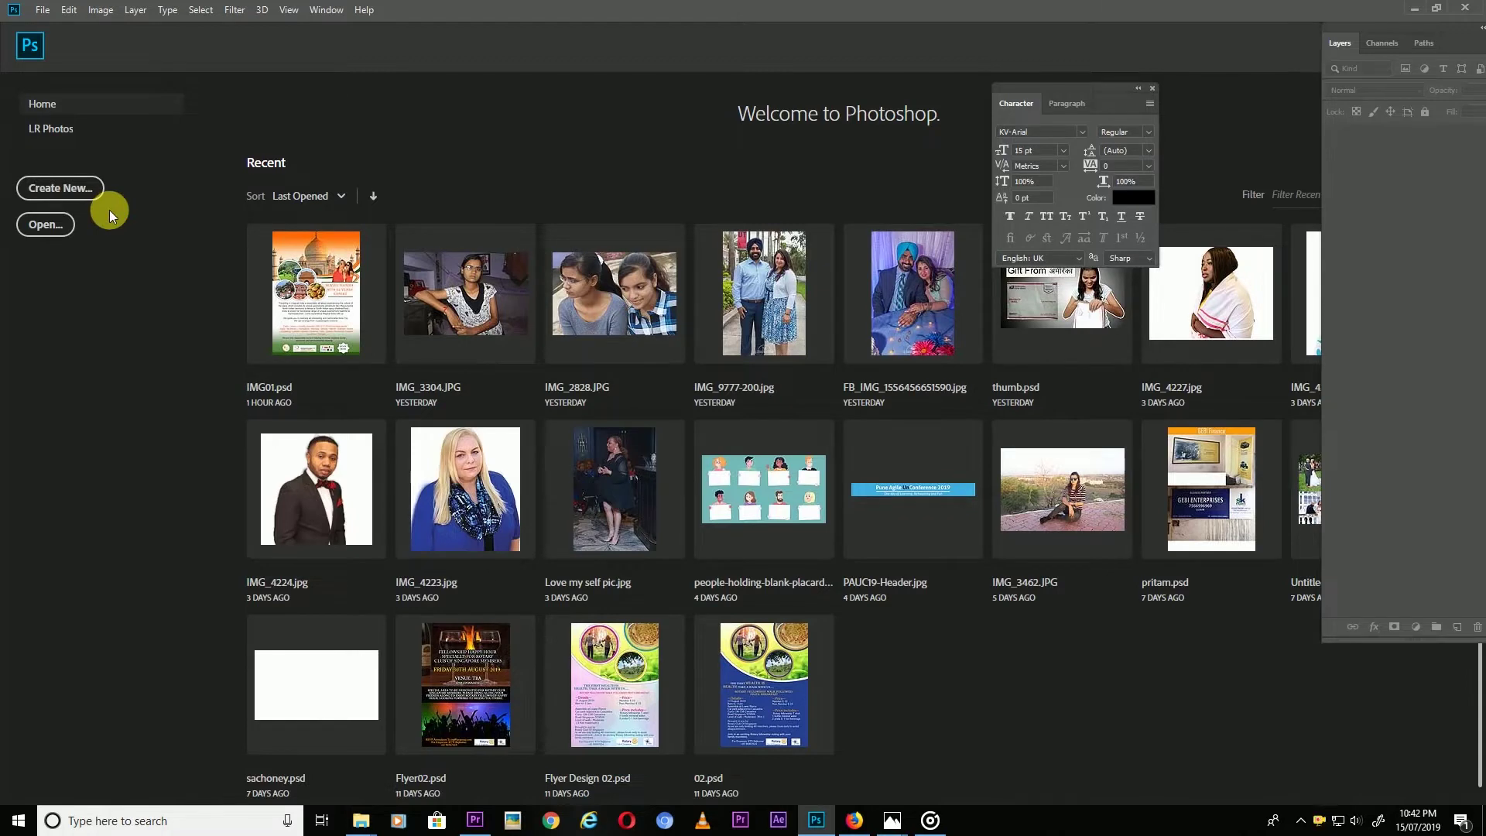
- Create a blank A4 document (210 × 297 mm, 300 ppi) from the Print presets
key("ctrl+n")
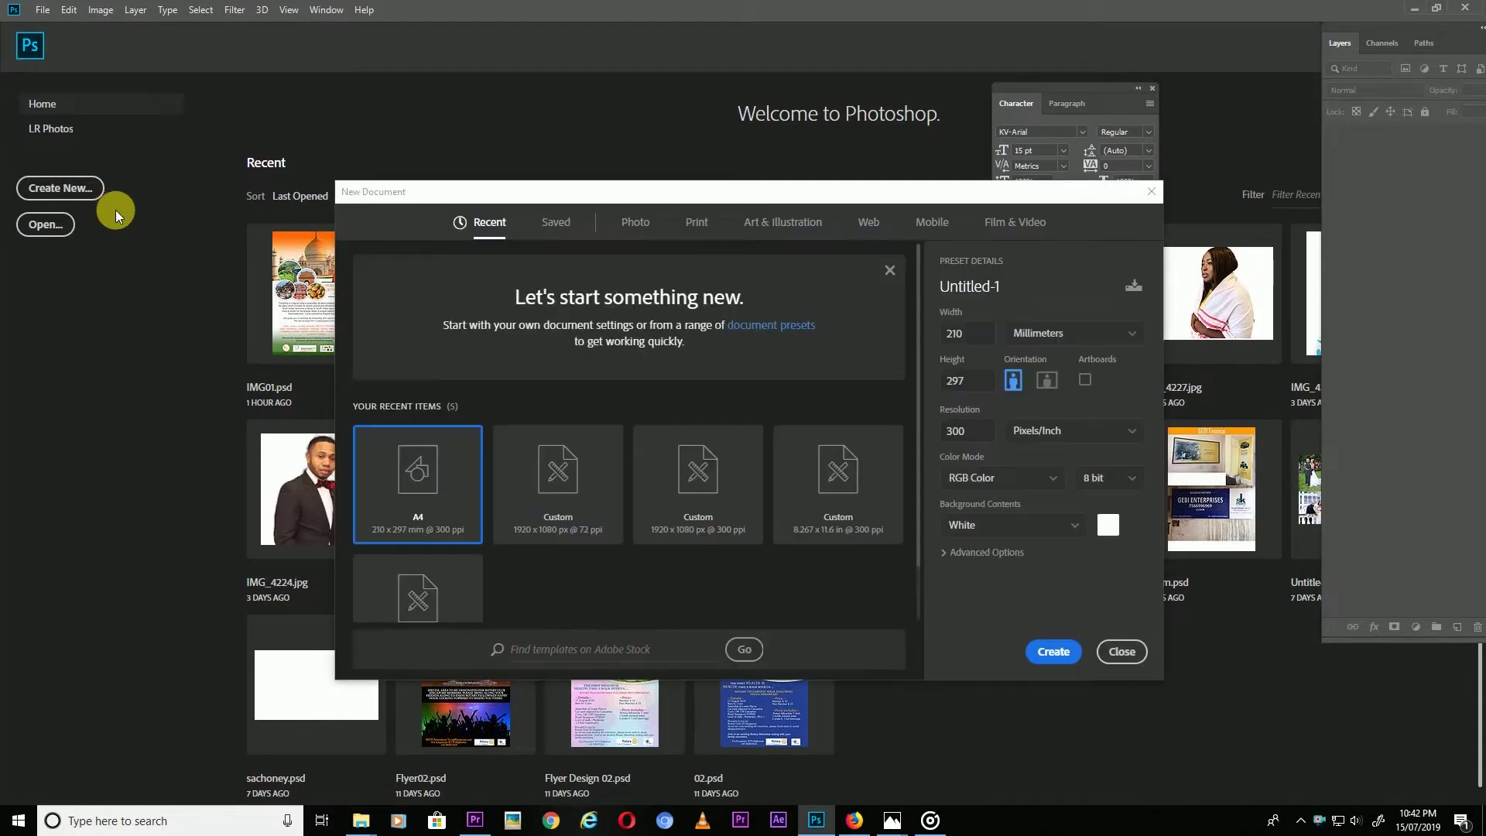
left_click(697, 232)
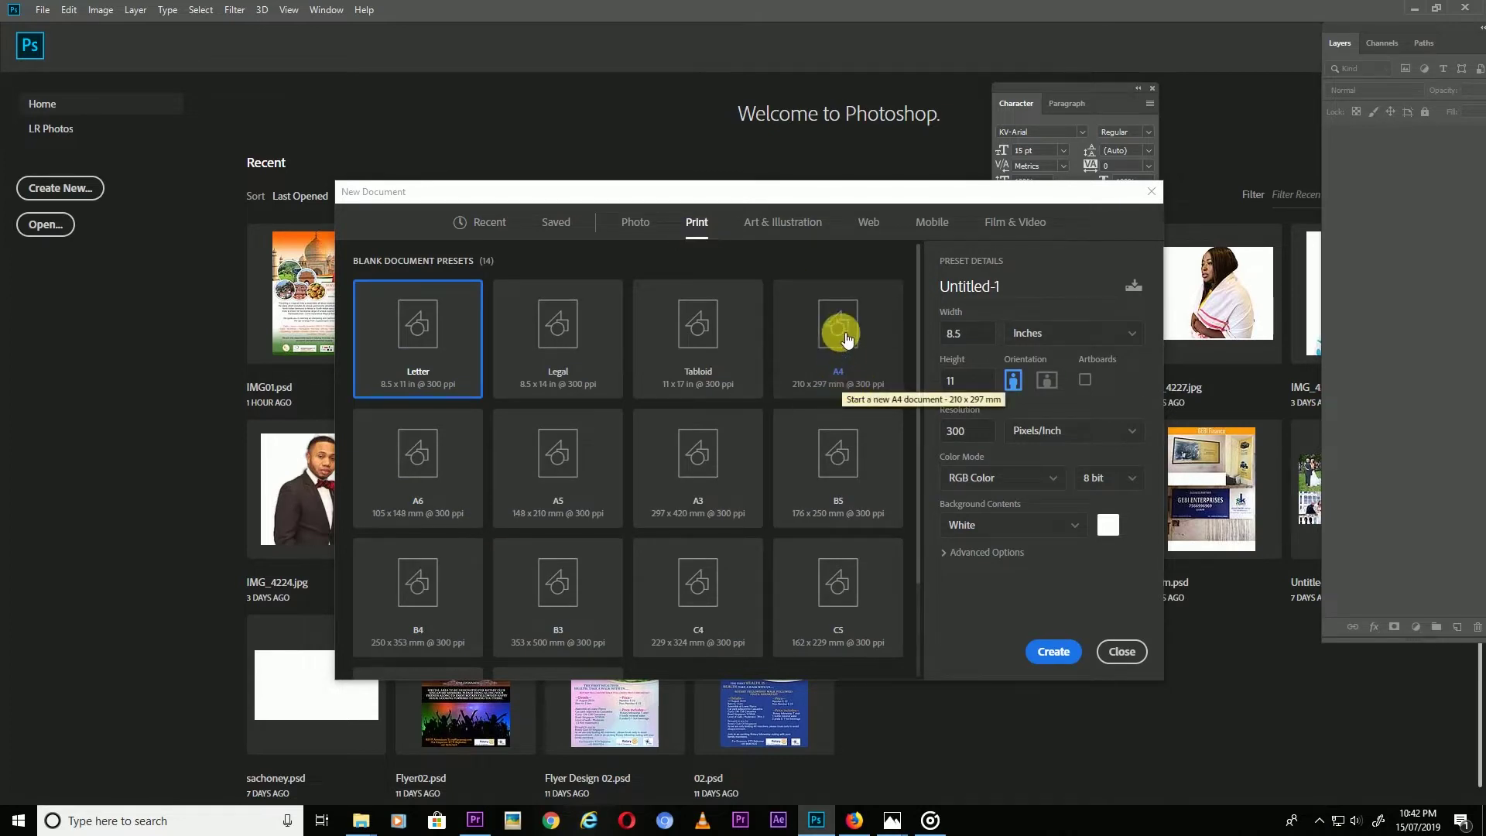
left_click(844, 337)
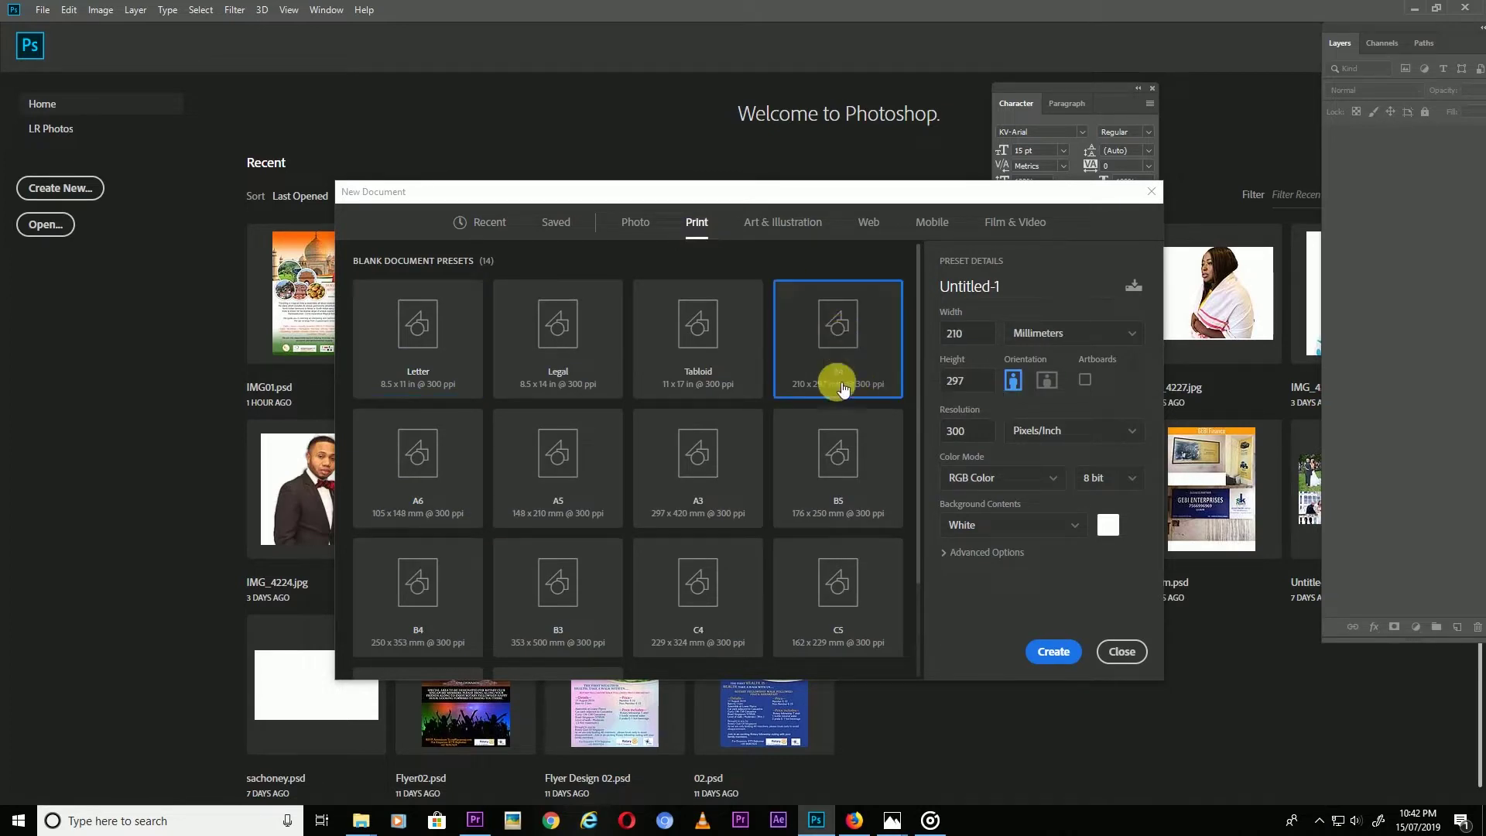
left_click(1056, 653)
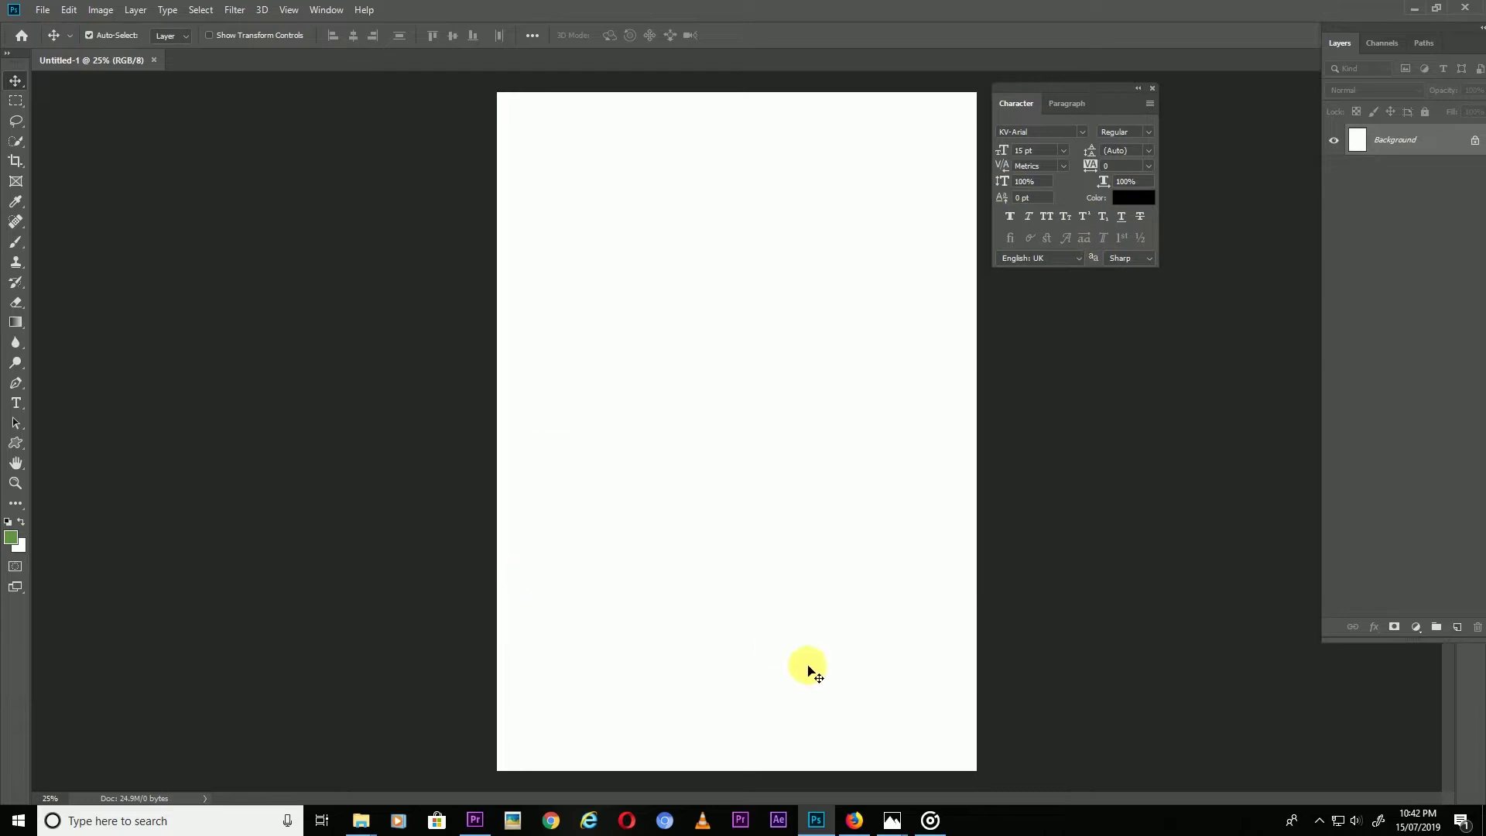
mouse_move(360, 820)
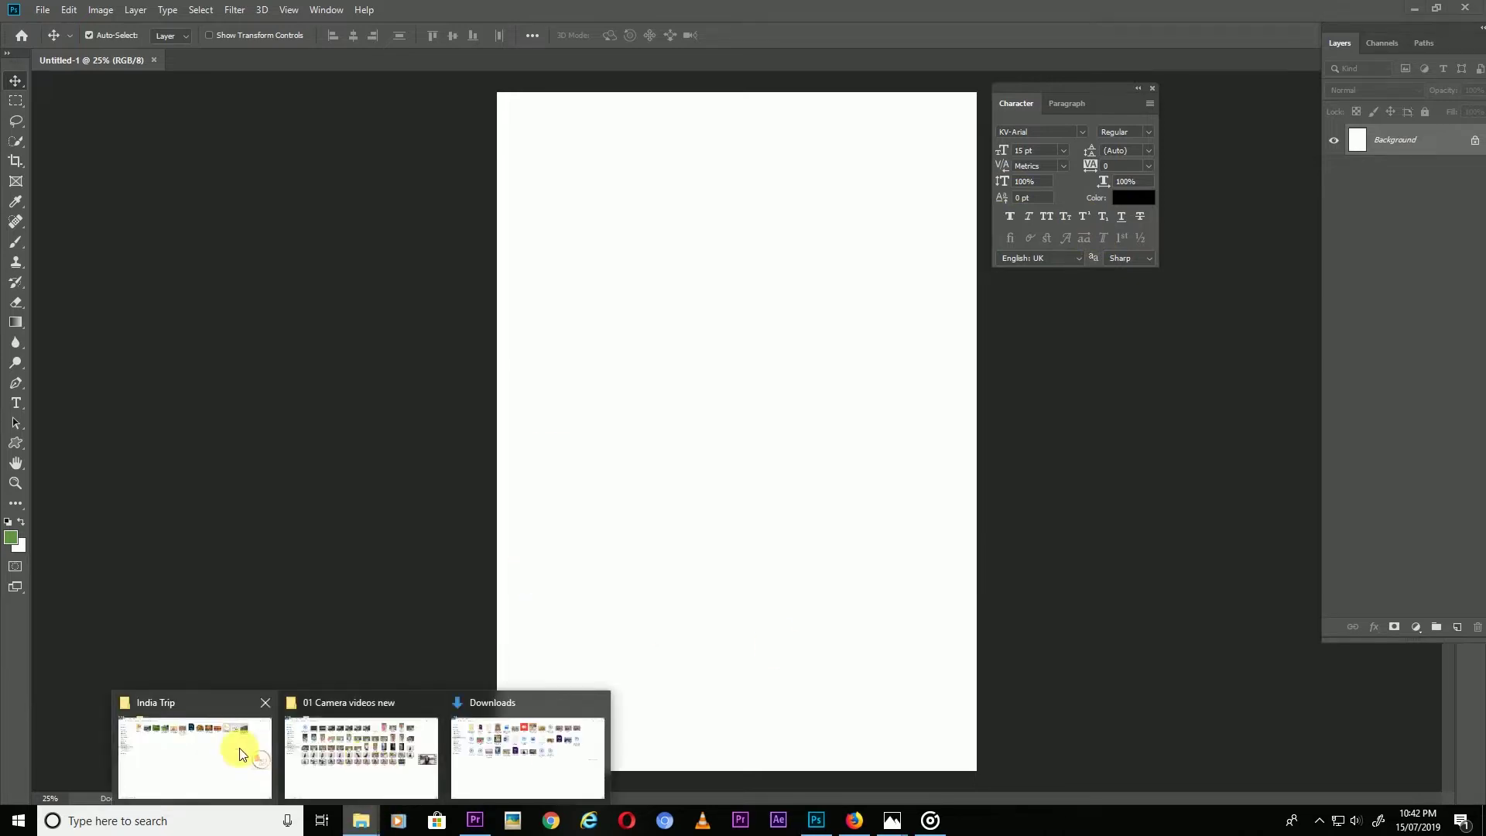
- Preview the Taj Mahal photo in the India Trip folder, then drag it onto the A4 page
left_click(241, 743)
left_click(528, 156)
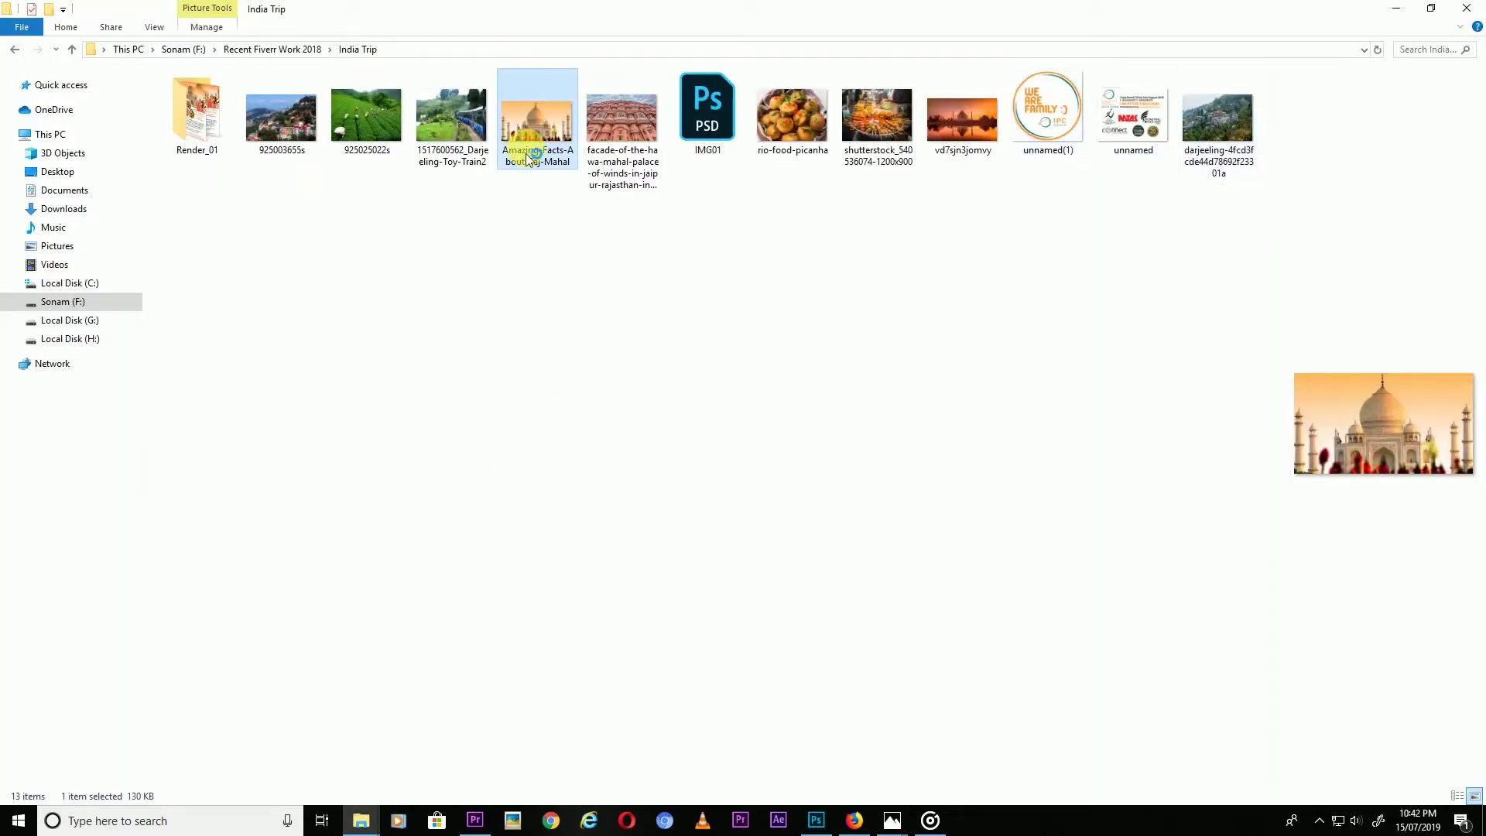
double_click(526, 168)
left_click(1468, 10)
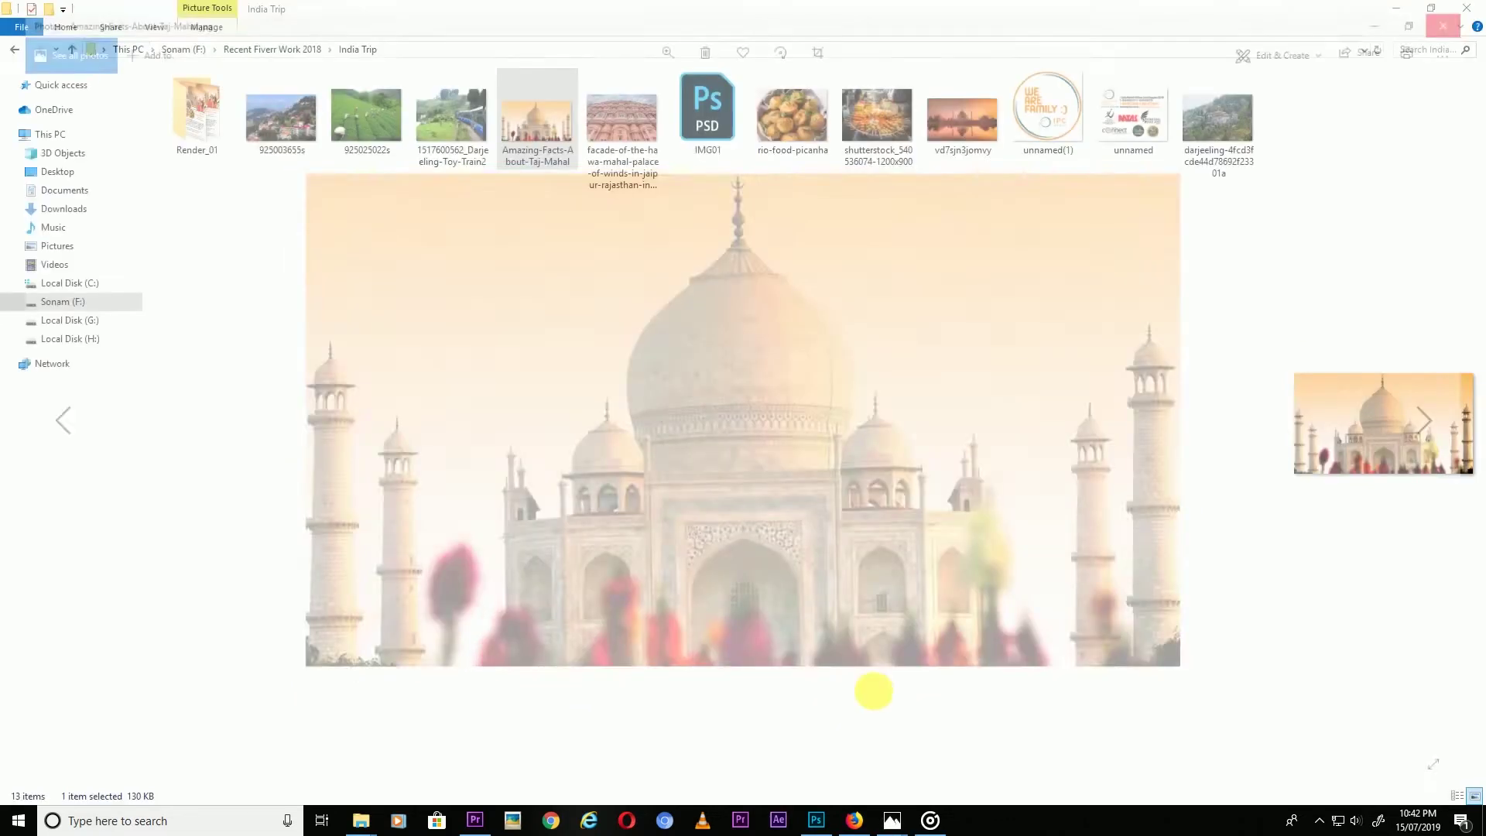
mouse_move(855, 821)
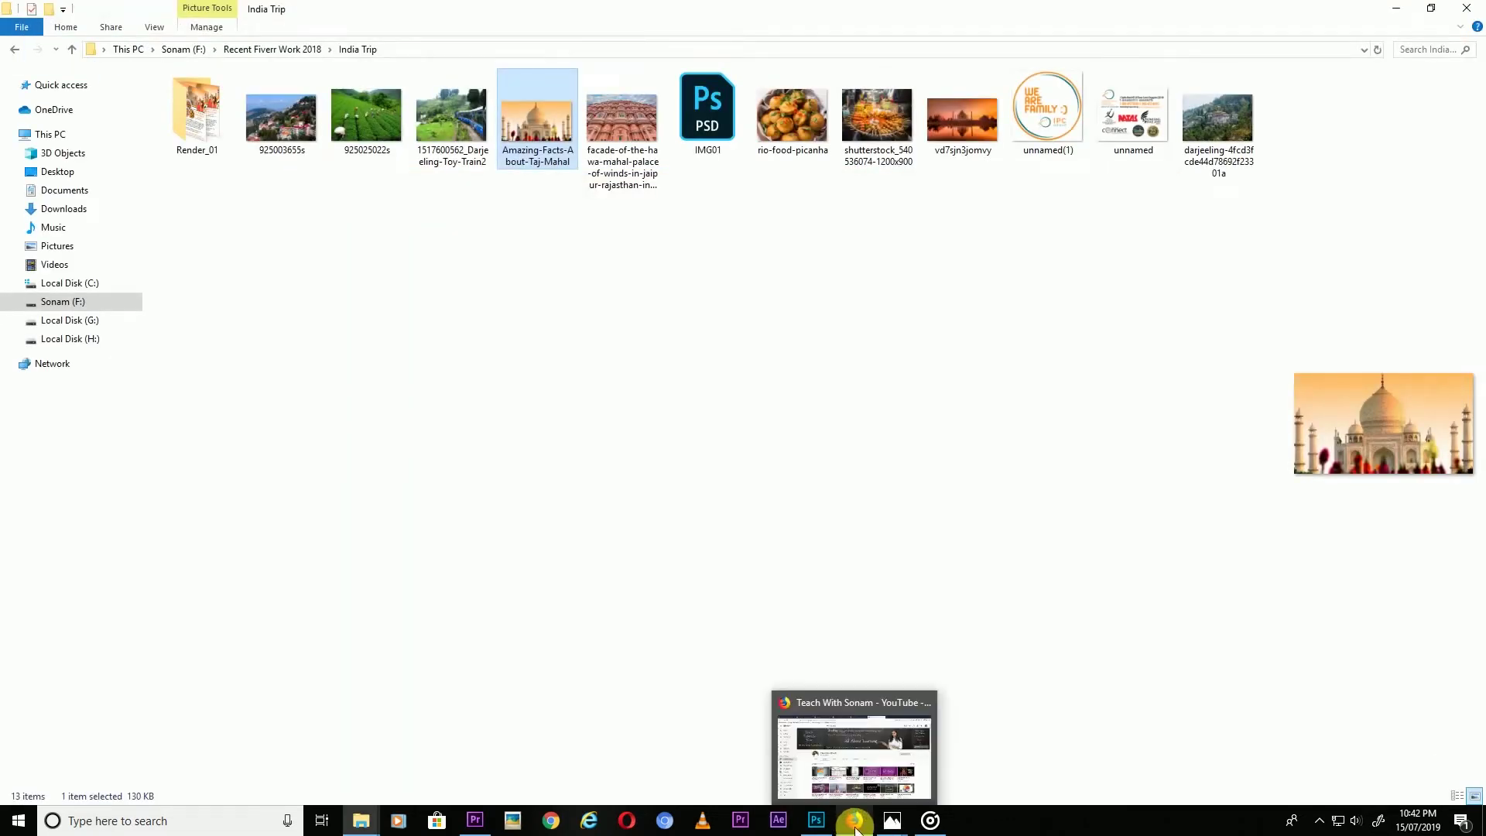
left_click(854, 820)
left_click(854, 820)
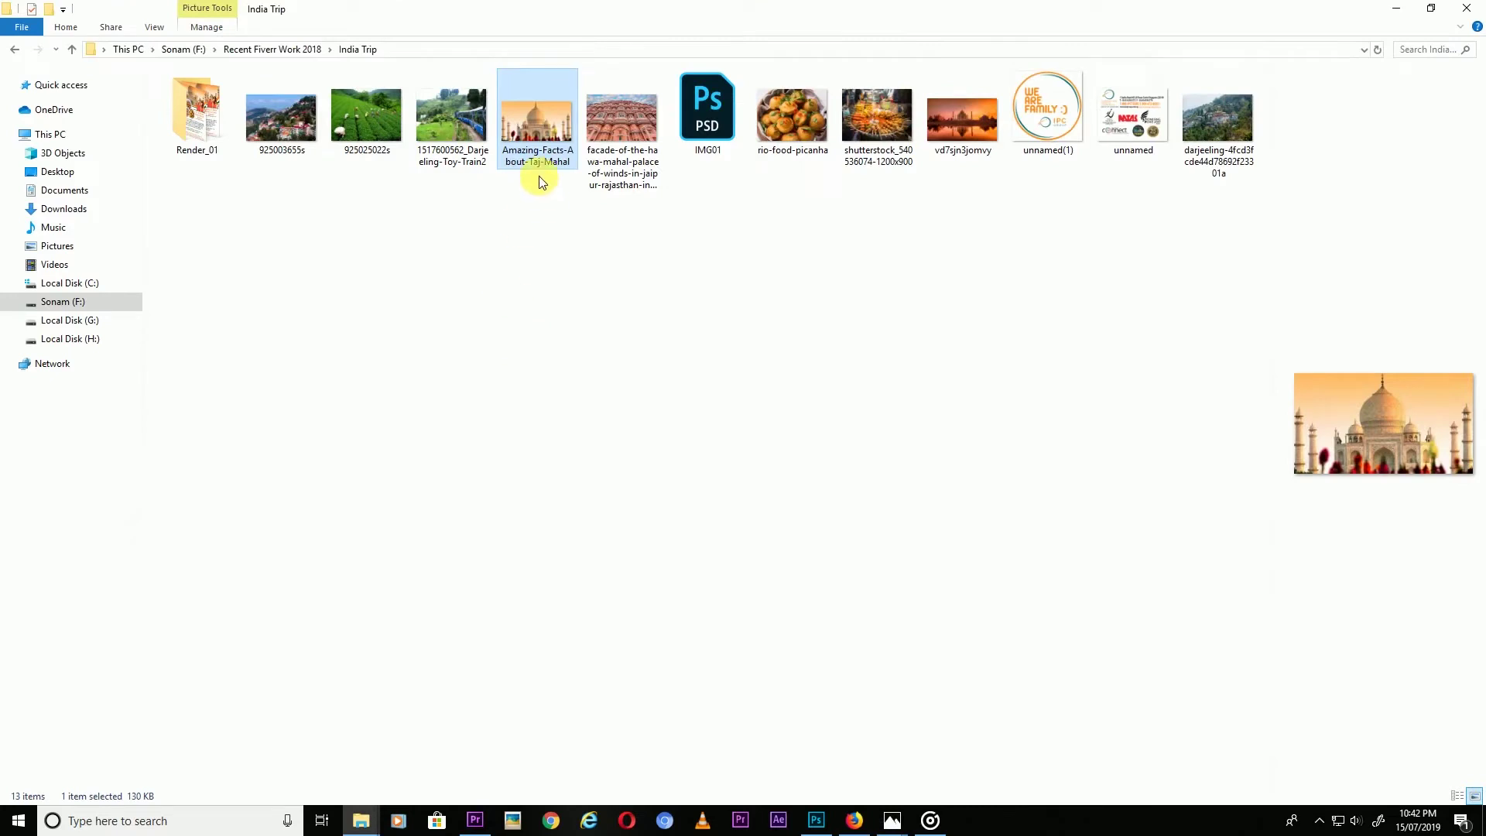
left_click_drag(531, 126, 819, 819)
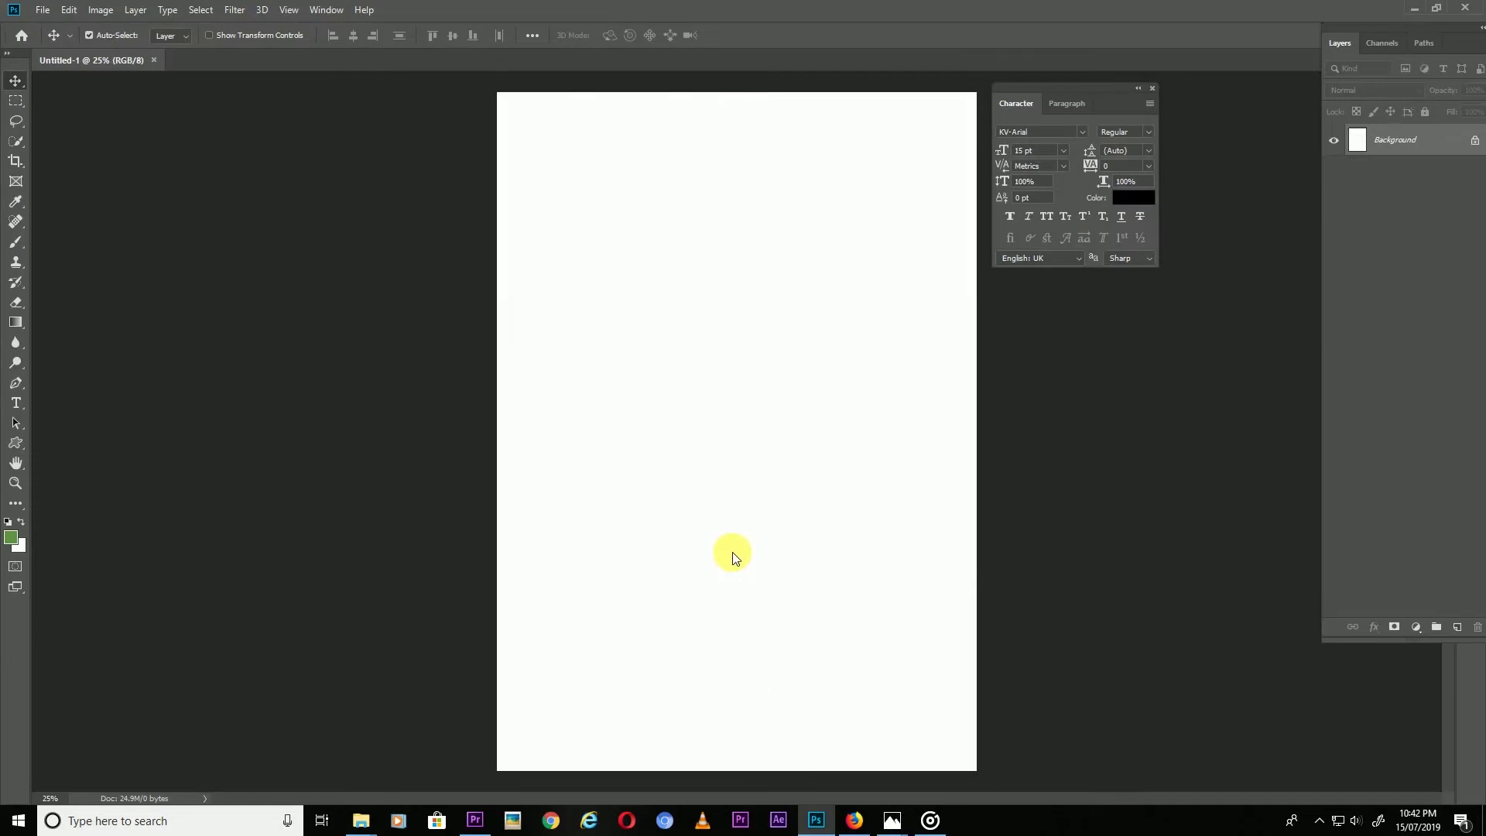
mouse_move(818, 820)
left_mouse_down()
mouse_move(734, 558)
mouse_move(721, 317)
left_mouse_up()
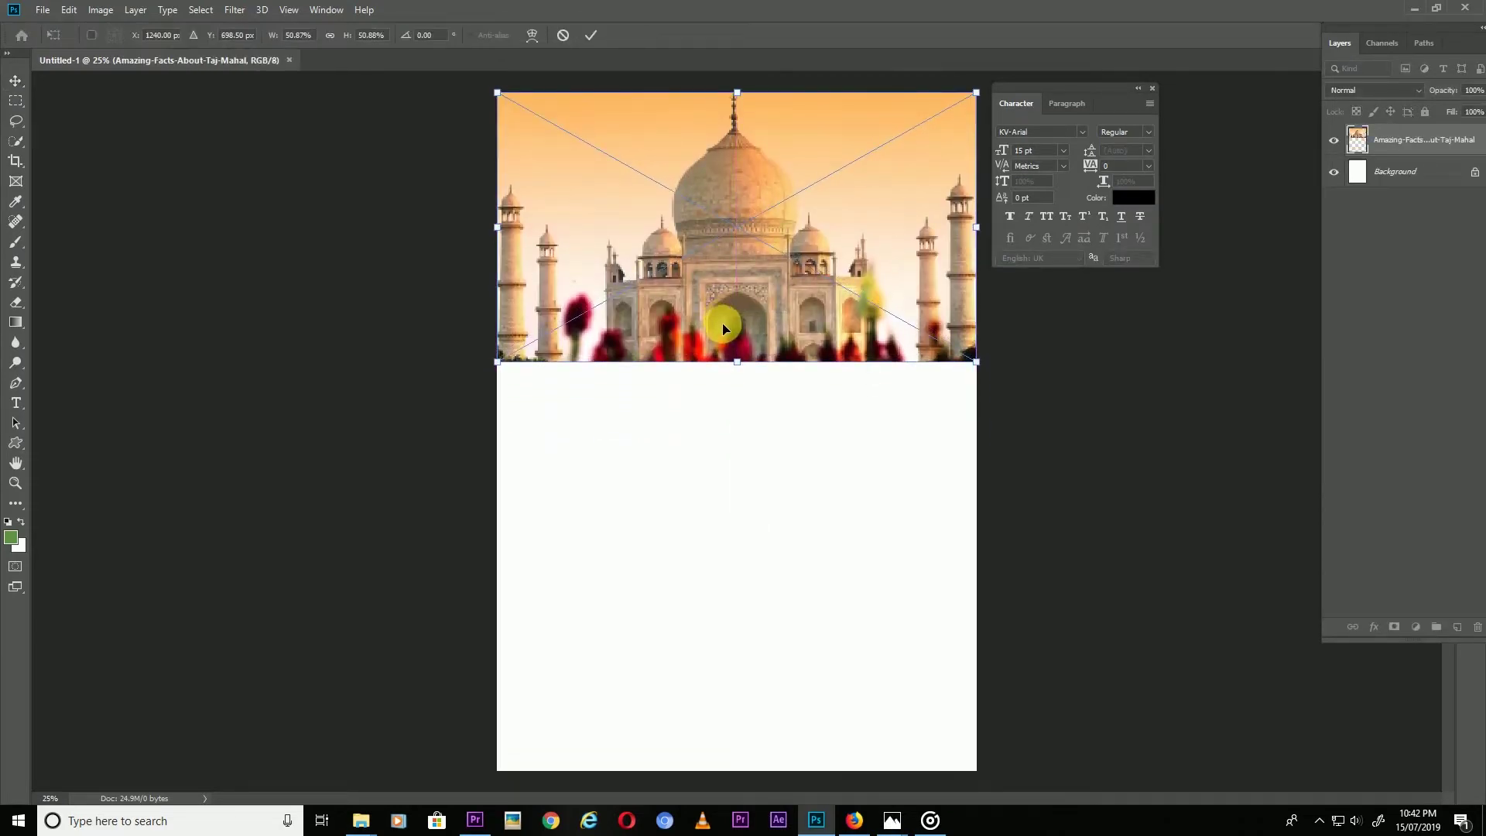
- Nudge the Taj Mahal photo to the page top and widen it to full page width
key("shift+Up")
key("shift+Up")
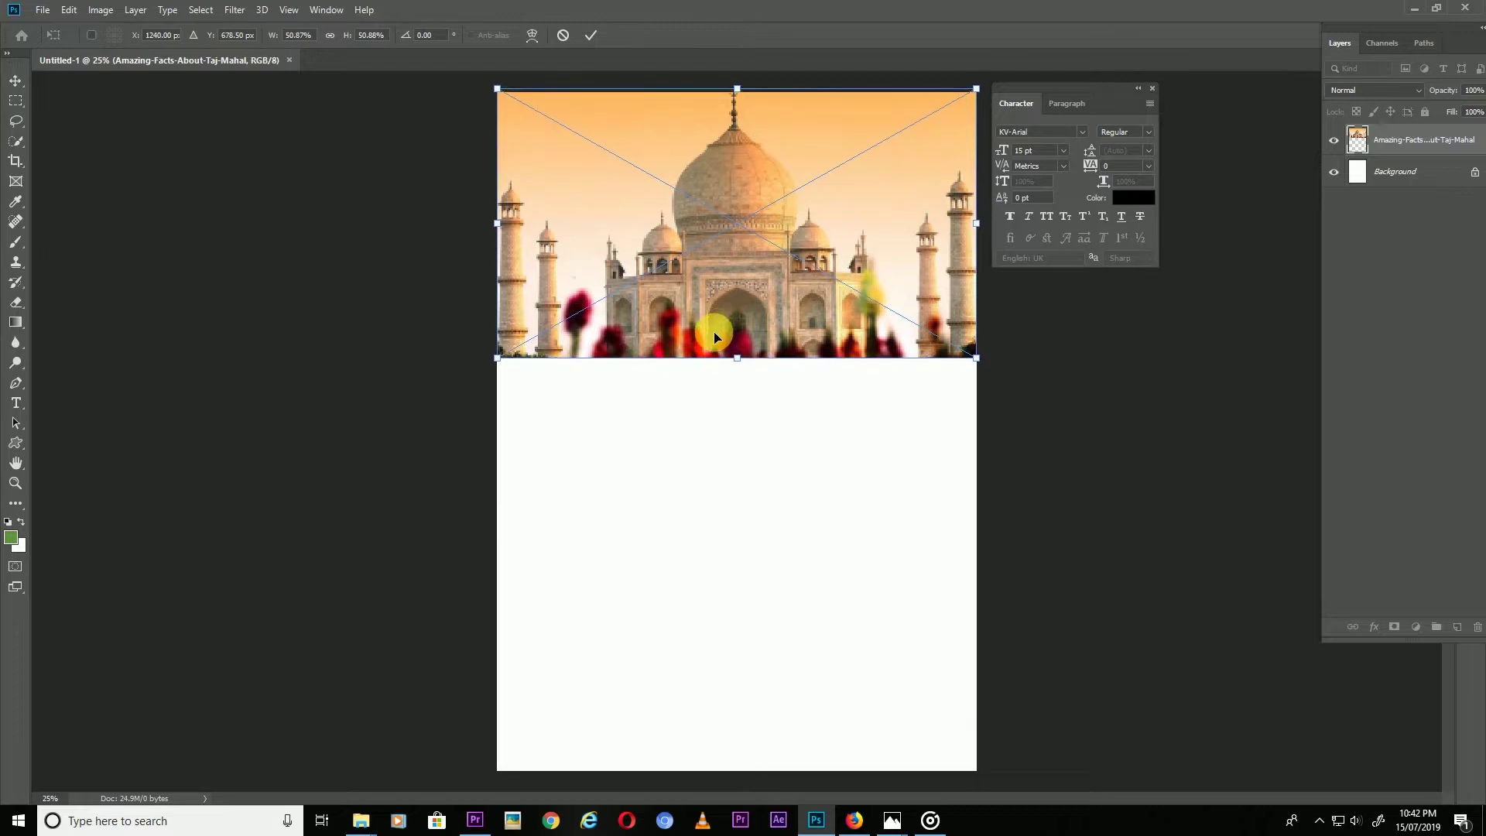
left_click_drag(977, 359, 978, 366)
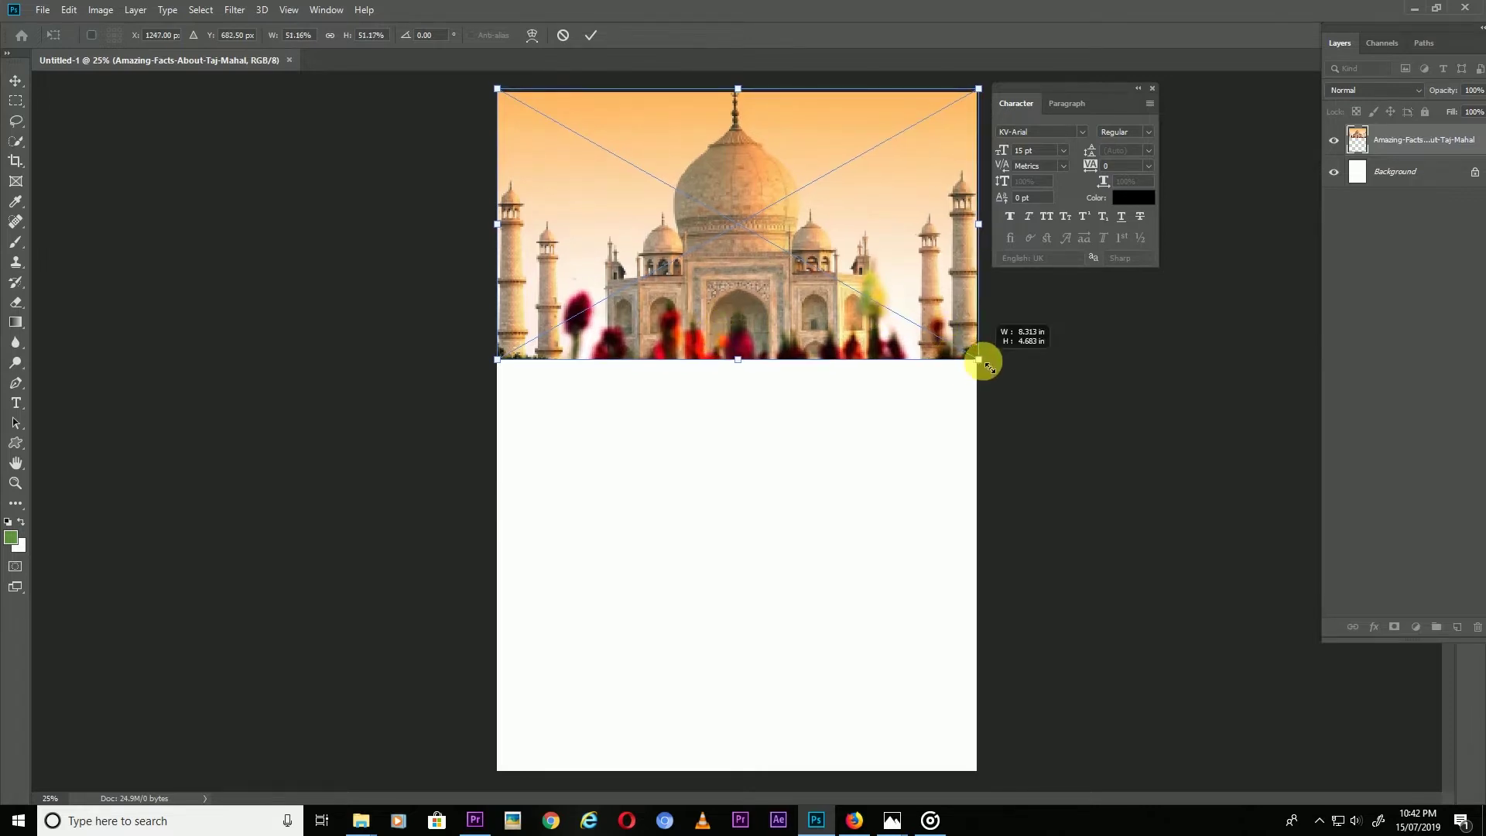
key("Return")
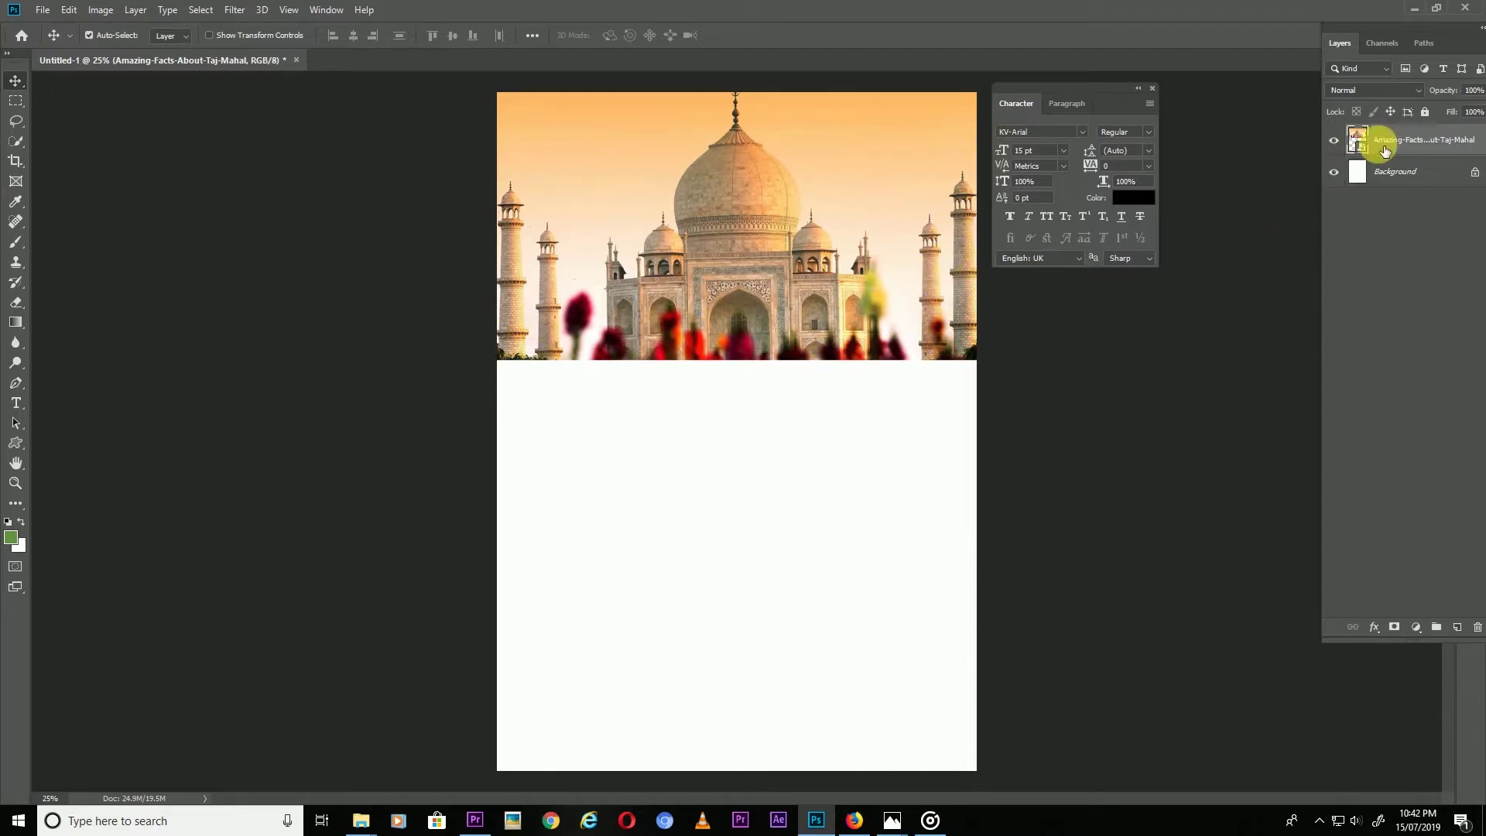
- Add a new empty layer, pick the Pen tool, and zoom in on the page
left_click(1457, 627)
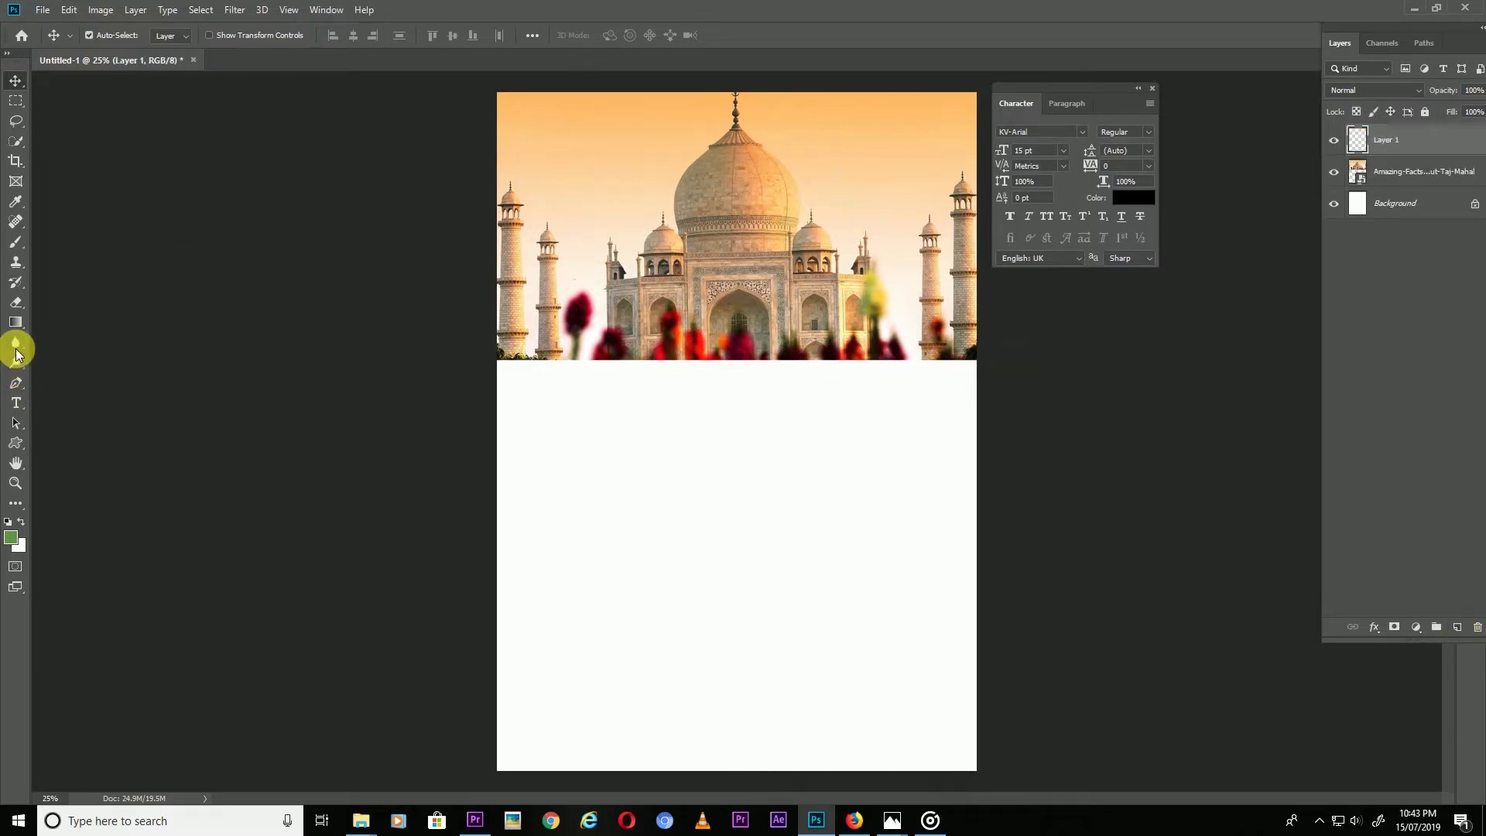
key("p")
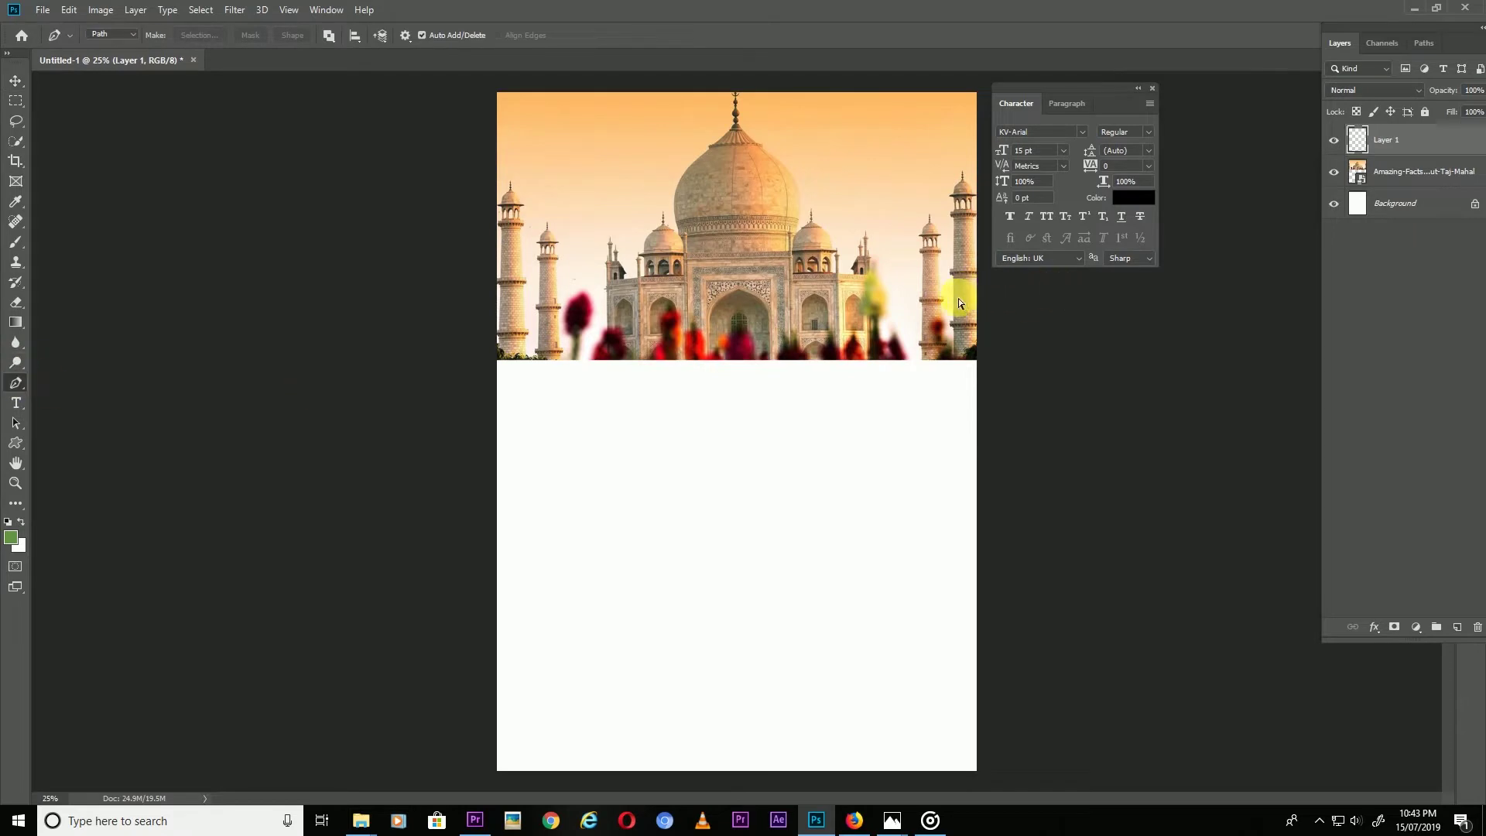
key("ctrl+BackSpace")
key("ctrl+z")
key("ctrl+plus")
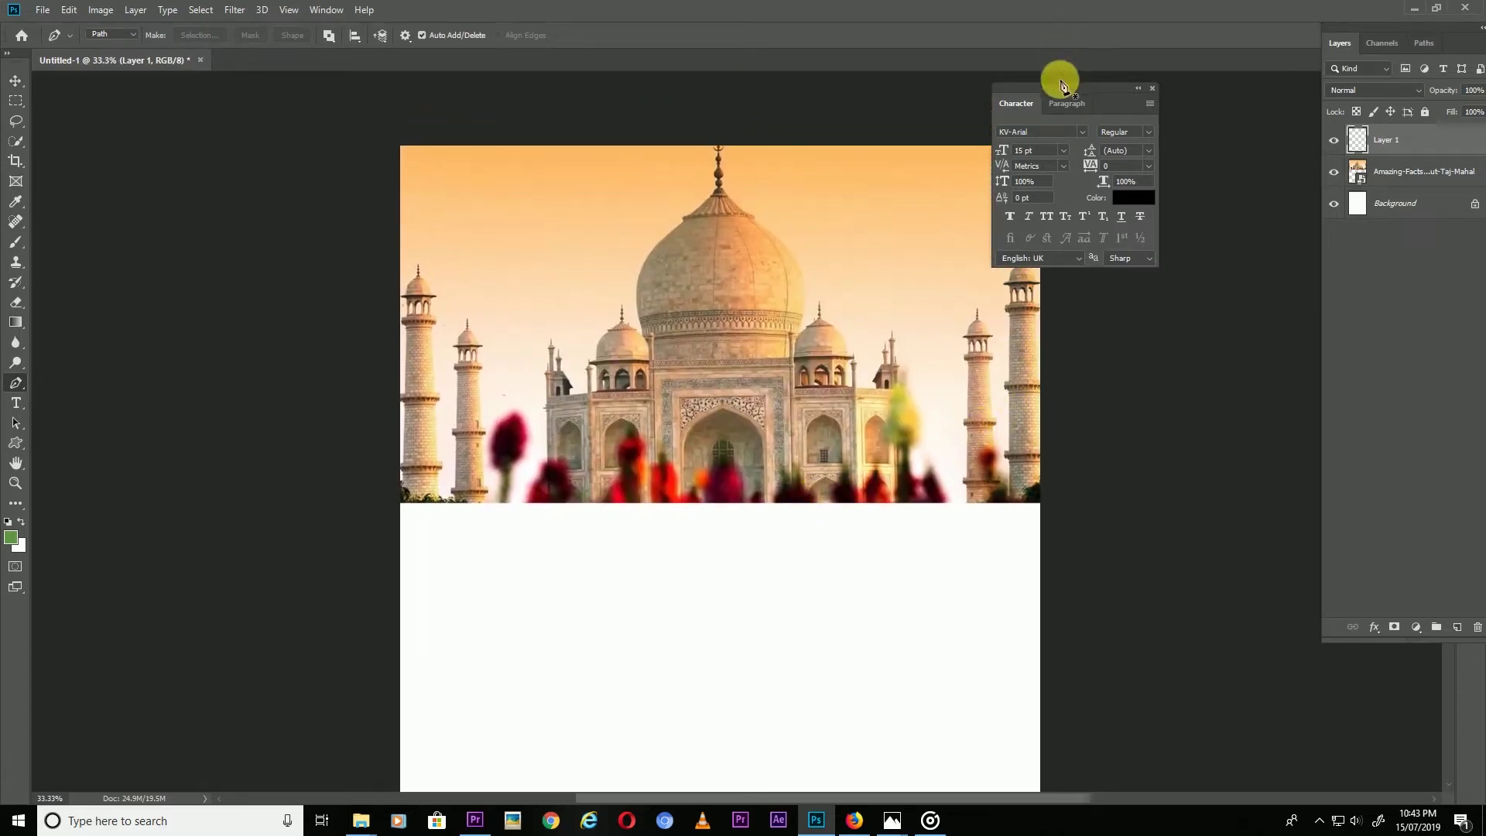
left_click_drag(1077, 90, 1158, 95)
mouse_move(956, 340)
left_mouse_down()
mouse_move(881, 296)
mouse_move(856, 323)
left_mouse_up()
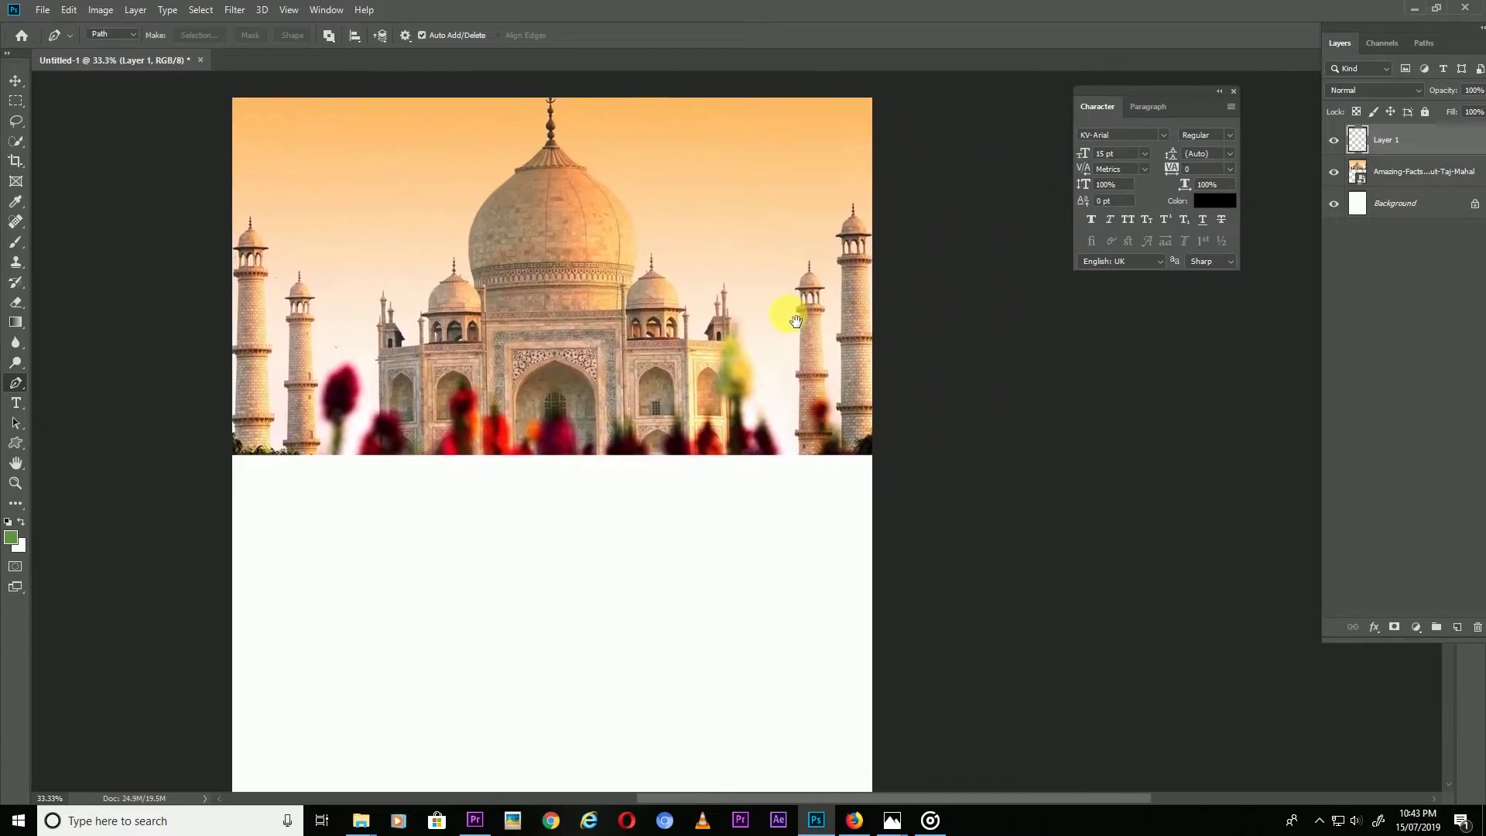
left_click_drag(856, 323, 895, 314)
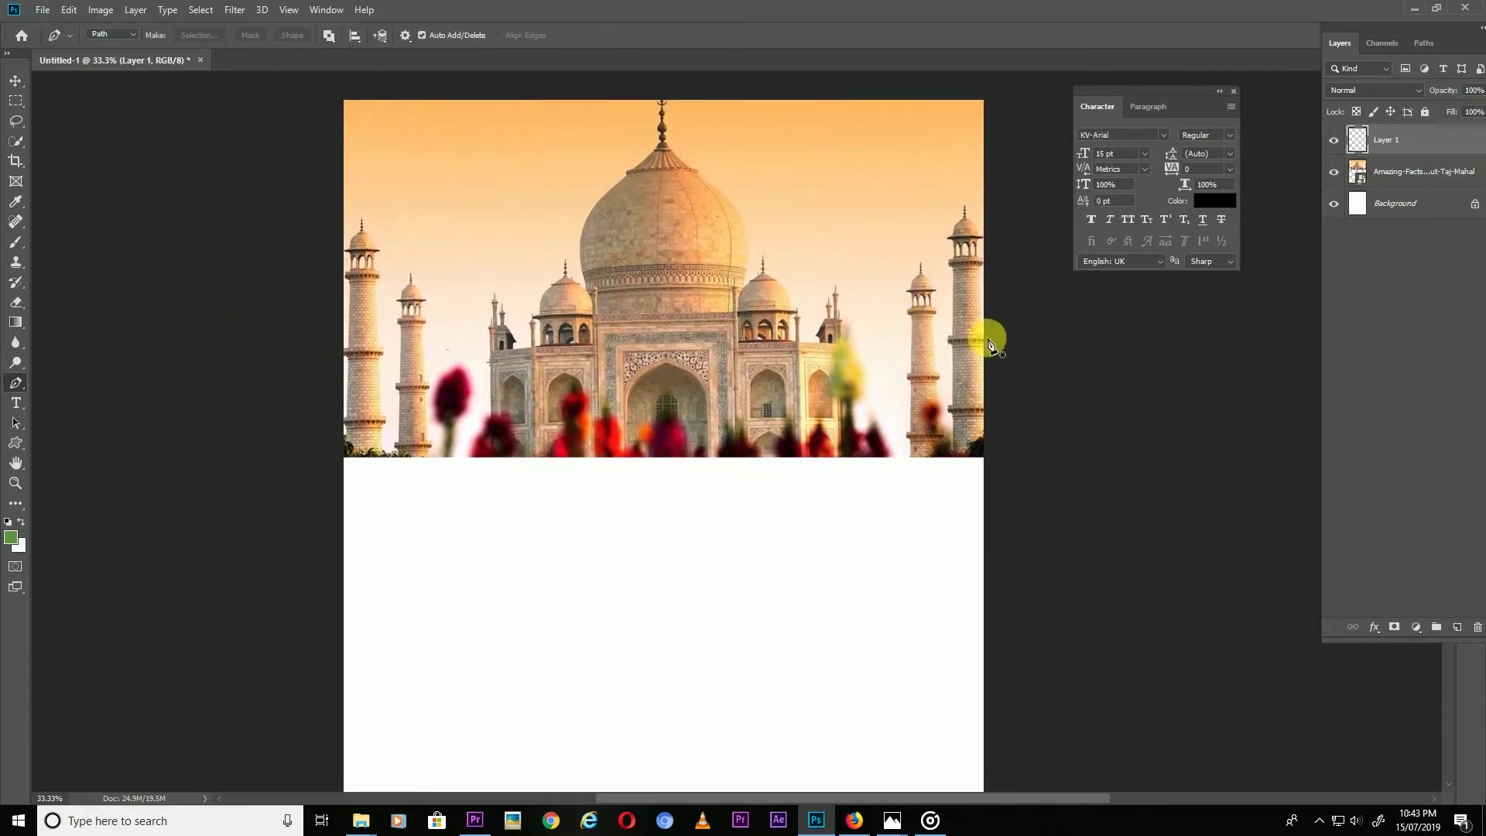
- Pen-draw a curved path along the photo's bottom edge and make it a zero-feather selection
left_click(984, 316)
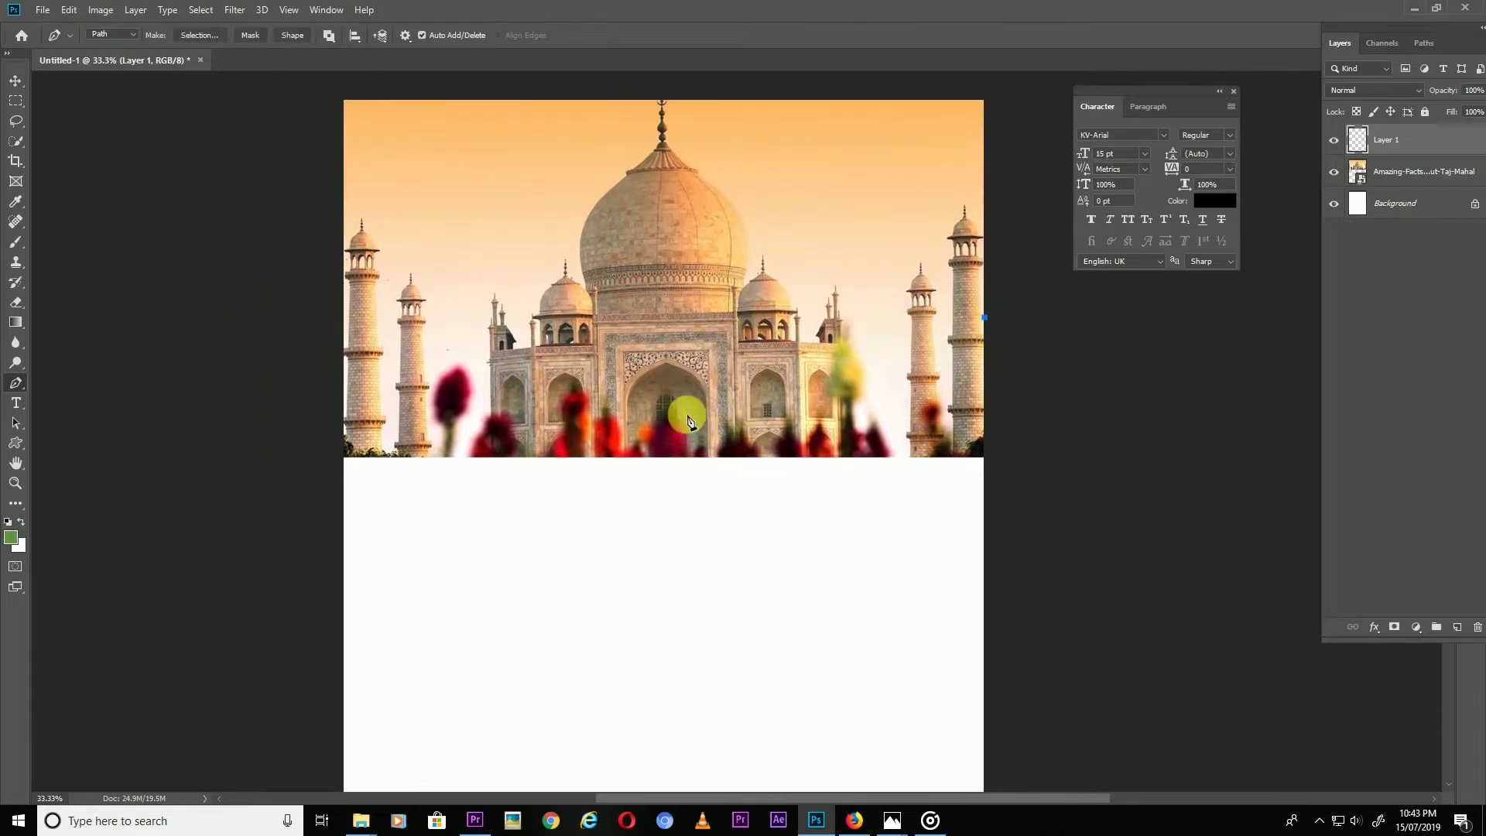
mouse_move(658, 407)
left_mouse_down()
mouse_move(601, 416)
mouse_move(445, 390)
left_mouse_up()
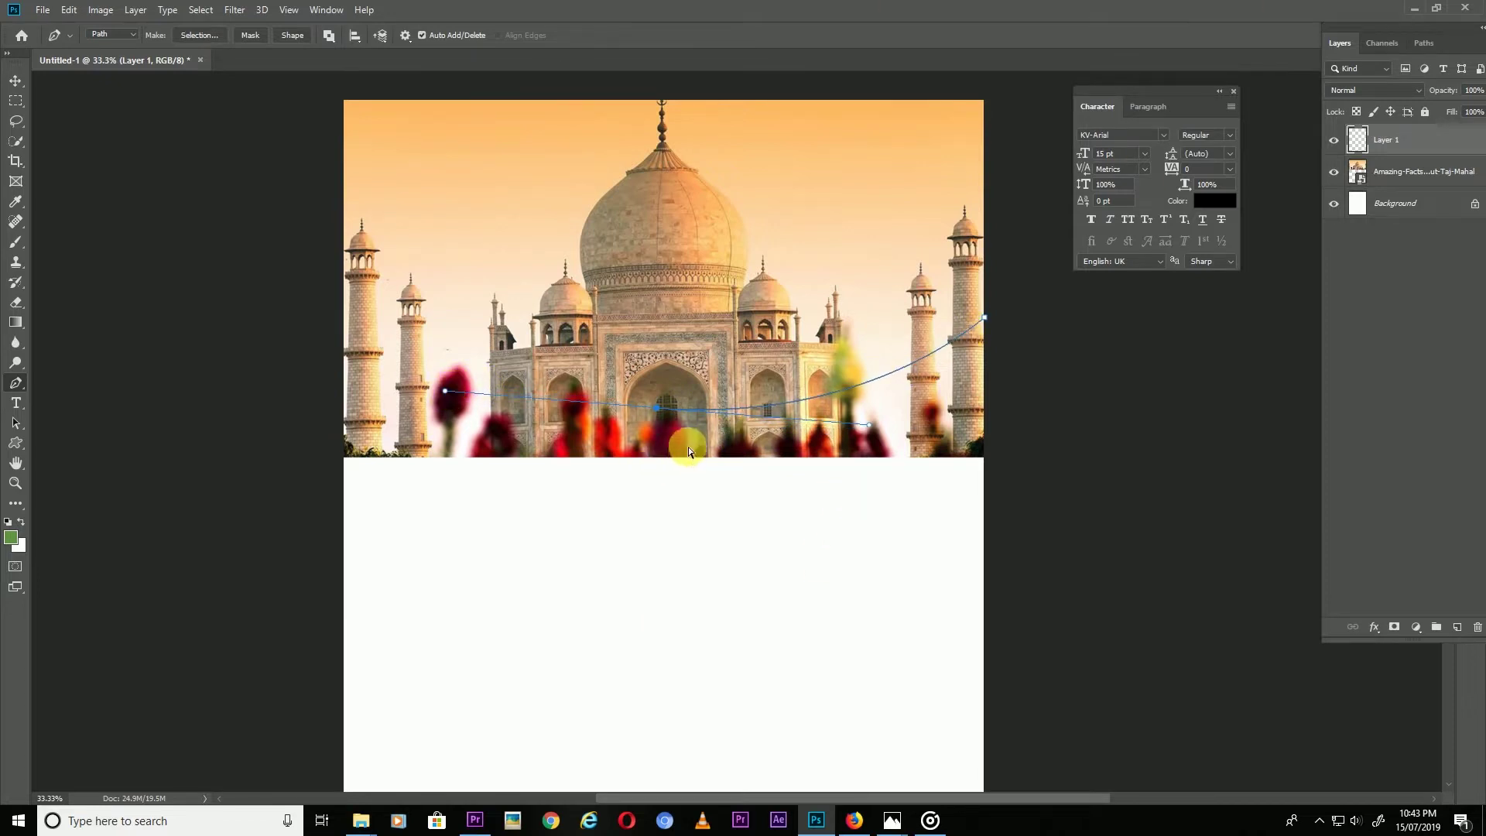
left_click_drag(674, 432, 381, 434)
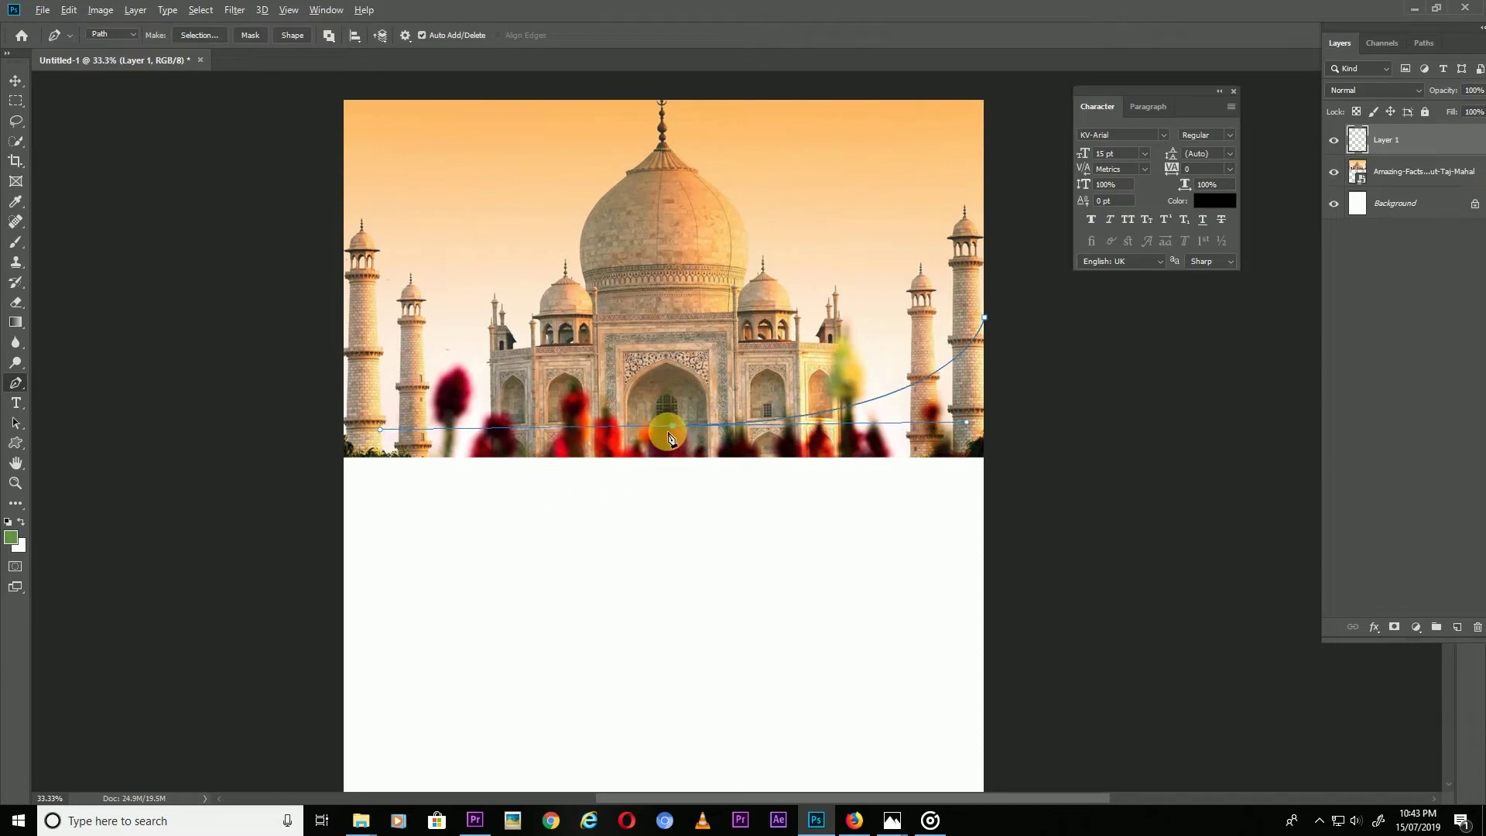
mouse_move(343, 458)
left_mouse_down()
mouse_move(314, 499)
mouse_move(288, 501)
left_mouse_up()
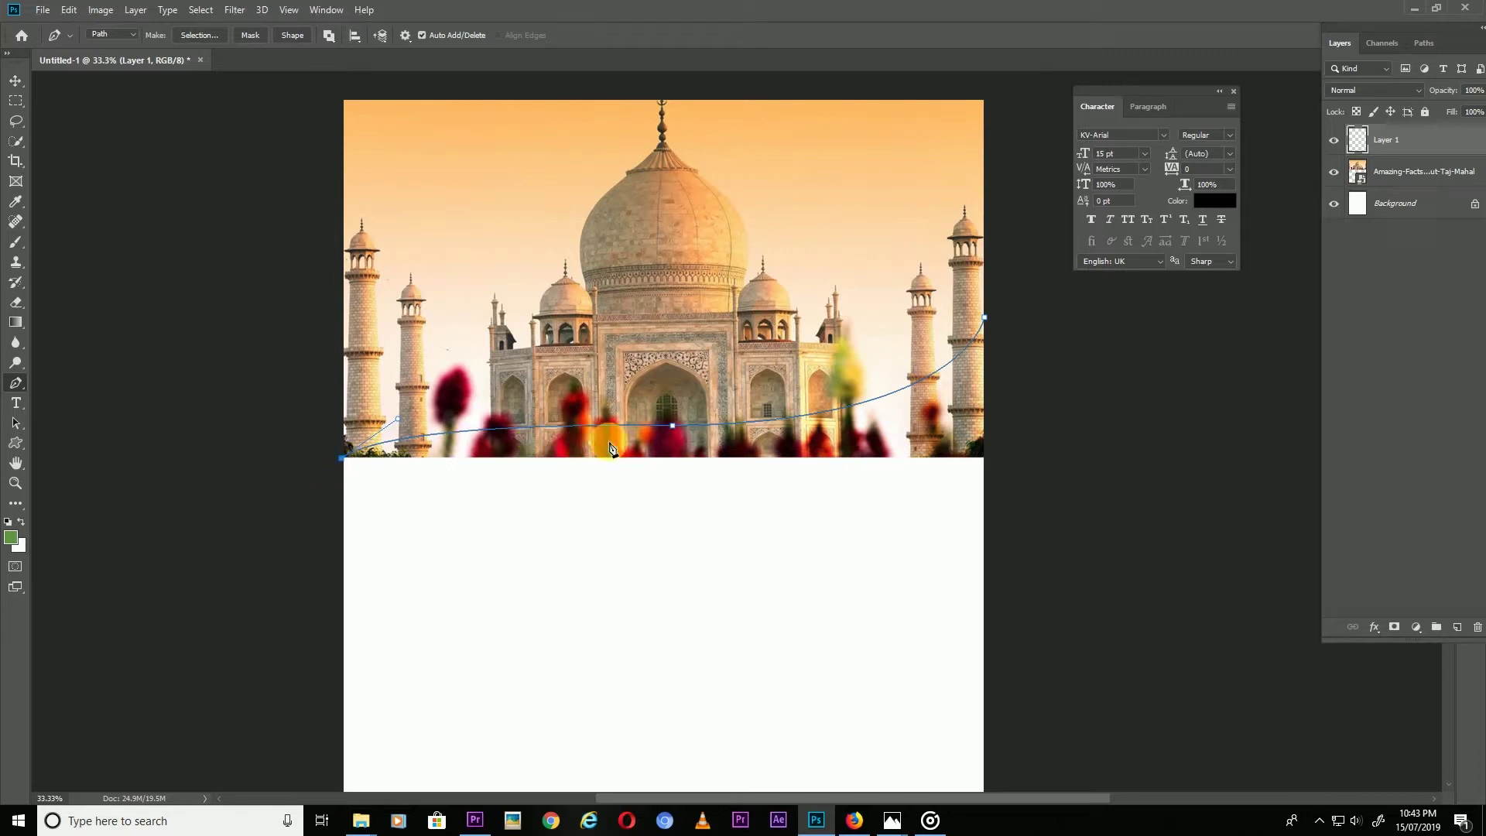
left_click(681, 439)
left_click(935, 453)
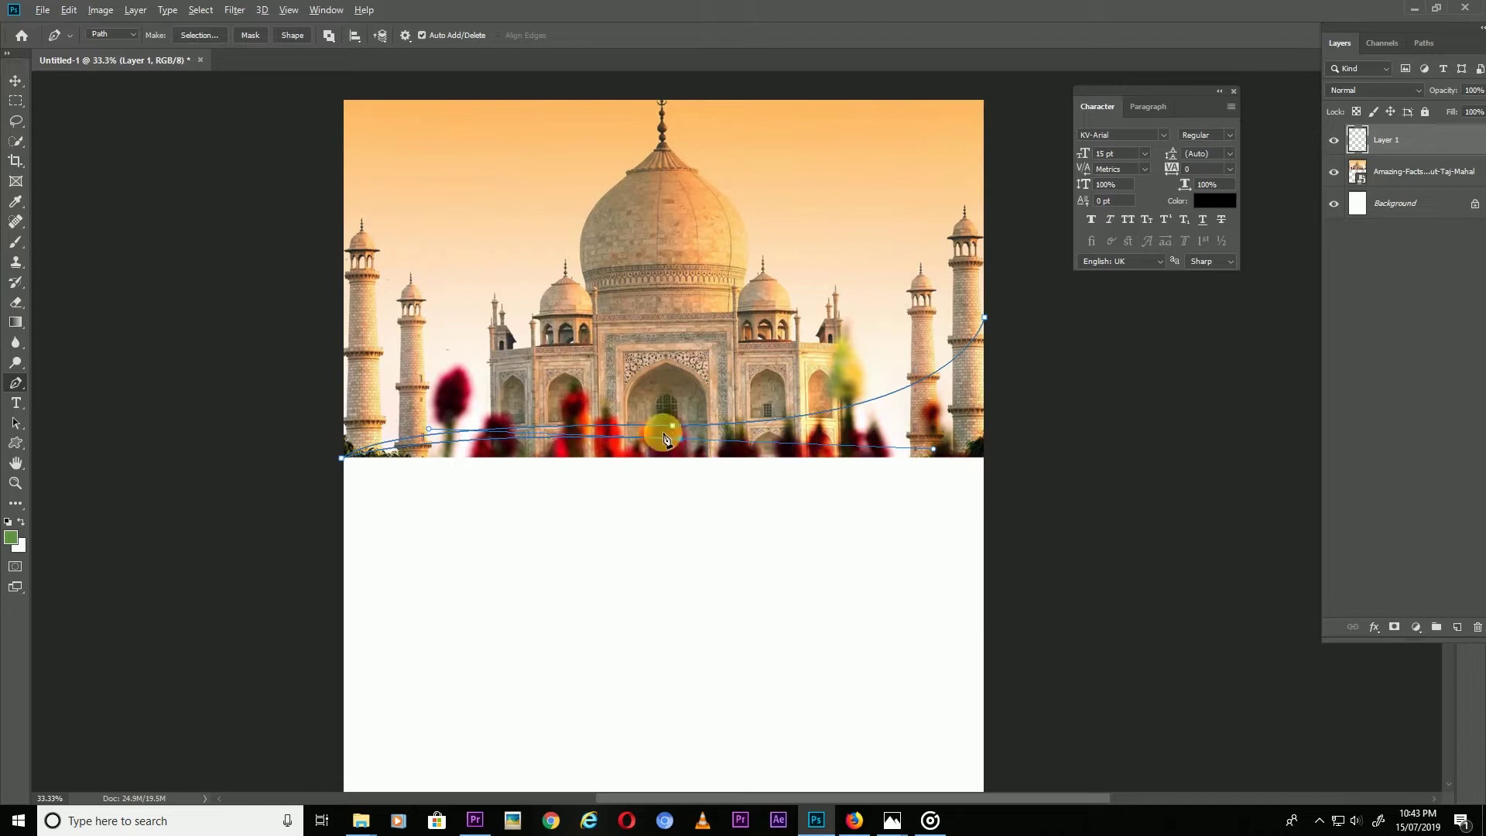
mouse_move(995, 342)
left_mouse_down()
mouse_move(1053, 227)
mouse_move(1025, 251)
left_mouse_up()
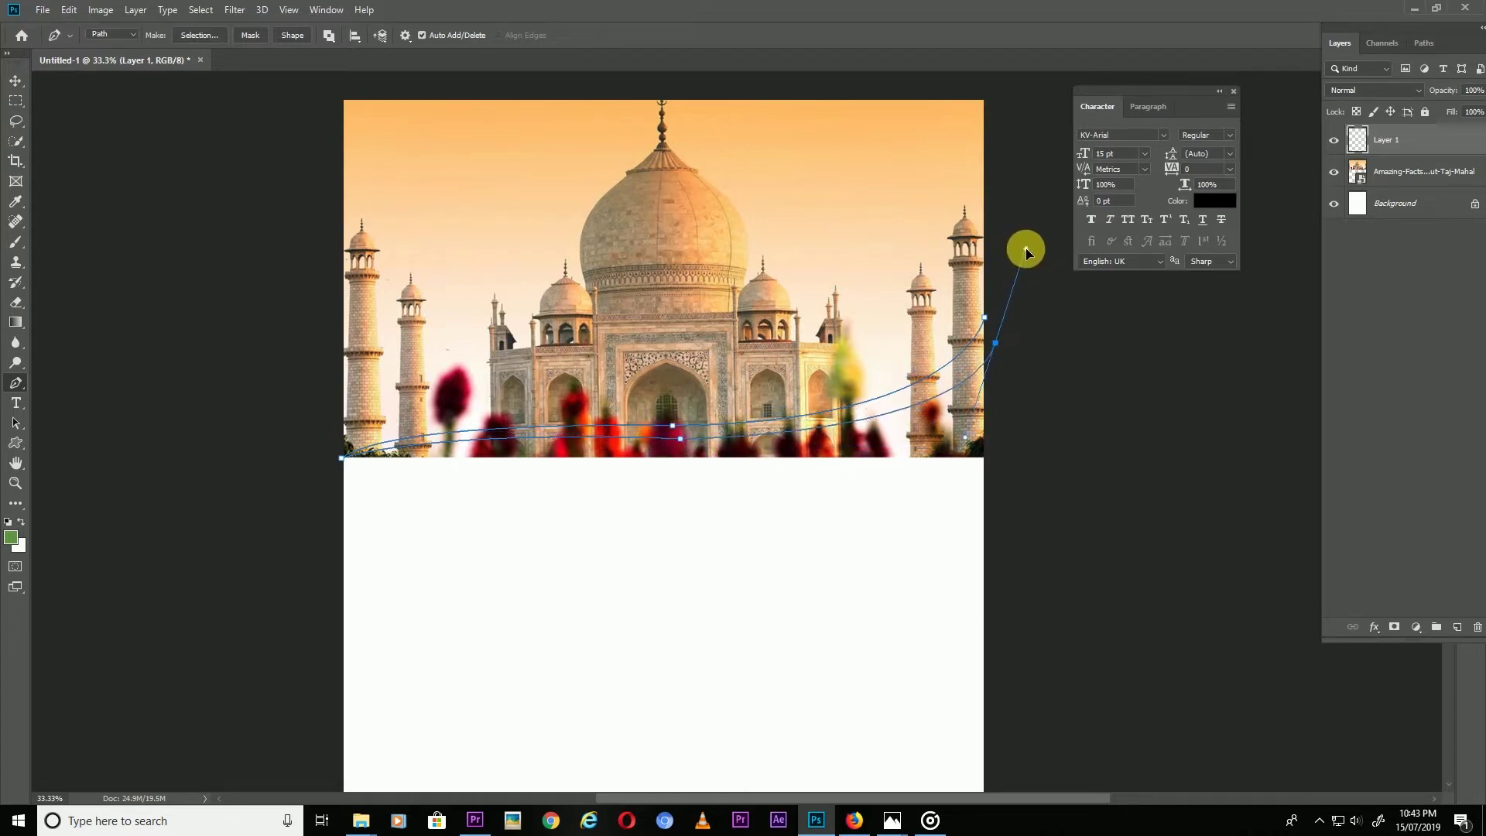
left_click(994, 340, "alt")
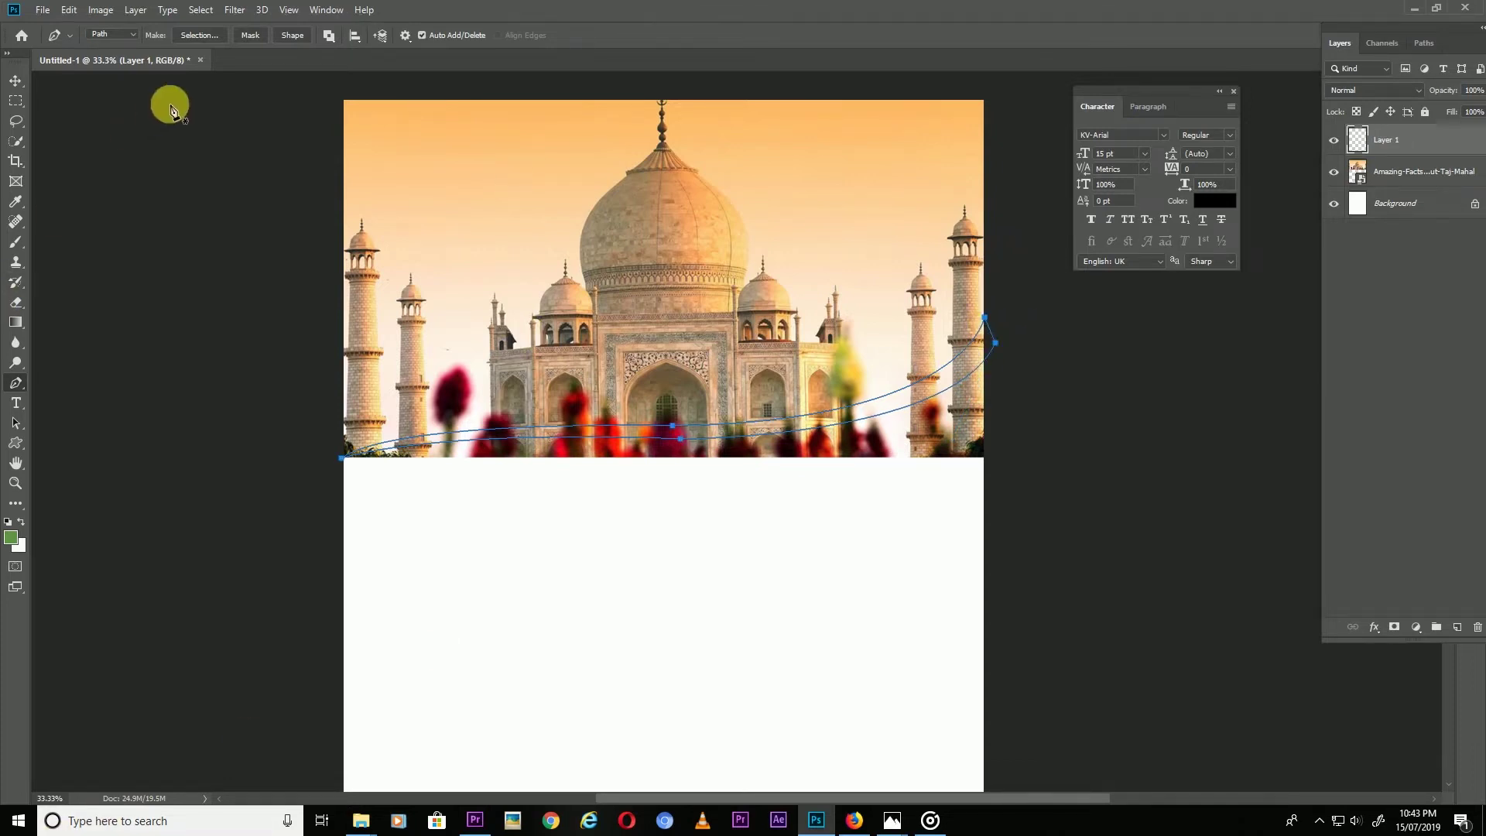
left_click(198, 35)
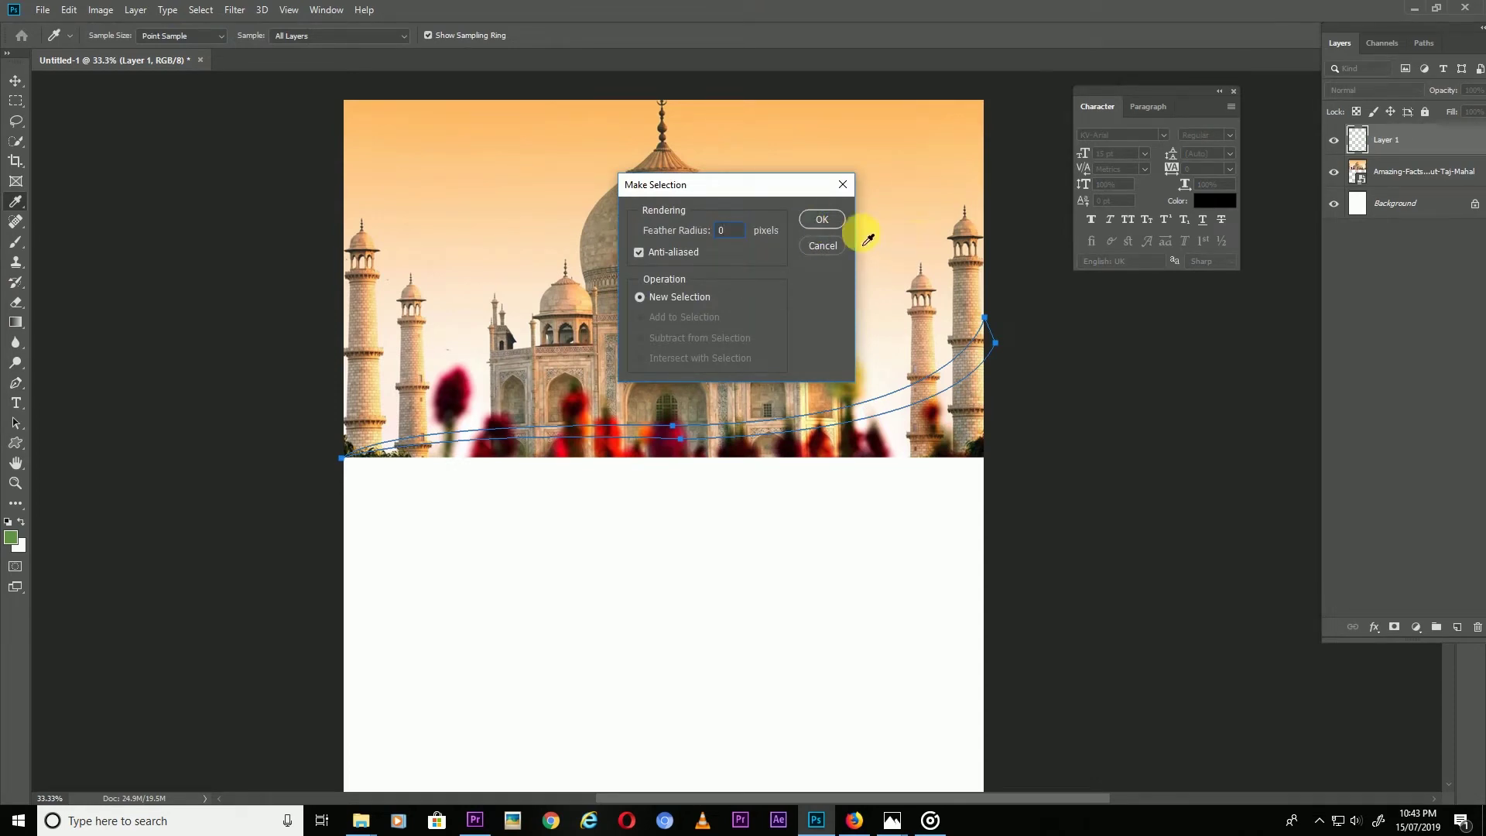
left_click(816, 221)
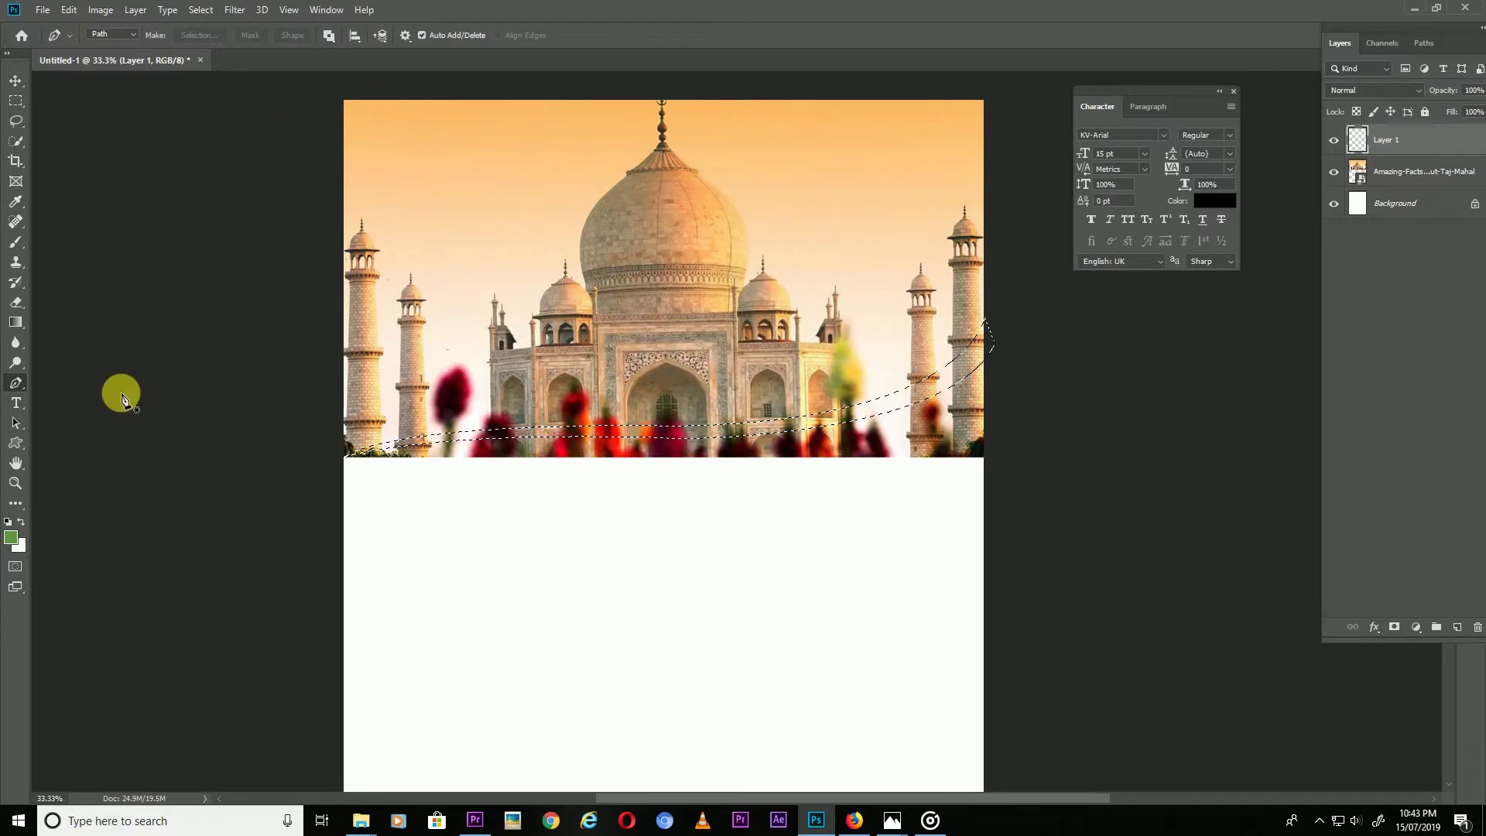
- Fill the curved selection with bright orange, then deselect
left_click(12, 532)
left_click(411, 476)
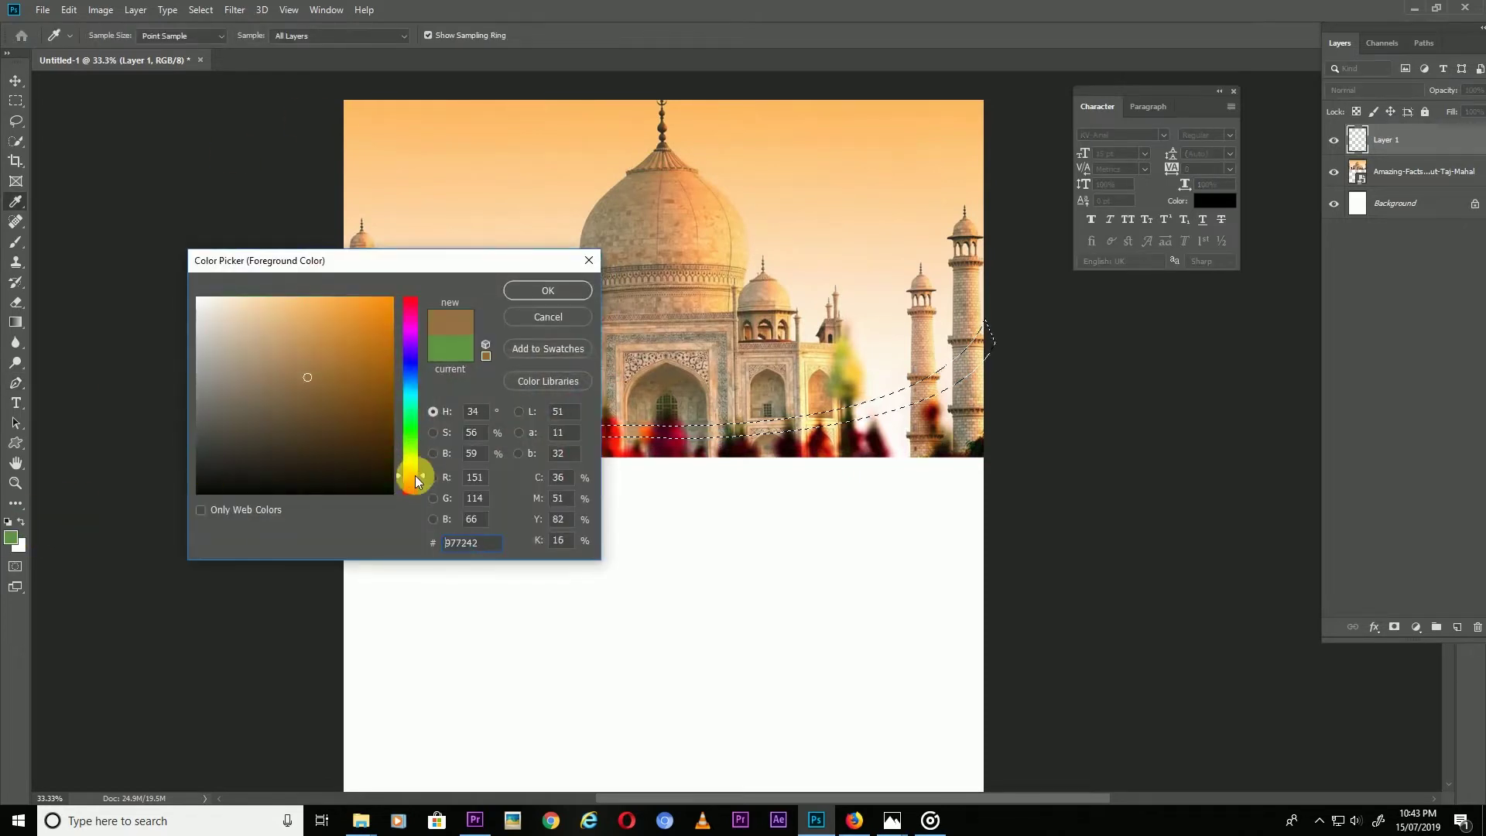
left_click(380, 306)
left_click(547, 290)
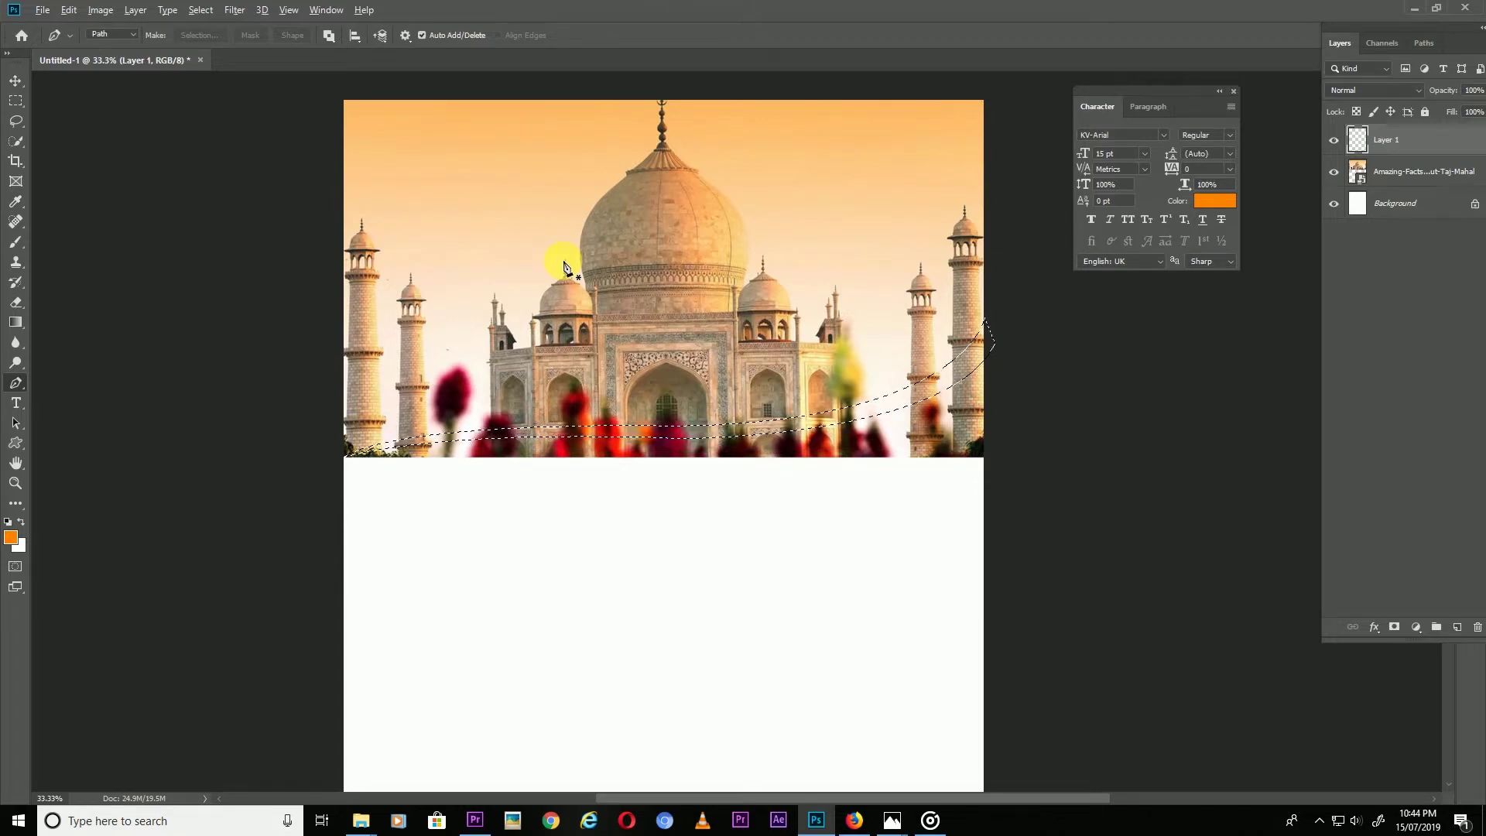
key("alt+BackSpace")
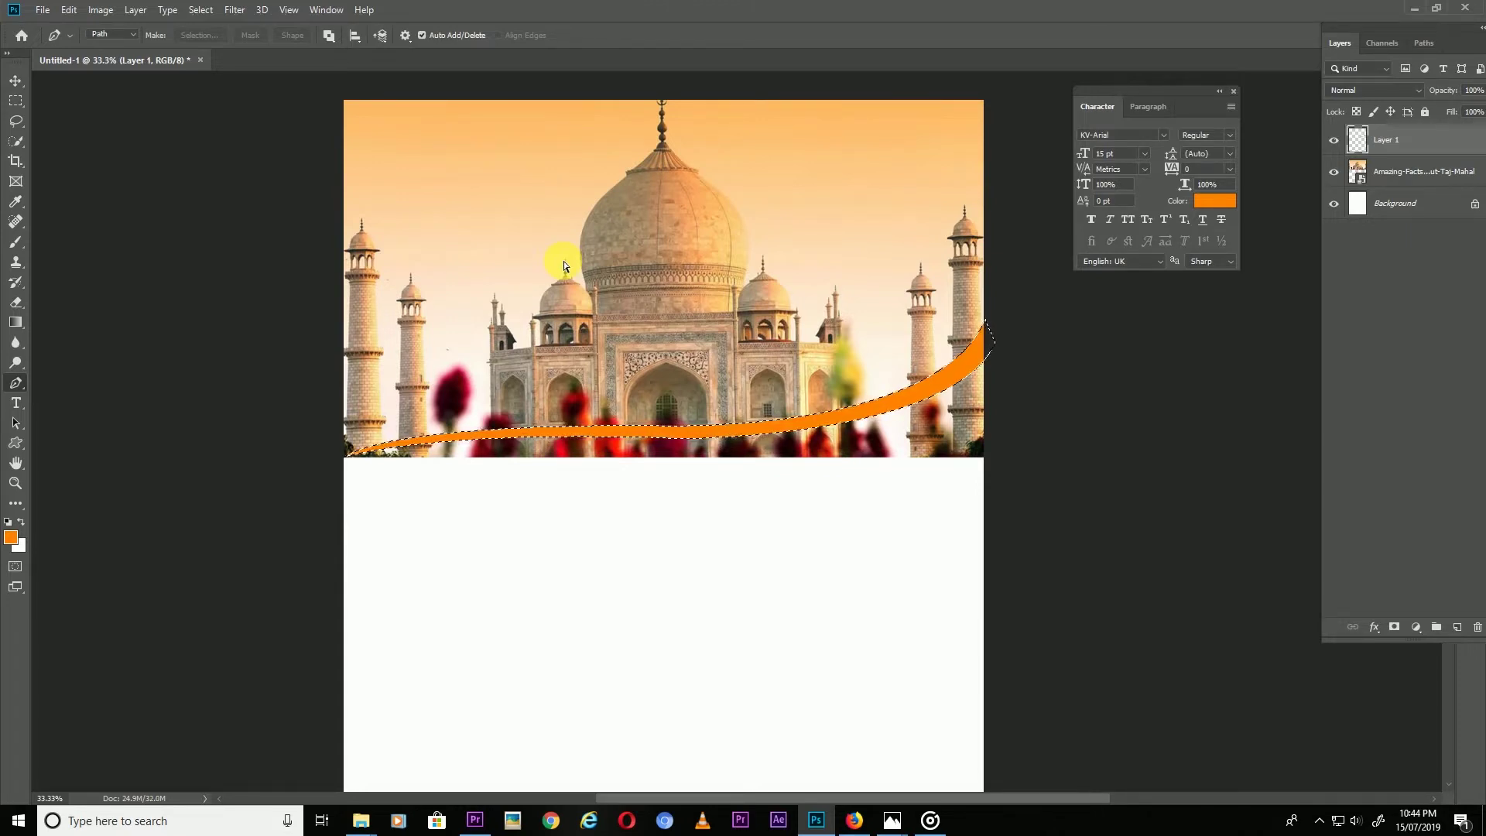
key("ctrl+d")
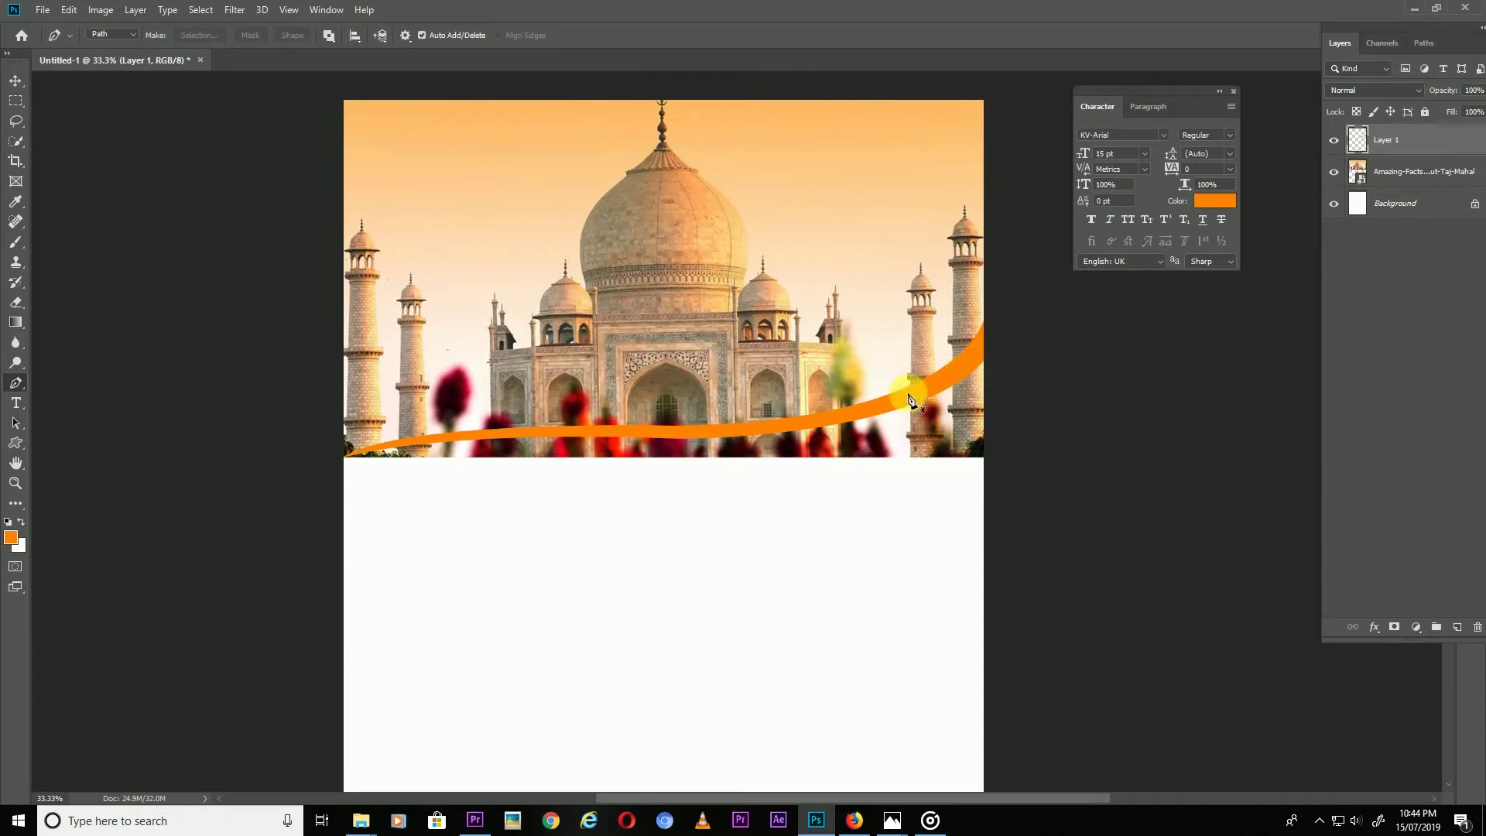
- Pen-draw a curved band just beneath the orange stripe and make it a selection
left_click(985, 351)
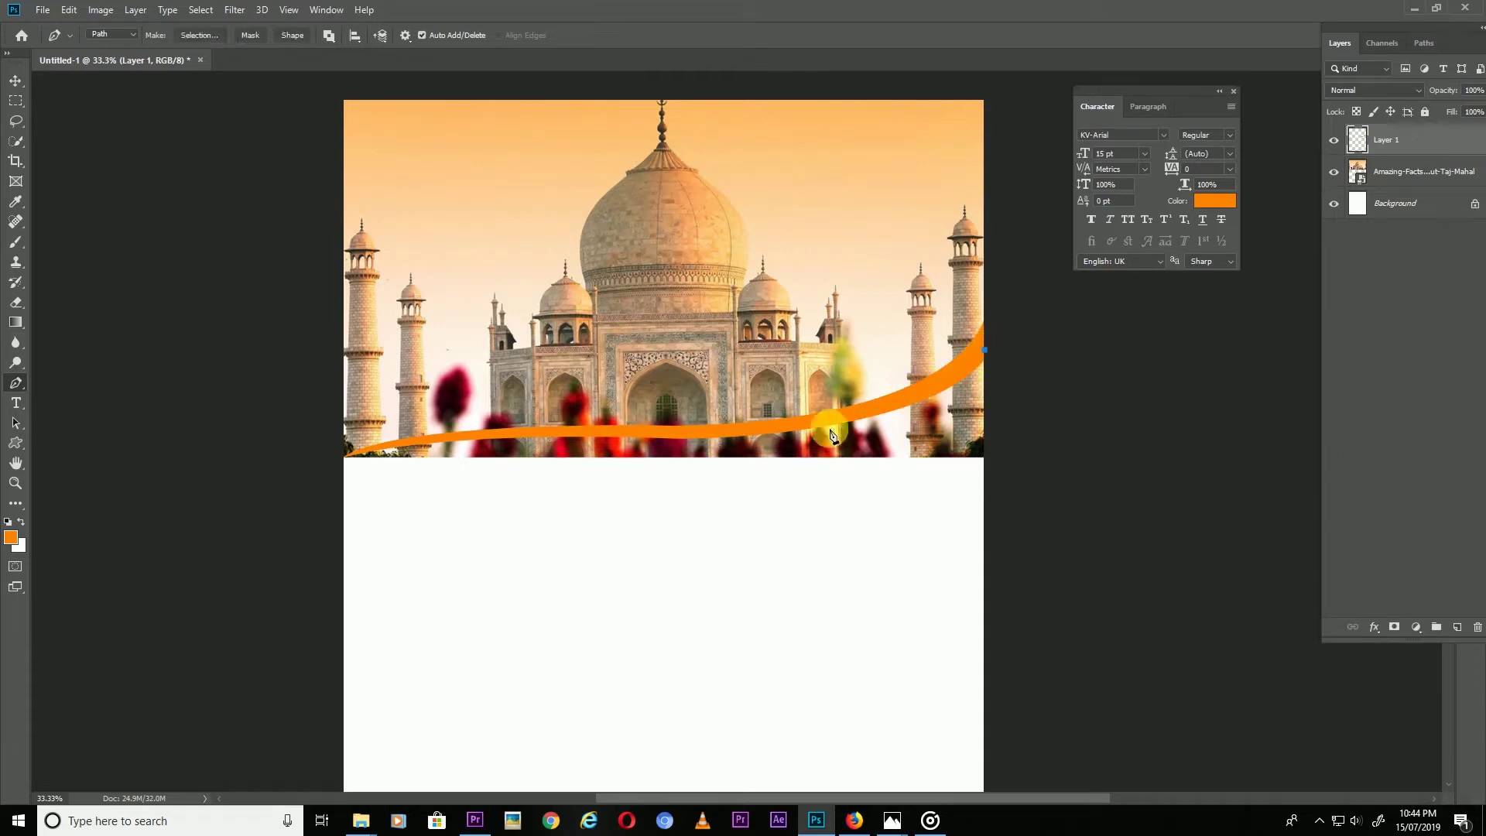
left_click_drag(776, 433, 633, 439)
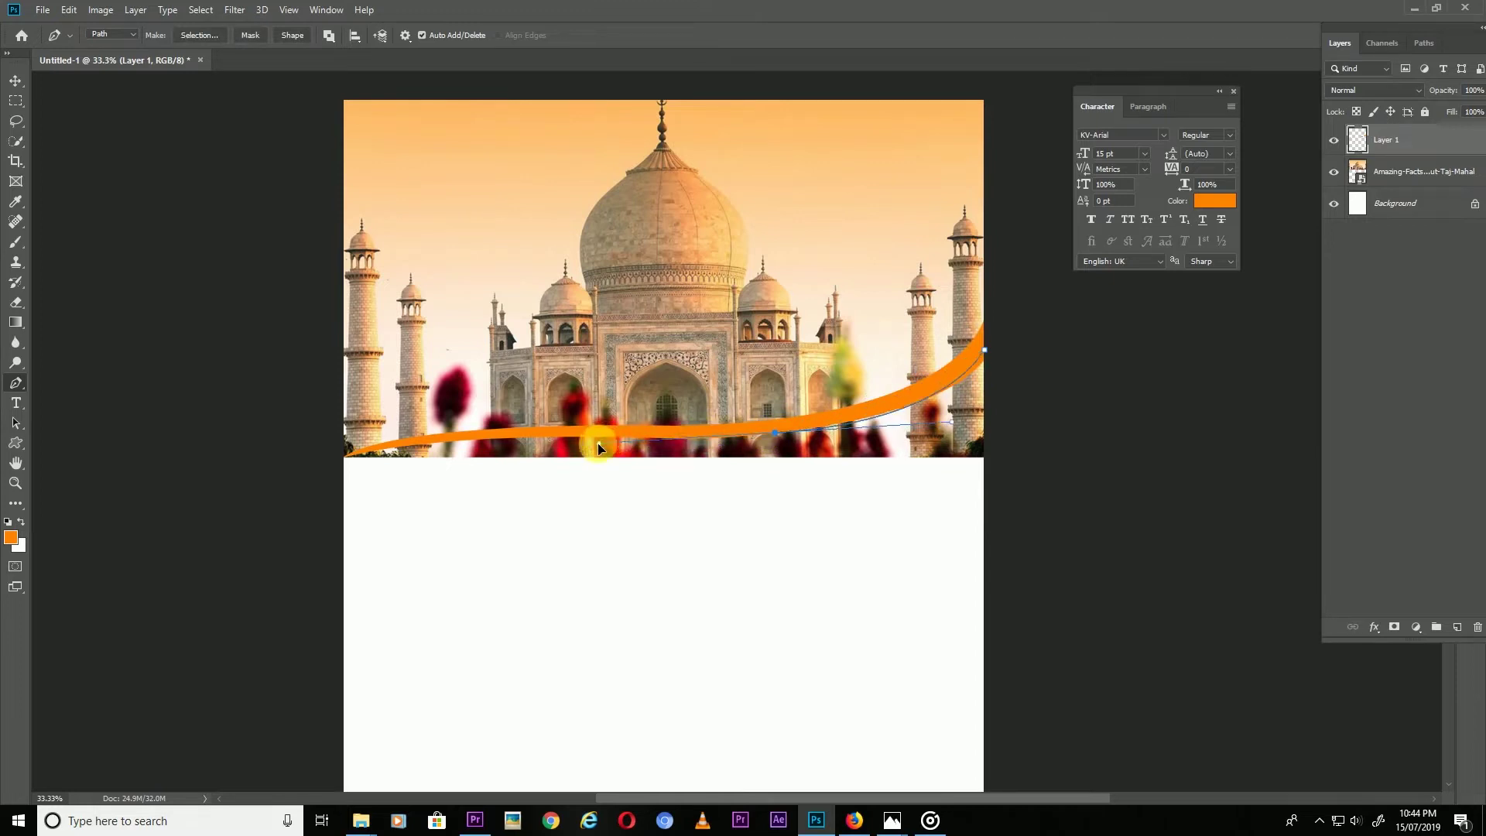
left_click(774, 433)
left_click_drag(513, 441, 448, 435)
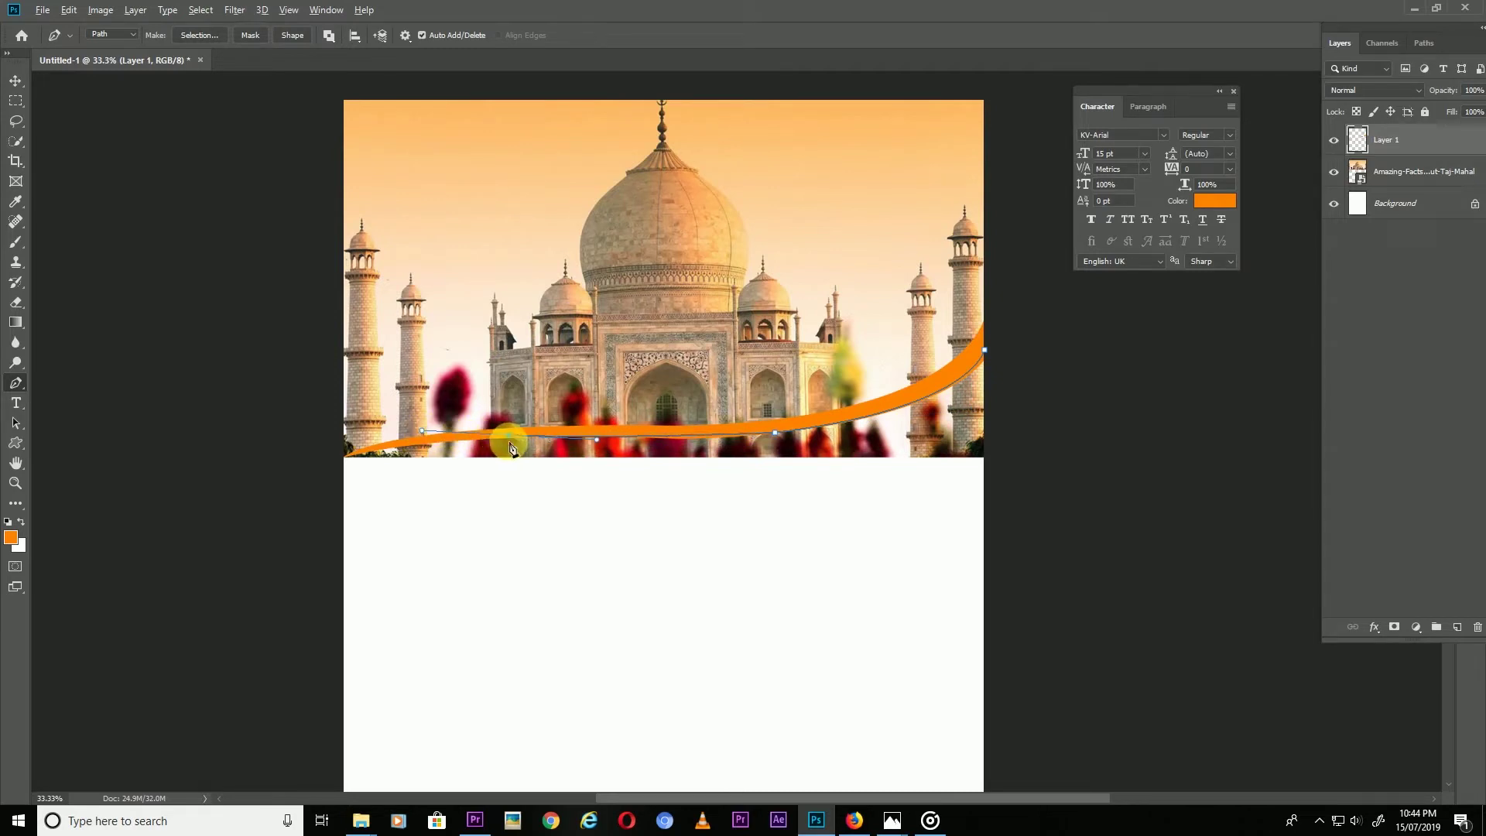
left_click(511, 441)
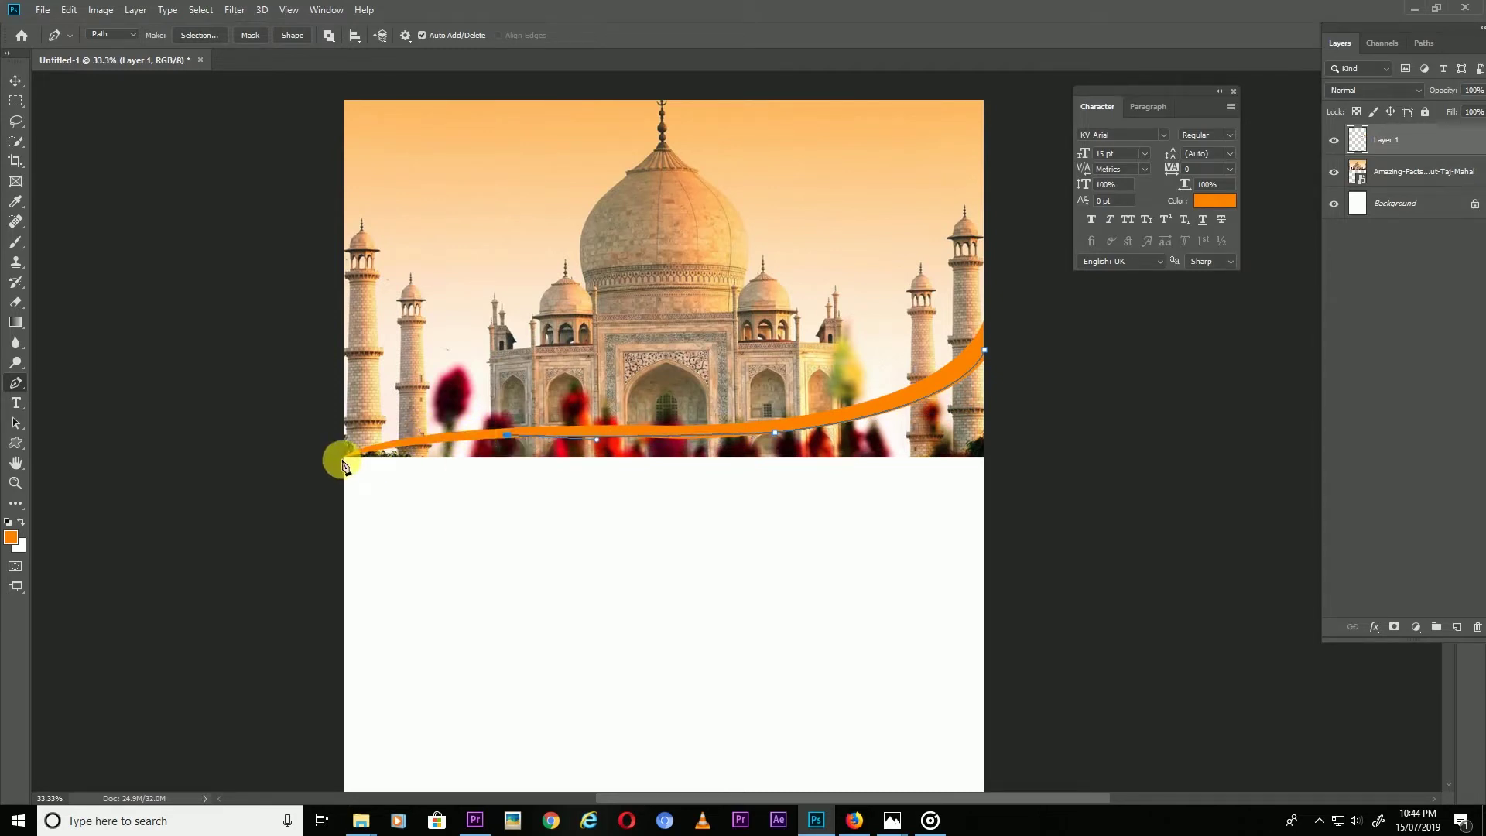
left_click(342, 458)
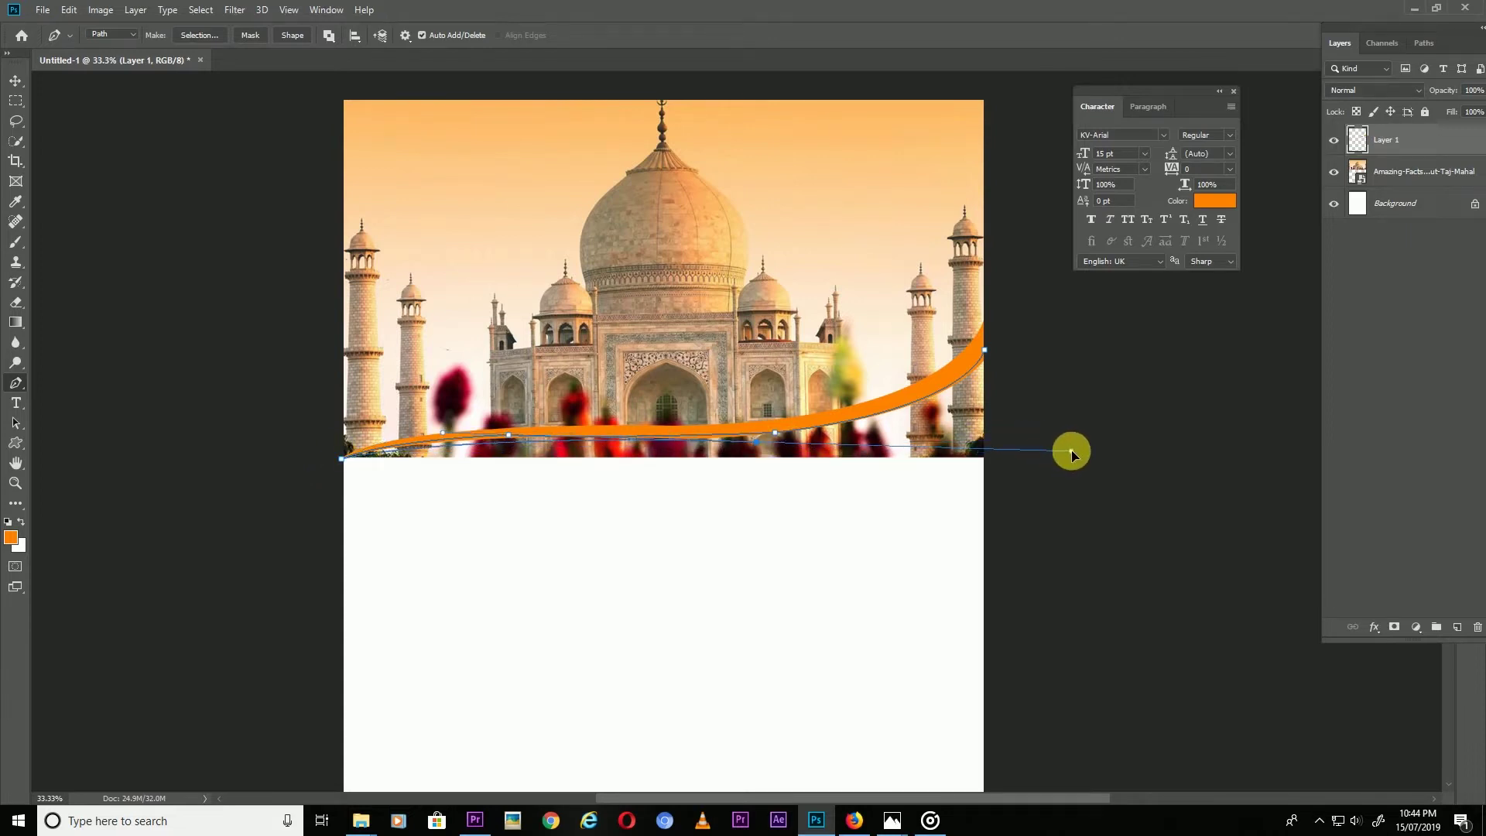
left_click(1070, 446)
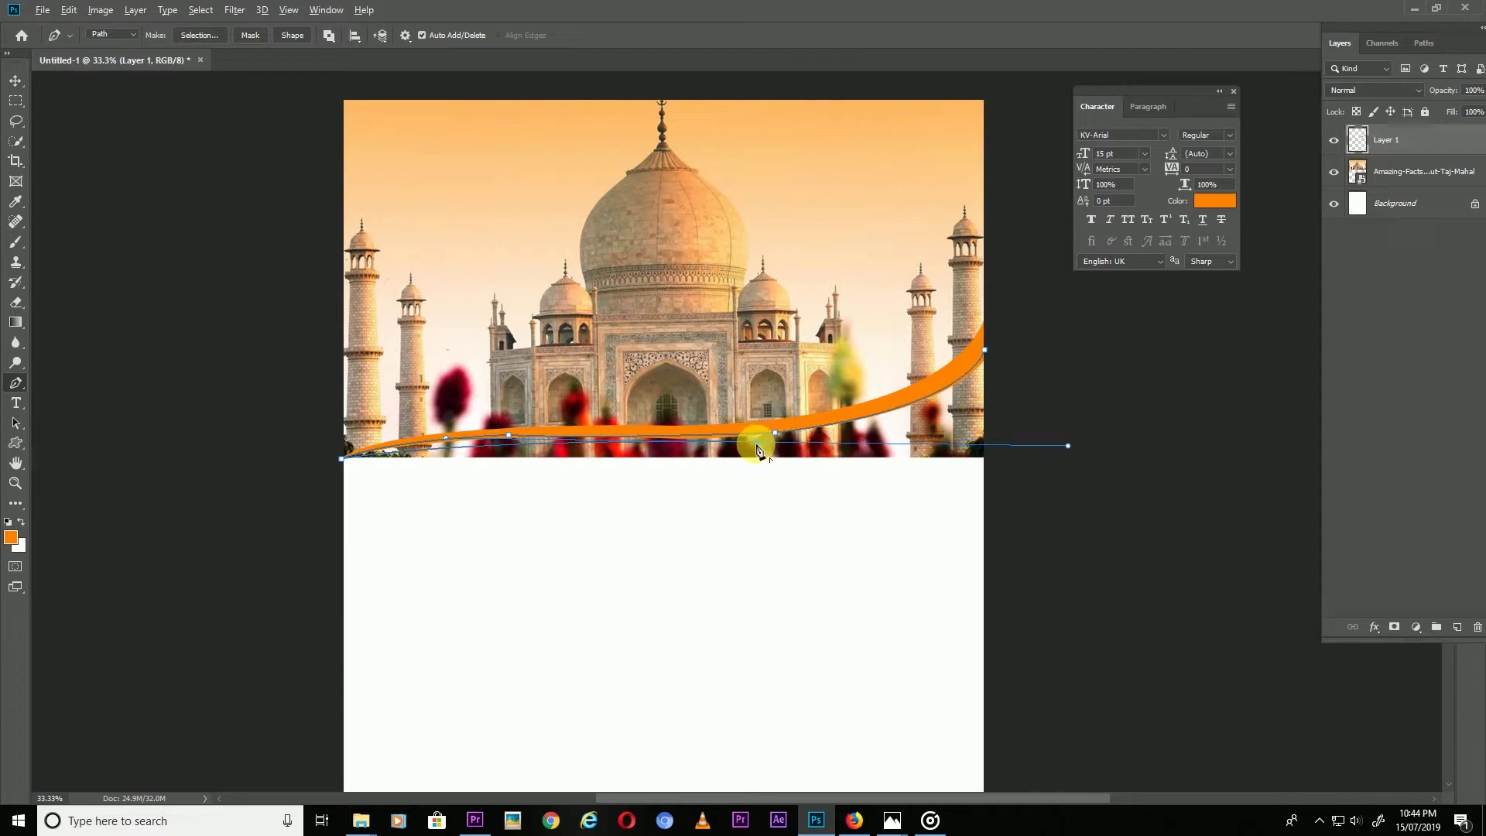
left_click_drag(1016, 369, 1105, 300)
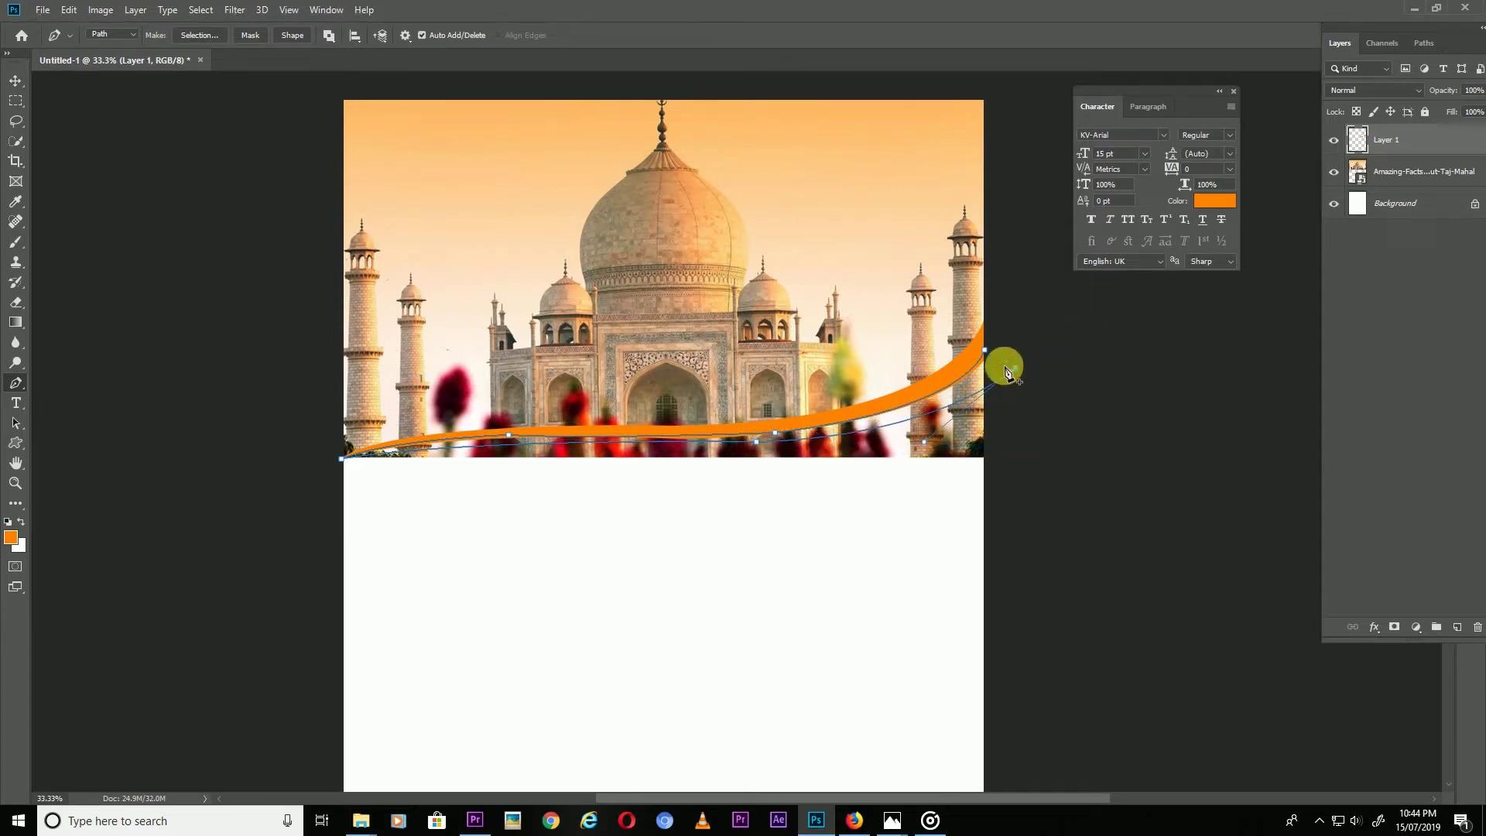
left_click_drag(1015, 370, 986, 350)
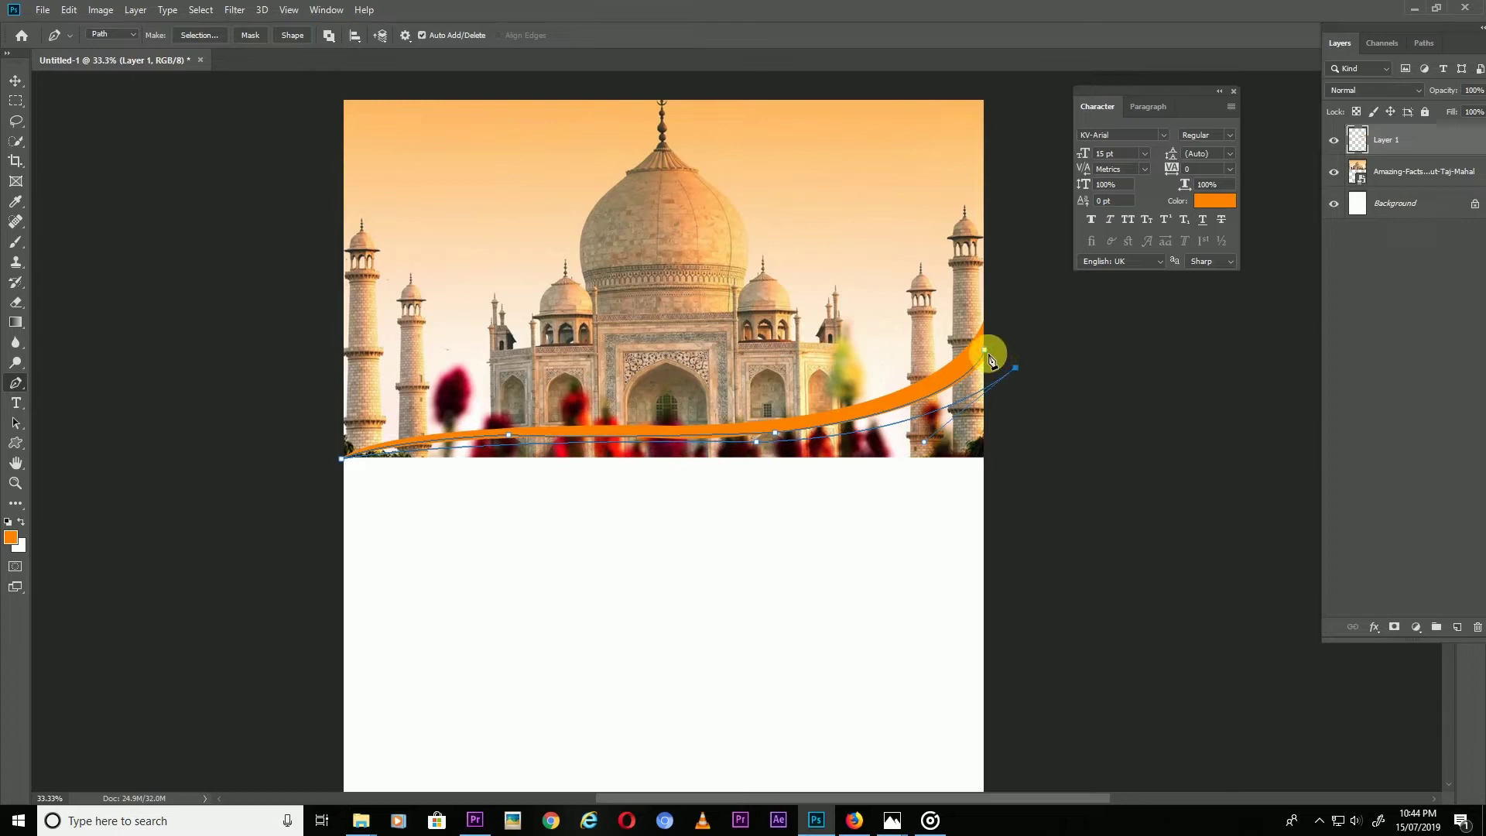
left_click(201, 35)
left_click(826, 221)
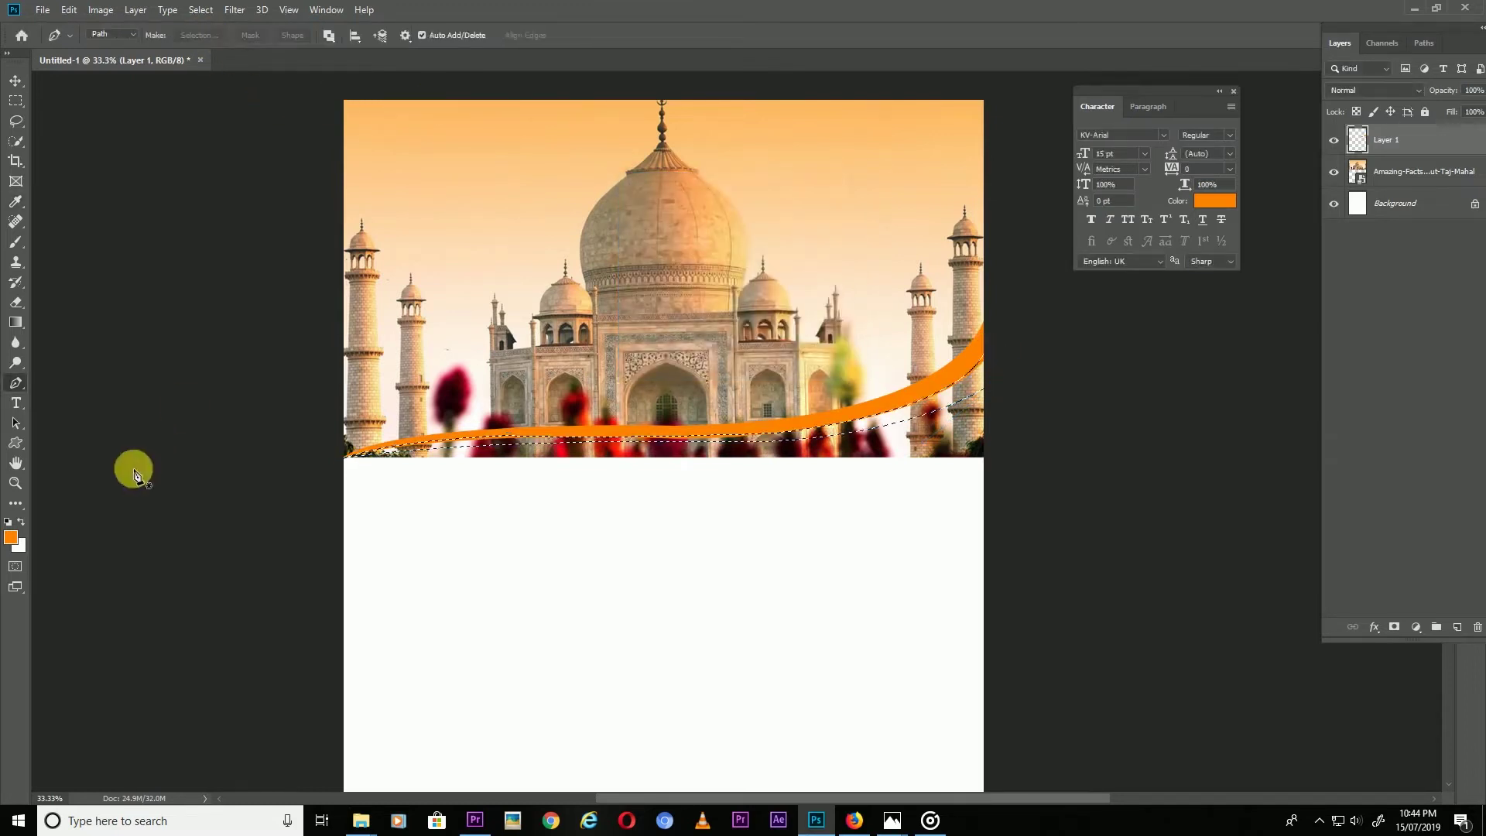
- Fill the band selection with cream colour fff7ee
left_click(10, 534)
left_click_drag(216, 320, 214, 302)
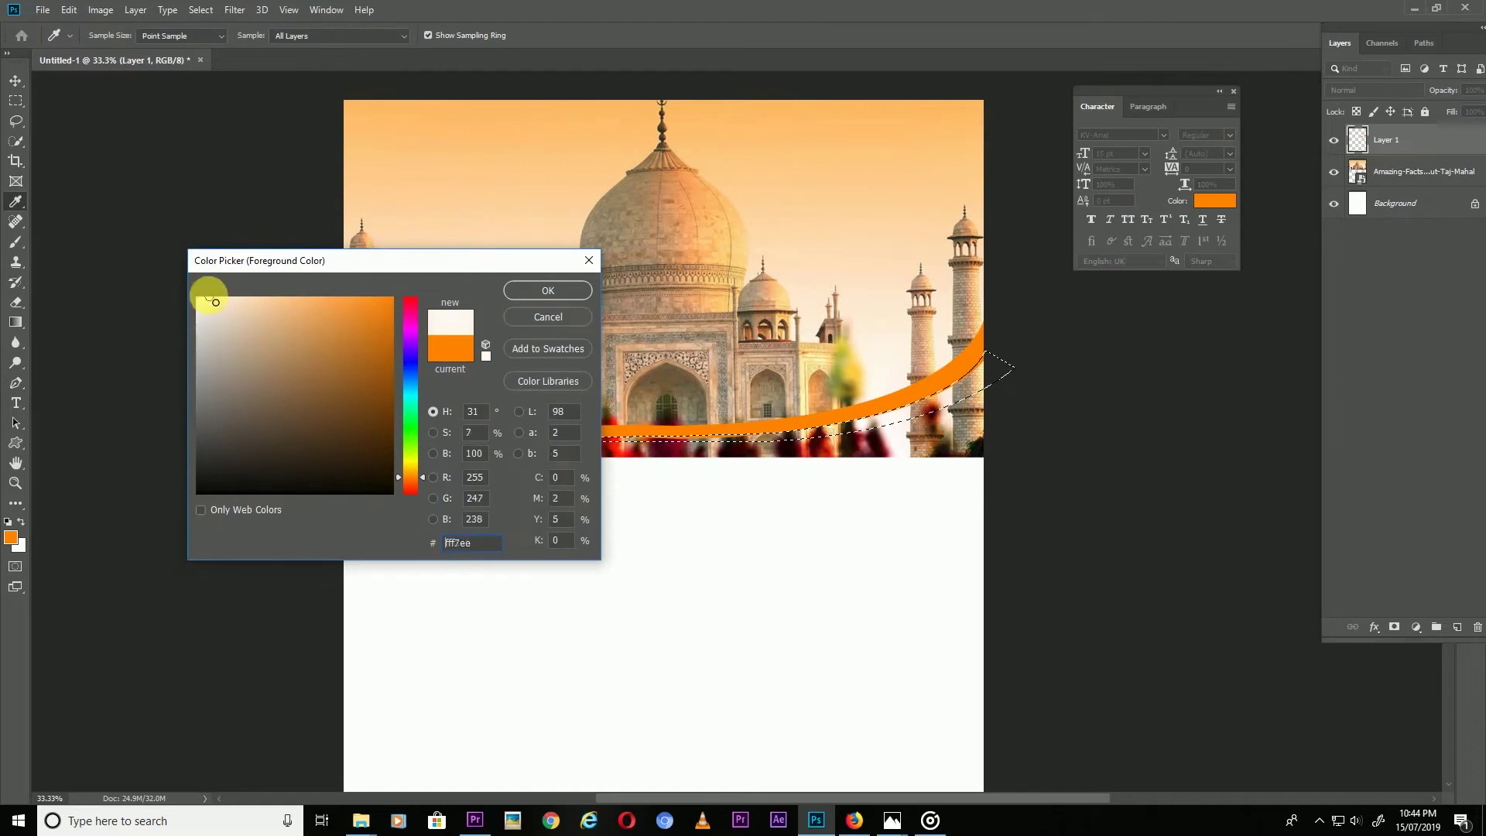
left_click(561, 291)
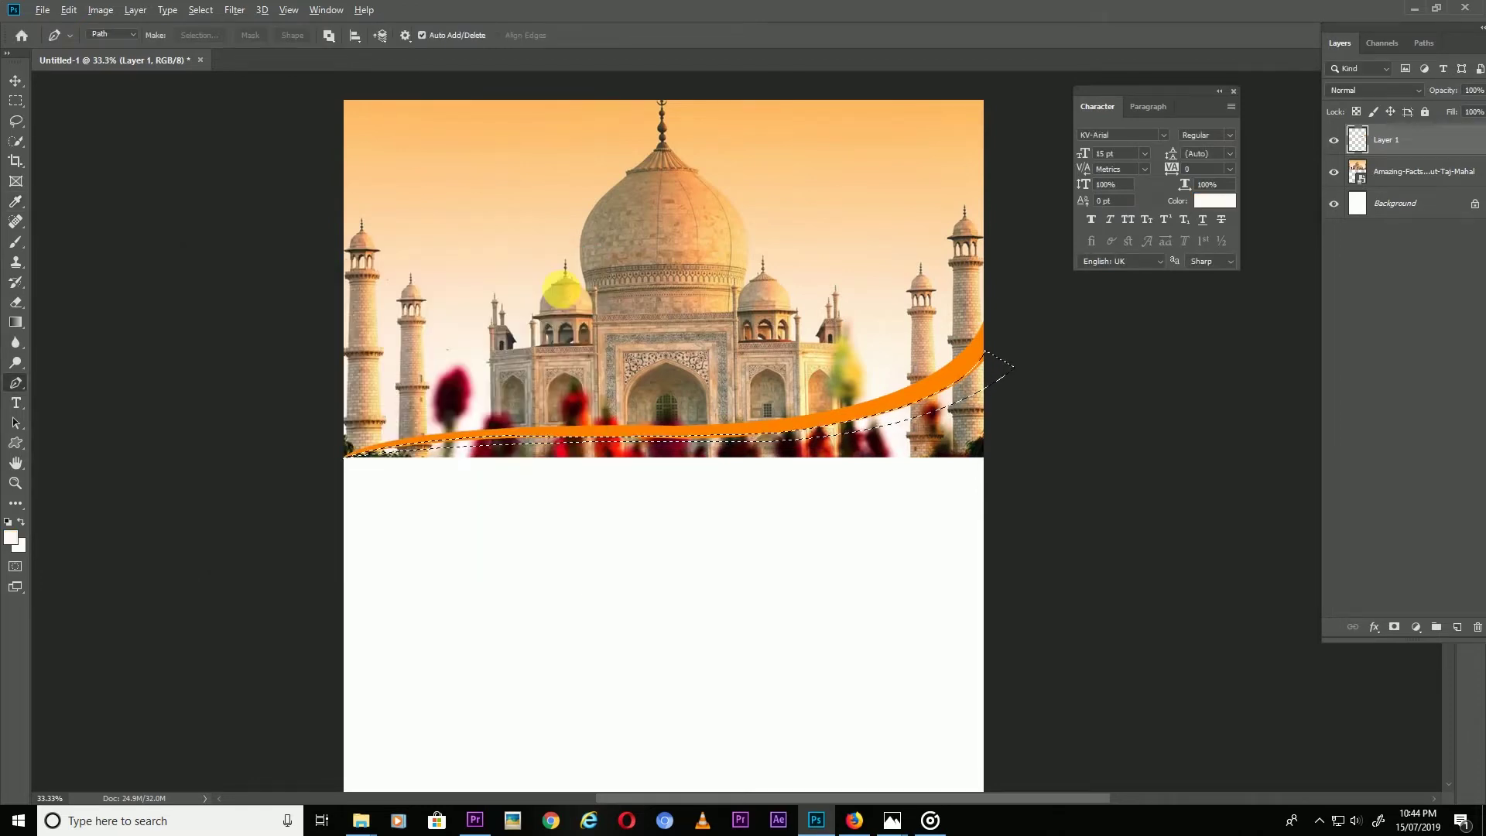
key("alt+BackSpace")
- Deselect, then pen-draw a curved band under the white stripe and make it a selection
key("ctrl+d")
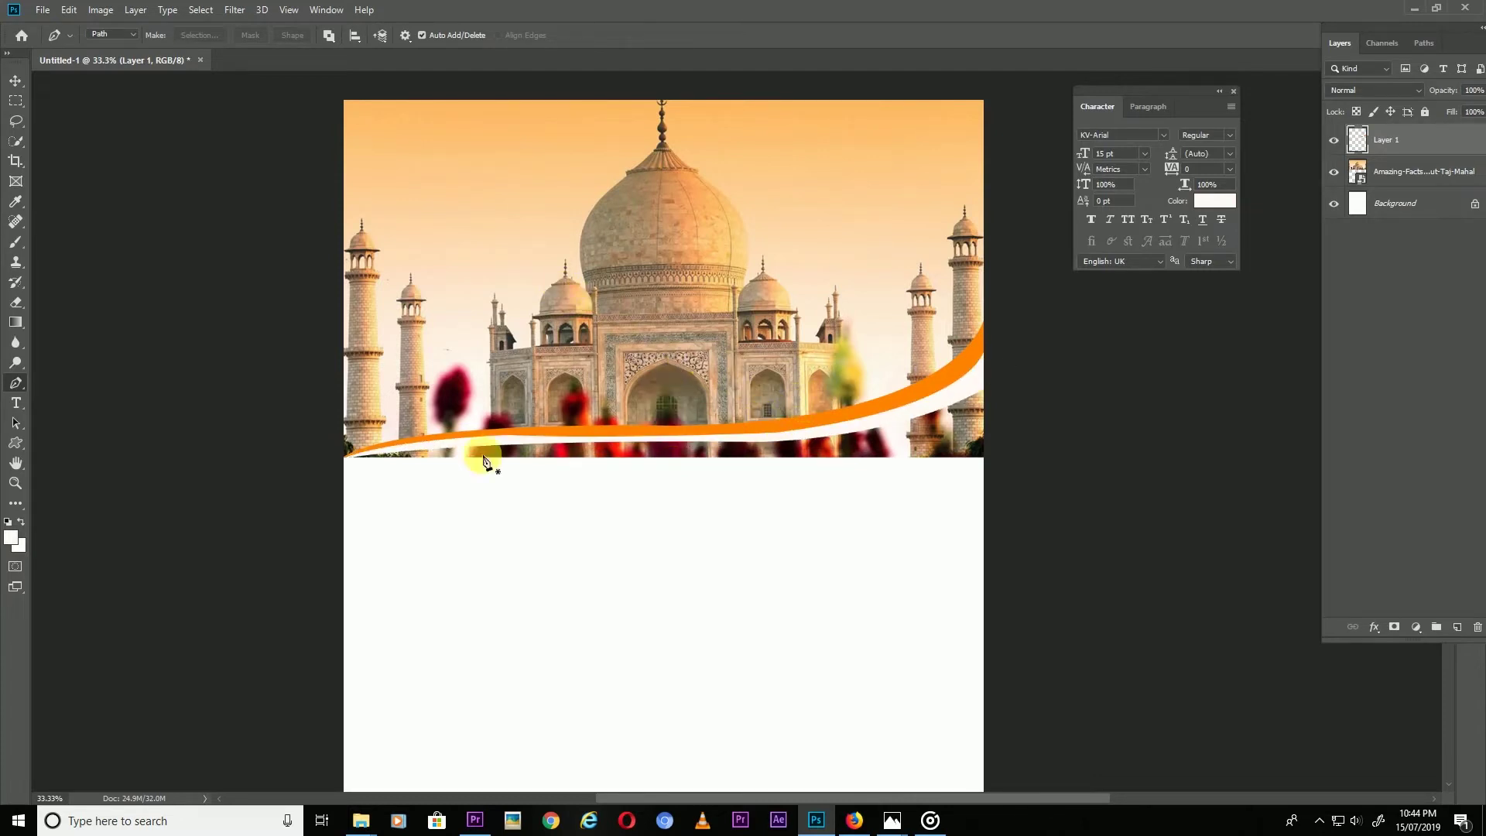
left_click(986, 381)
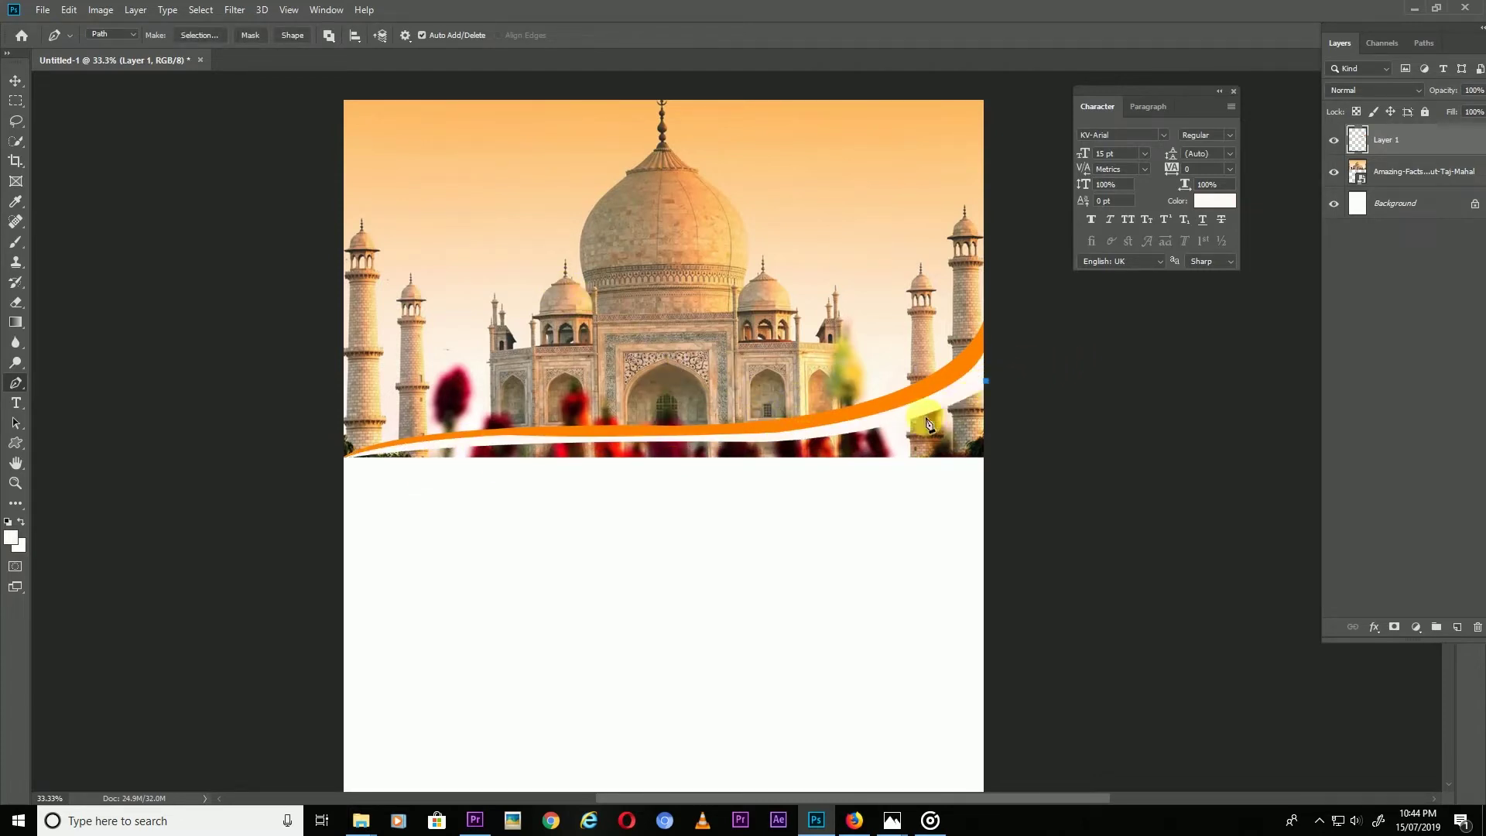
left_click_drag(691, 441, 490, 442)
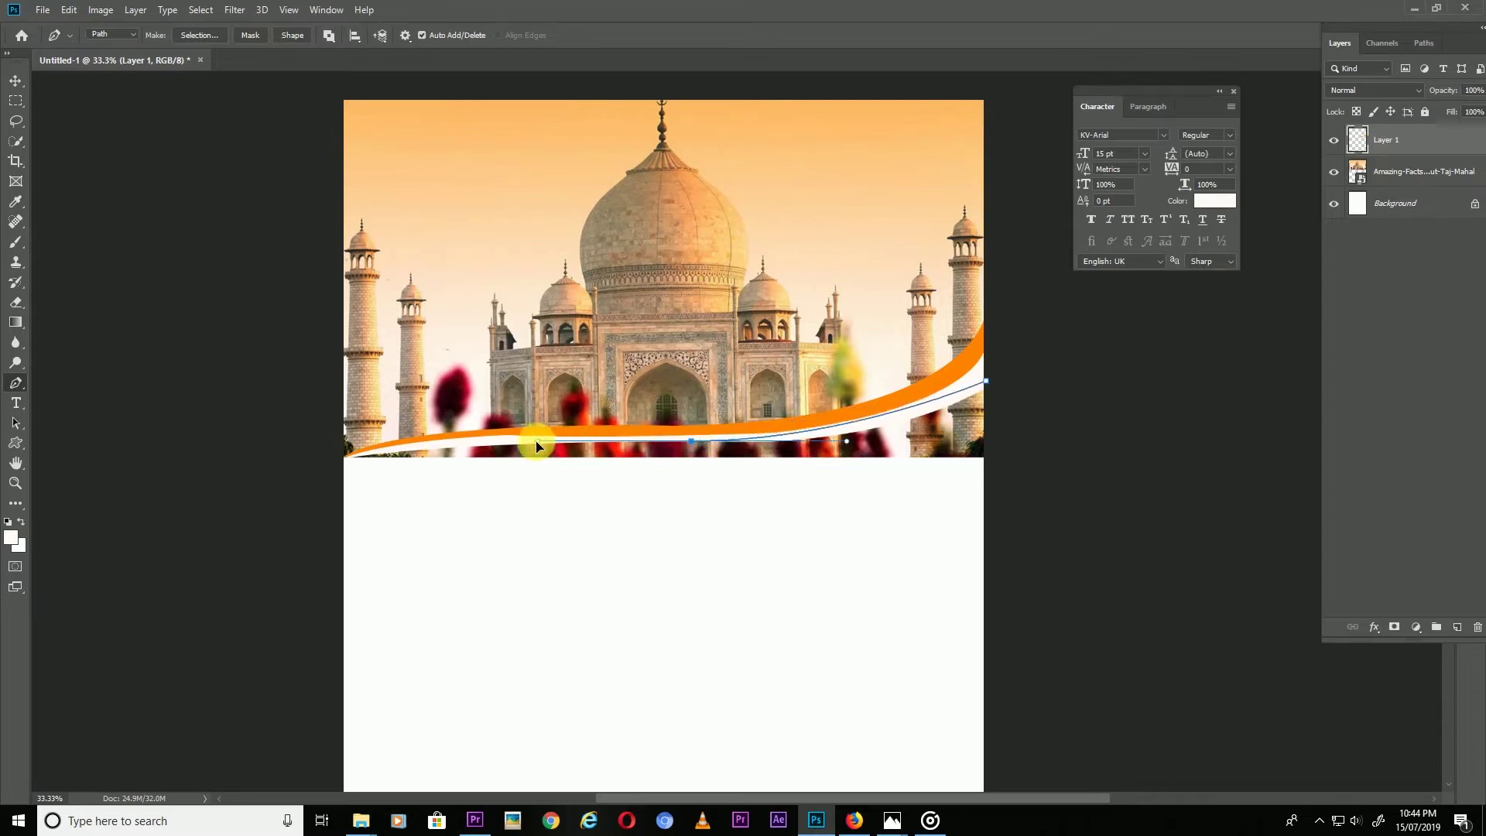
left_click(344, 457)
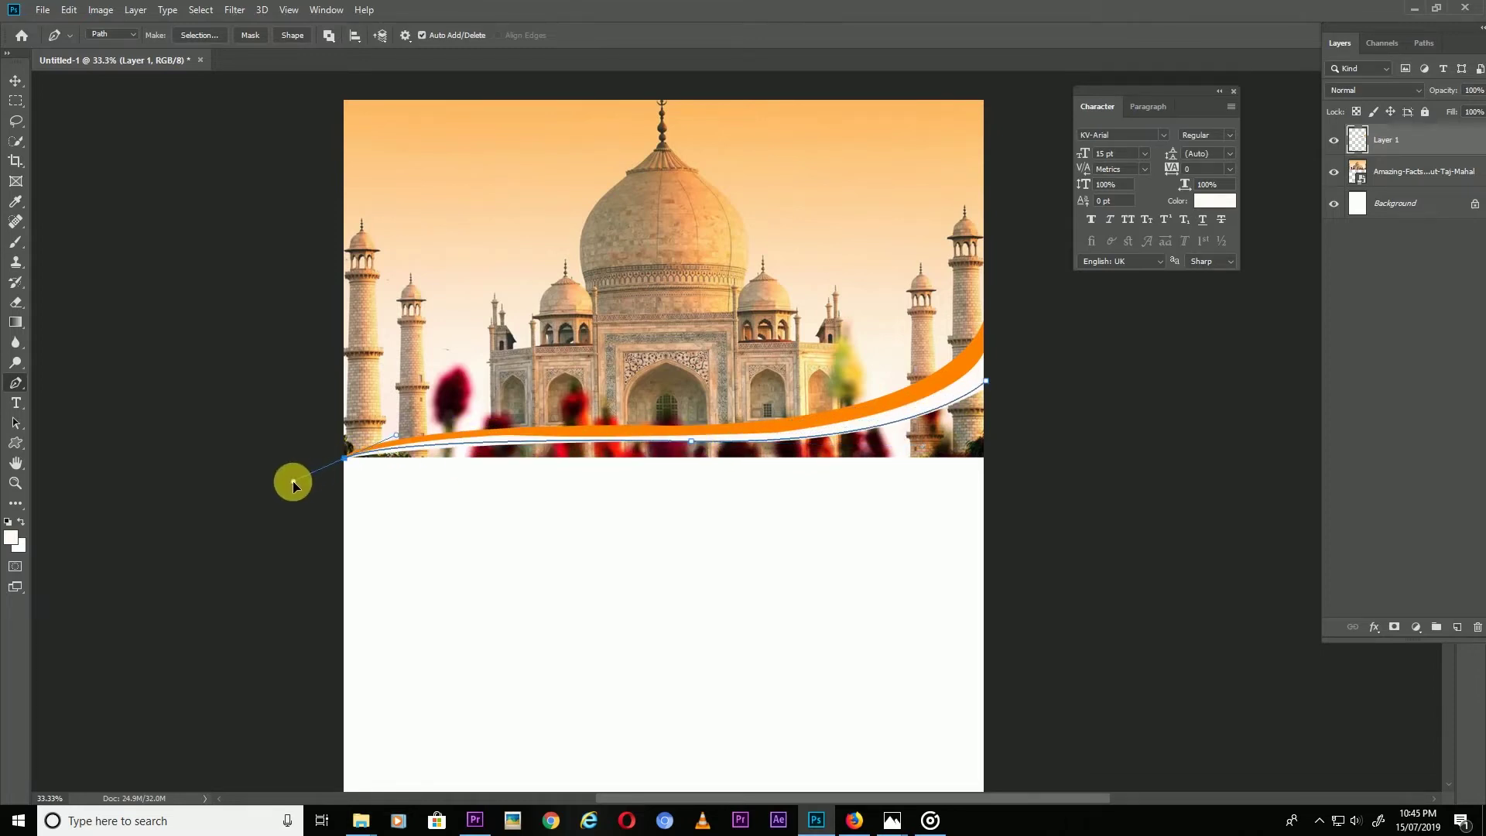
right_click(995, 397)
left_click(812, 219)
- Set the foreground colour to dark green and save the flyer as 011.psd
left_click(14, 536)
left_click(409, 423)
left_click(548, 291)
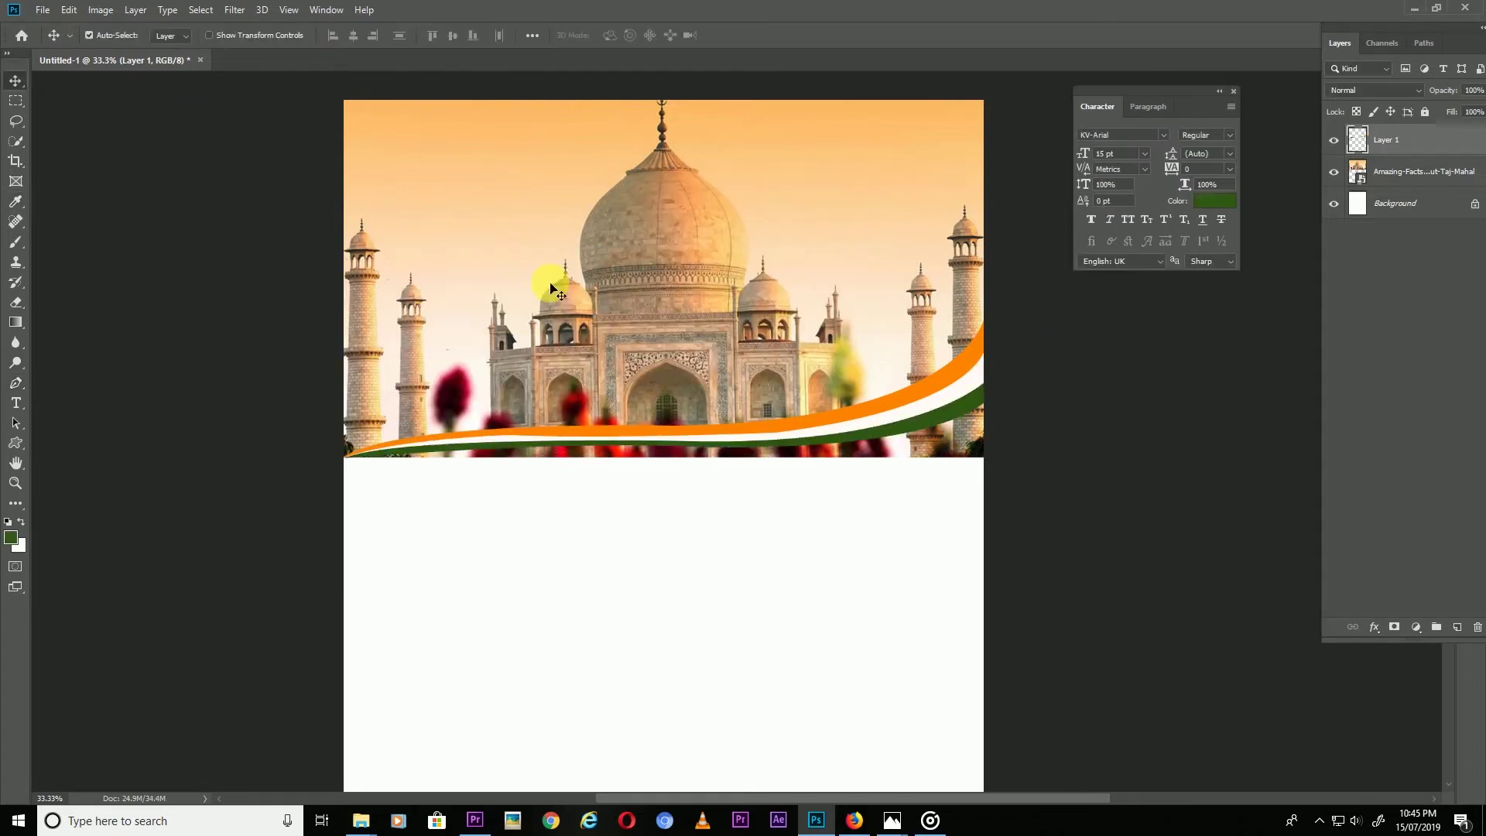
key("ctrl+s")
type("011")
key("Return")
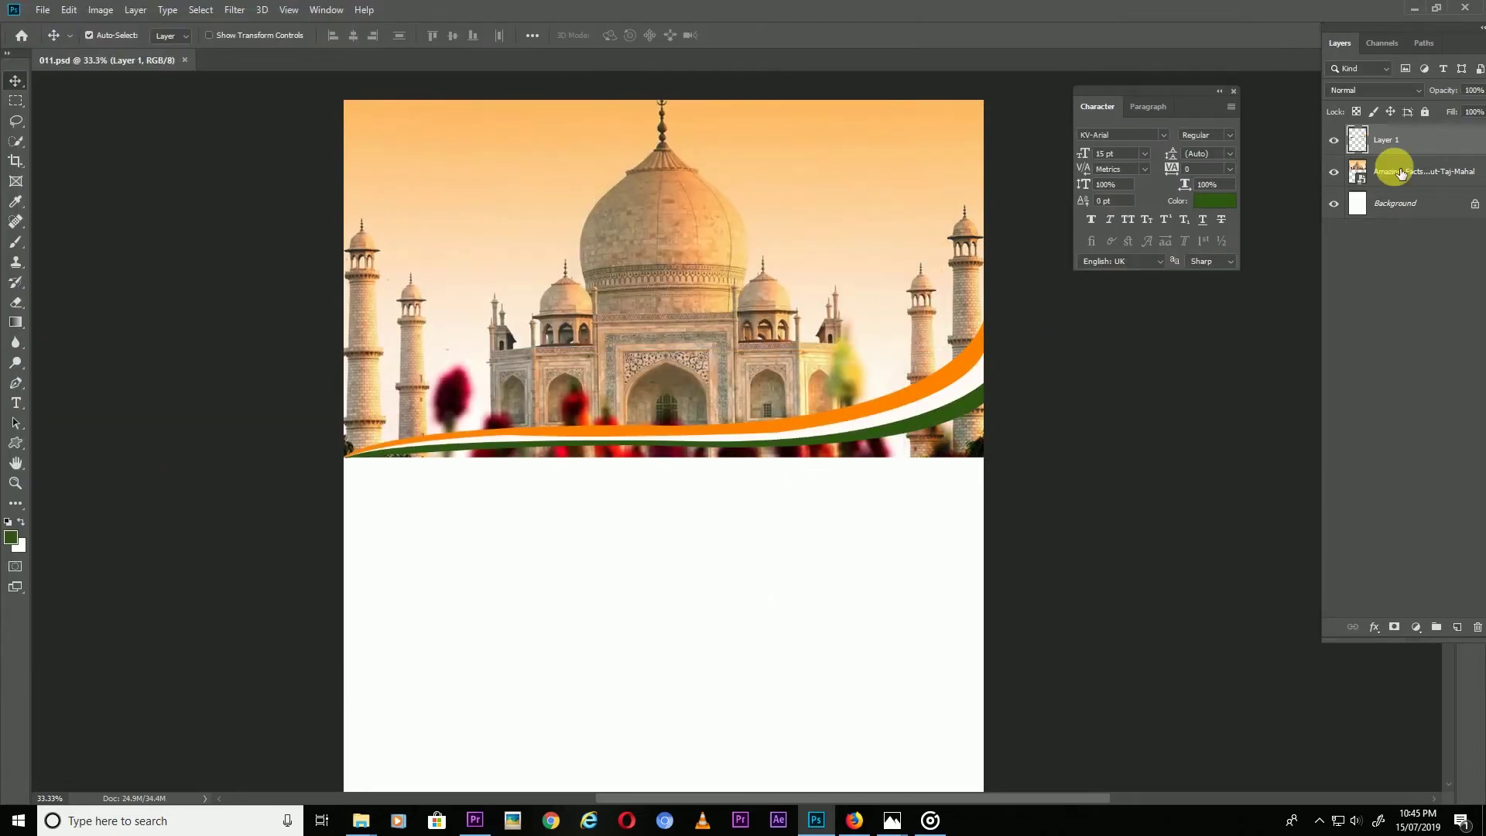
- Rasterize the Taj Mahal photo layer
left_click(1404, 174)
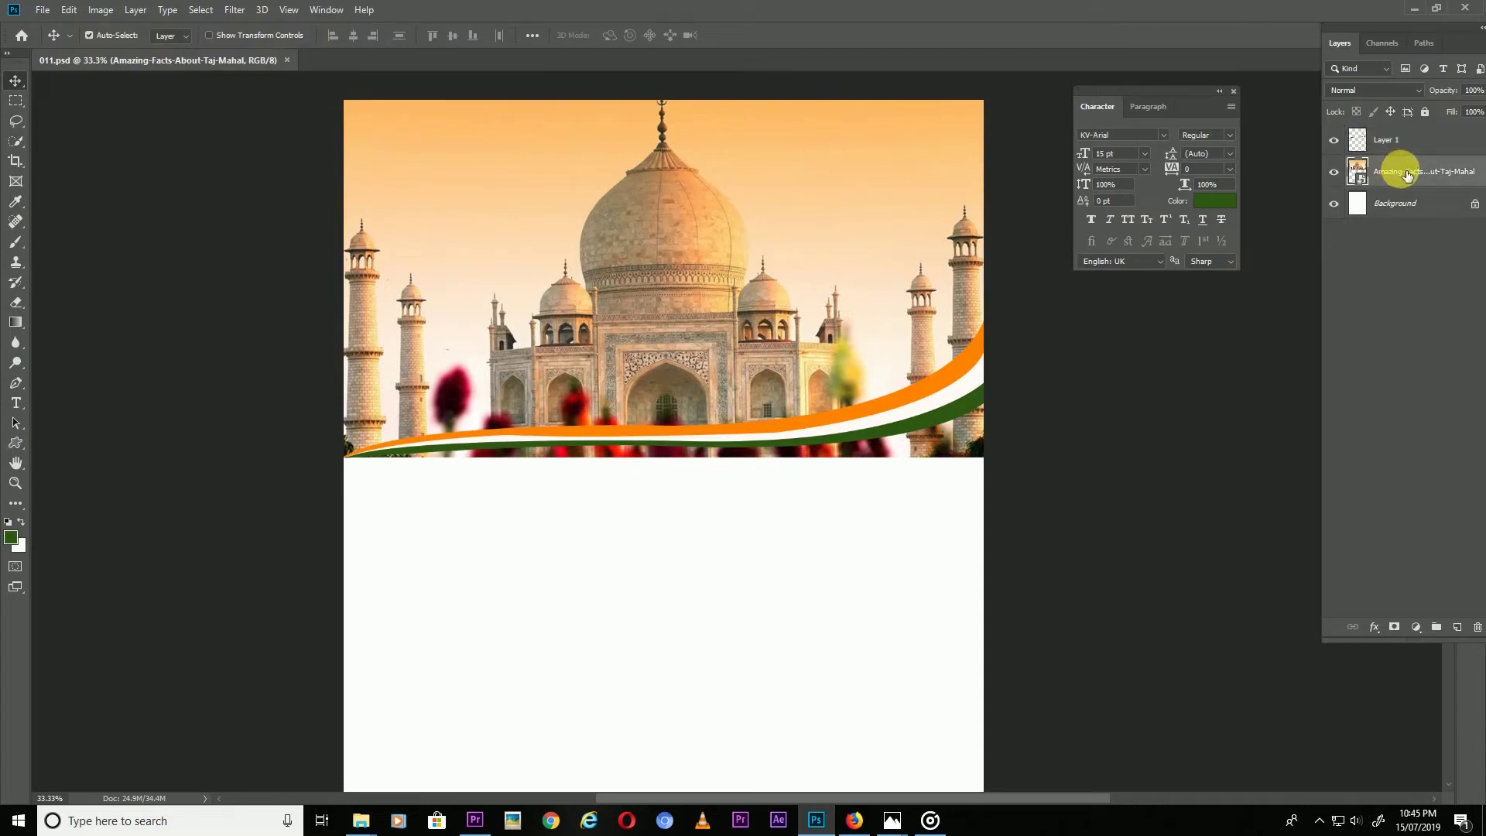
right_click(1424, 171)
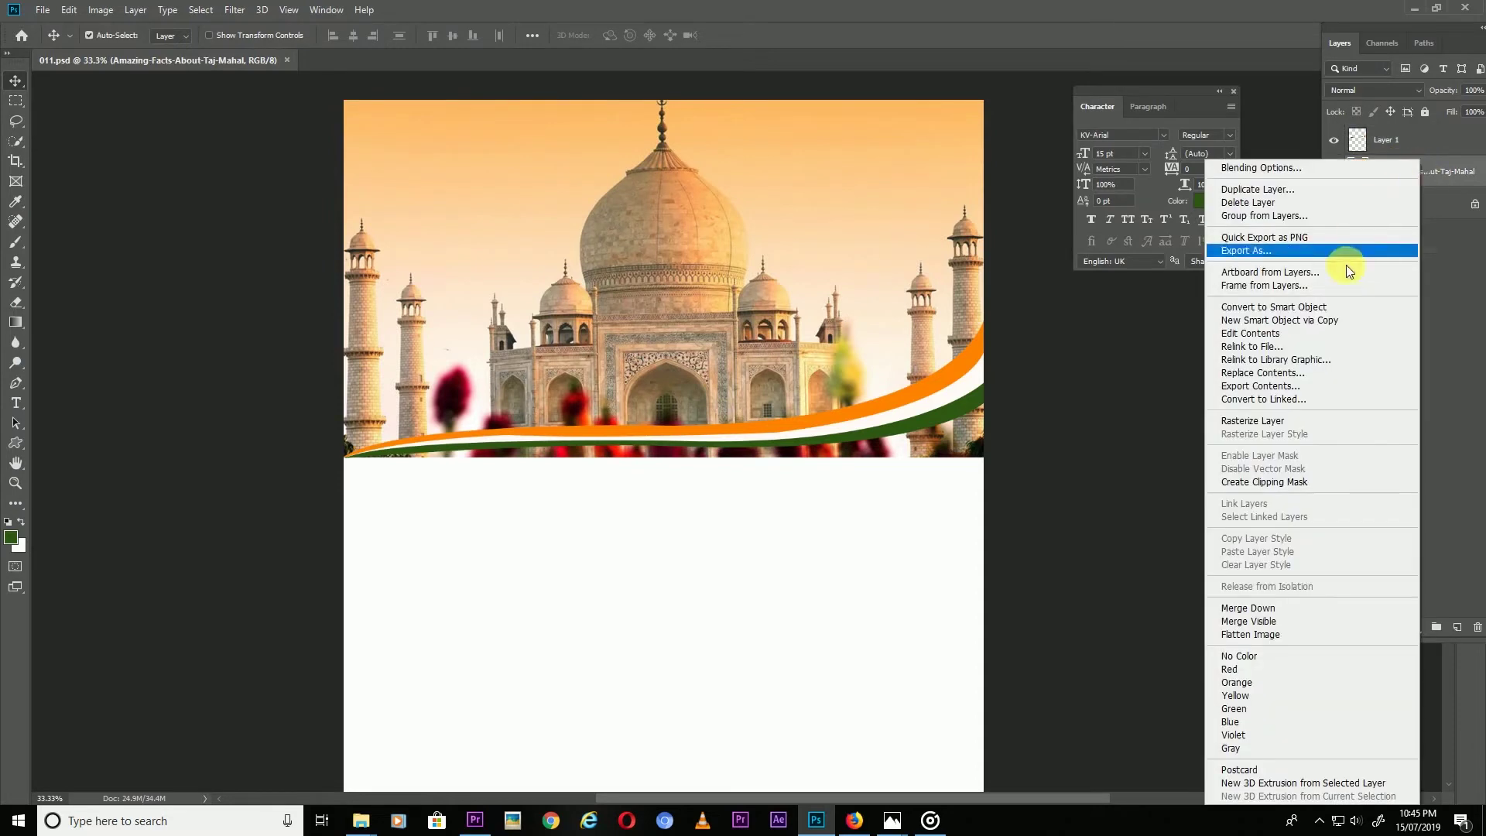
left_click(1260, 420)
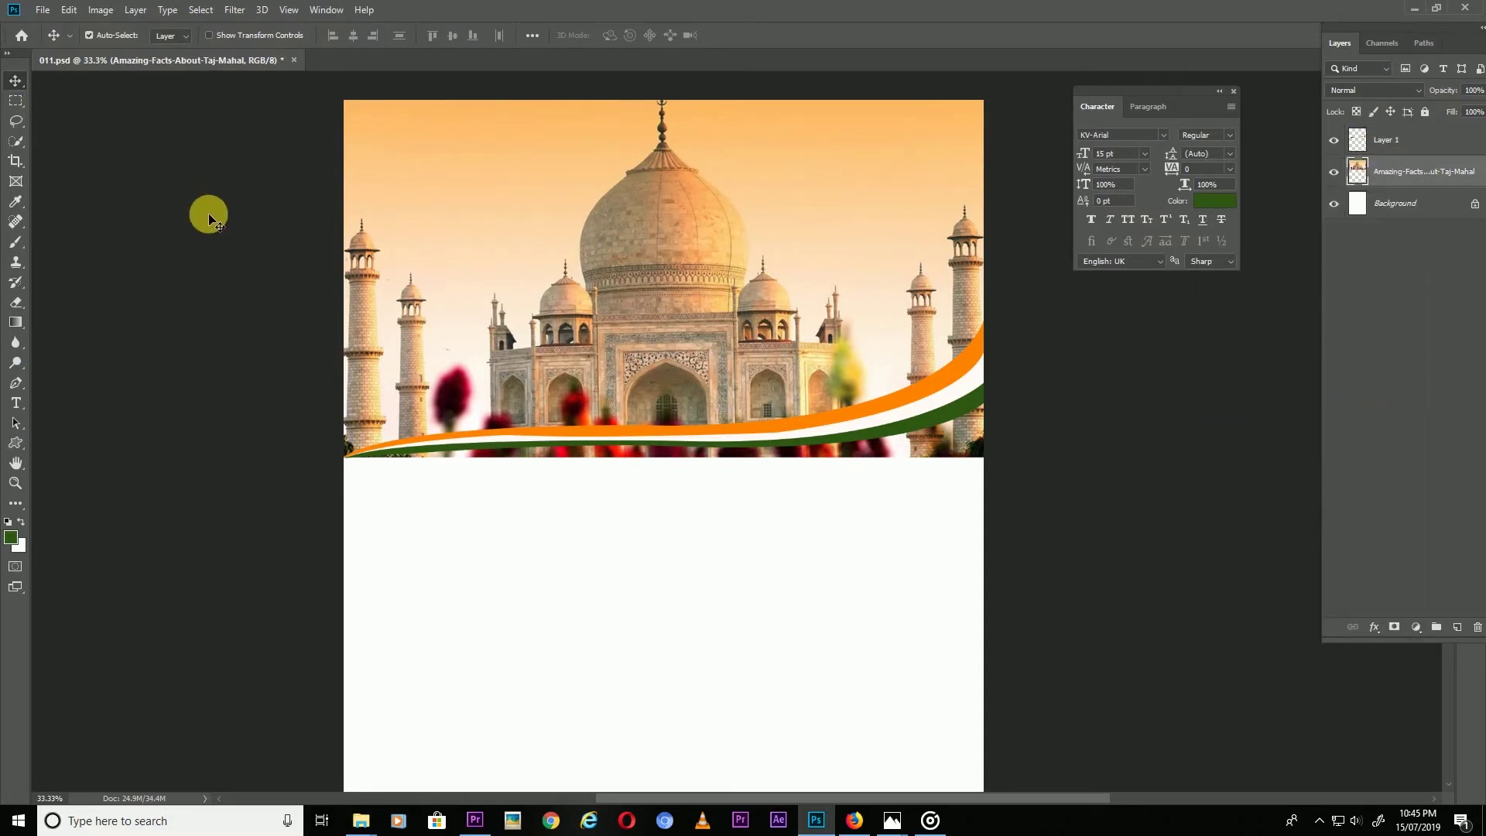
- Outline the photo area below the green wave, delete it, deselect, and zoom out
key("p")
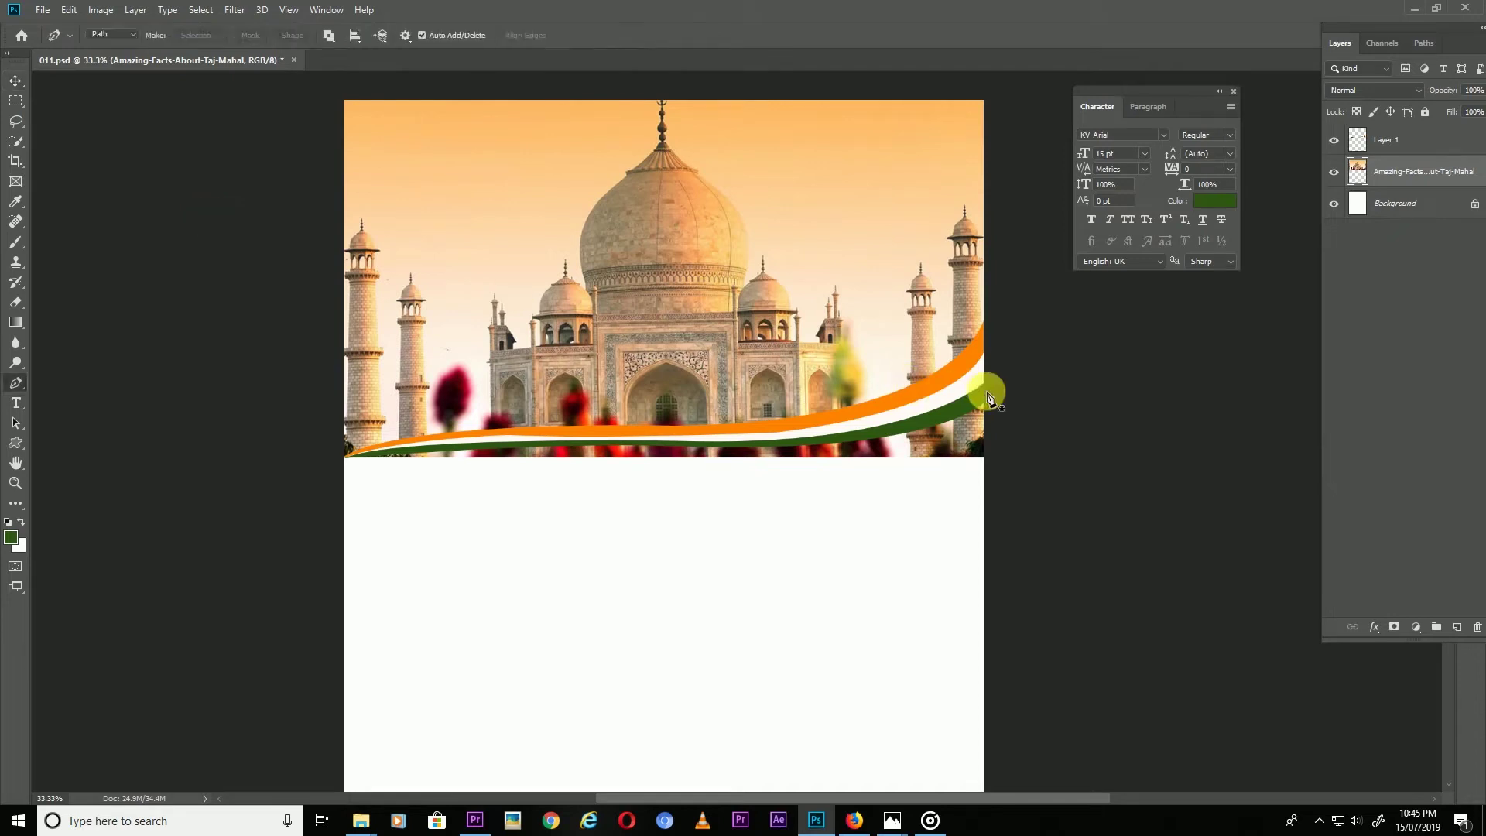
left_click(986, 380)
mouse_move(566, 438)
left_mouse_down()
mouse_move(258, 430)
mouse_move(212, 413)
left_mouse_up()
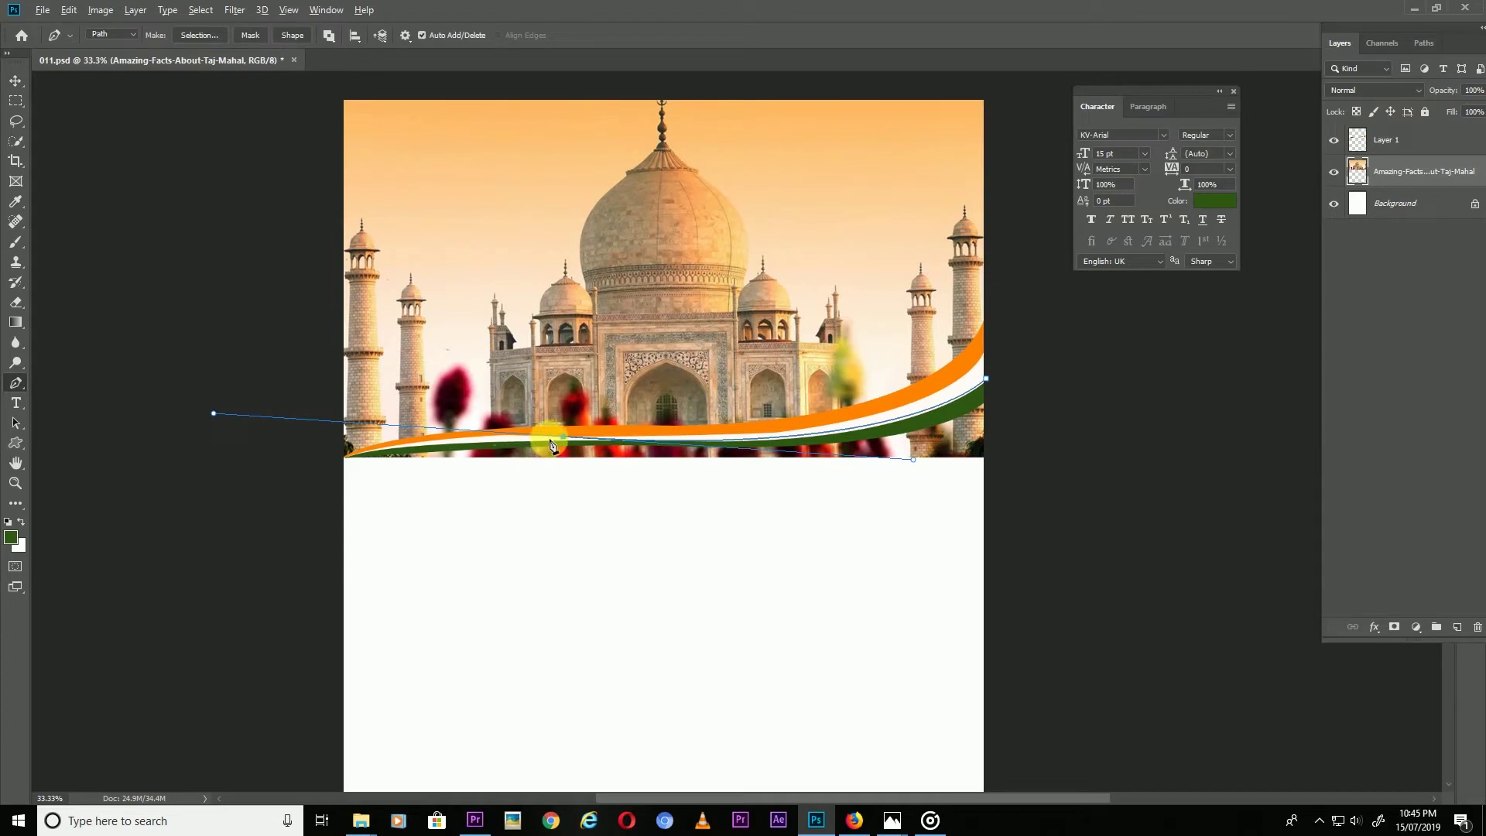
left_click_drag(331, 468, 285, 491)
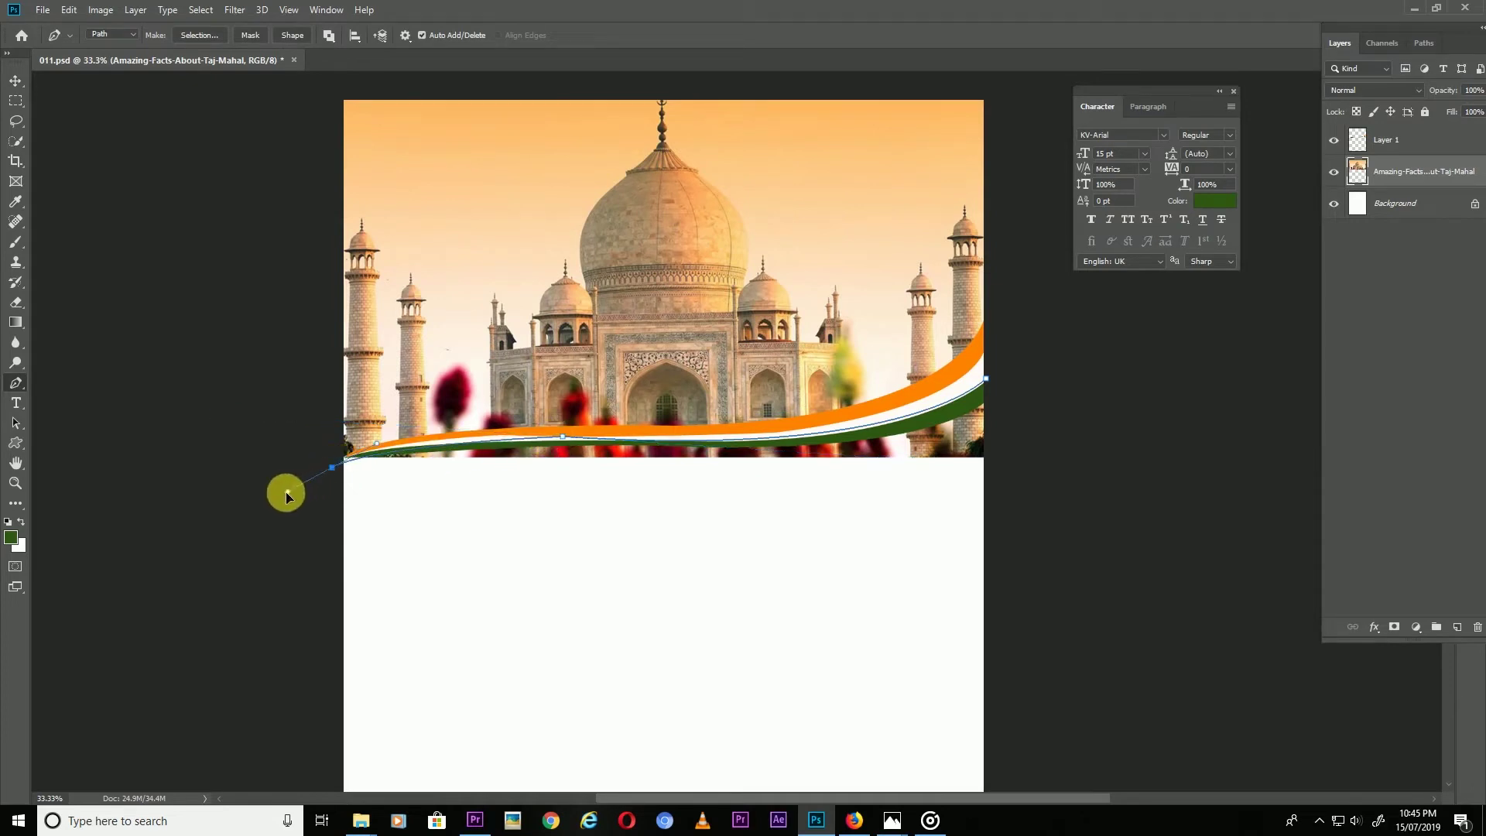
left_click(902, 500)
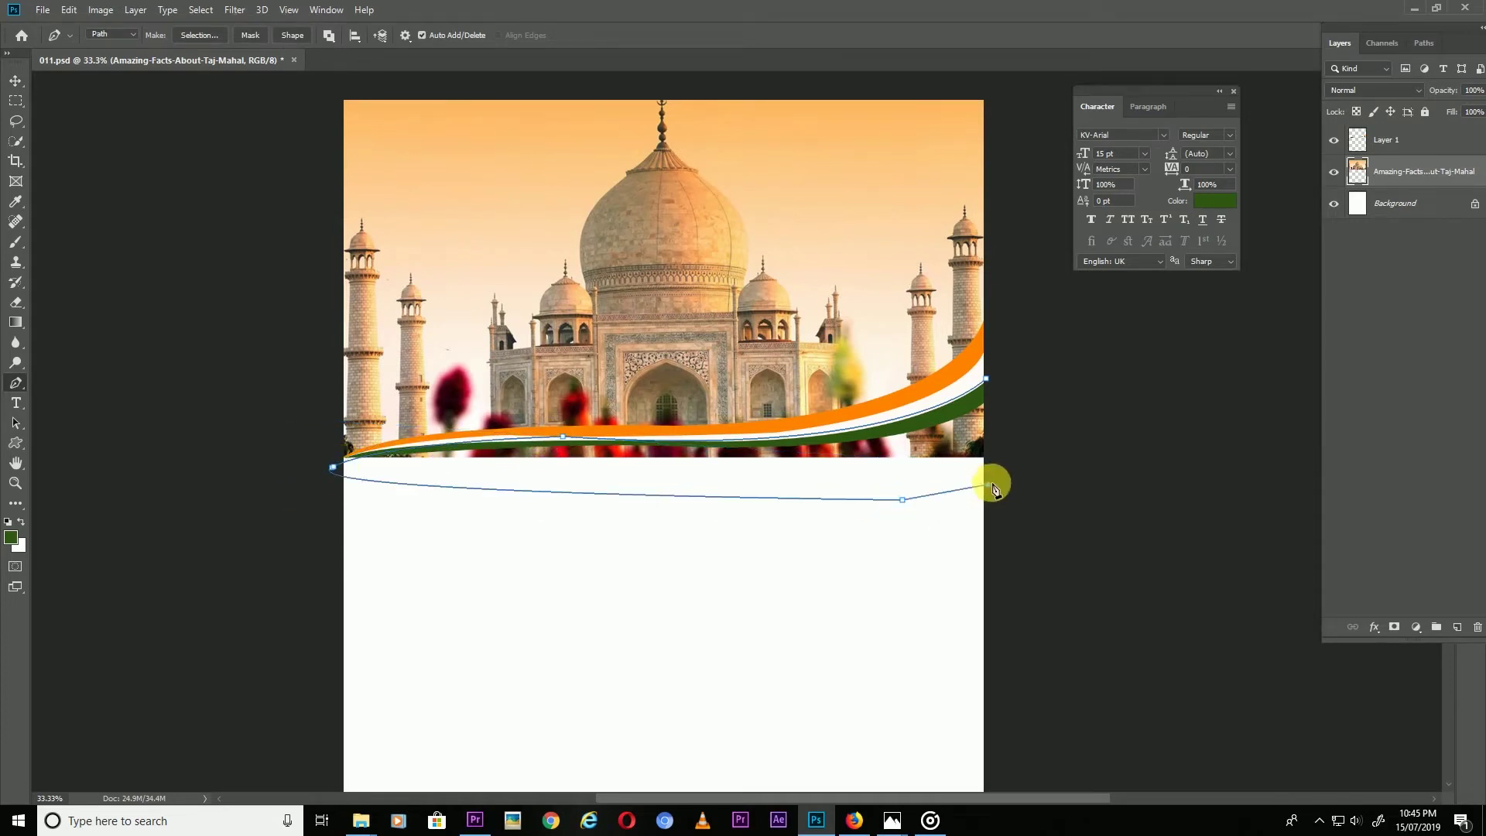
left_click_drag(986, 482, 1026, 456)
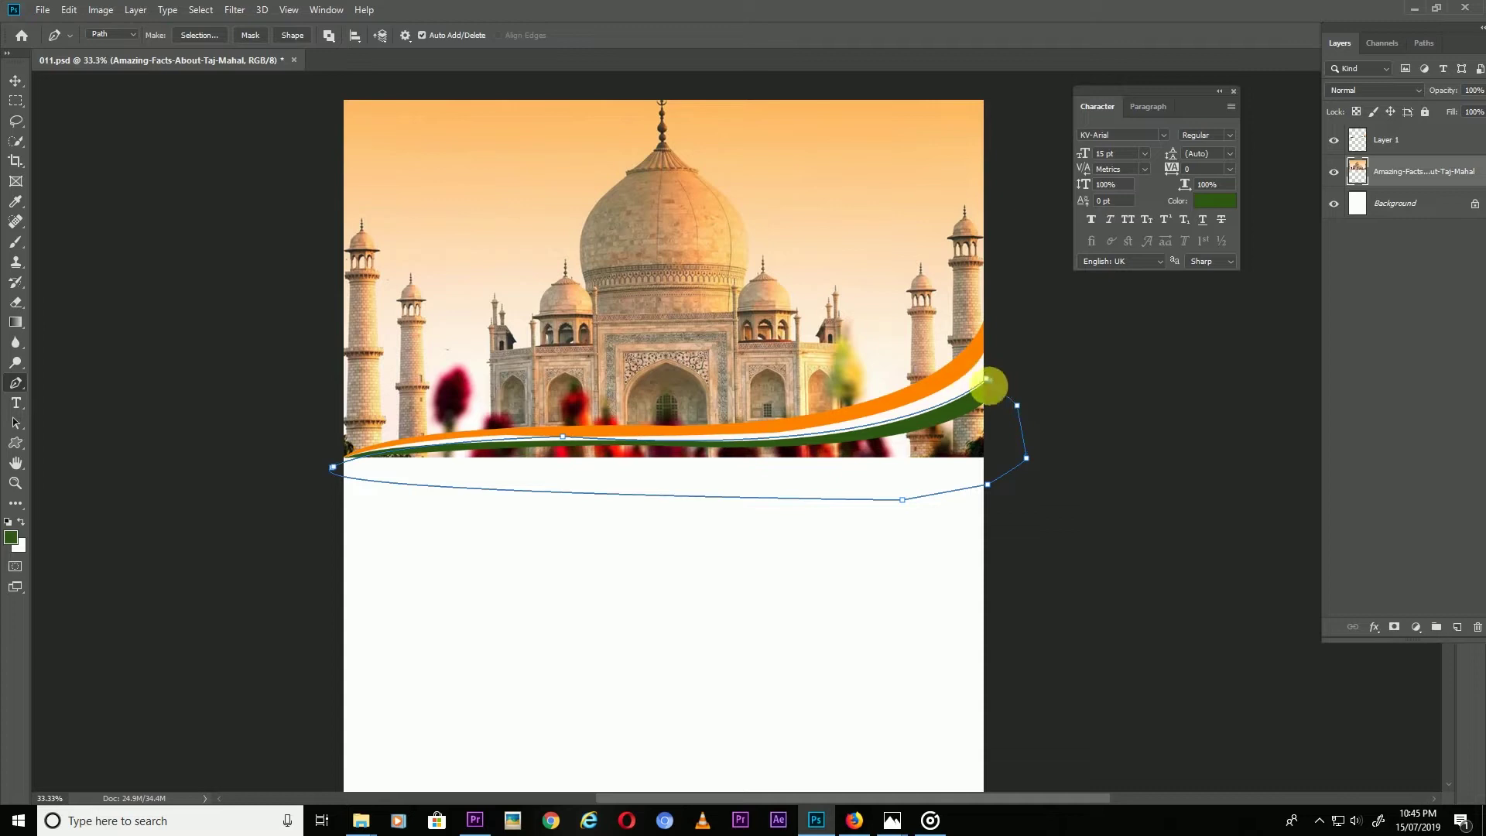
left_click(197, 36)
left_click(820, 221)
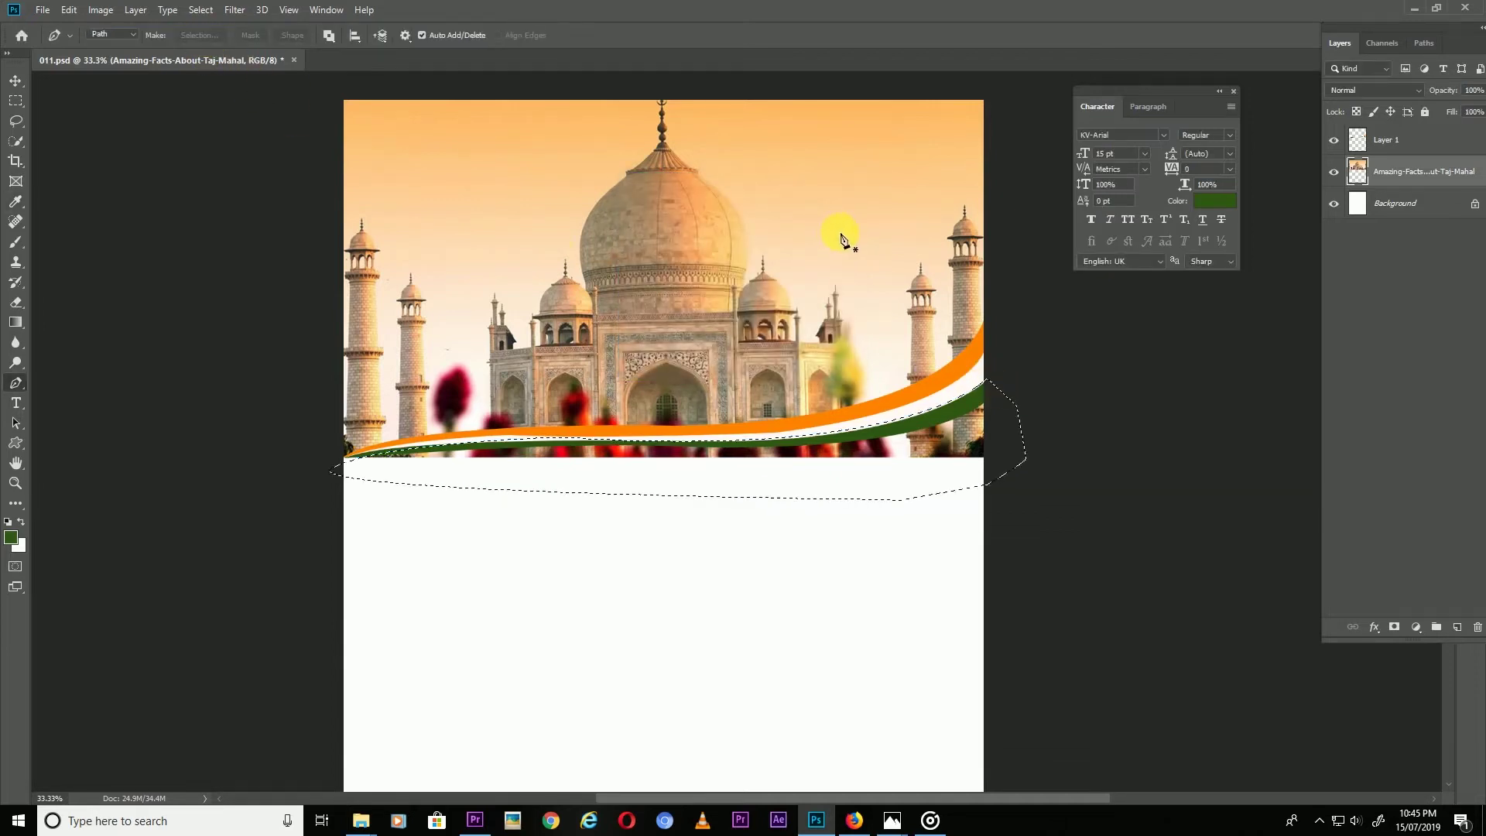
key("Delete")
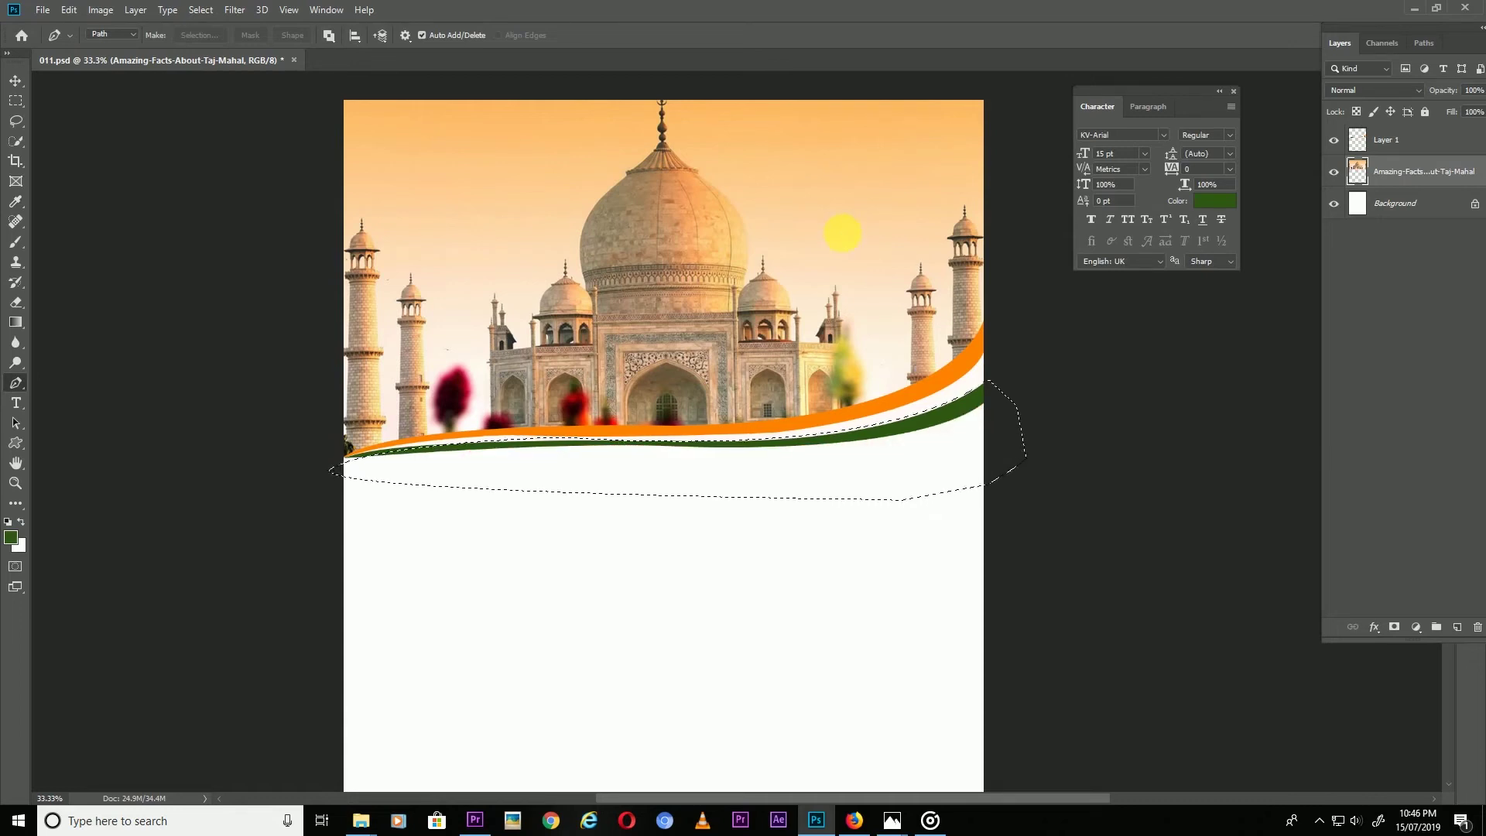
key("ctrl+d")
key("v")
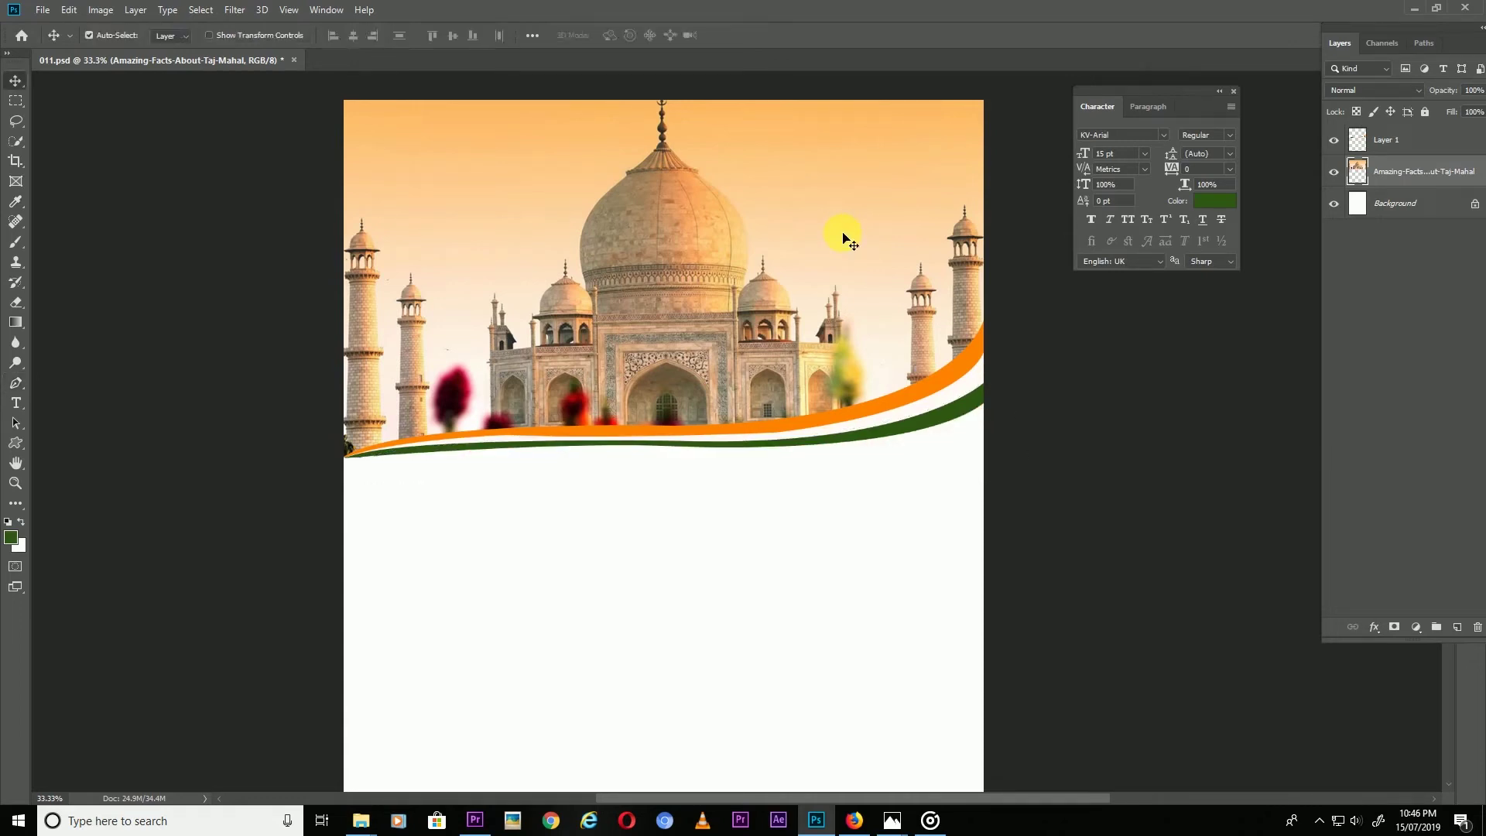
key("ctrl+minus")
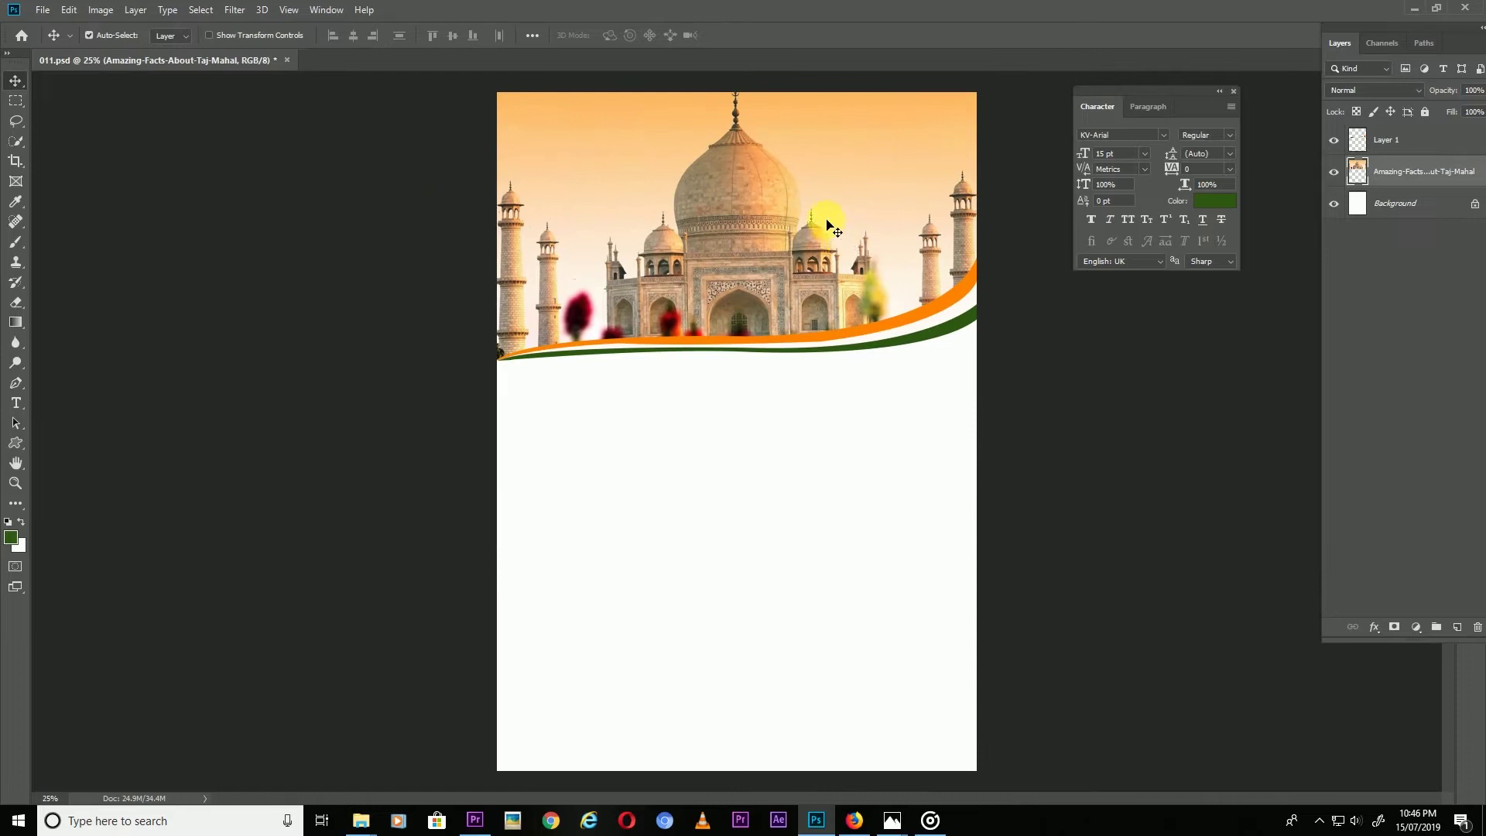
- Search Pixabay for 'selfie', open the two women's beach selfie, then show the desktop
left_click(854, 819)
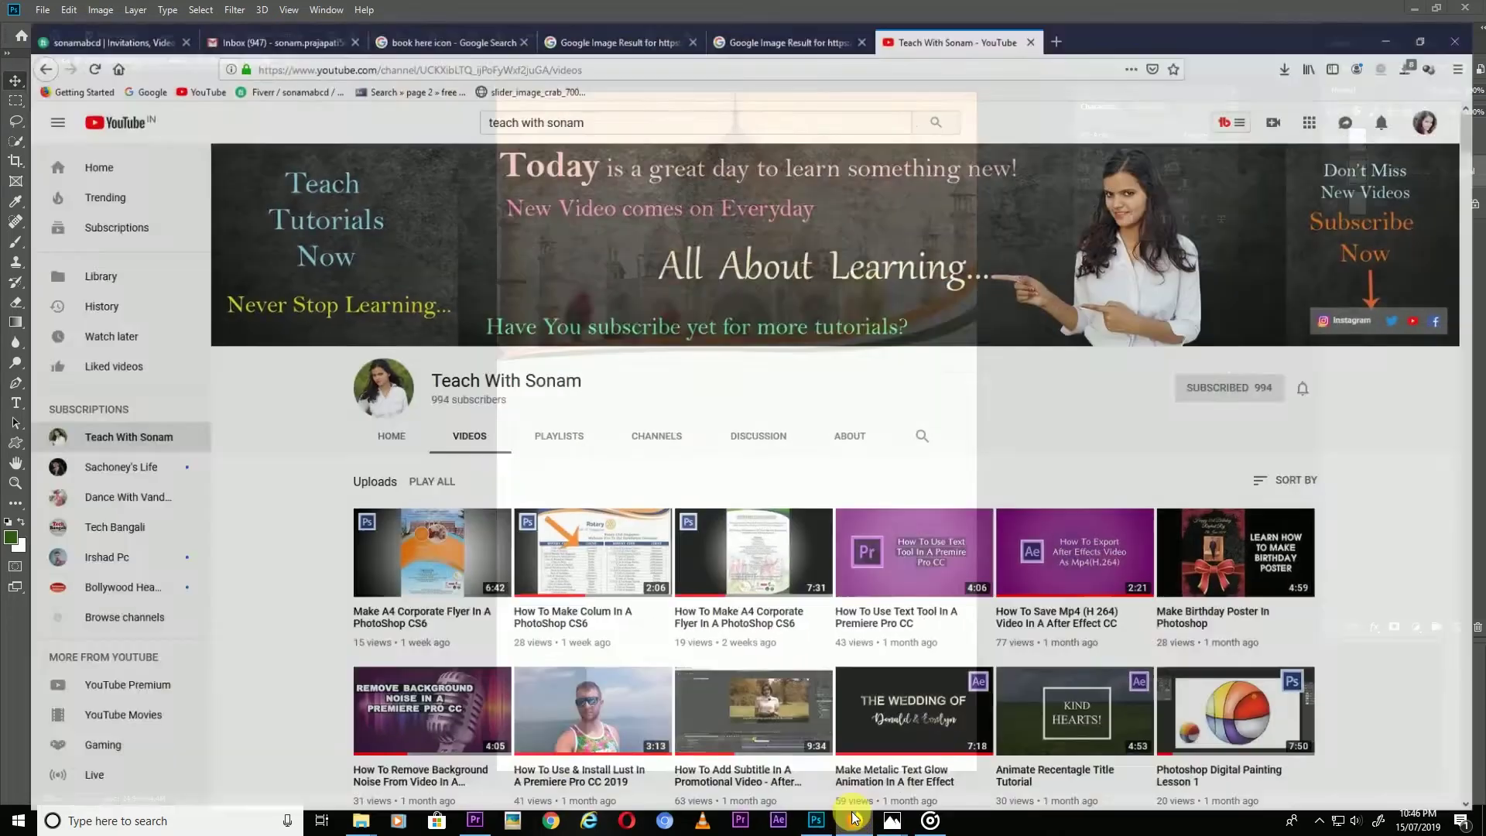
left_click(844, 10)
type("selfi")
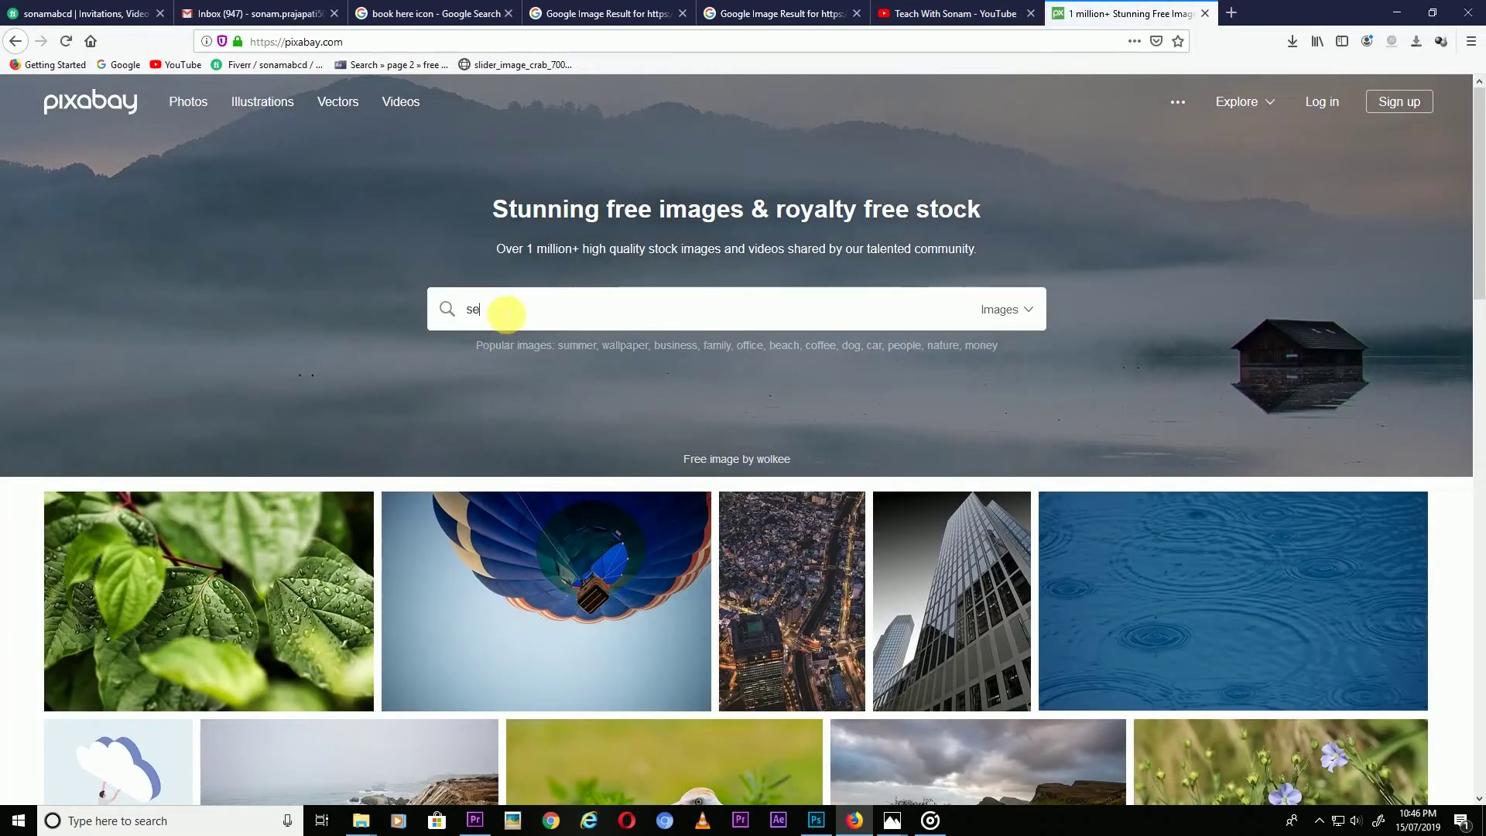
type("e")
key("Return")
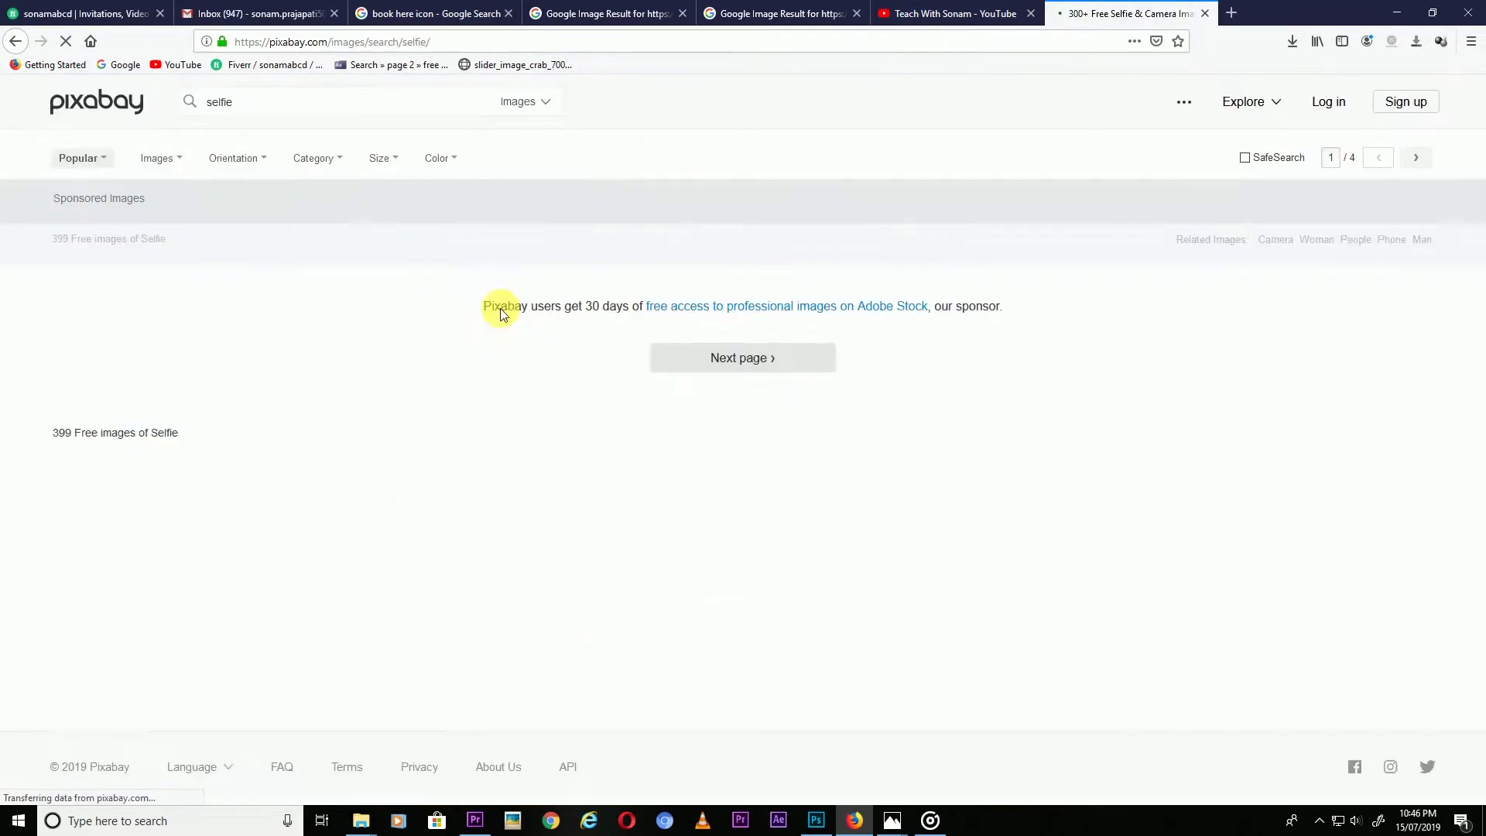
scroll(675, 468, "down", 1)
scroll(674, 468, "down", 3)
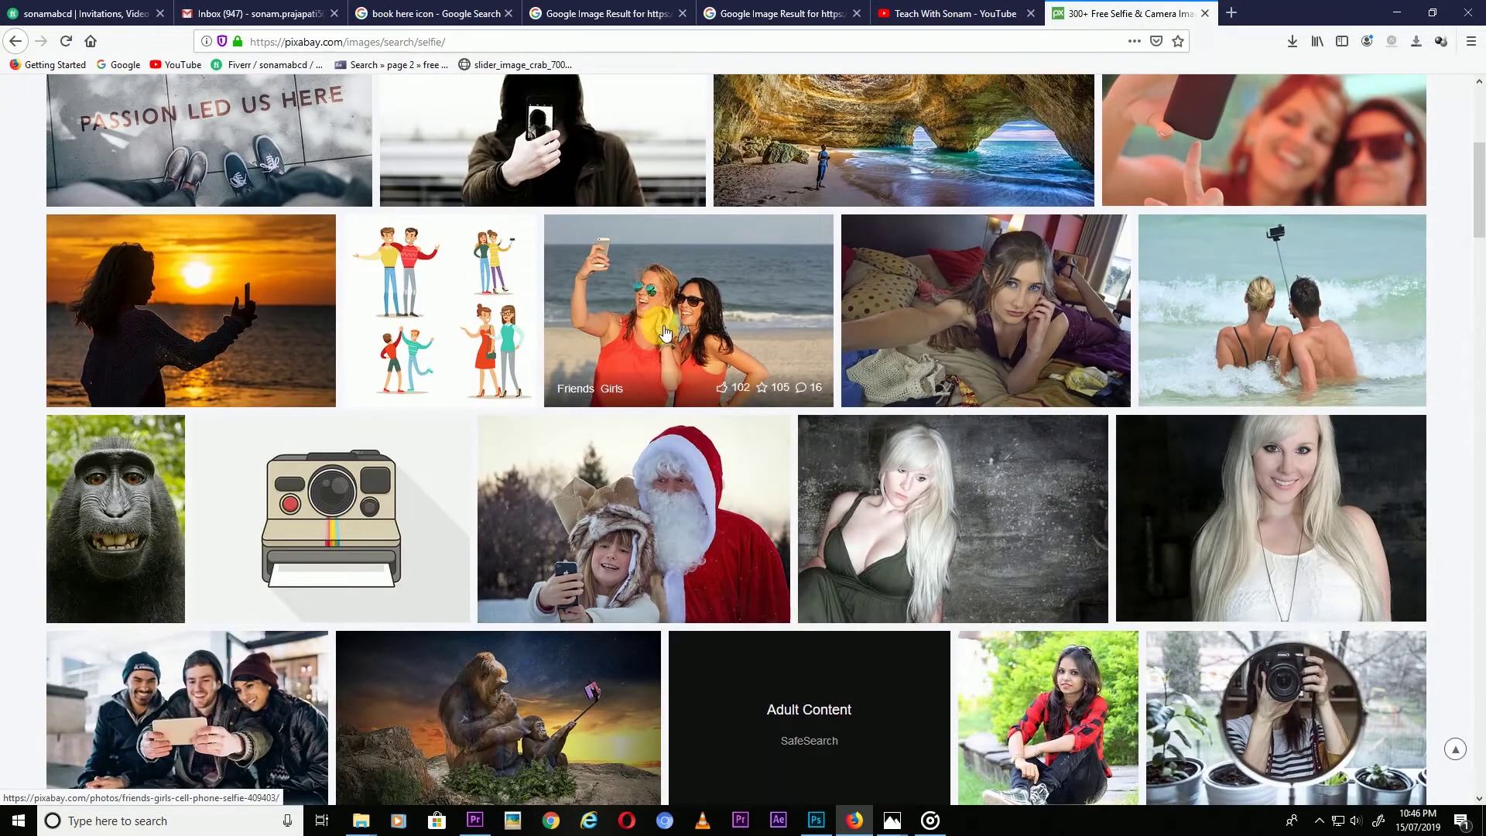
left_click(758, 319)
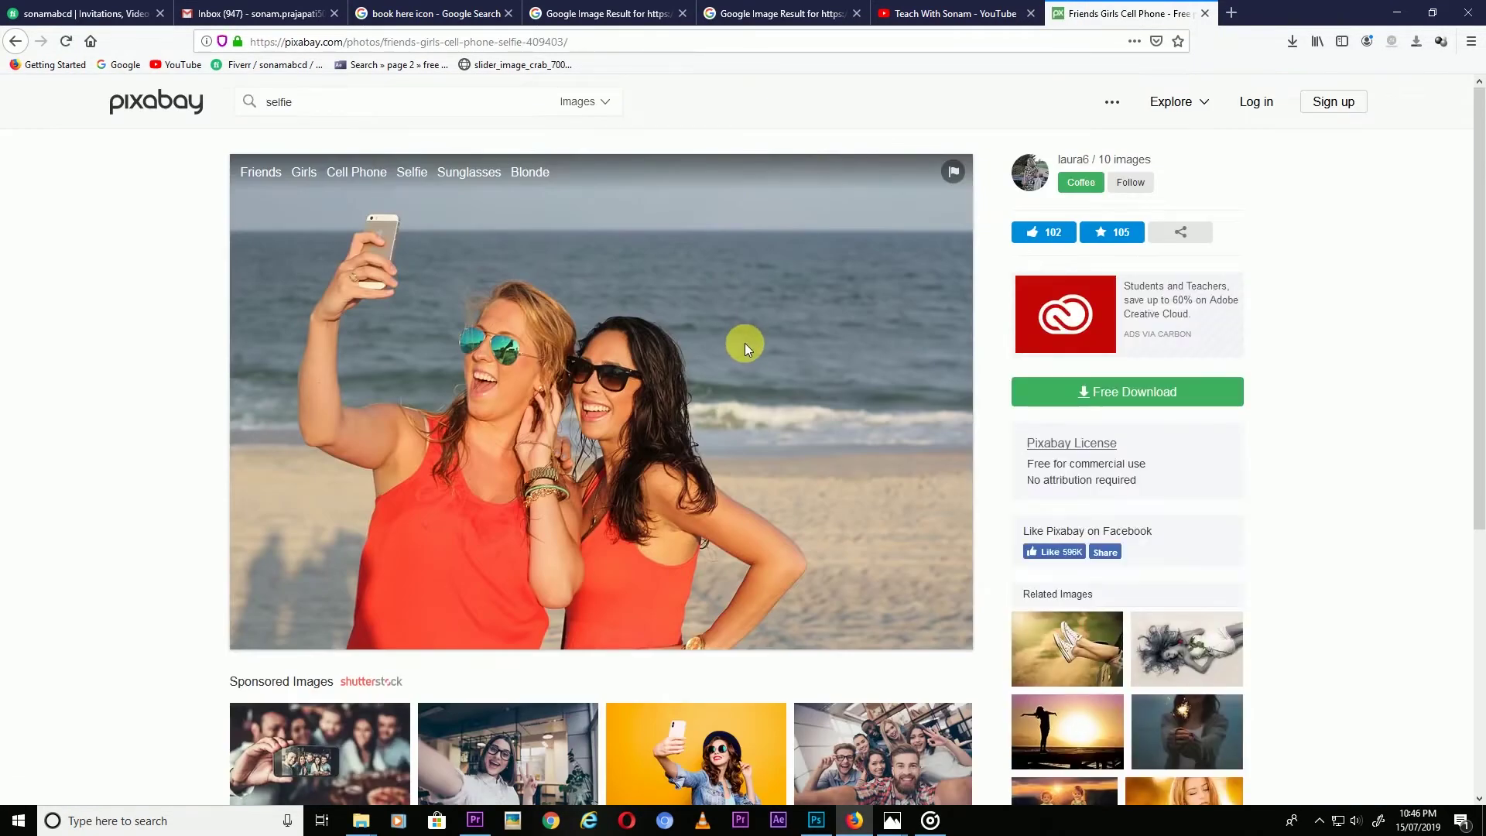
key("super+d")
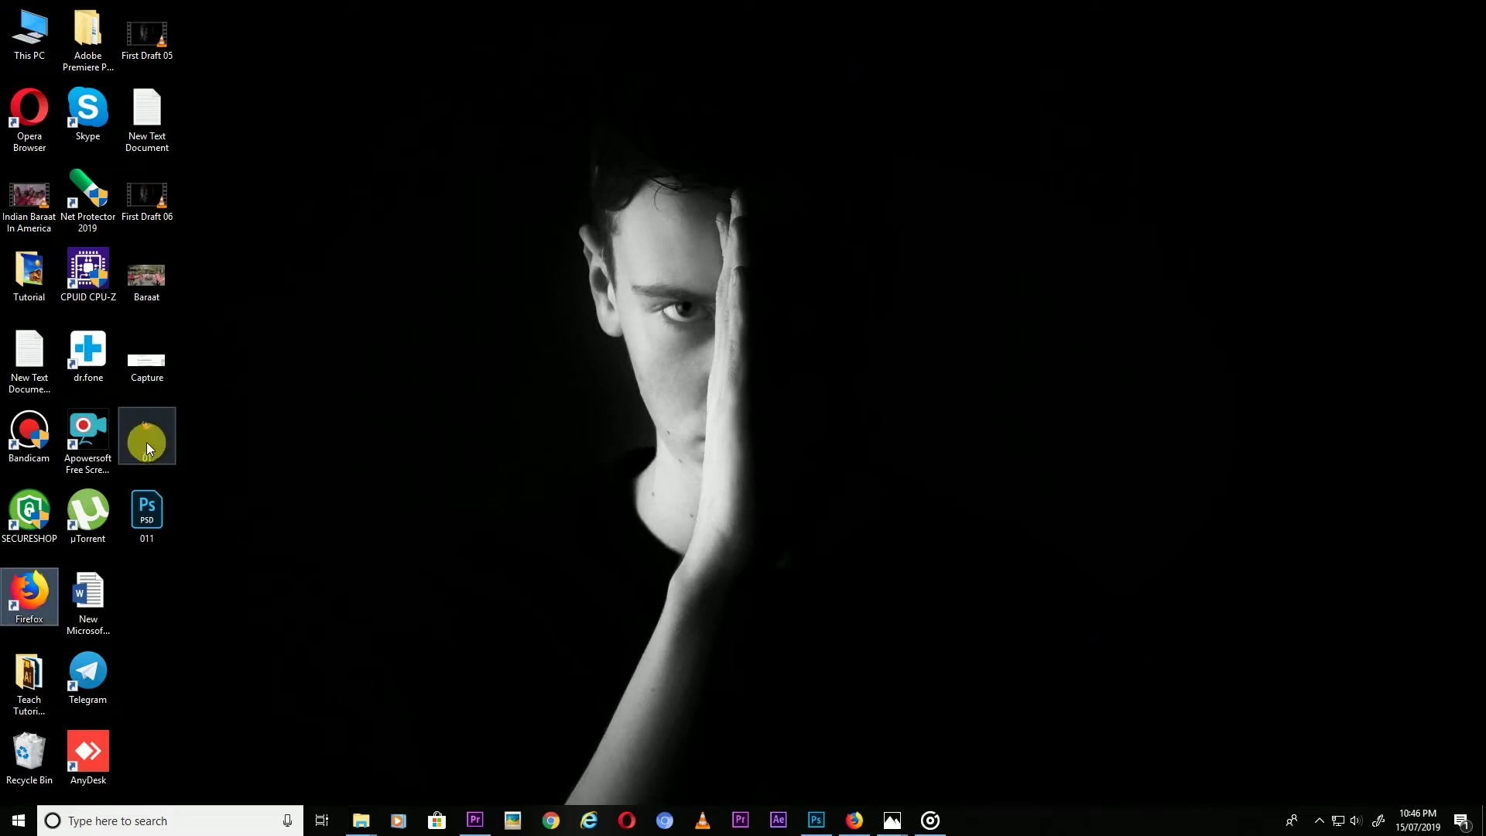
- Place the 01 selfie image above Layer 1 and move it onto the wave at right
left_click_drag(146, 442, 602, 686)
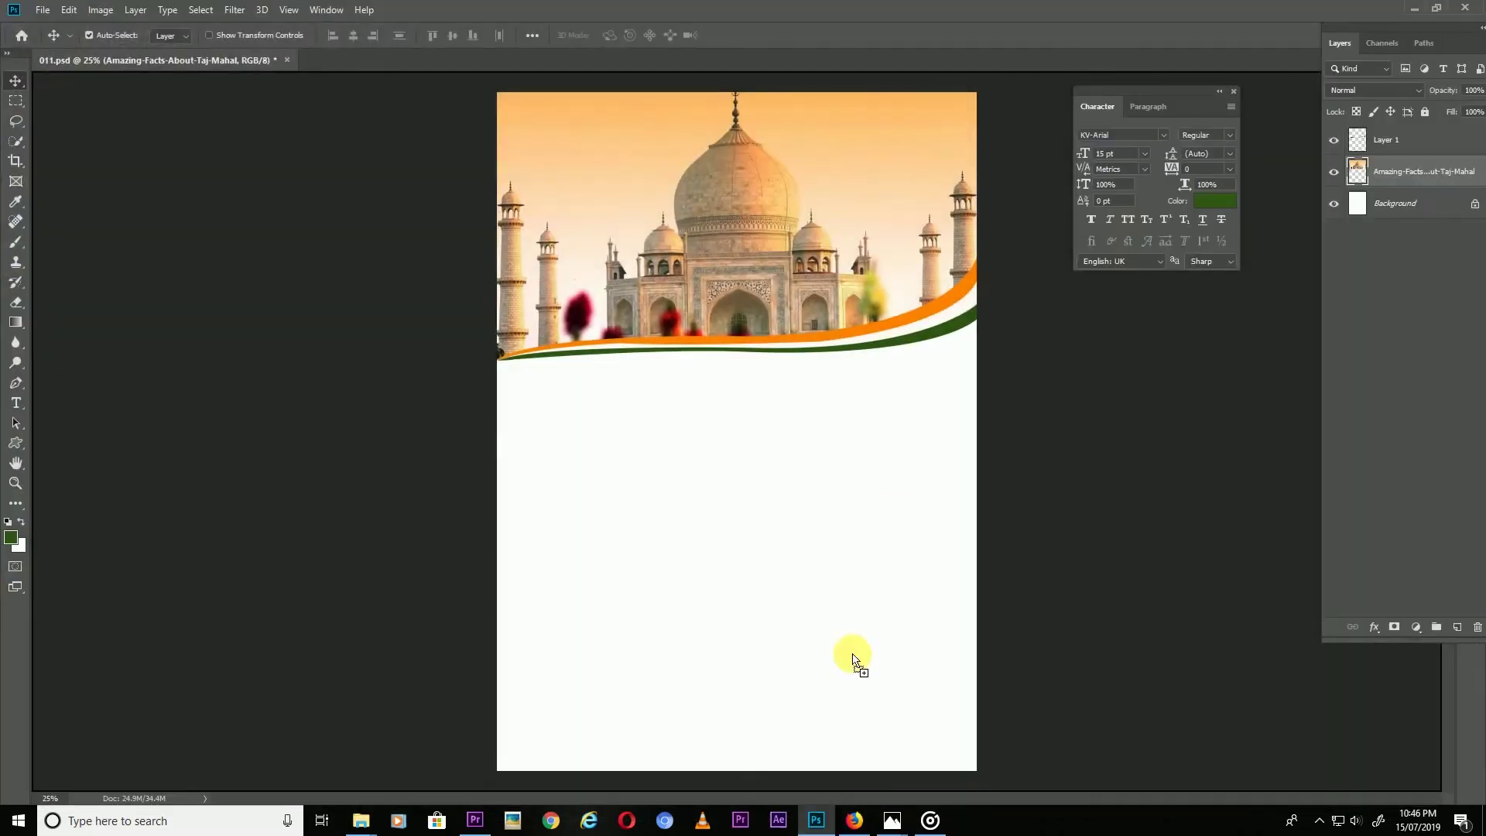
left_click_drag(830, 795, 895, 524)
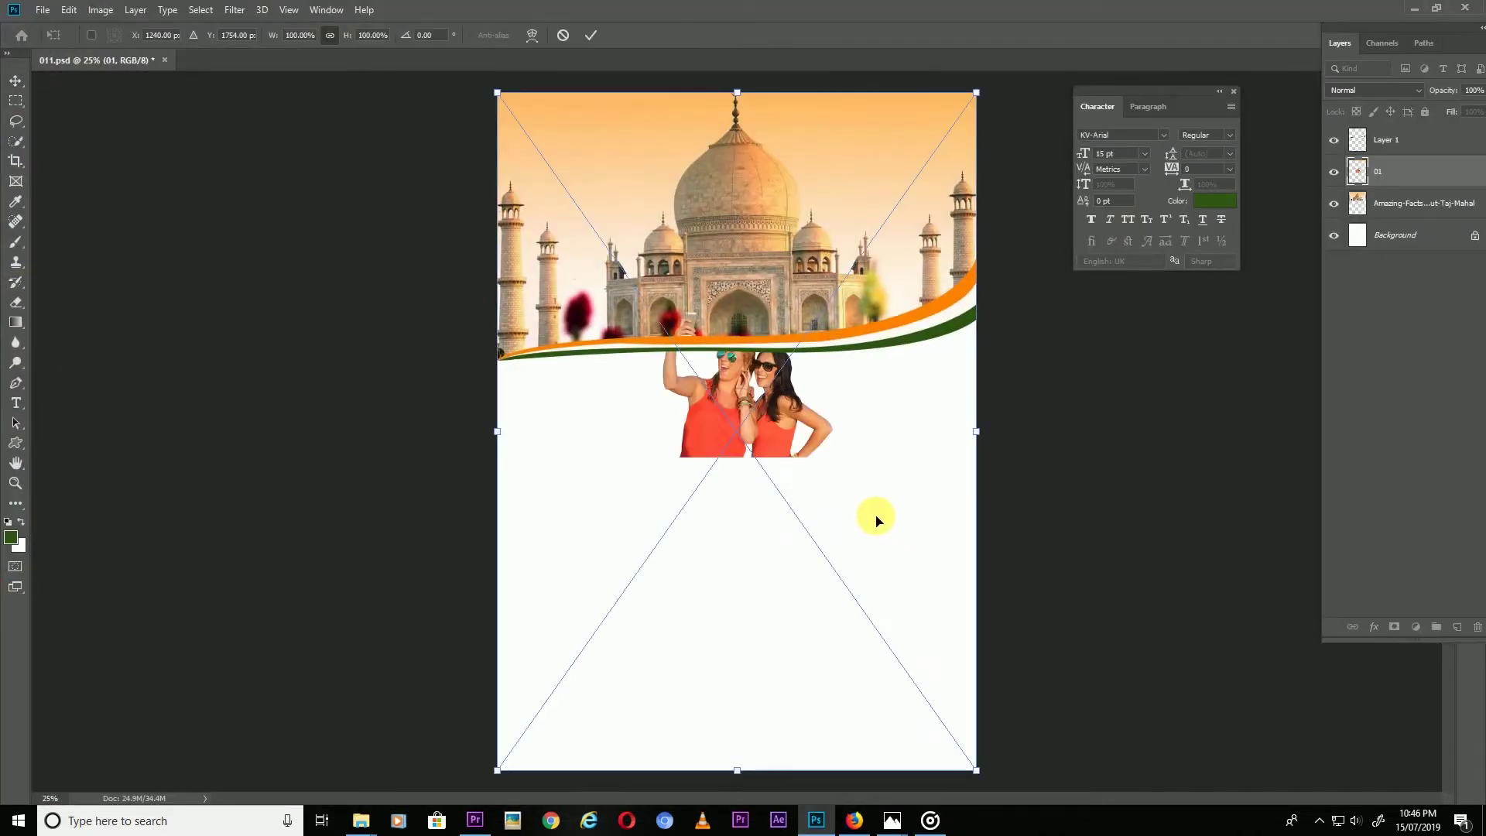
key("Return")
left_click_drag(1377, 172, 1382, 135)
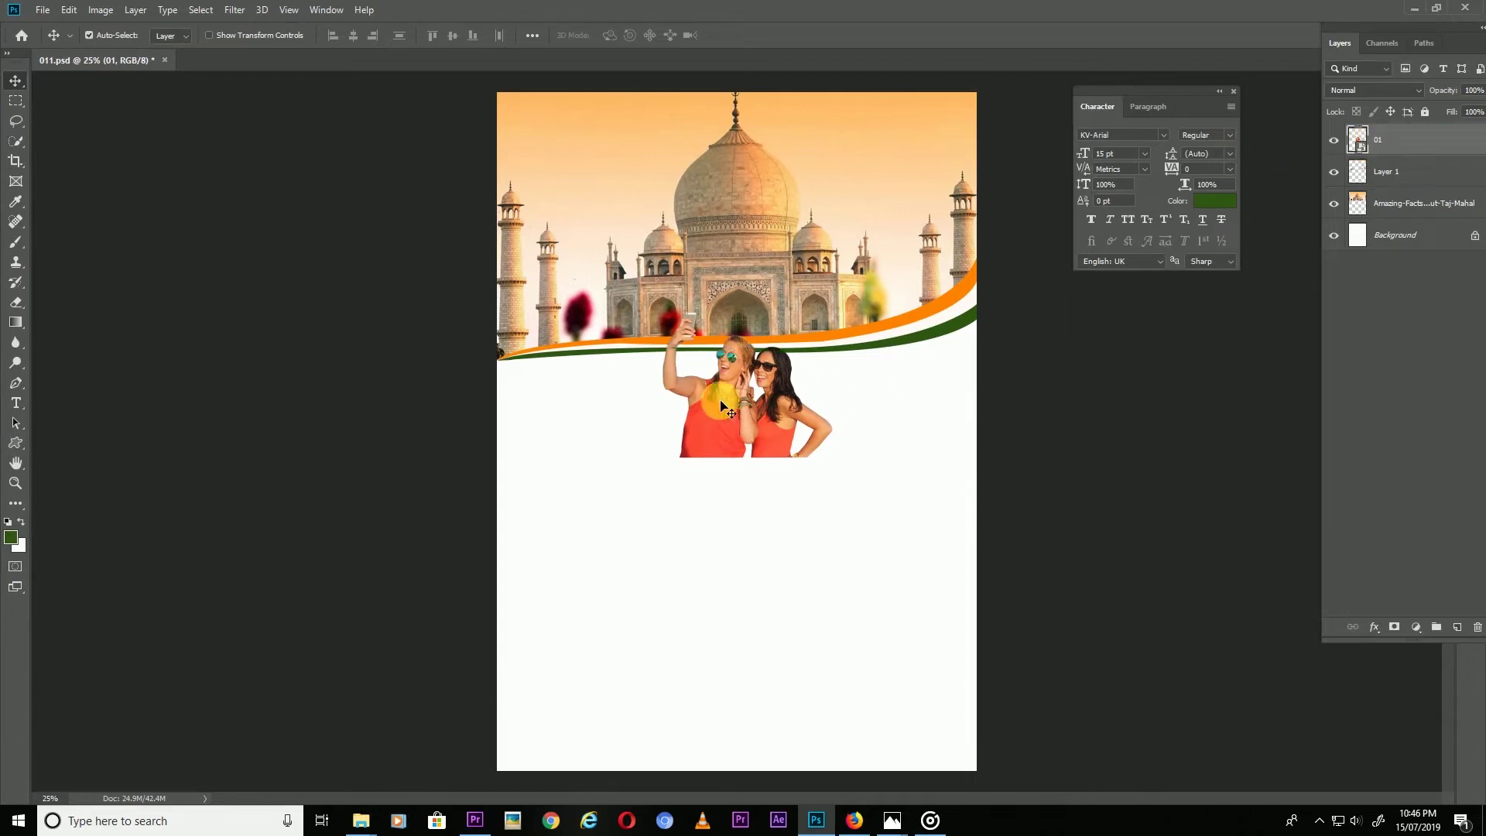
mouse_move(766, 418)
left_mouse_down()
mouse_move(908, 394)
mouse_move(882, 399)
left_mouse_up()
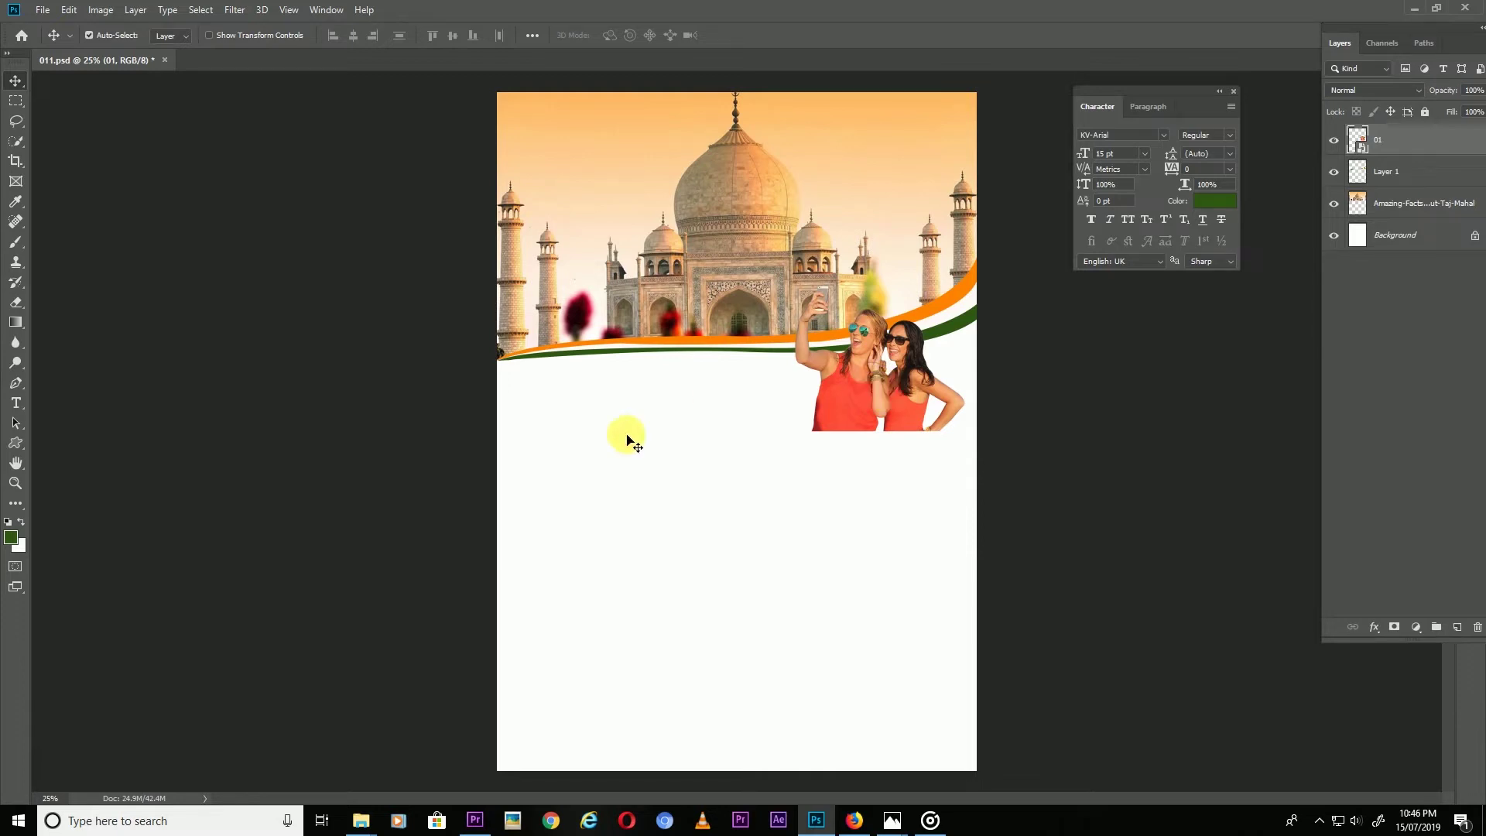
- Drag the Toy-Train photo from the India Trip folder into the flyer
left_click(362, 818)
left_click(212, 755)
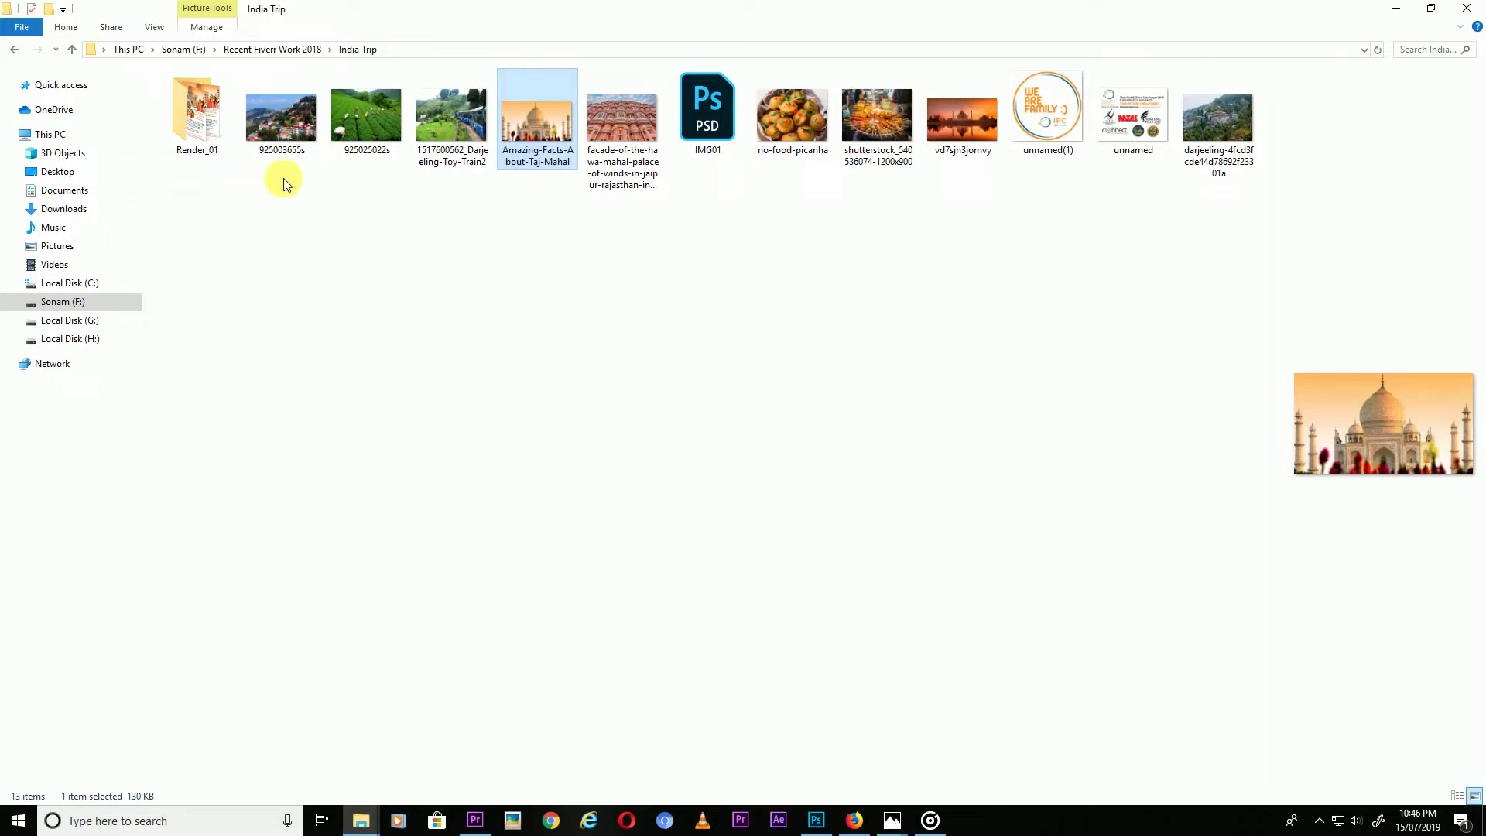
mouse_move(622, 134)
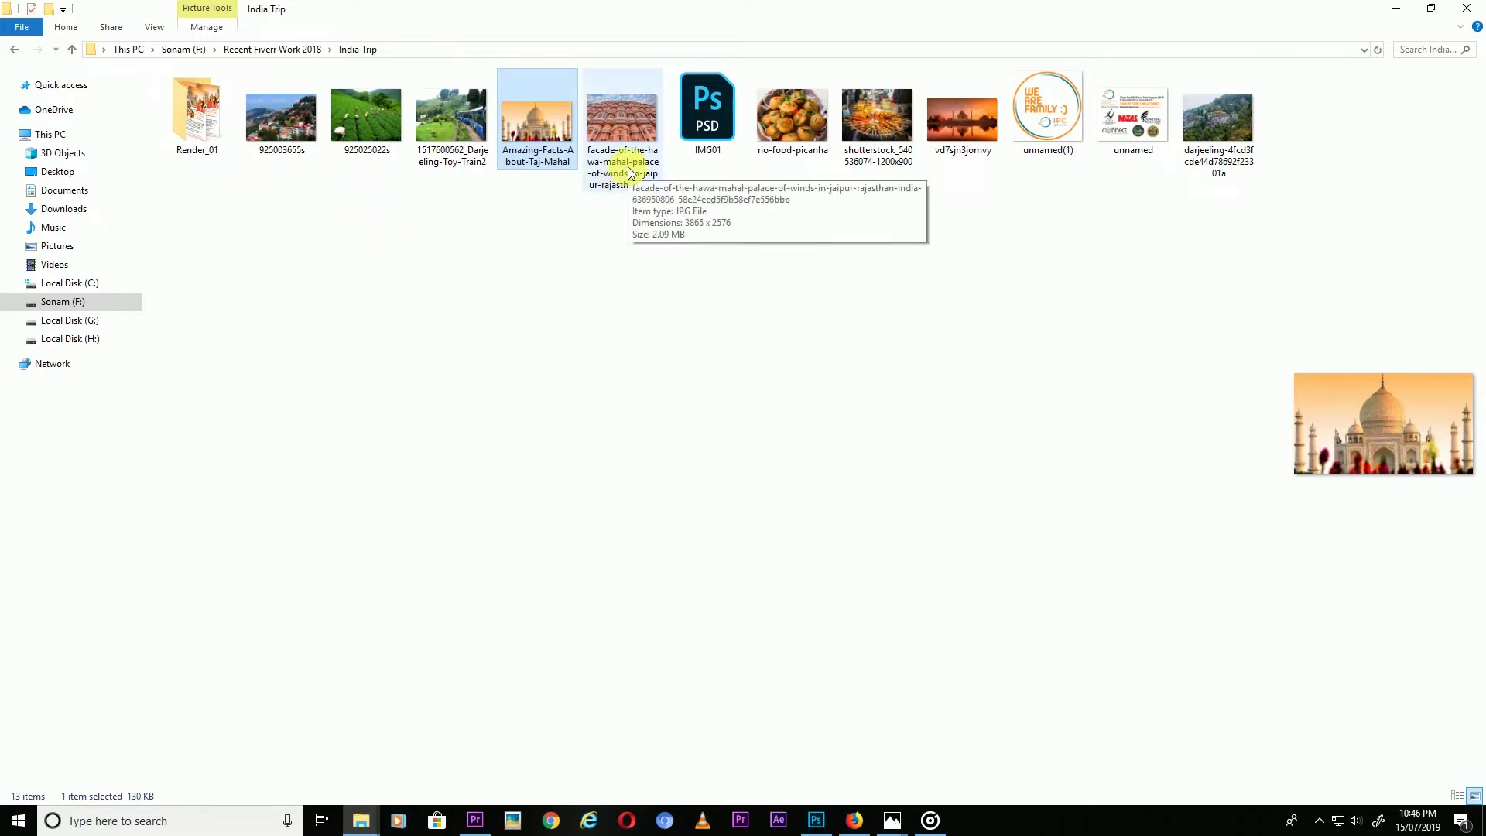
mouse_move(447, 122)
left_mouse_down()
mouse_move(795, 780)
mouse_move(703, 562)
left_mouse_up()
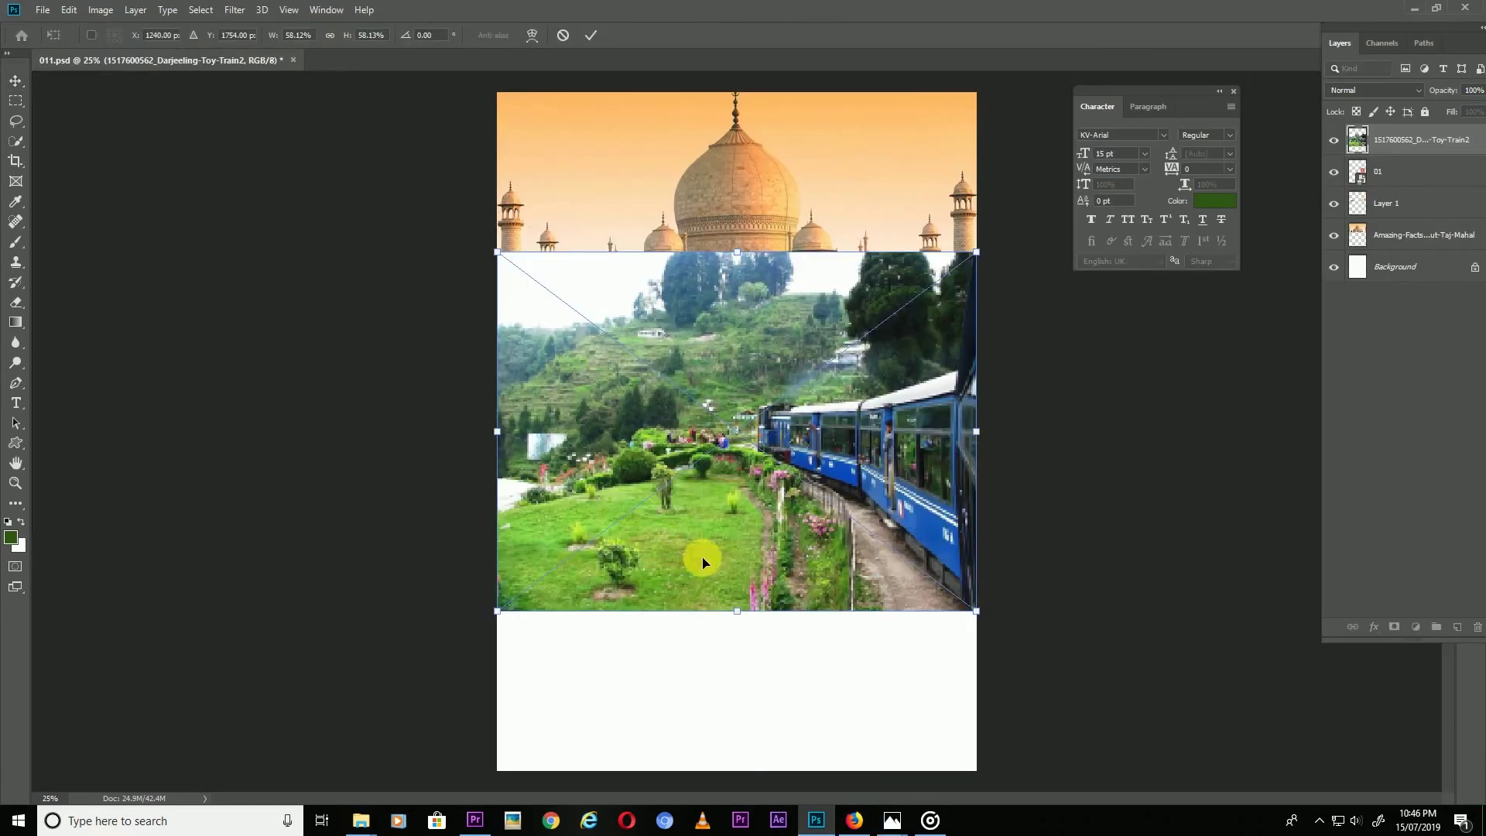
- Shrink the toy-train photo to a small box at the left and rasterize its layer
mouse_move(496, 255)
left_mouse_down()
mouse_move(816, 493)
mouse_move(598, 410)
left_mouse_up()
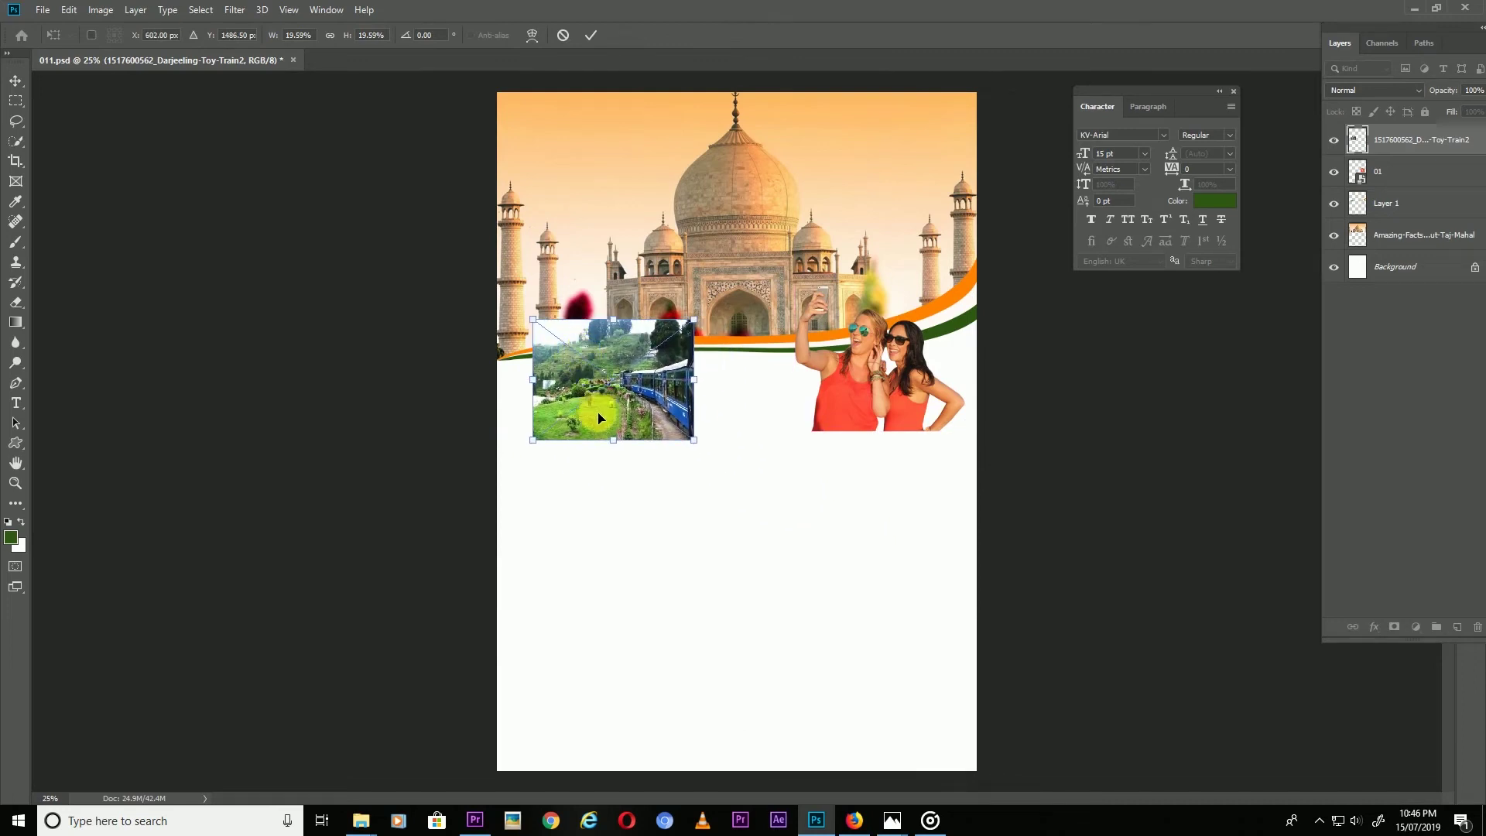
key("Return")
right_click(1367, 139)
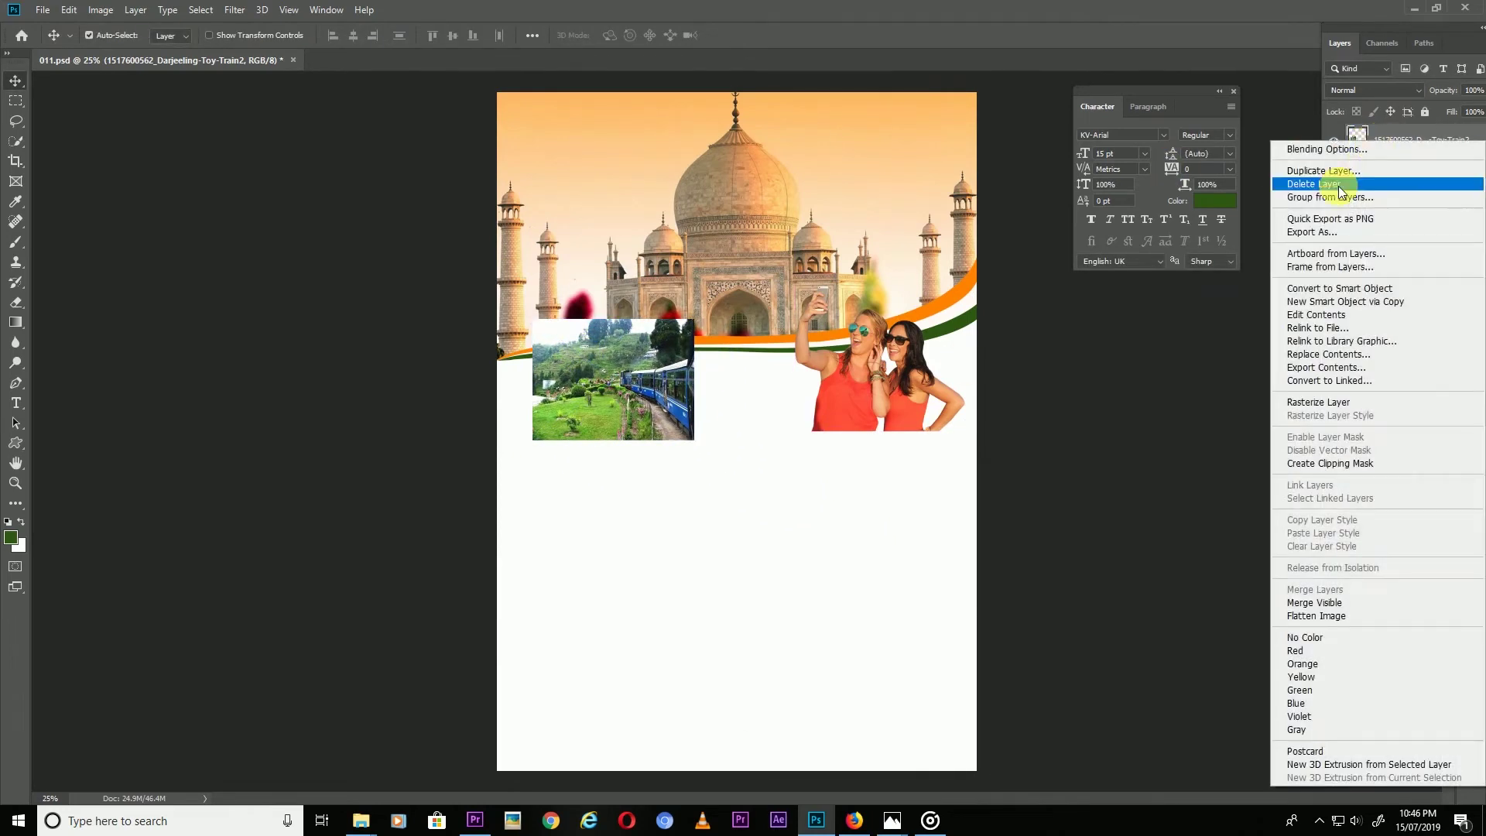
left_click(1317, 401)
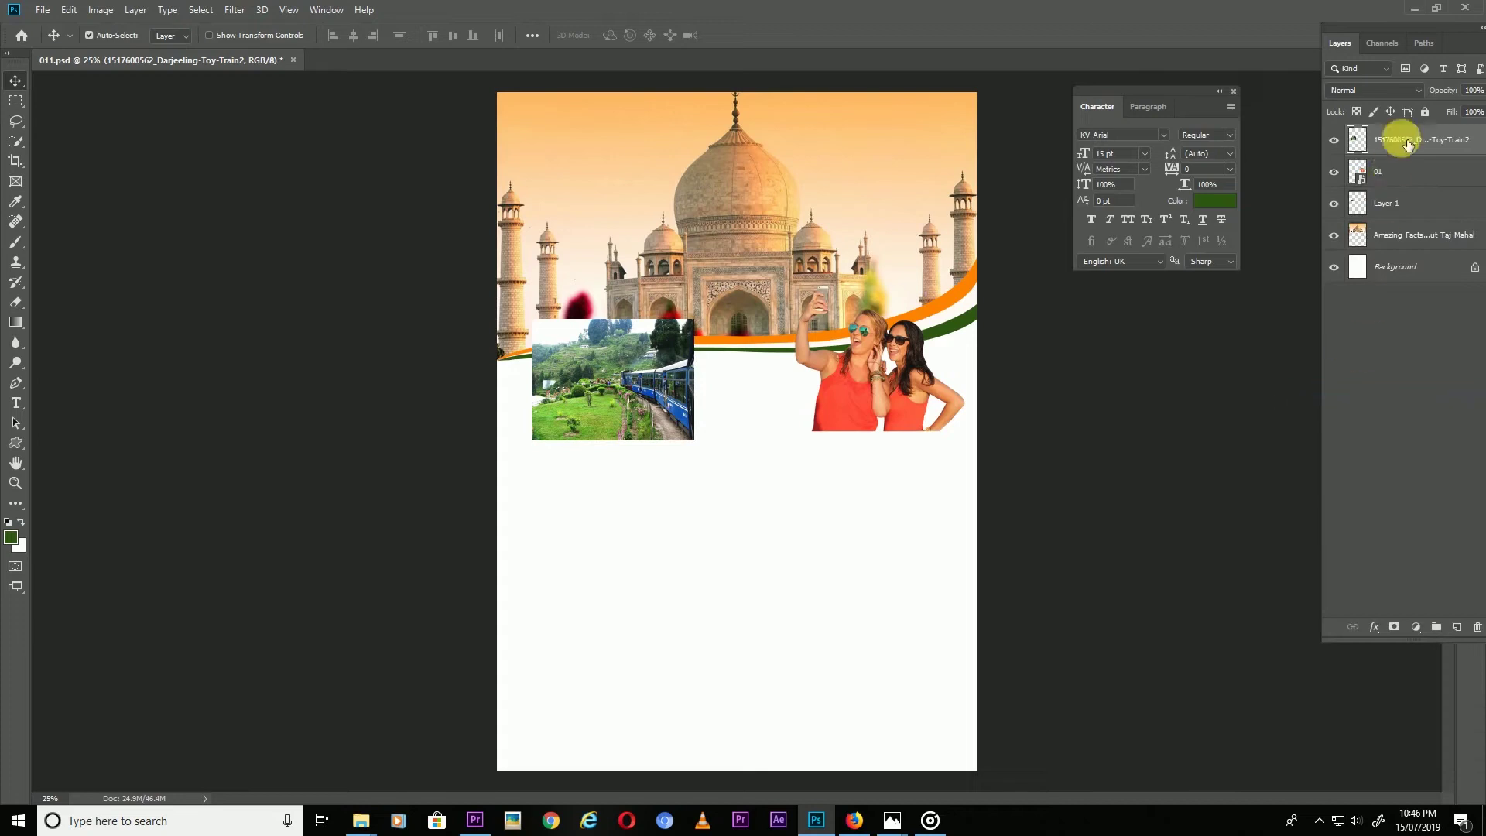
- Draw a circular elliptical selection over the train photo
right_click(20, 110)
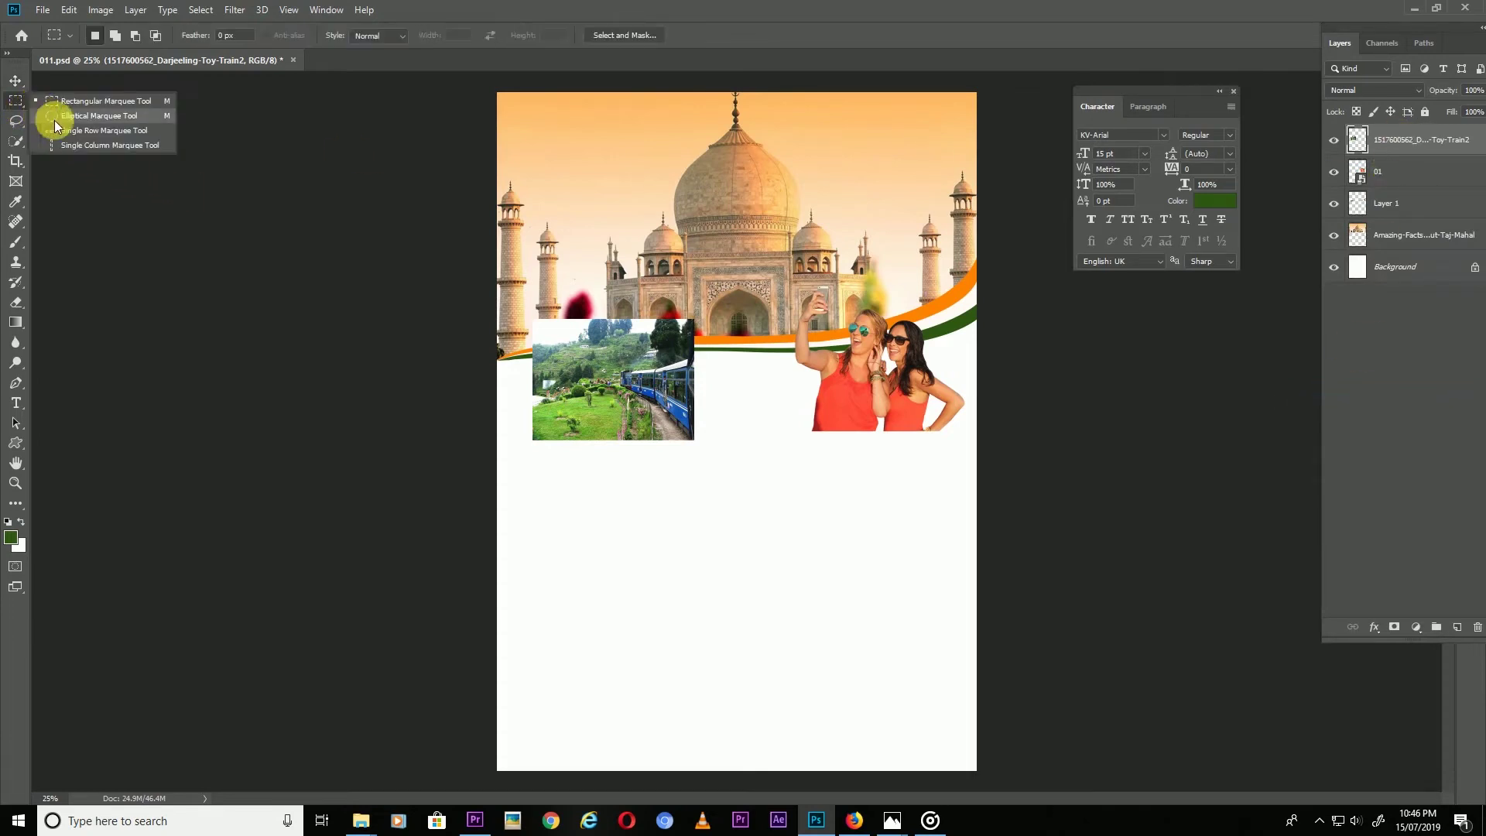
left_click(71, 116)
left_click_drag(565, 342, 676, 447)
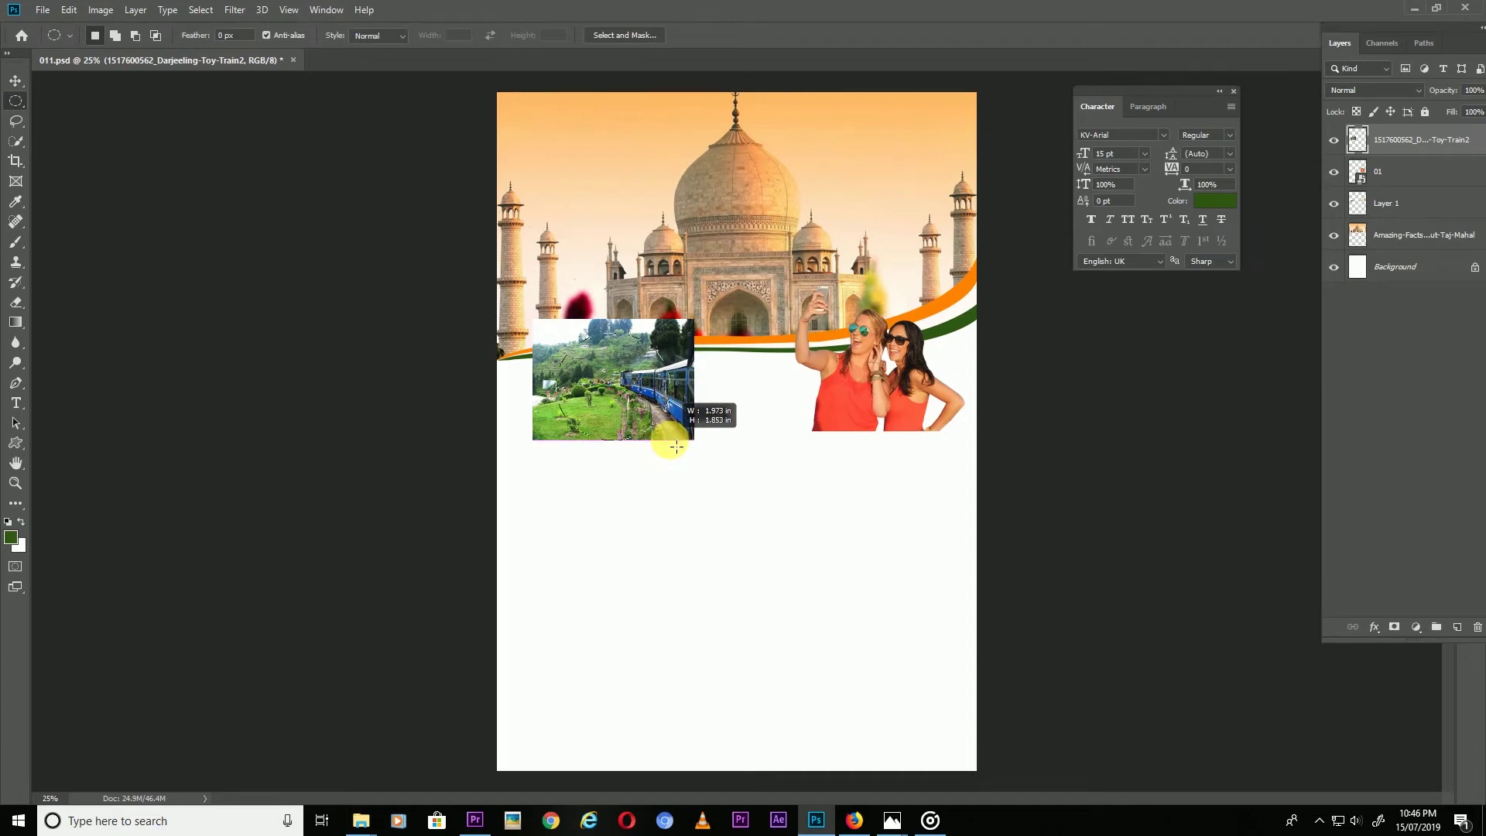
left_click_drag(676, 448, 681, 436)
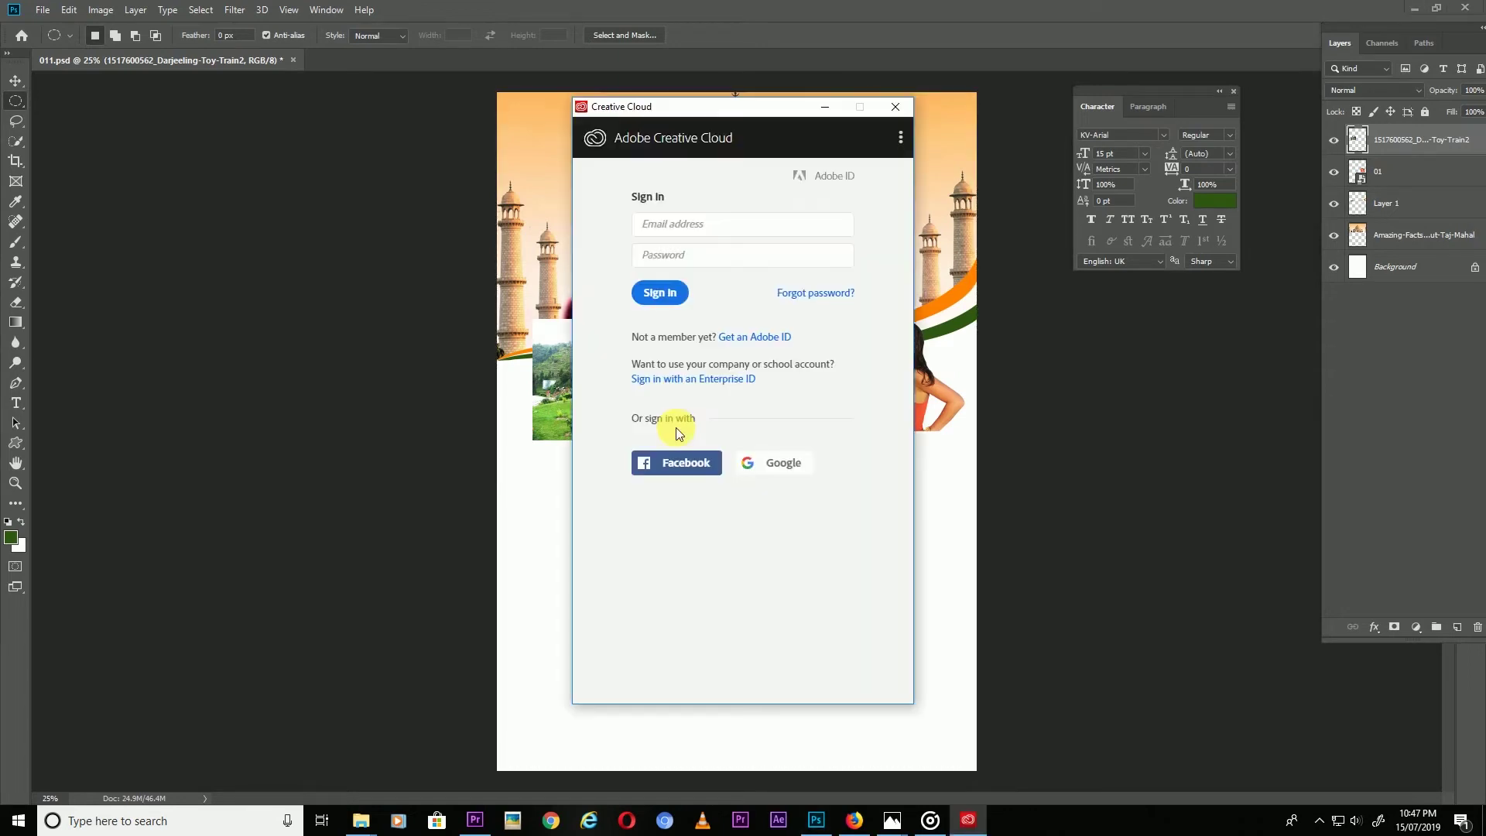
- Close the Creative Cloud sign-in window, delete the photo outside the circle, and deselect
left_click(895, 107)
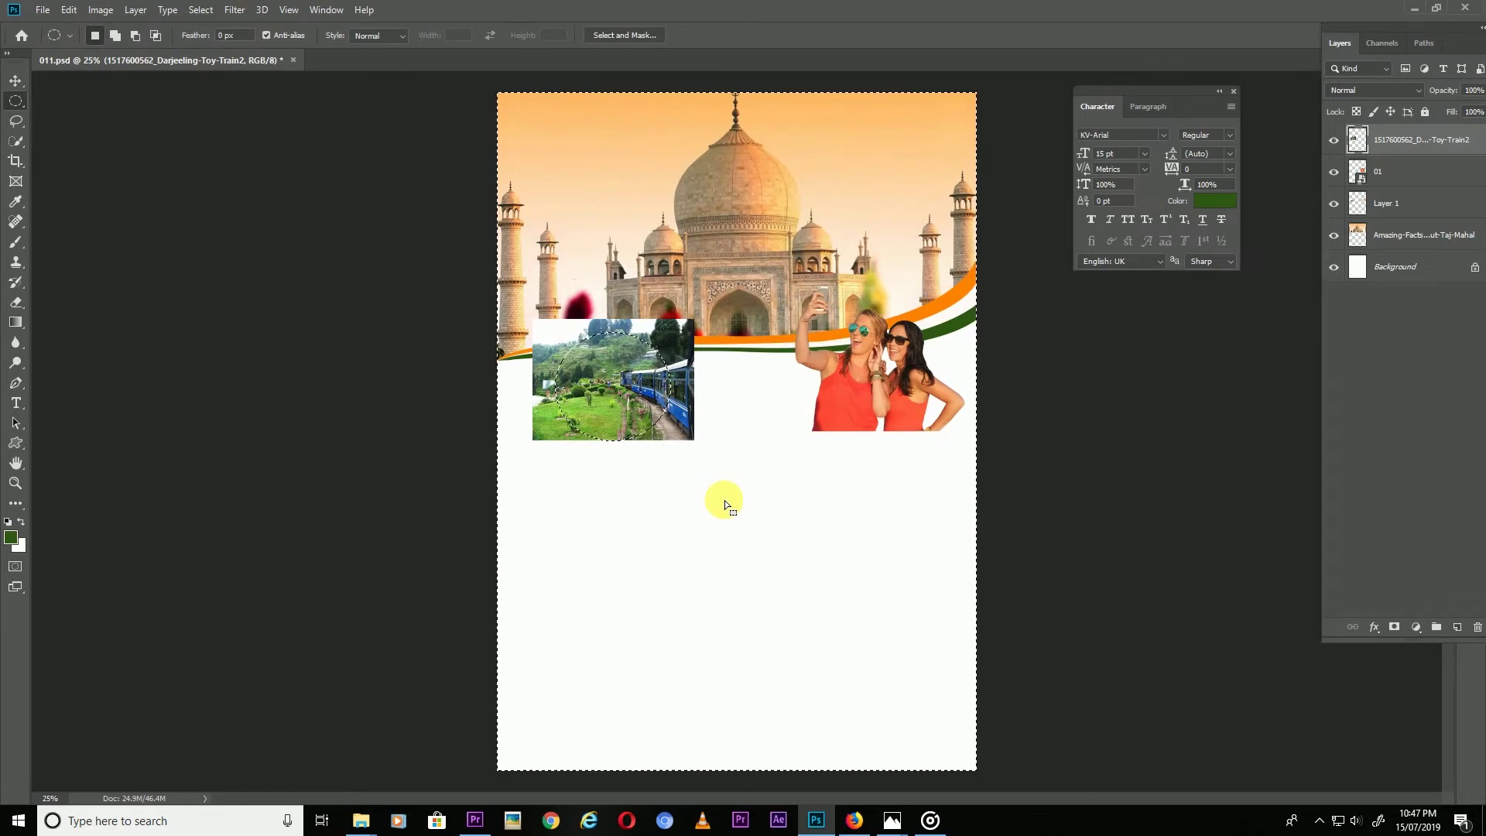
key("Delete")
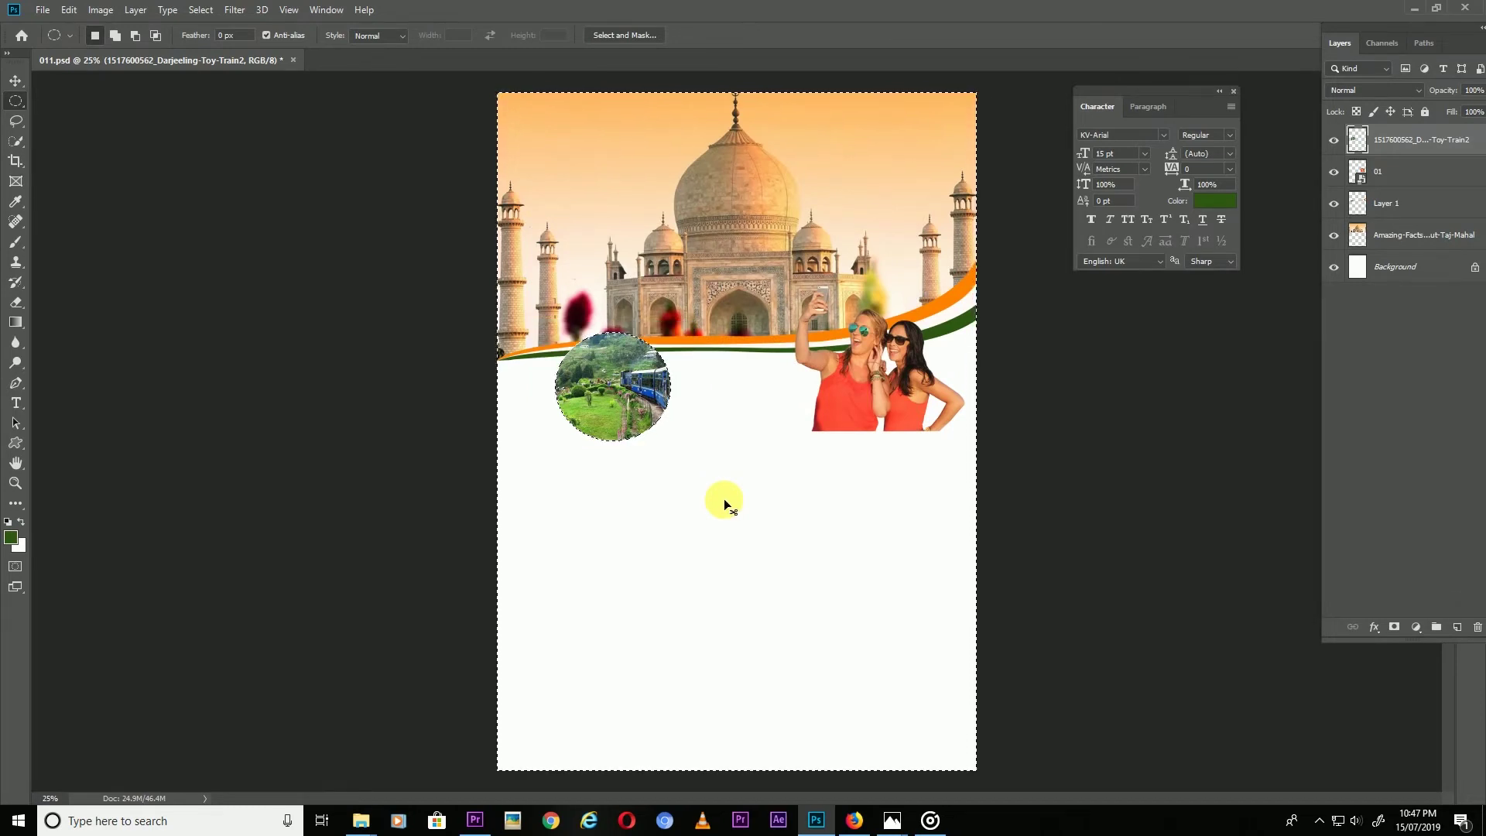
key("ctrl+d")
key("v")
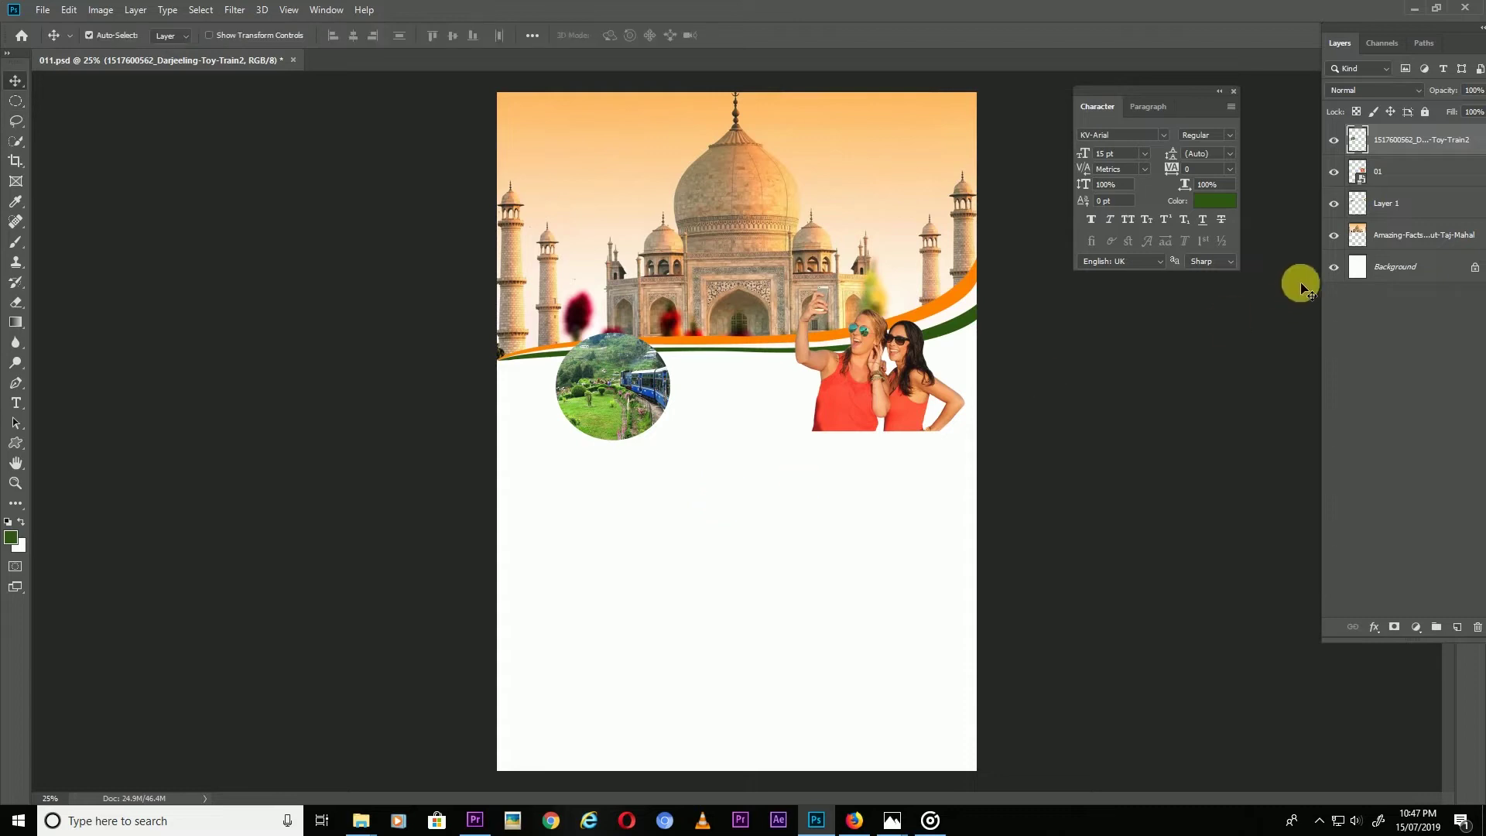
- Give the train circle a white Stroke and a 49 px Drop Shadow
double_click(1415, 159)
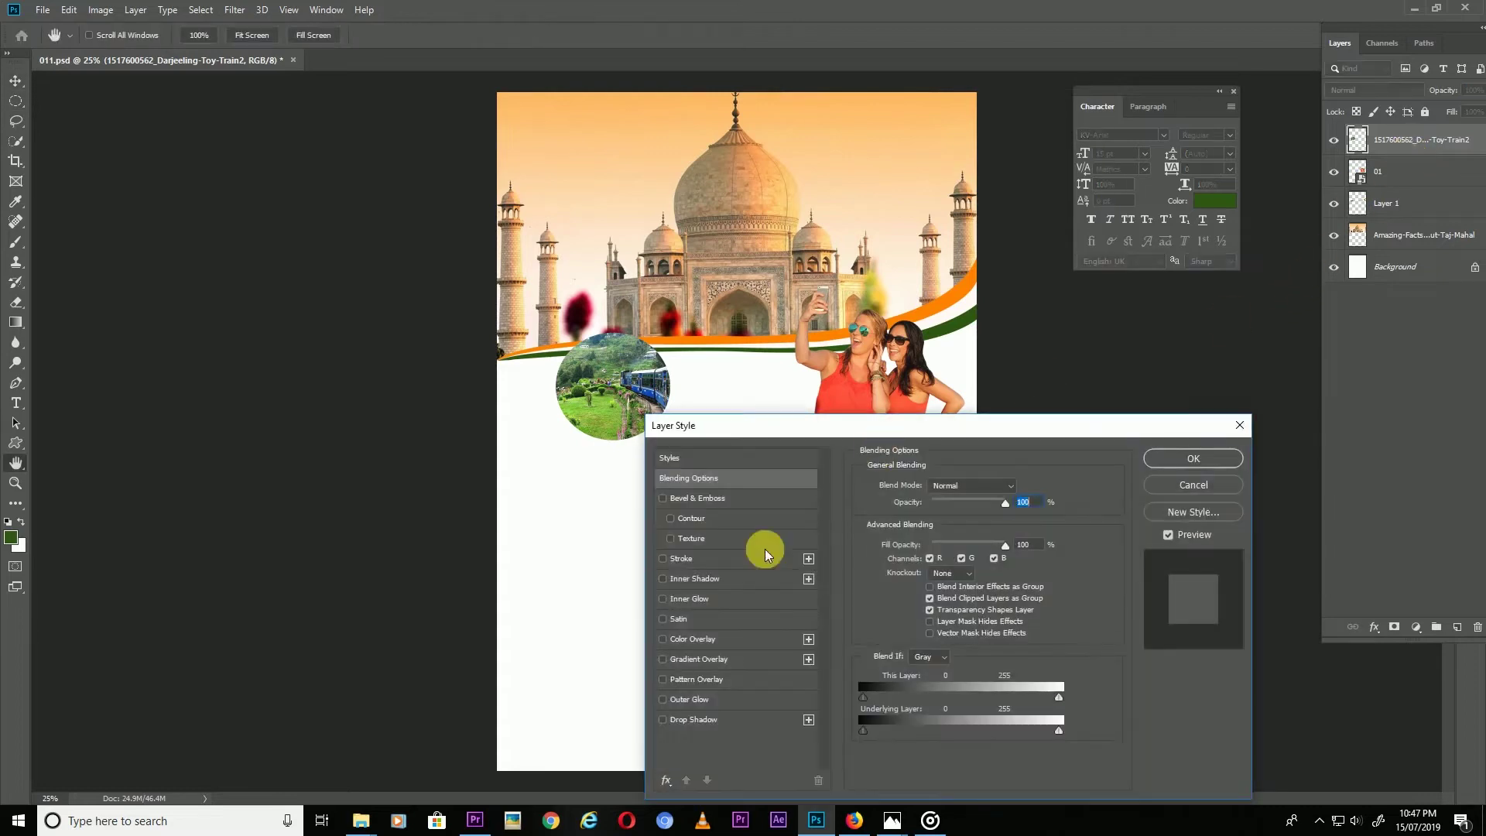
left_click(685, 559)
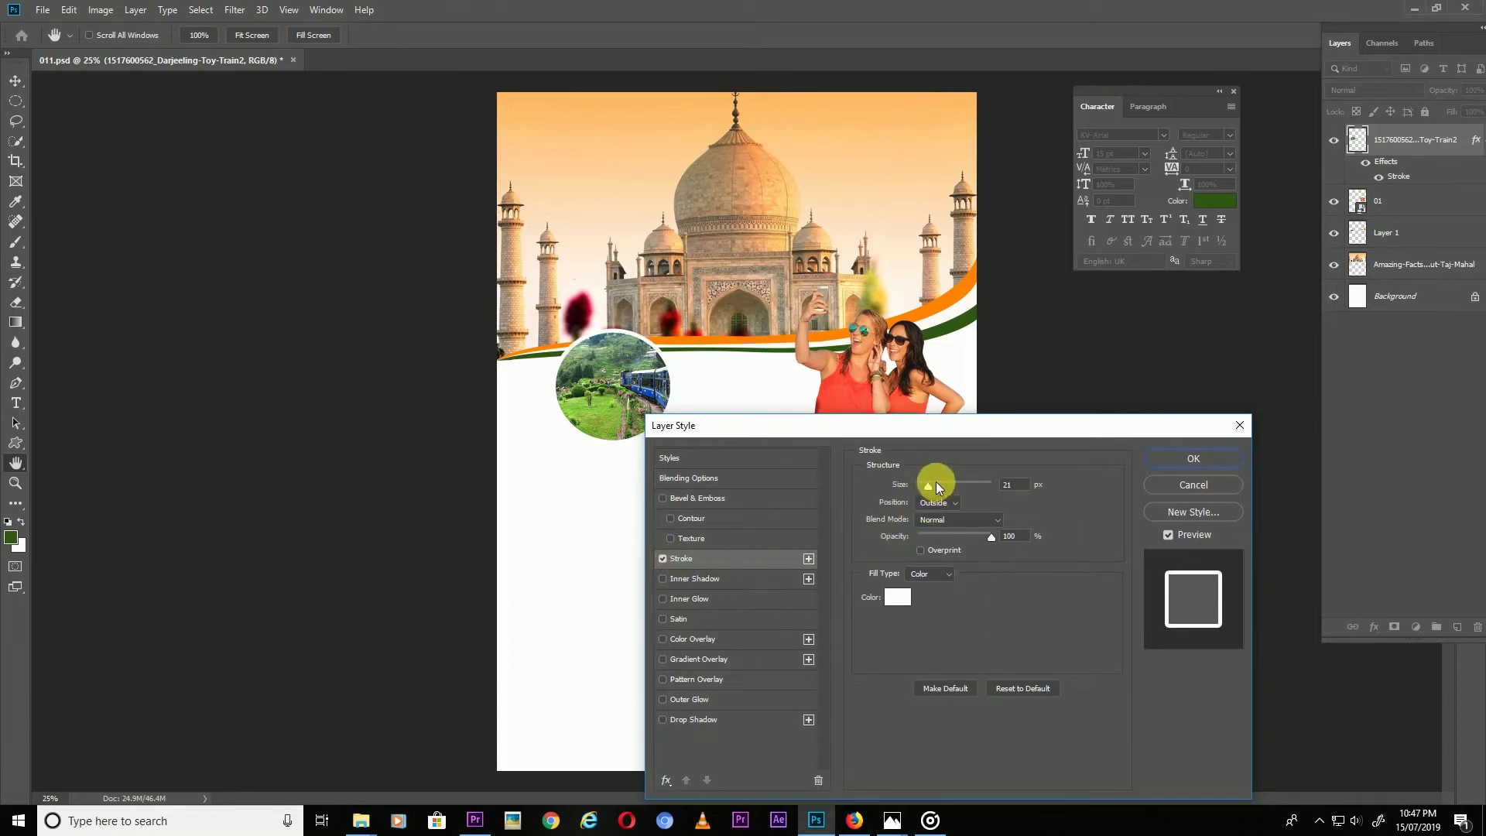
left_click(685, 719)
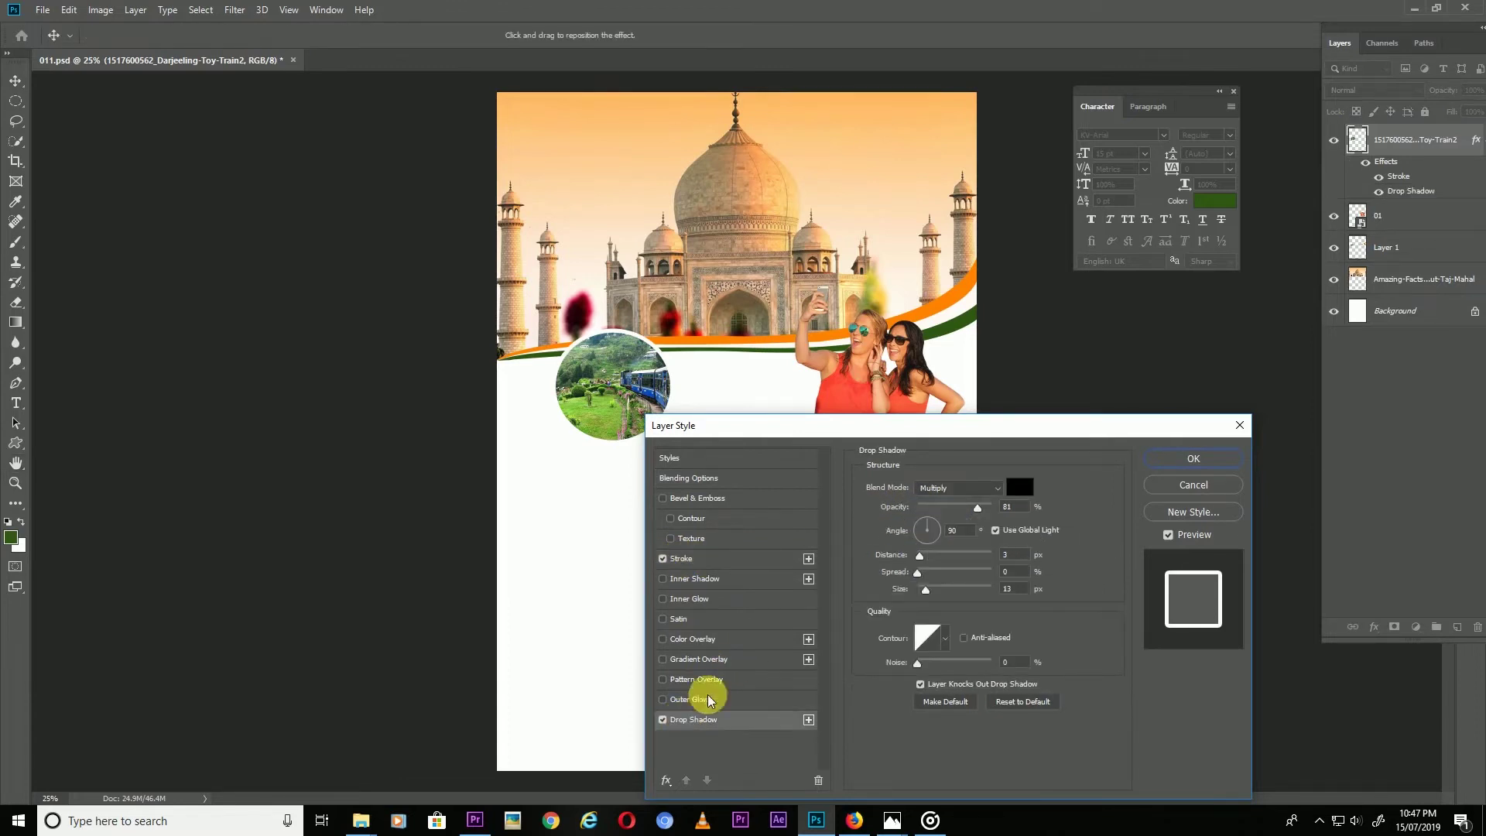
left_click_drag(926, 590, 937, 591)
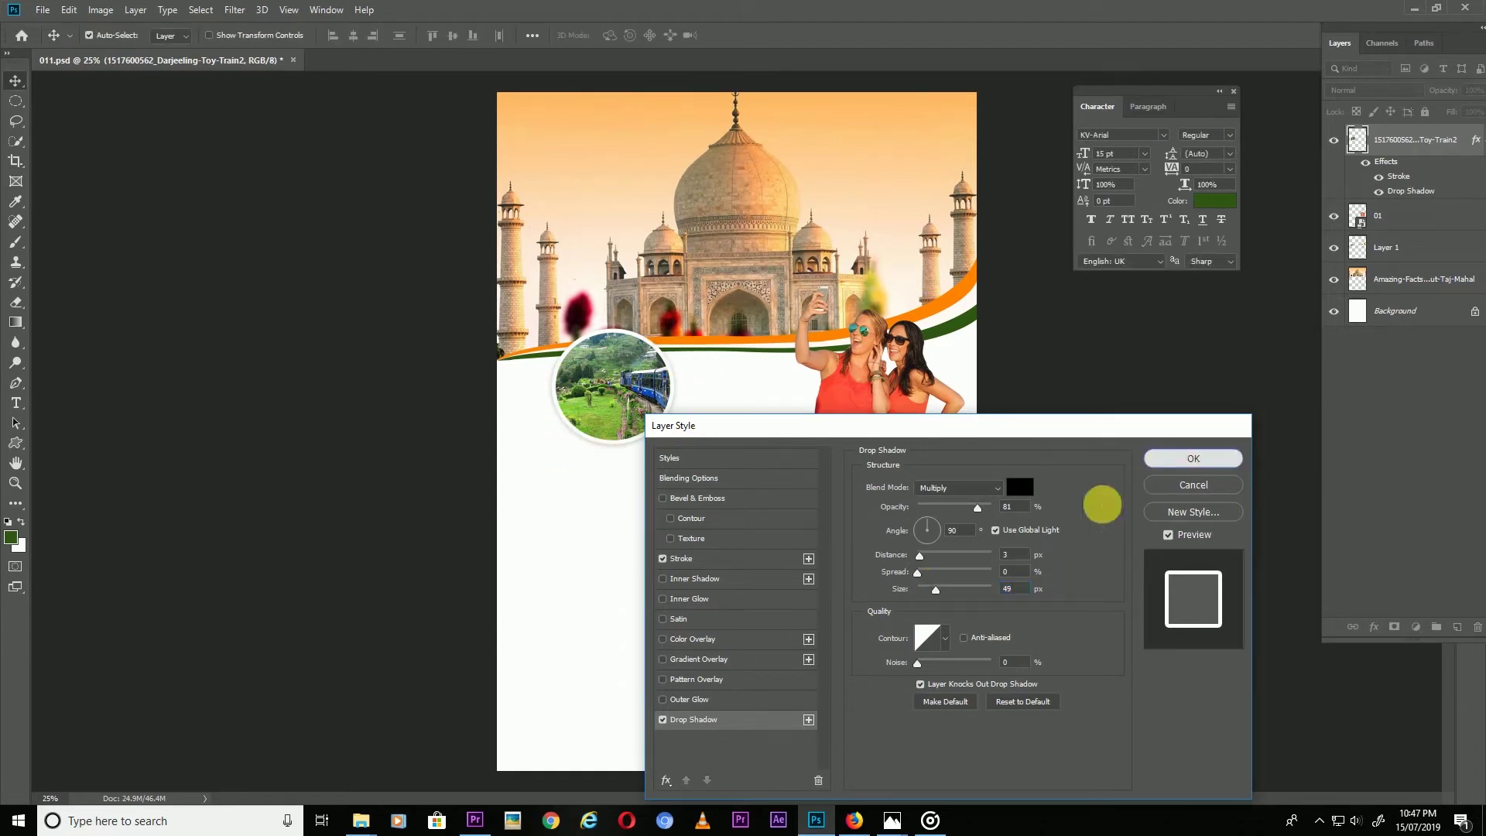
left_click(1184, 458)
- Nudge the train circle up-left and drag the Hawa Mahal photo into the flyer
right_click(612, 392)
left_click(685, 396)
left_click_drag(612, 391, 605, 375)
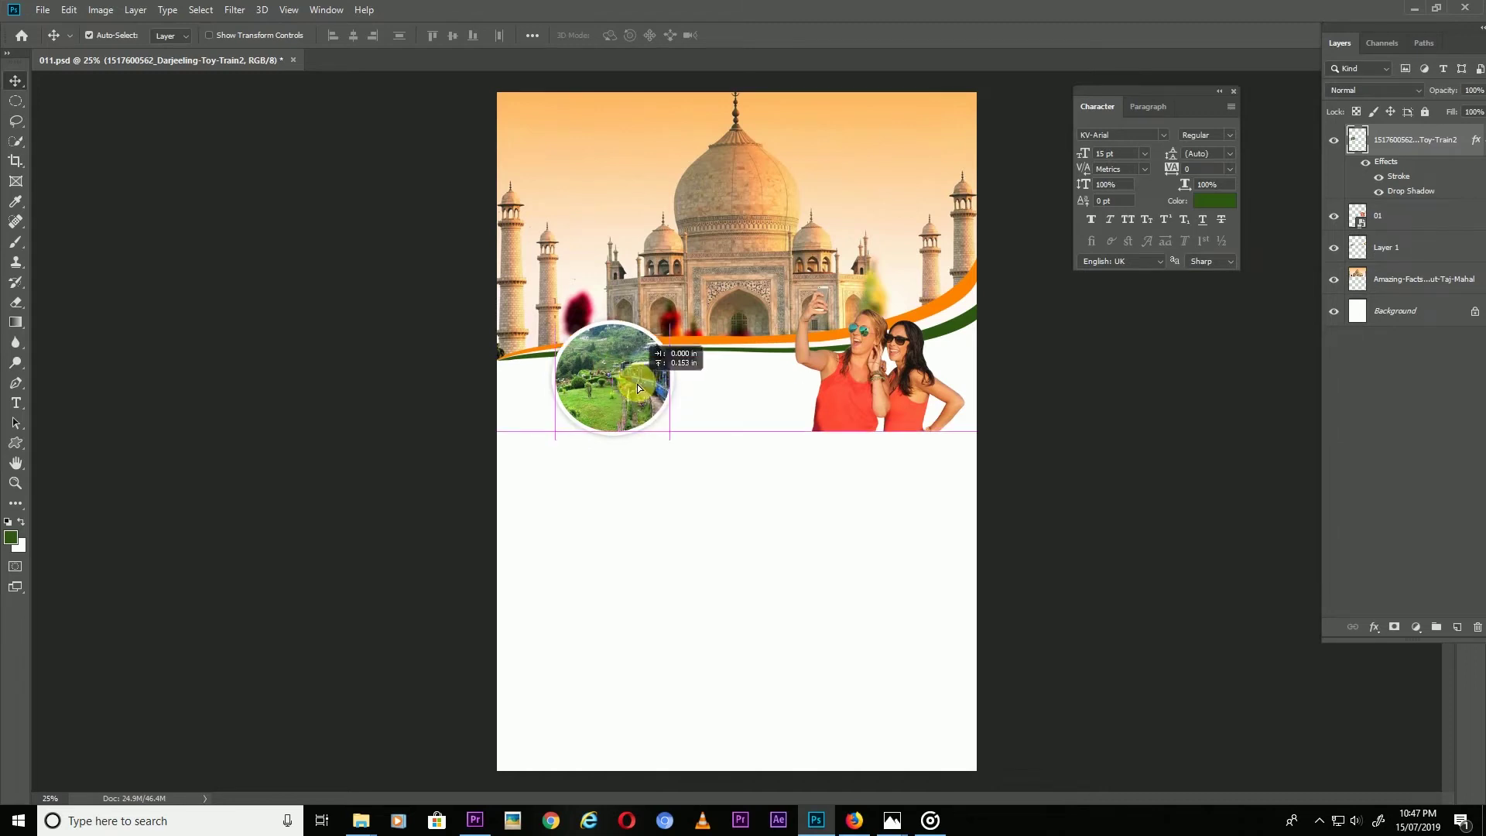
mouse_move(361, 821)
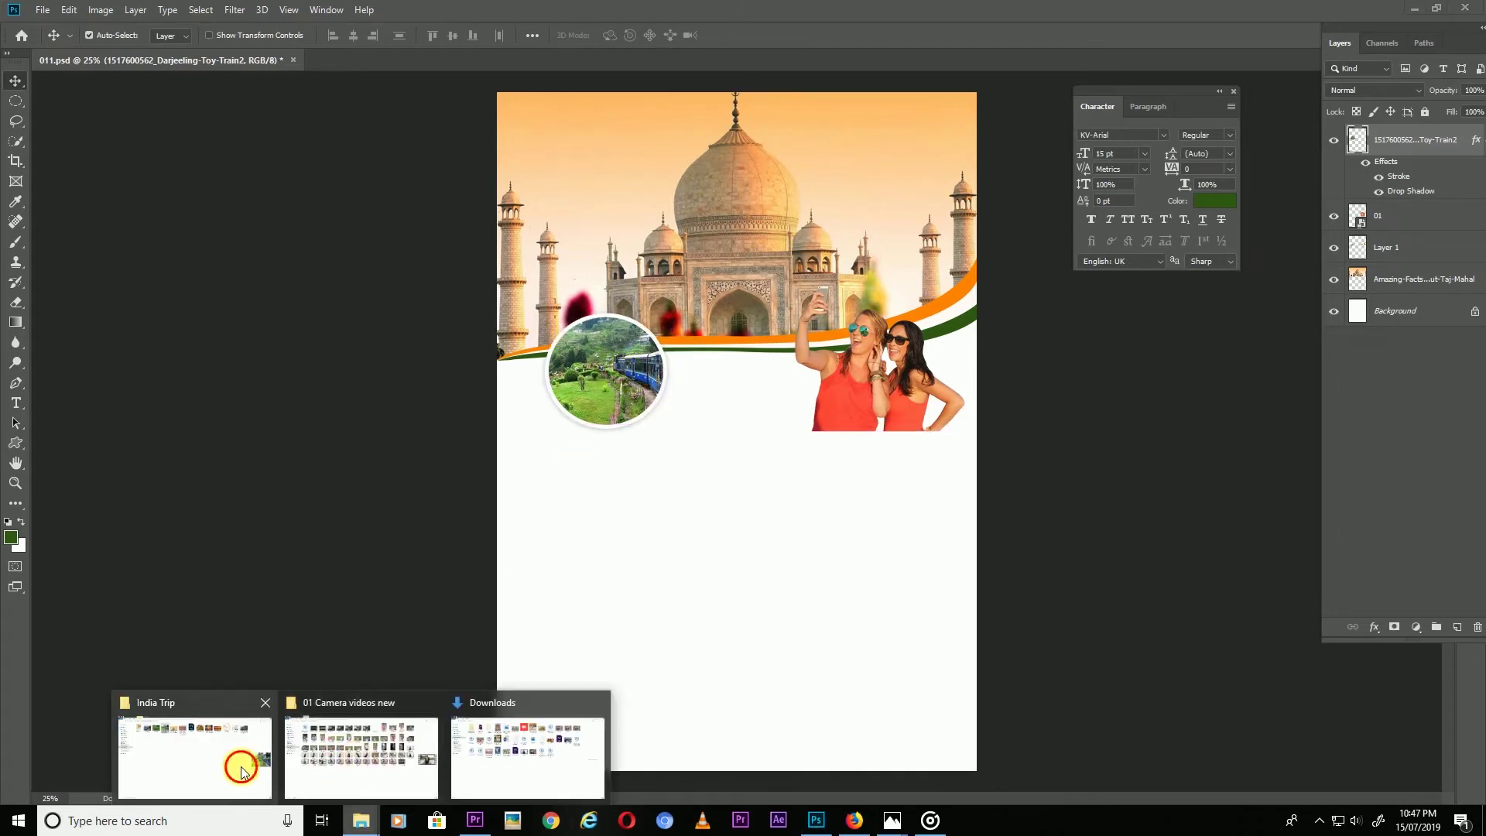
left_click(242, 766)
mouse_move(631, 122)
left_mouse_down()
mouse_move(729, 601)
mouse_move(769, 603)
left_mouse_up()
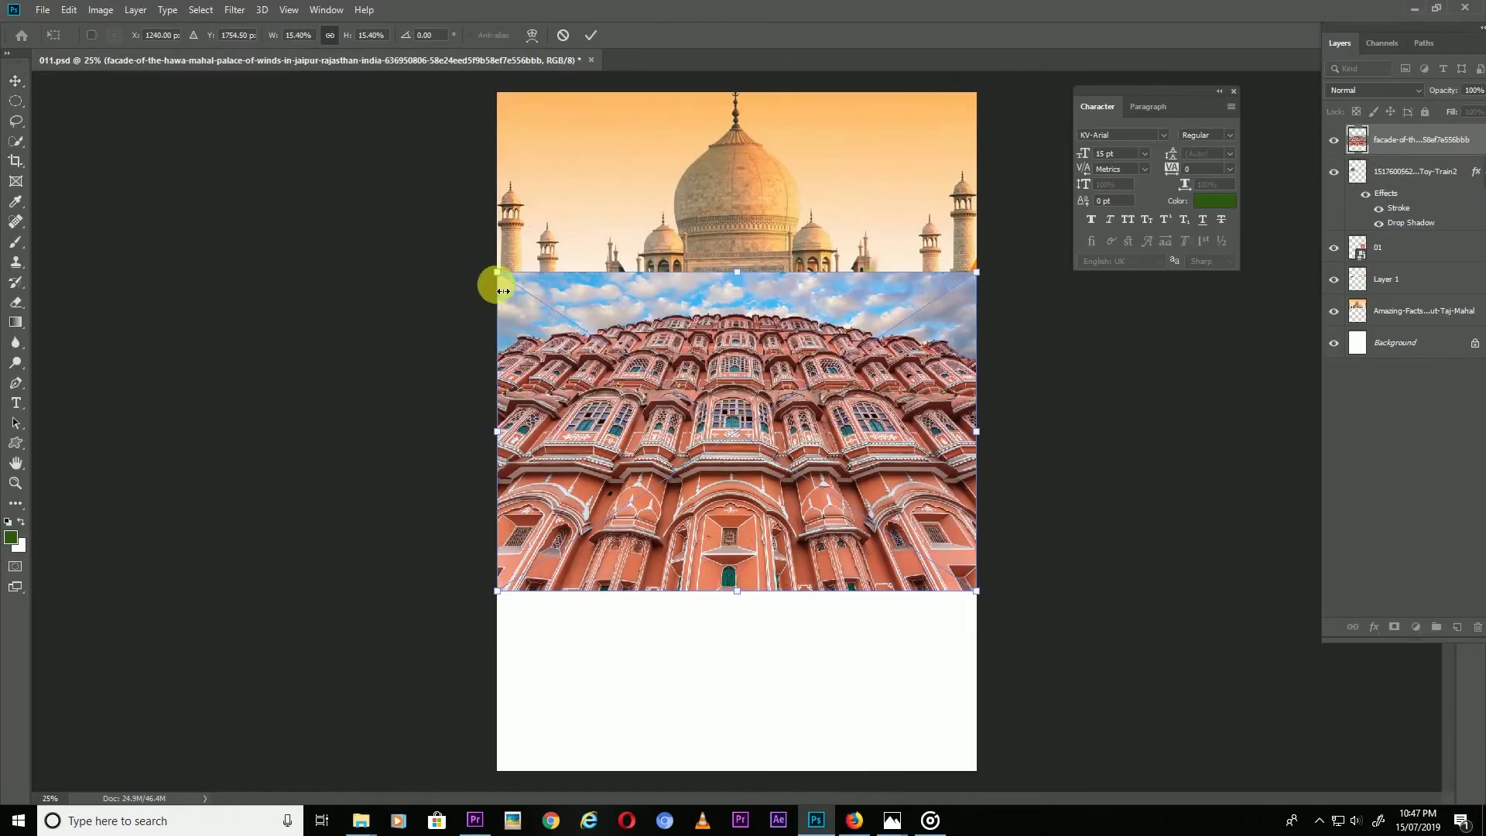
- Shrink the Hawa Mahal photo, move it below the train circle, and rasterize it
left_click_drag(497, 269, 797, 468)
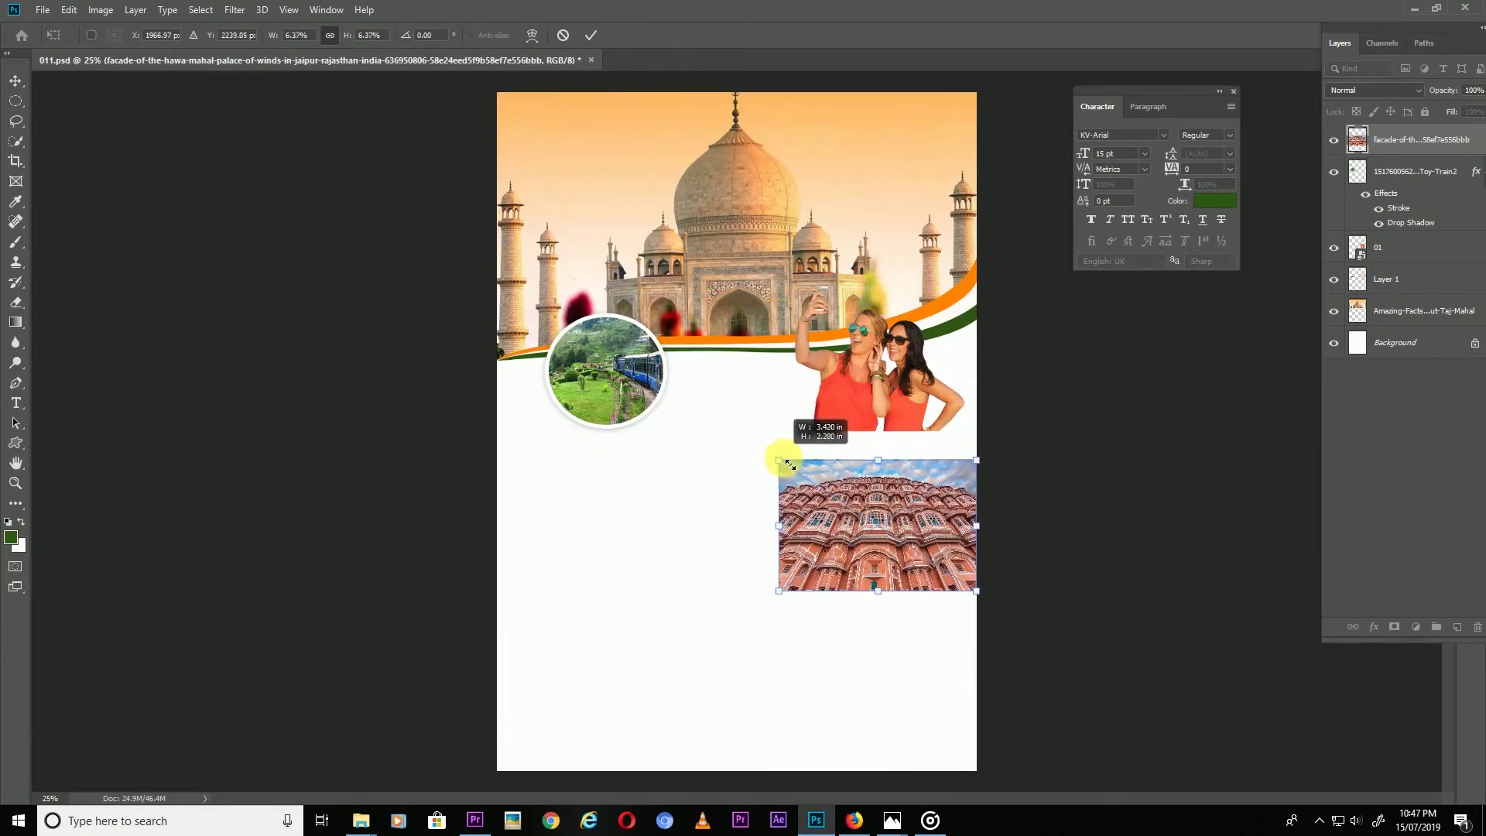
key("Return")
left_click_drag(860, 511, 690, 451)
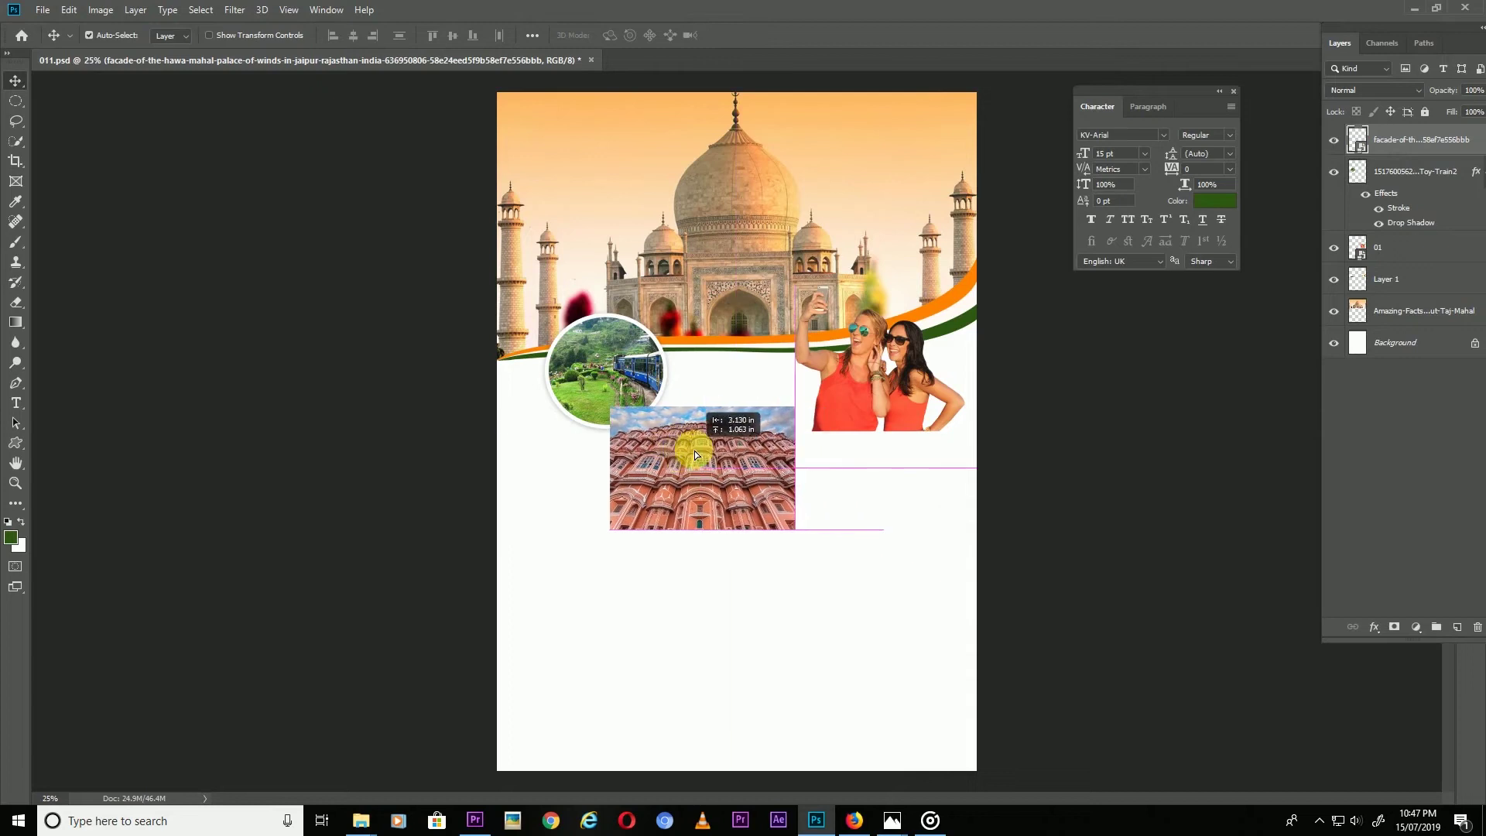
right_click(1387, 142)
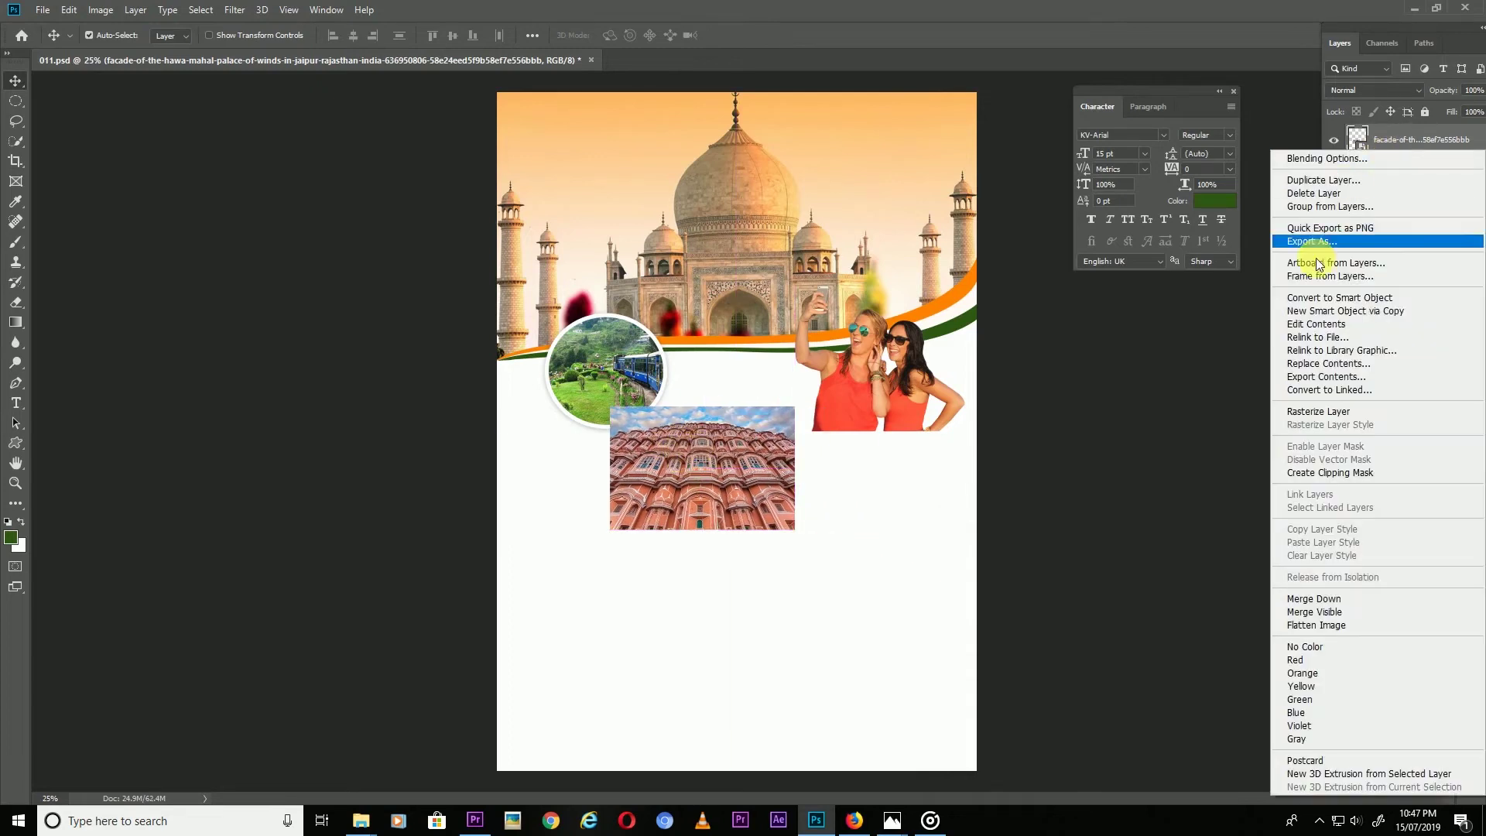
left_click(1324, 410)
- Cut the Hawa Mahal photo to a circle with an elliptical selection, then deselect
left_click(21, 103)
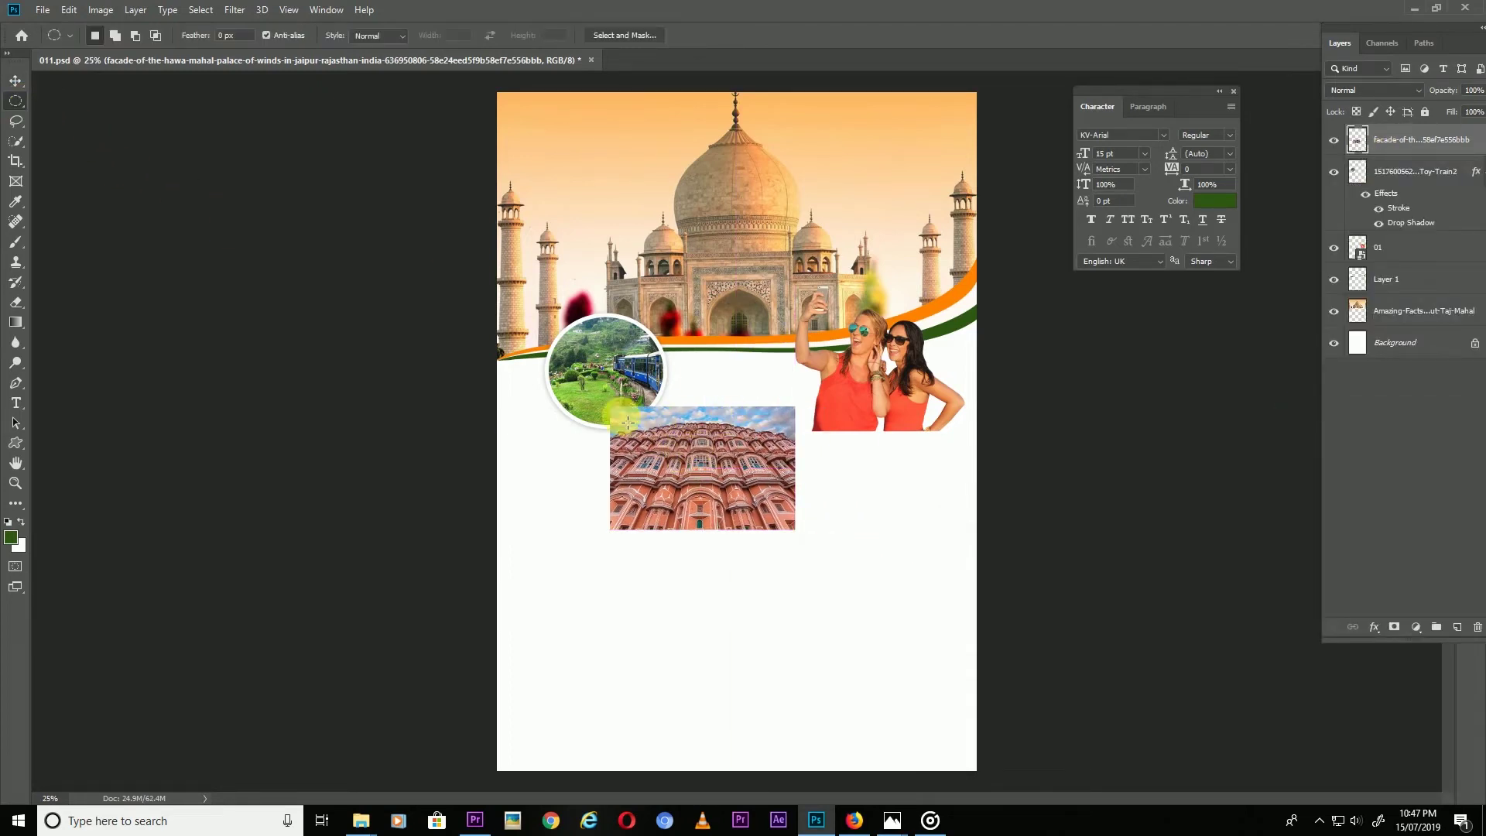
left_click_drag(640, 413, 766, 539)
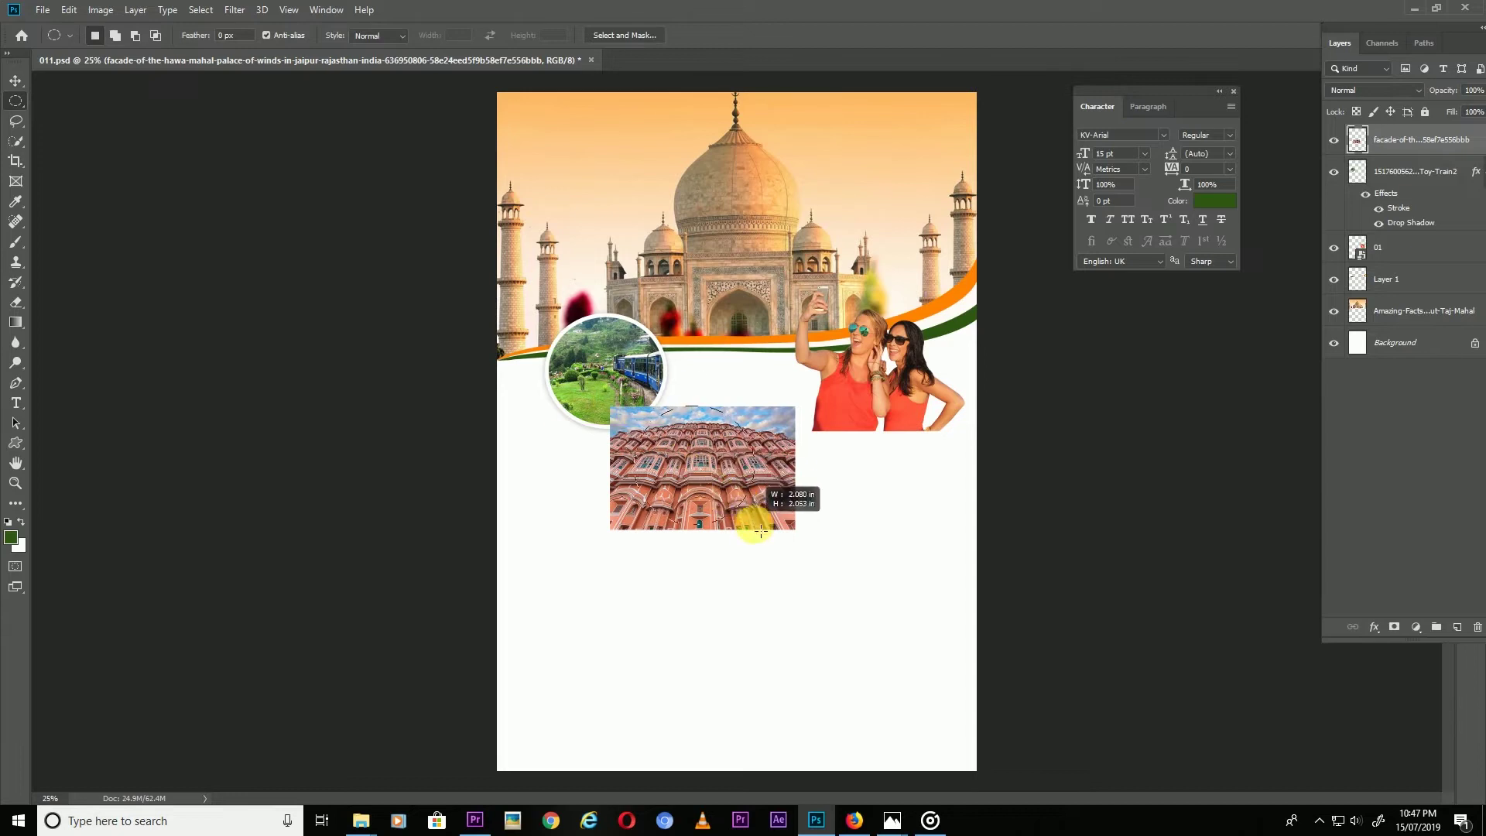
left_click_drag(766, 540, 761, 530)
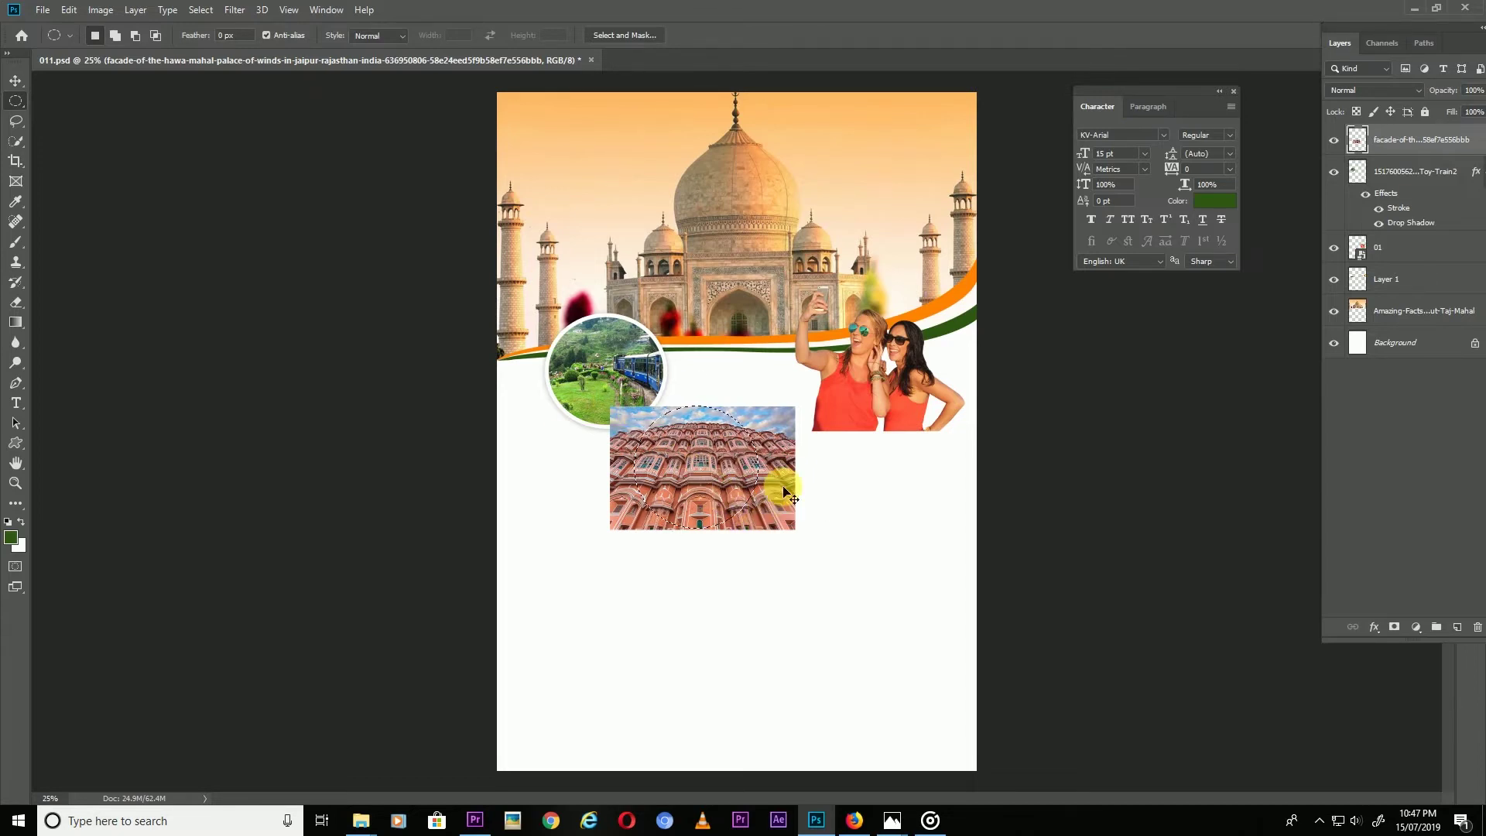
key("Delete")
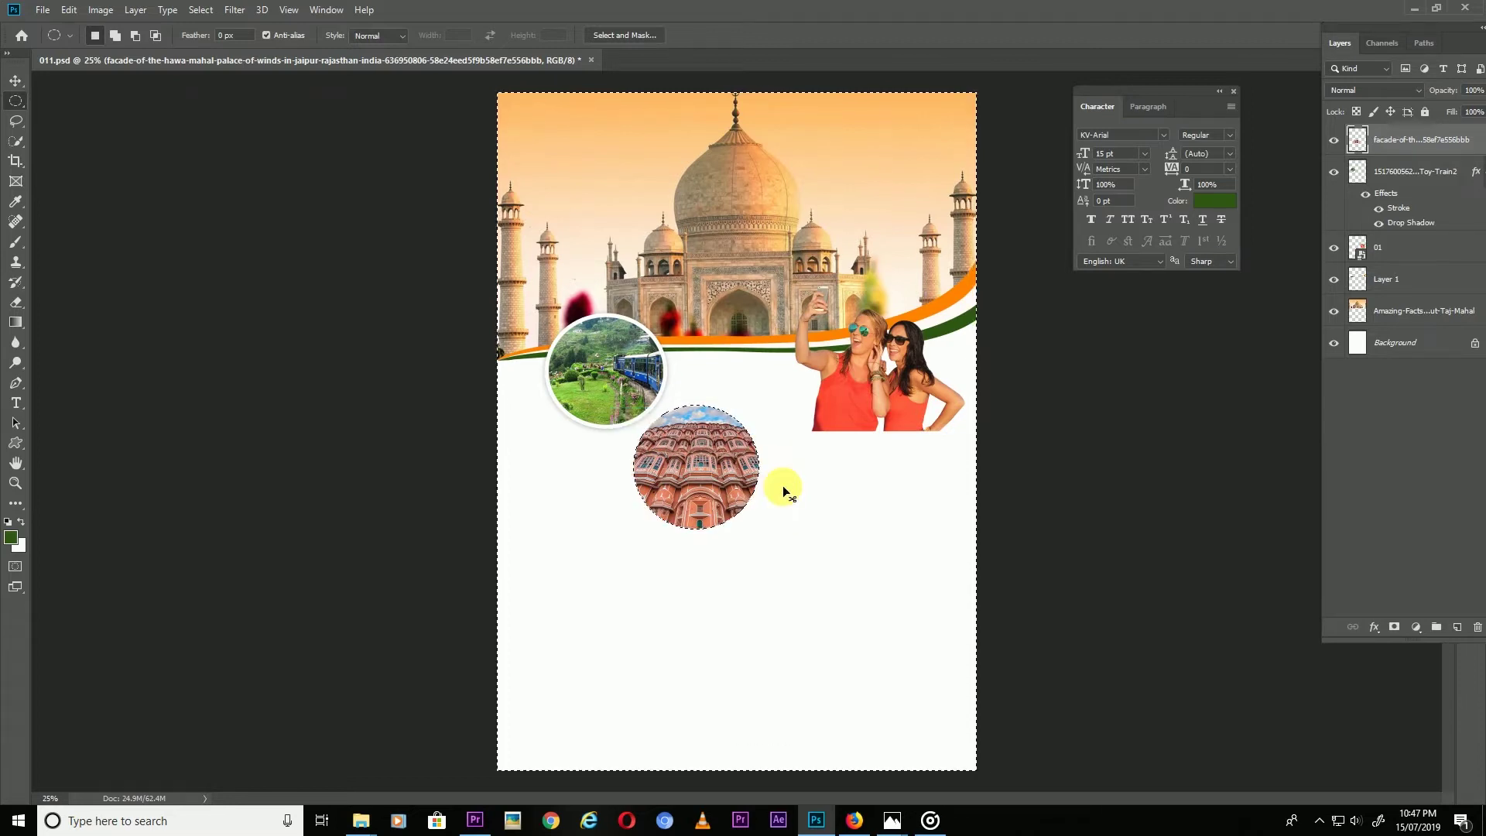
key("ctrl+d")
key("v")
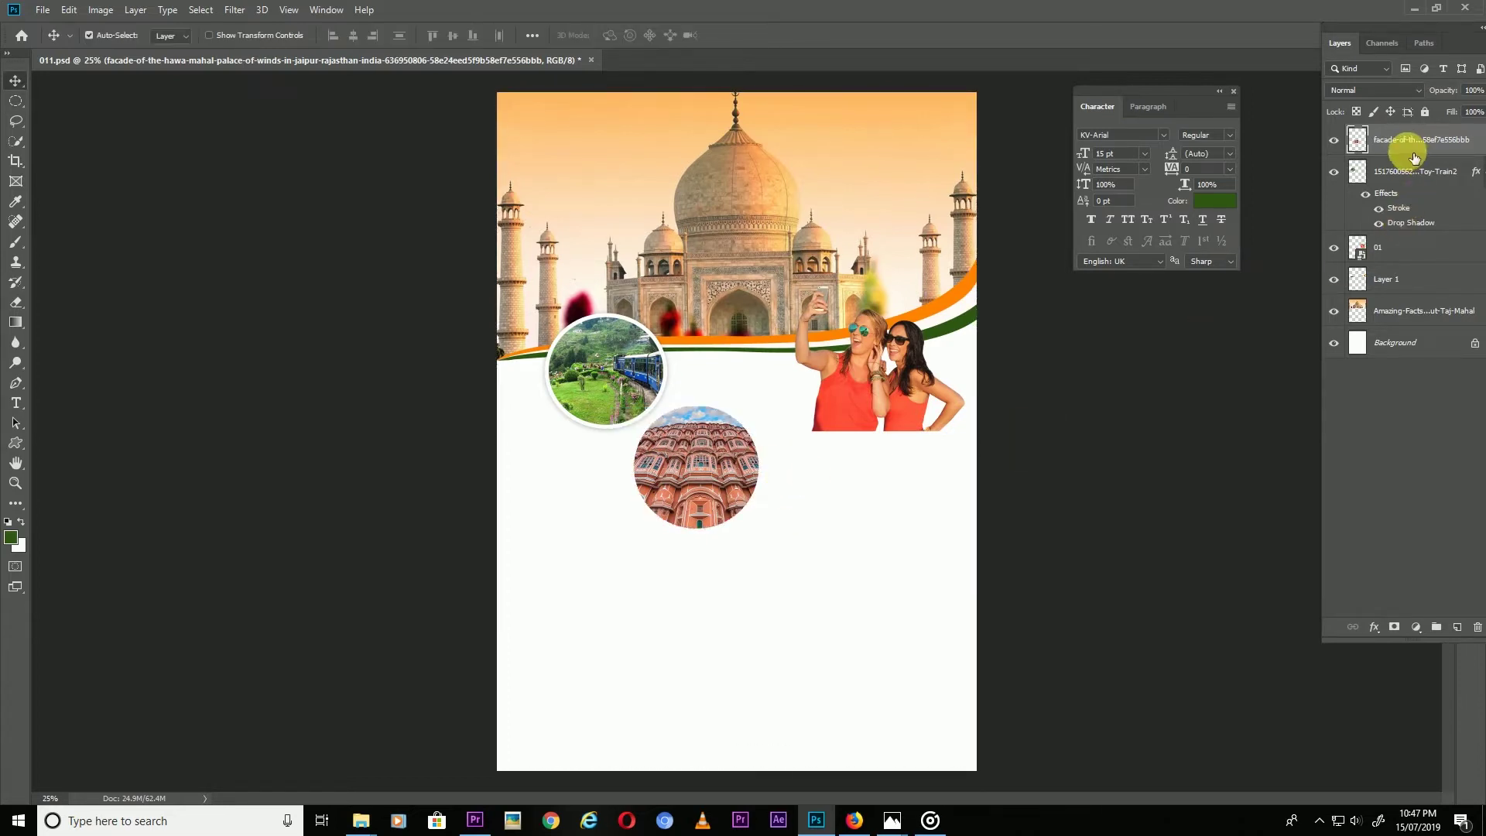
- Add a white Stroke and Drop Shadow to the Hawa Mahal circle
double_click(1413, 155)
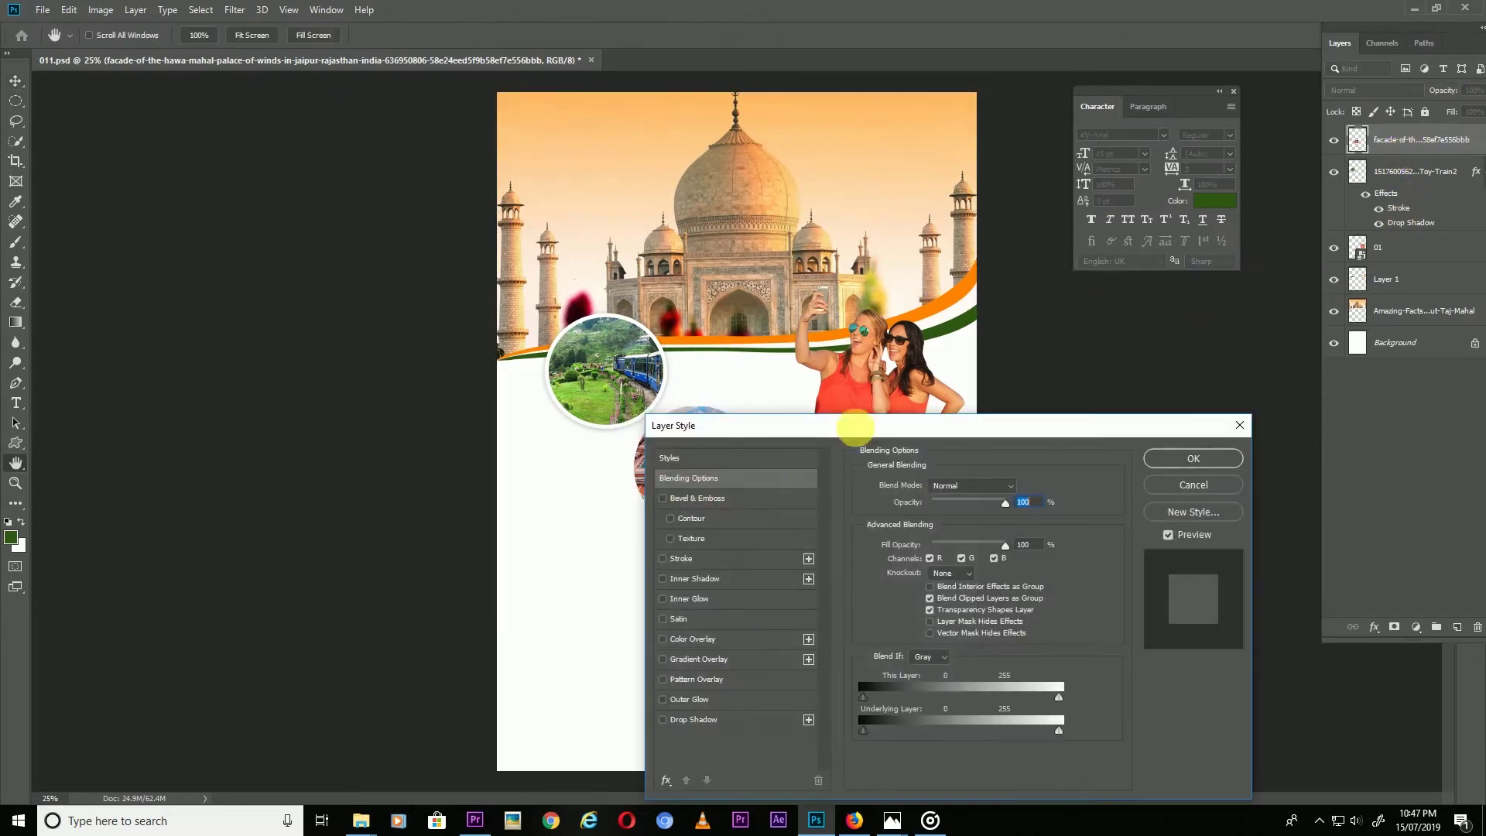
left_click(682, 559)
left_click(673, 721)
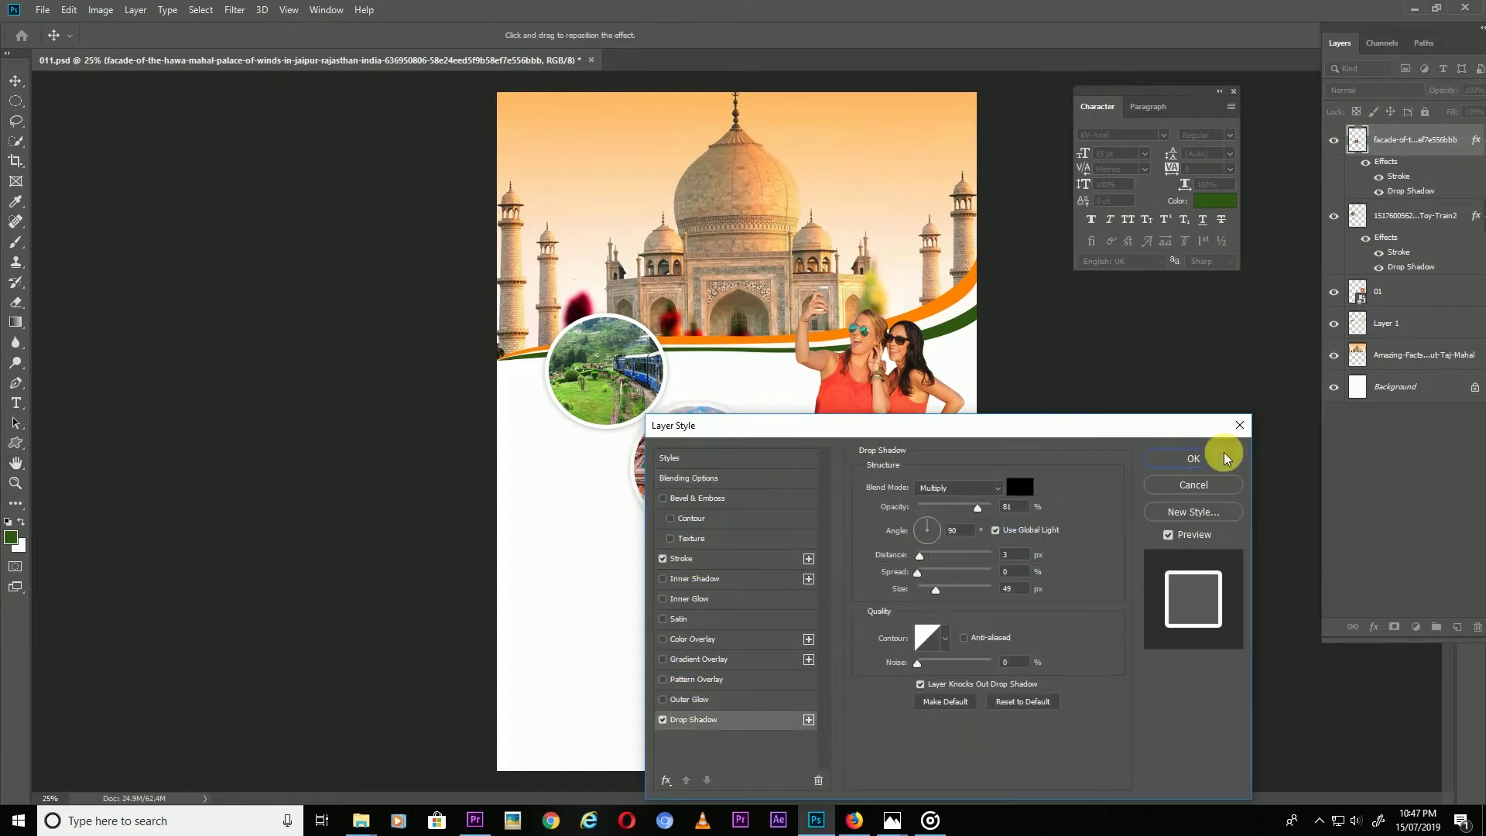
left_click(1193, 458)
- Move the Hawa Mahal circle against the train circle, shifting the train circle up-left
left_click_drag(674, 467, 698, 399)
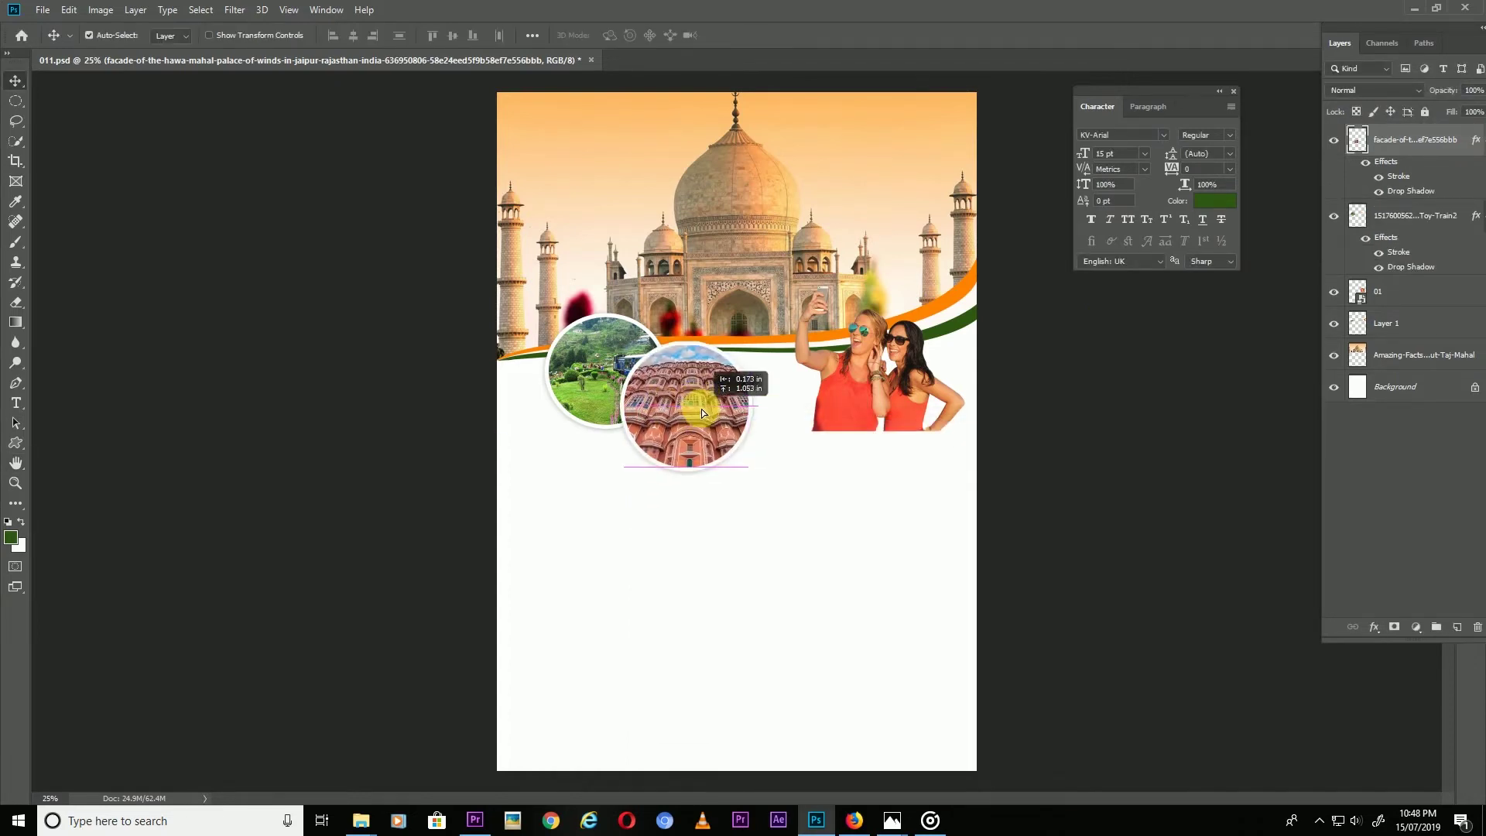
left_click_drag(583, 371, 572, 358)
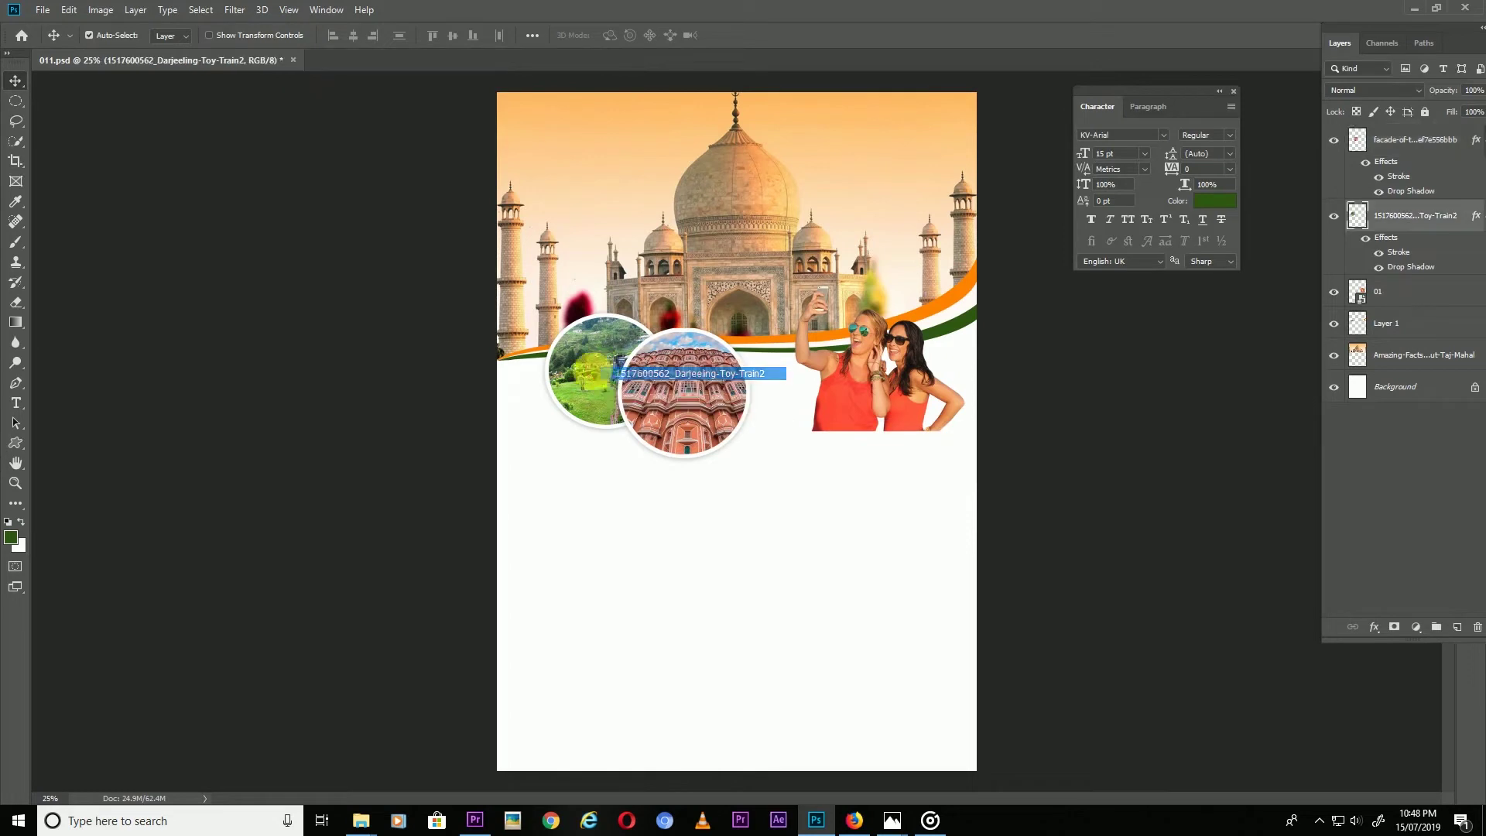
right_click(703, 397)
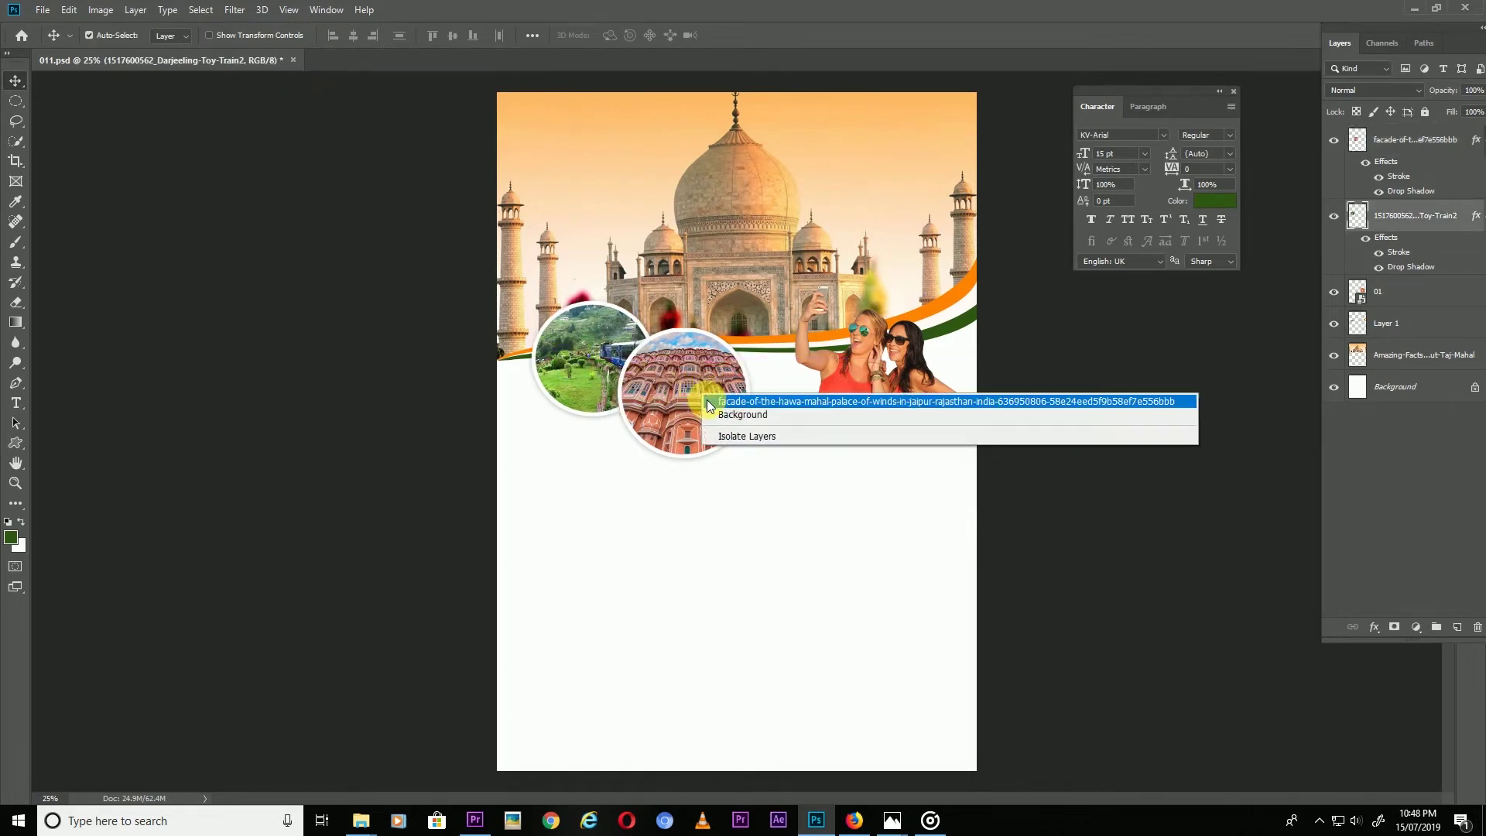
left_click(743, 403)
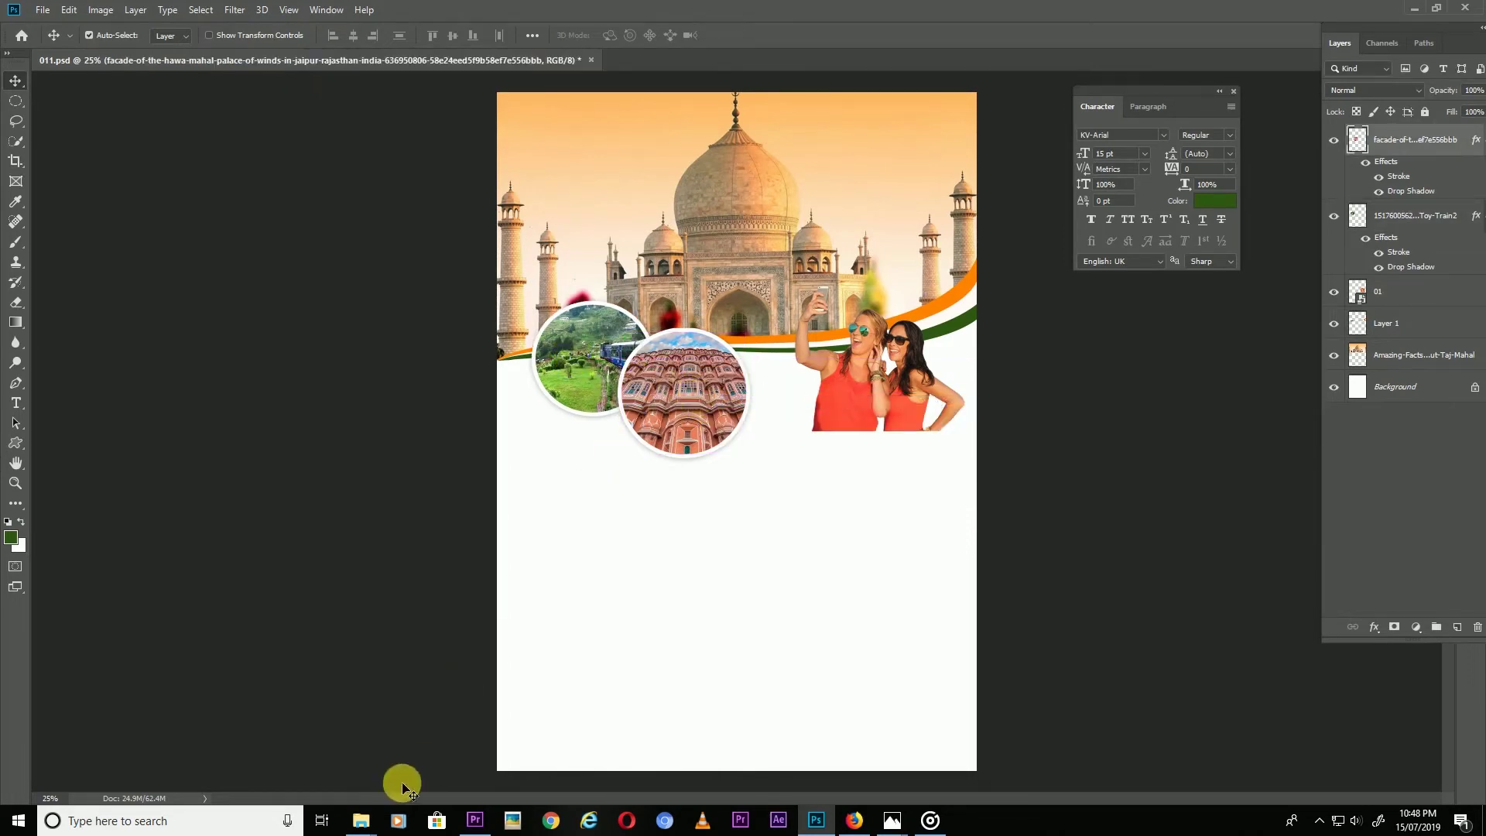
left_click(398, 820)
- Place the hillside town and India Gate photos, trimming each into a bordered circle
left_click_drag(812, 796, 735, 429)
left_click_drag(666, 370, 857, 528)
left_click(1394, 627)
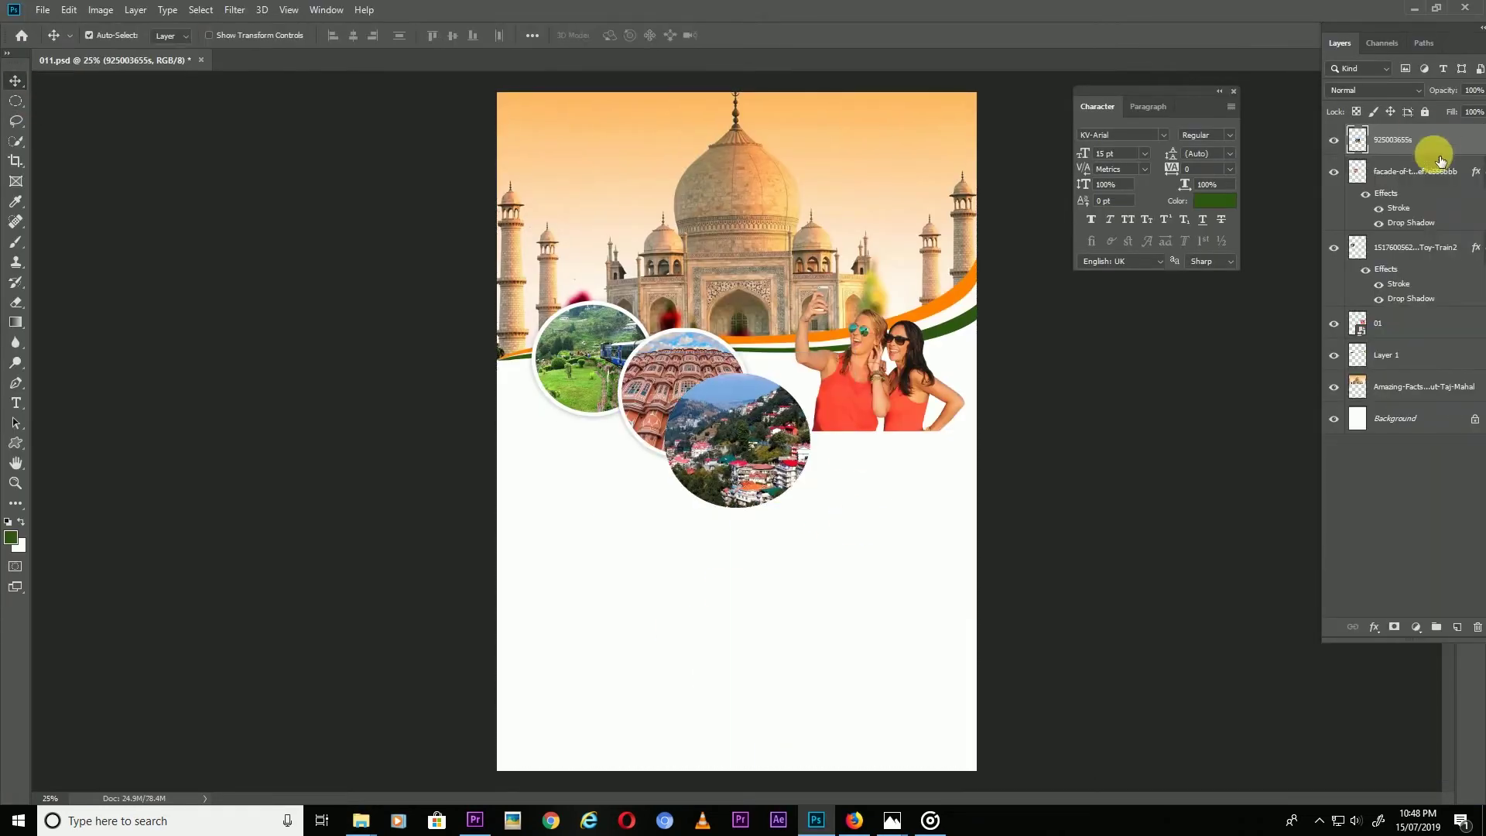
left_click(383, 812)
mouse_move(384, 802)
left_mouse_down()
mouse_move(498, 100)
mouse_move(650, 425)
mouse_move(755, 529)
left_mouse_up()
key("Return")
left_click(1394, 627)
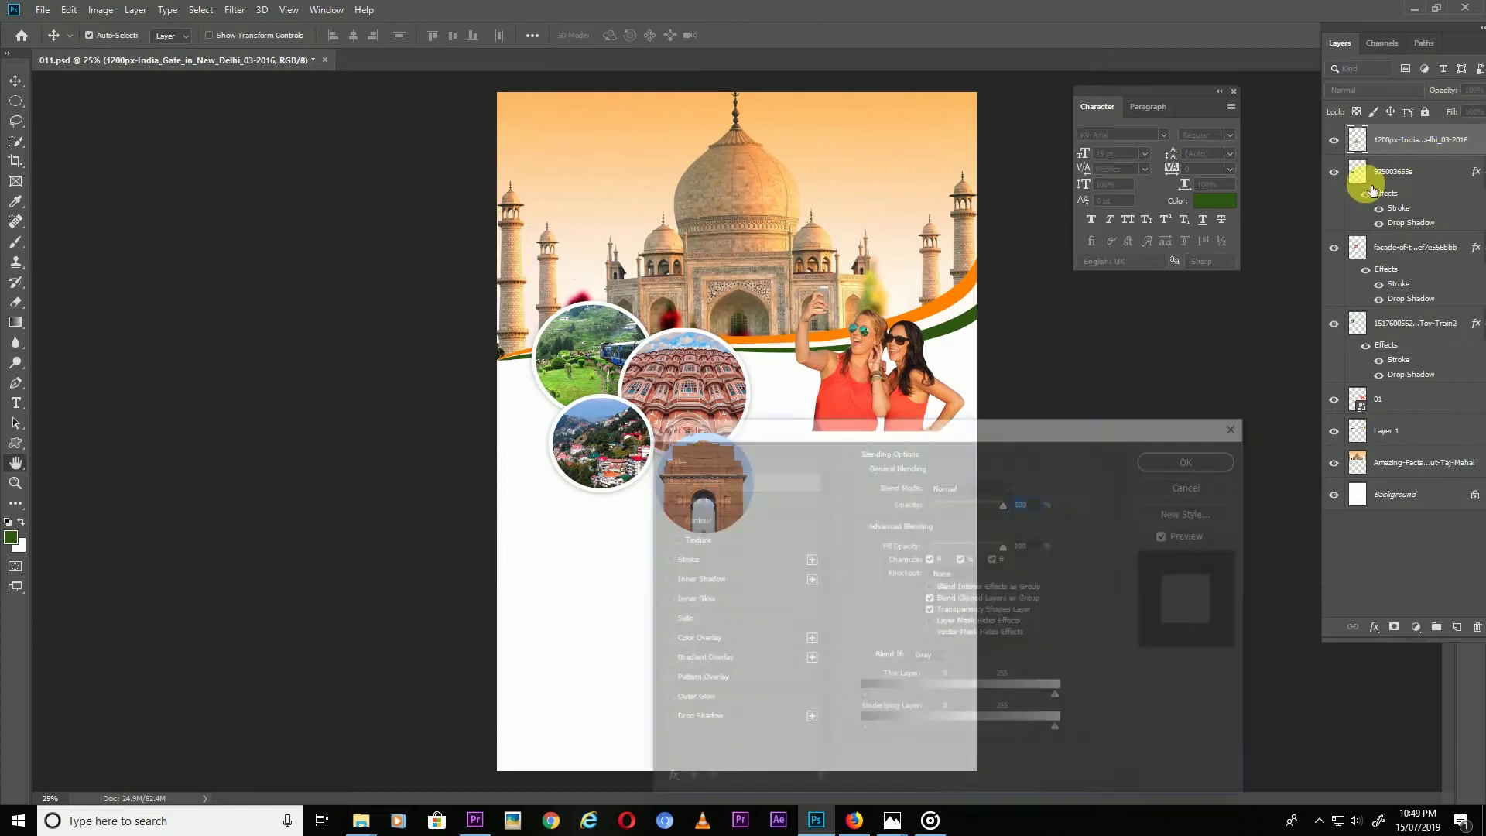
- Bring in the fried-snacks photo, scale it, and trim it to a circle
left_click(361, 820)
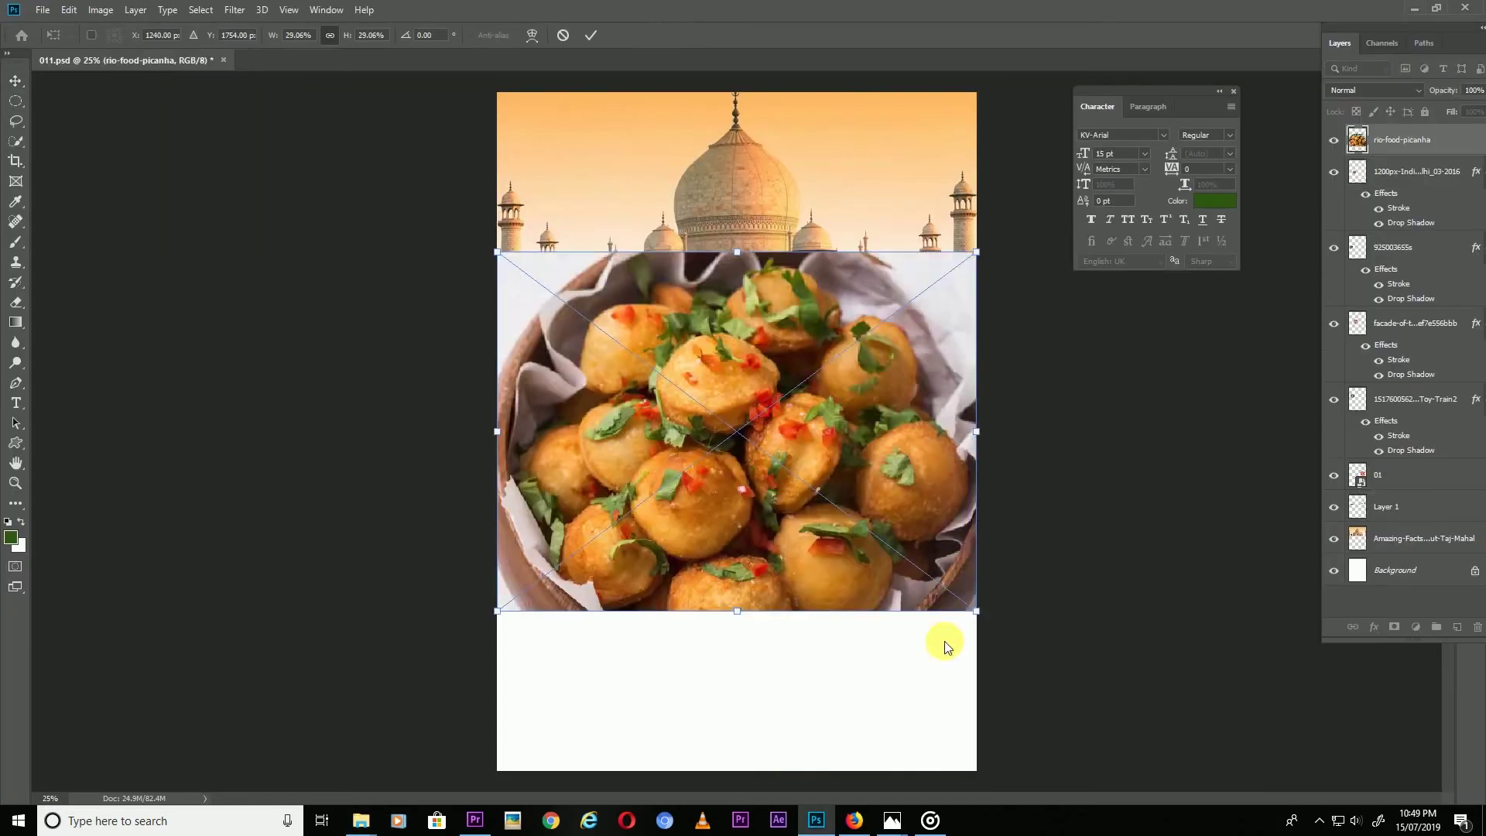
left_click_drag(944, 640, 895, 464)
key("Return")
left_click(17, 100)
left_click_drag(548, 258, 759, 468)
left_click(1394, 627)
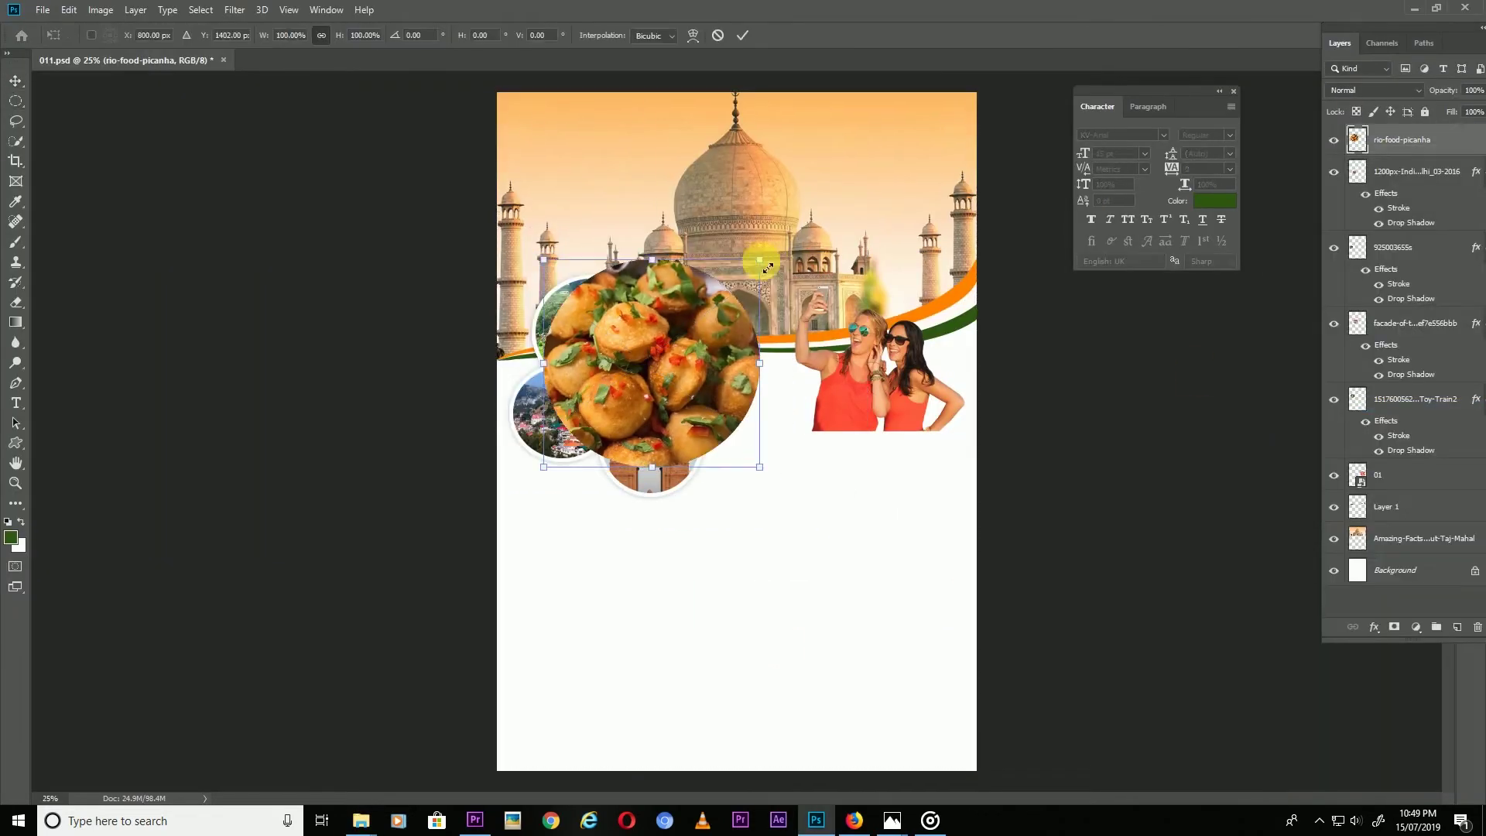
- Move the food circle beside the others and apply its border and shadow
left_click_drag(651, 359, 742, 424)
double_click(1445, 140)
left_click(1195, 459)
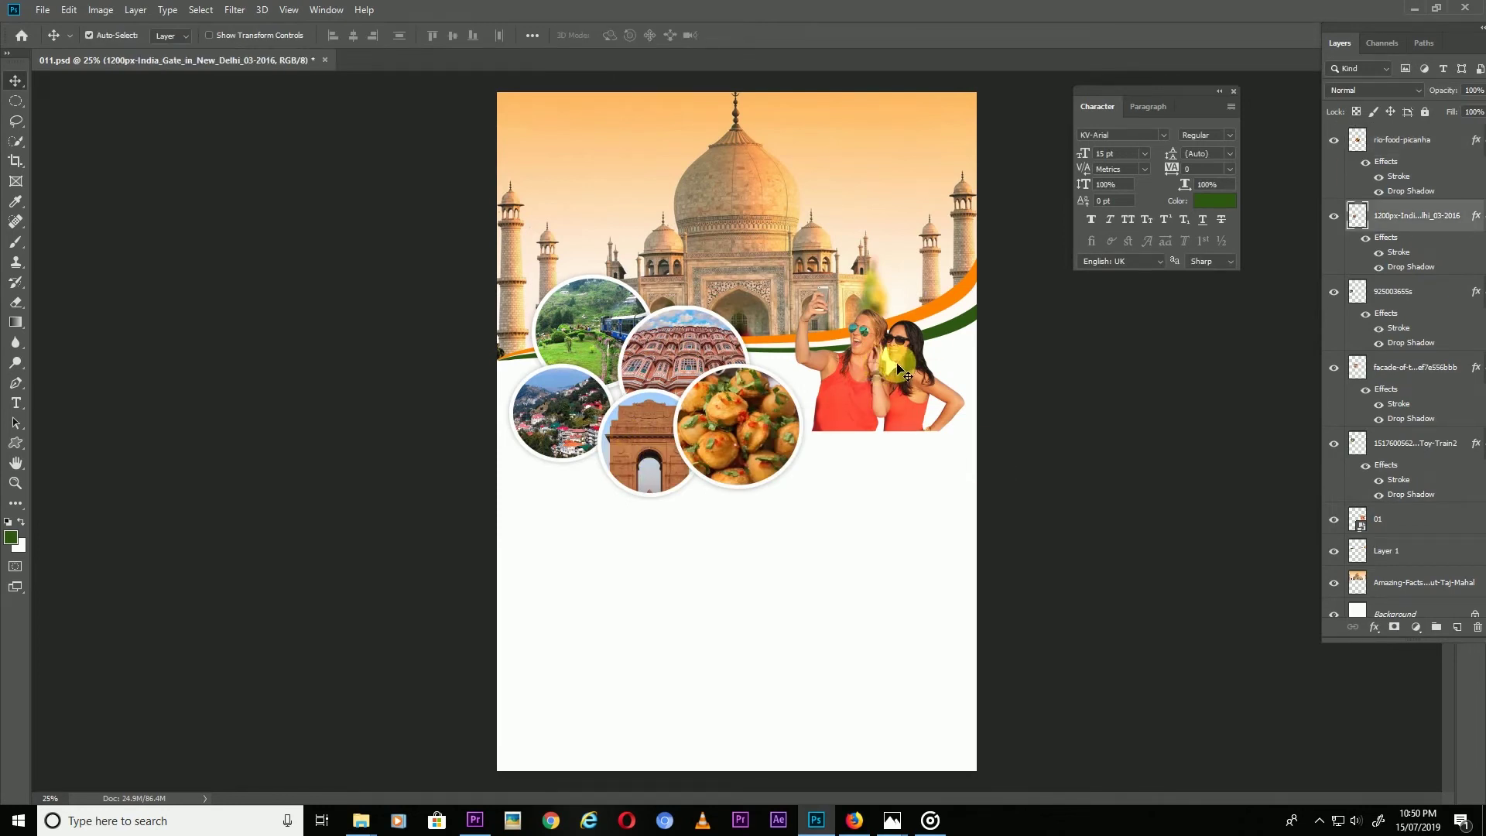
left_click(1414, 145)
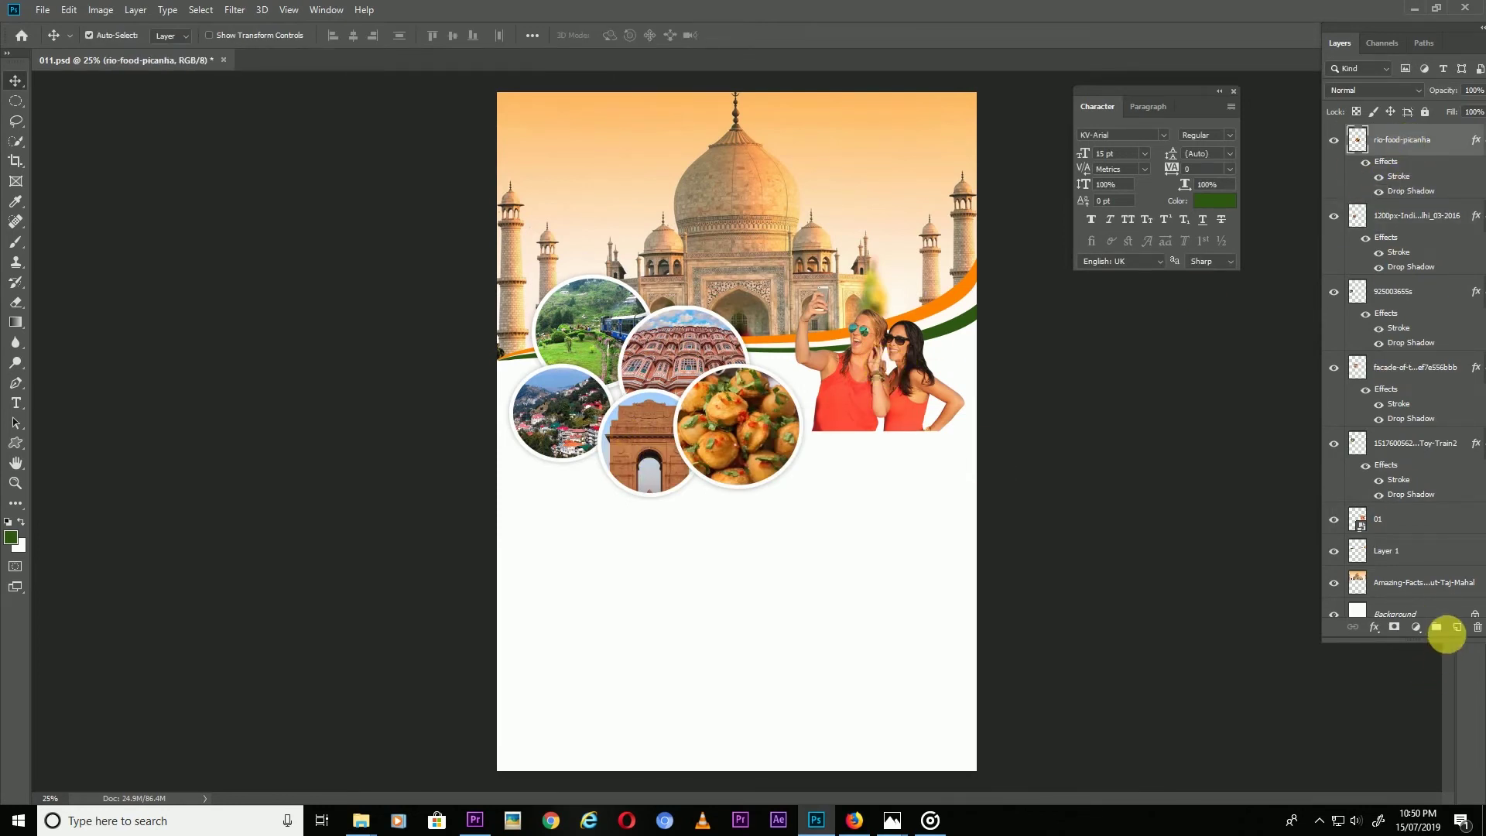
- Add a new empty layer and switch to the Rectangular Marquee
left_click(1457, 629)
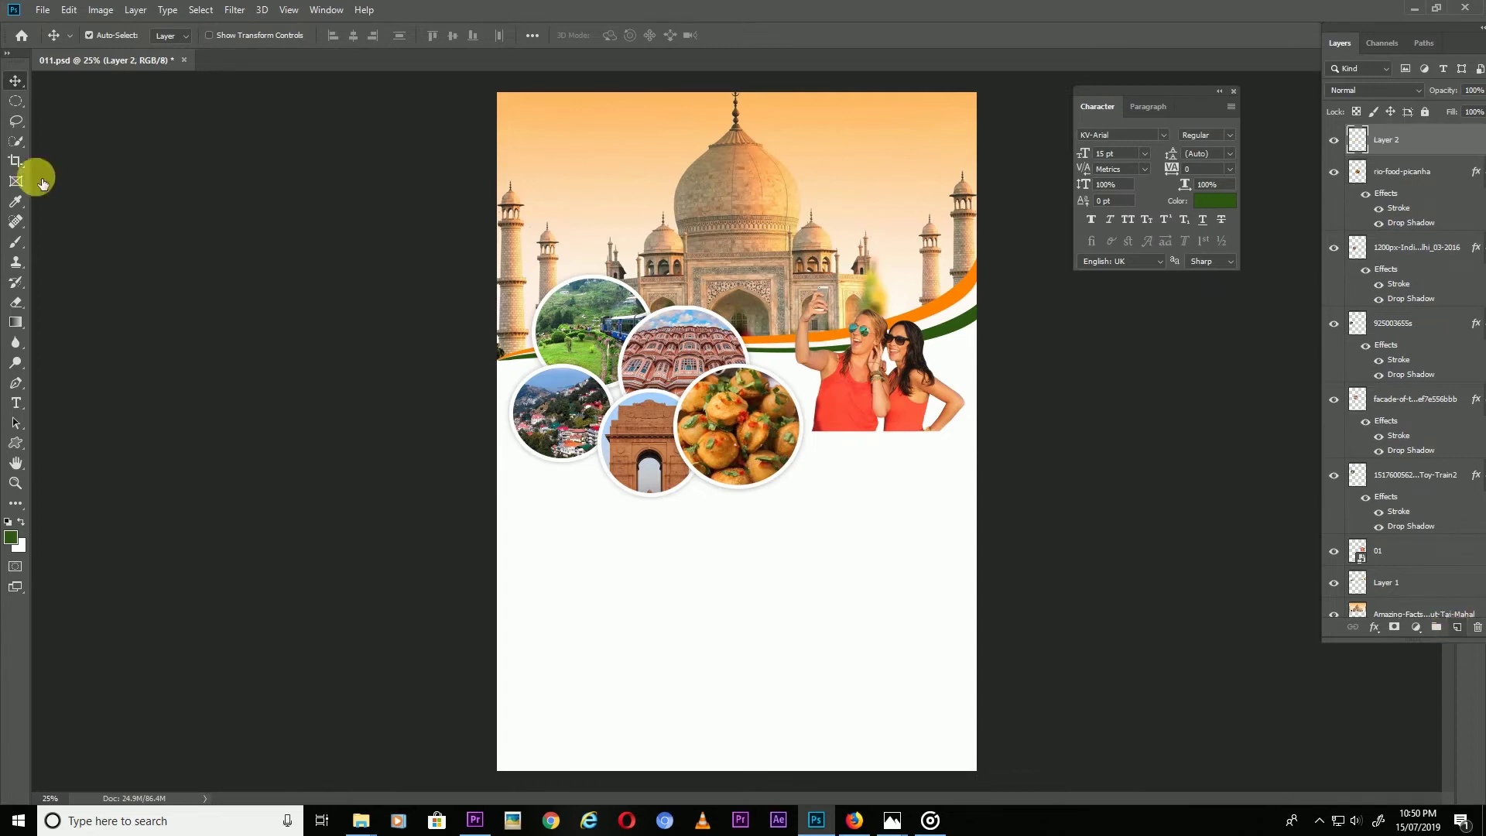
left_click(16, 108)
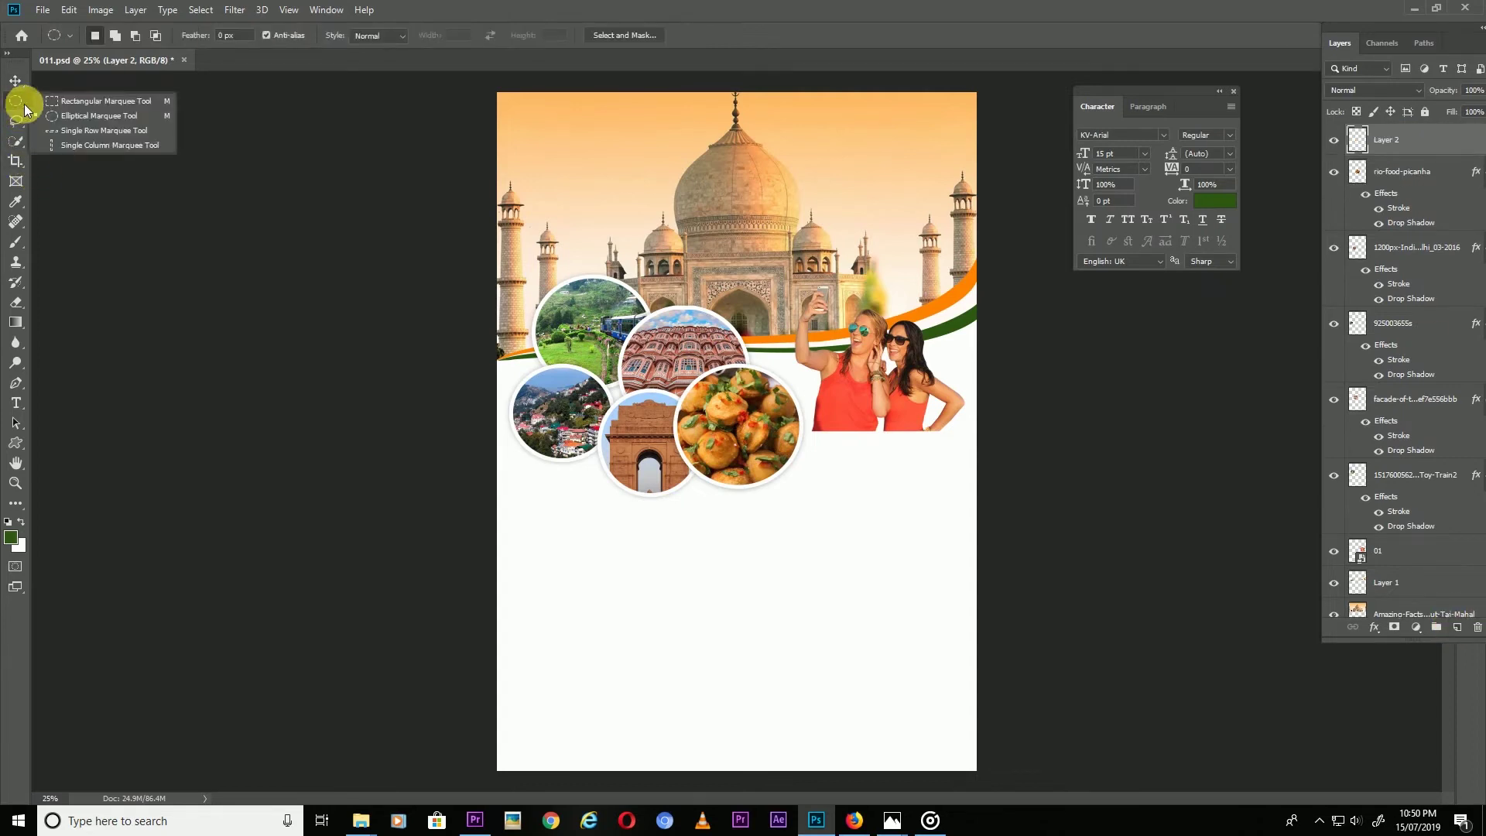
left_click(65, 100)
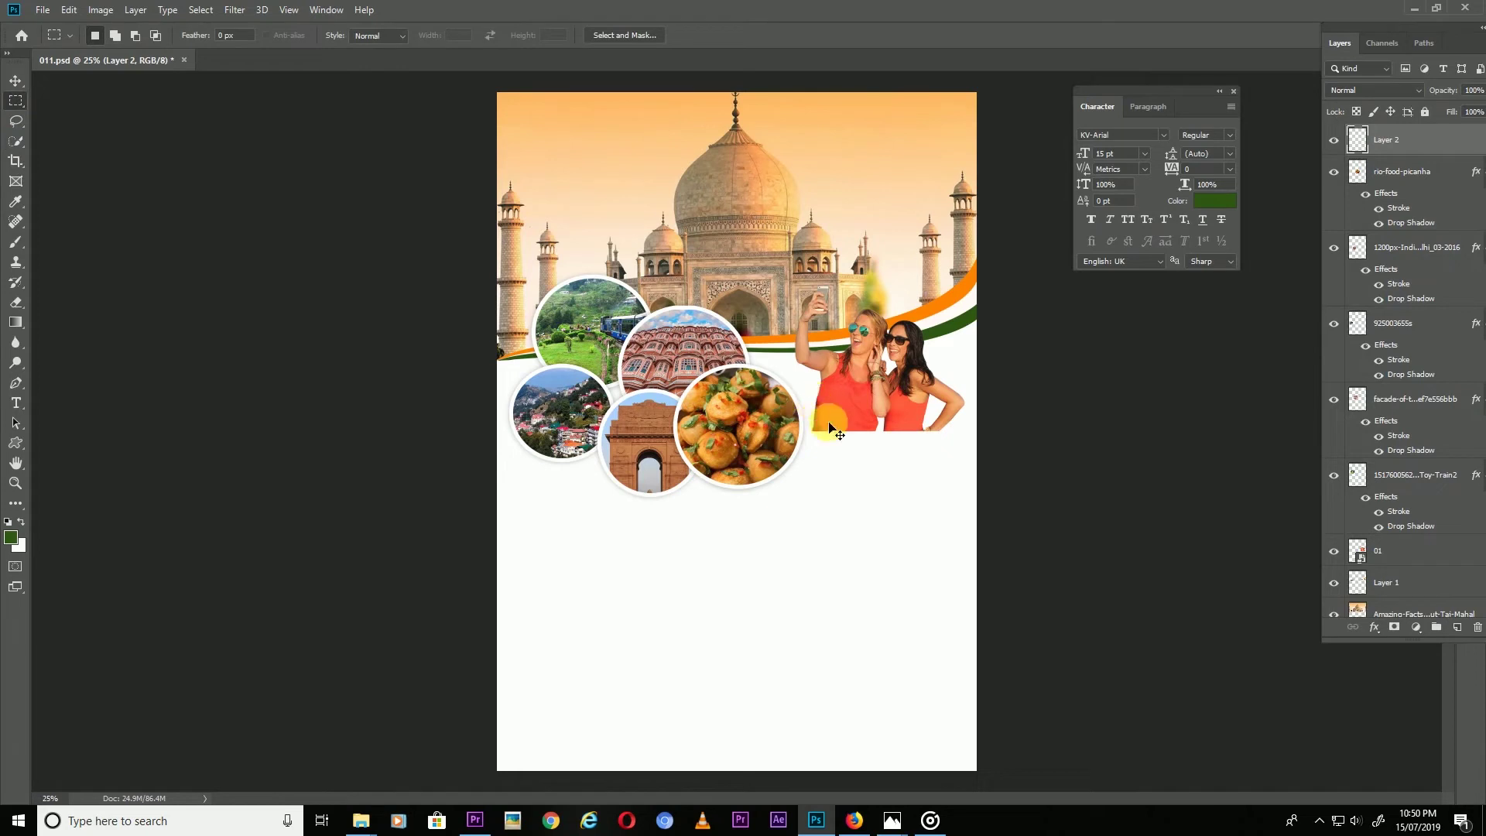
key("ctrl+BackSpace")
key("ctrl+z")
scroll(868, 457, "up", 2)
scroll(862, 448, "up", 2)
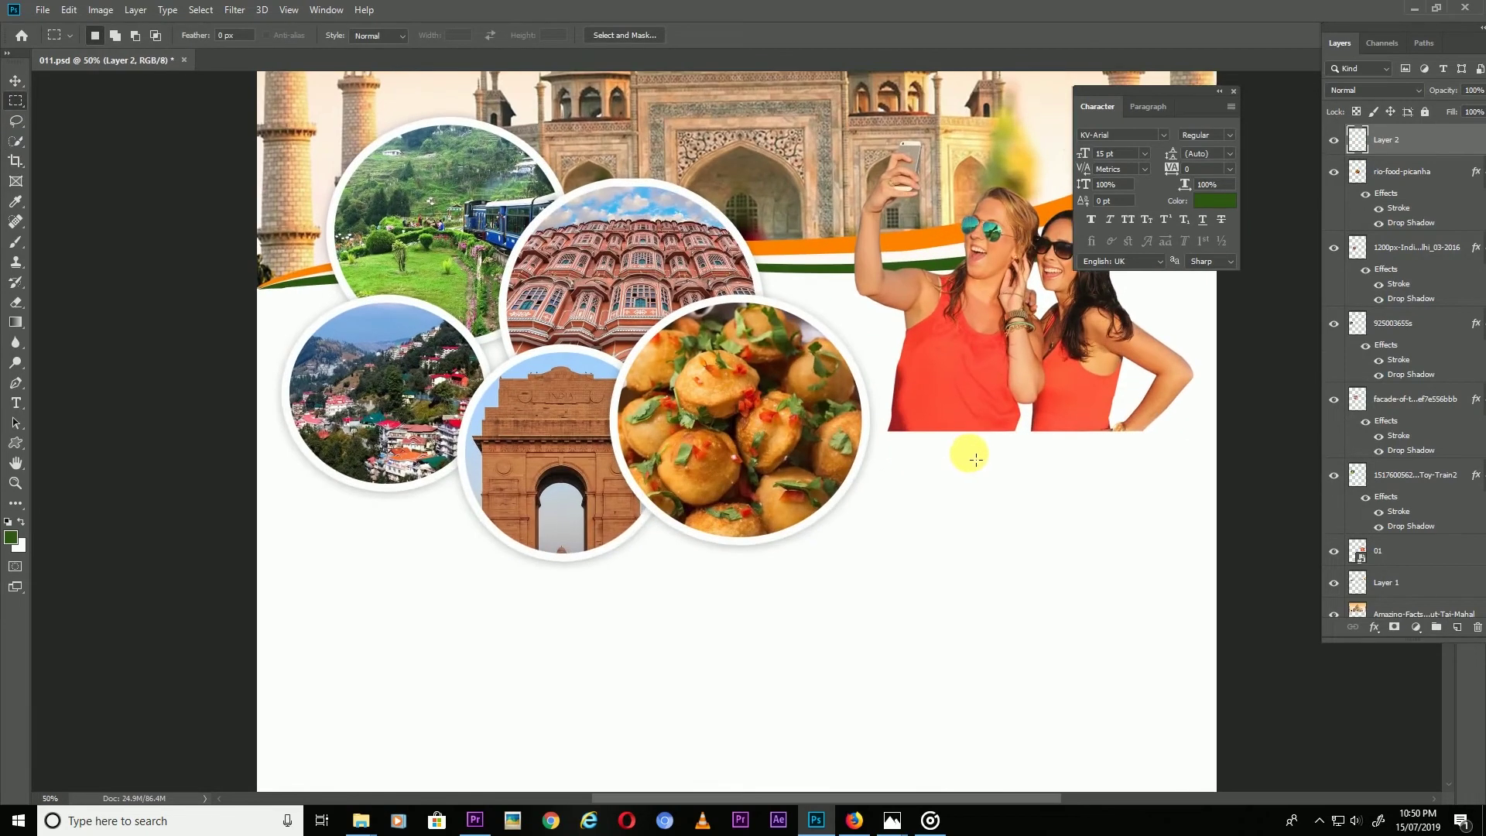
scroll(968, 454, "up", 2)
scroll(812, 431, "up", 2)
- Fill a thin strip below the two women with dark green
left_click_drag(628, 399, 935, 406)
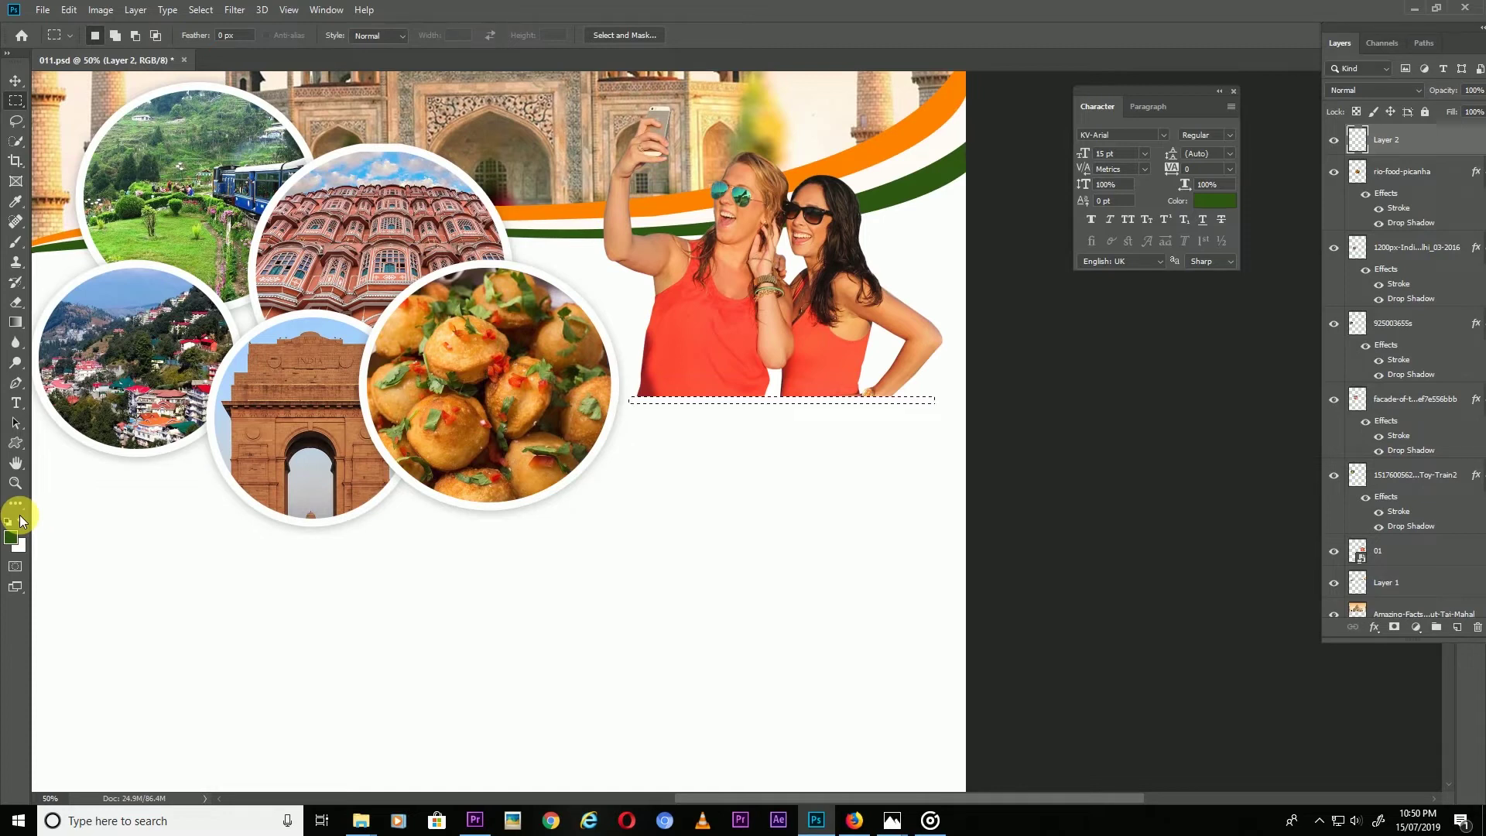
key("alt+BackSpace")
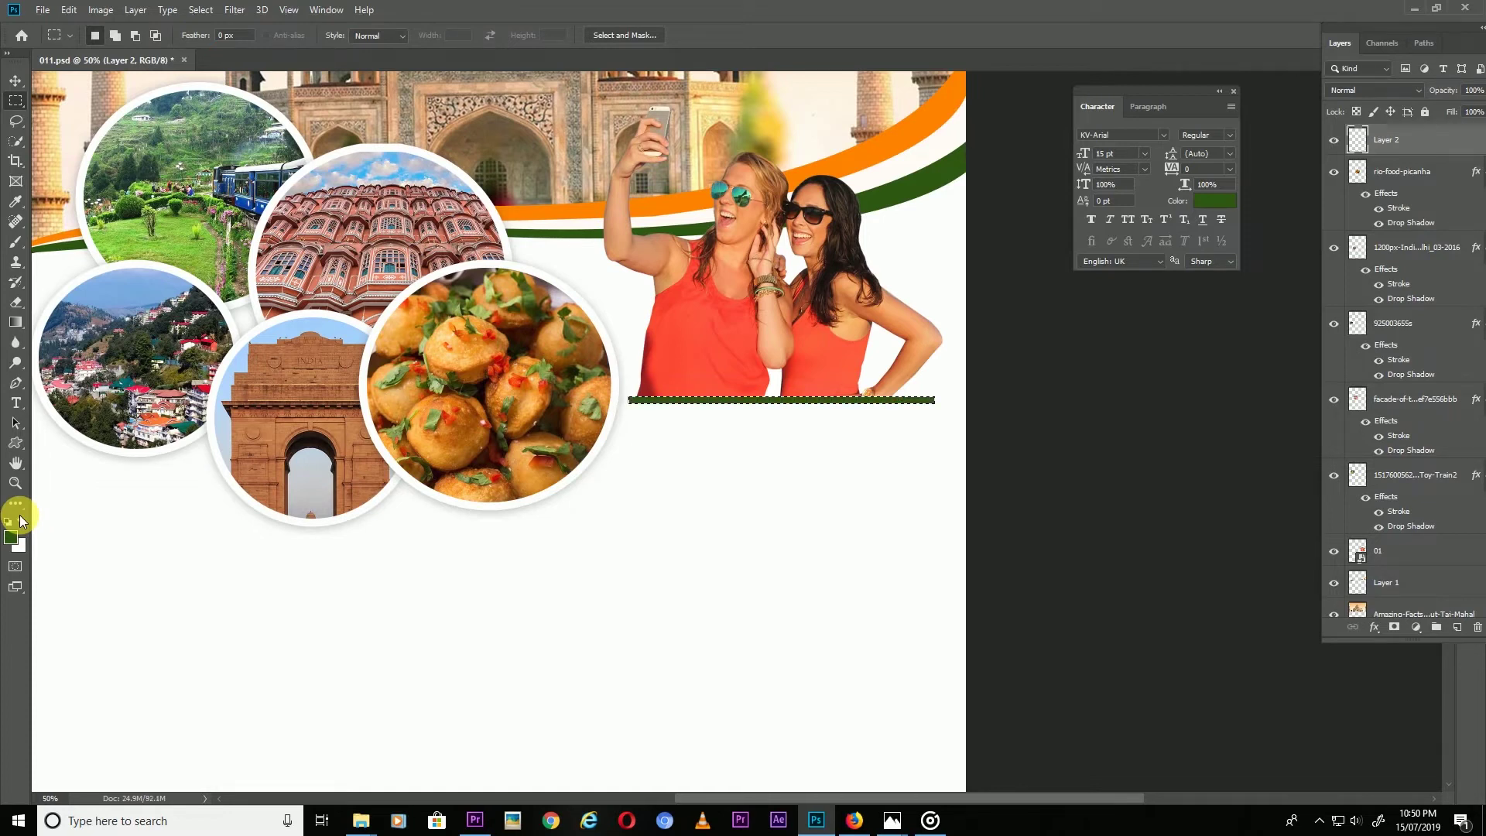
key("v")
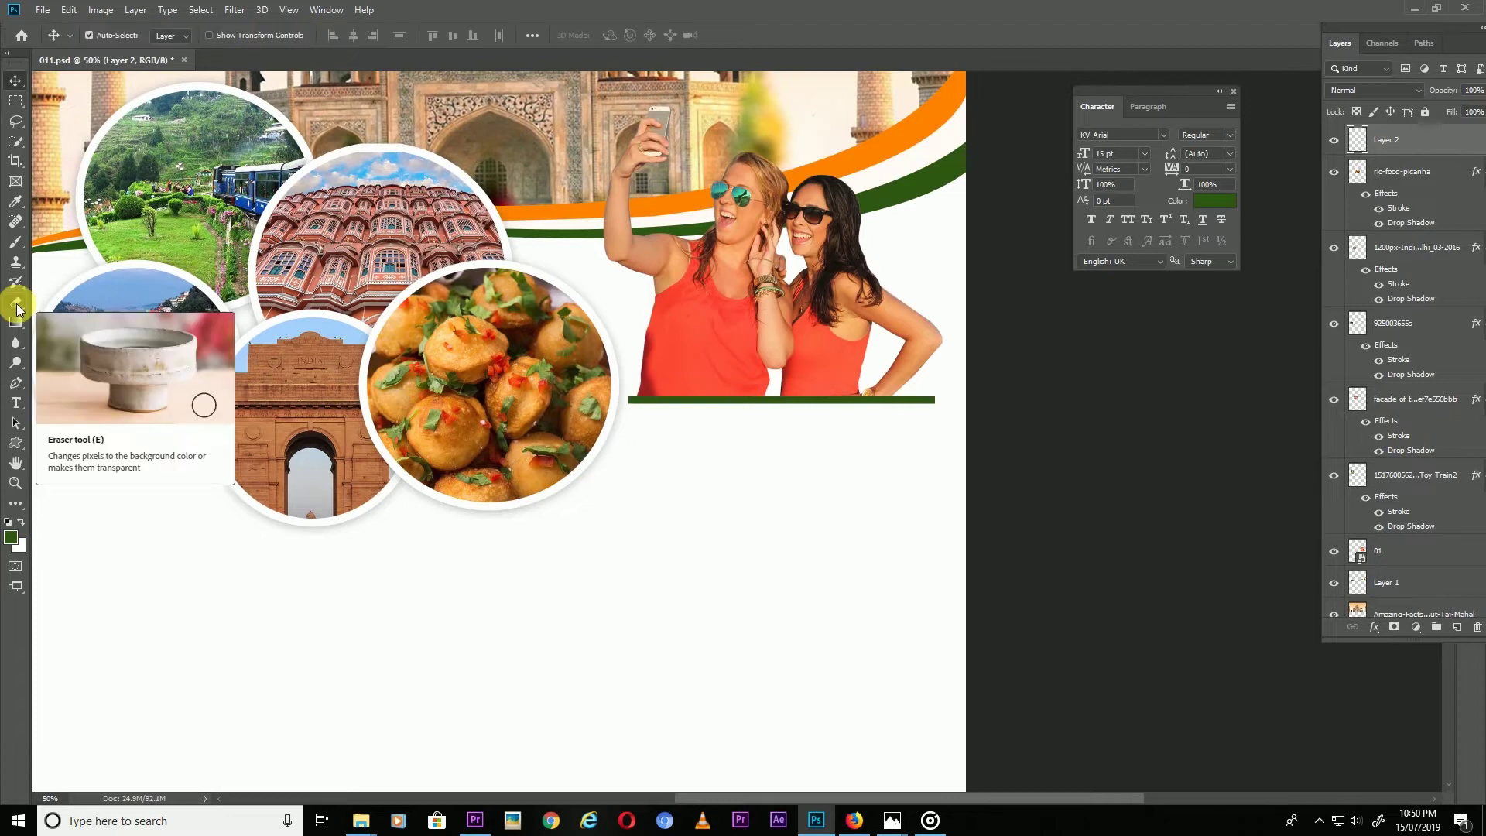
key("ctrl+minus")
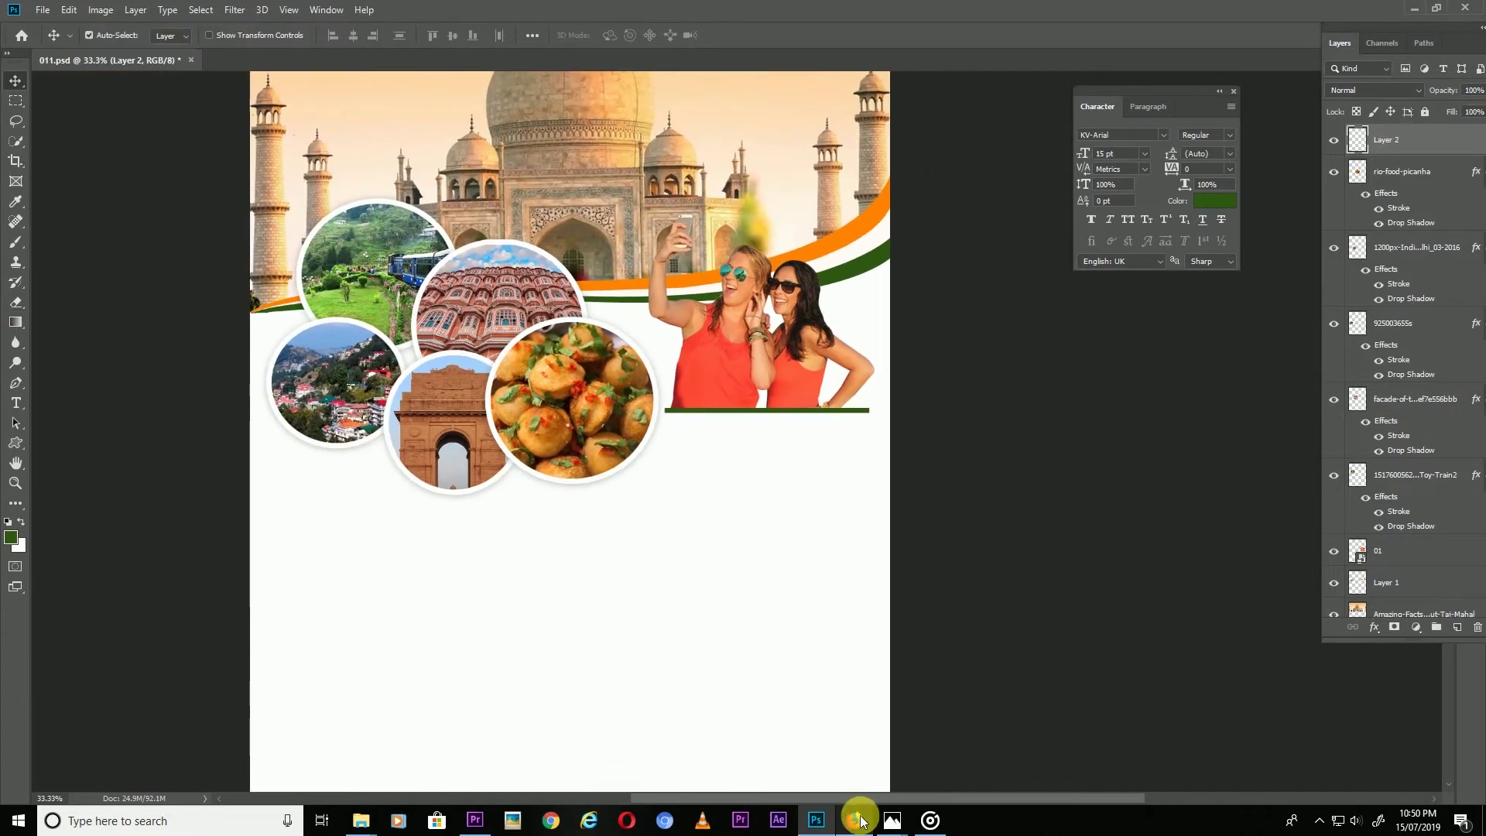
left_click(853, 821)
- Open the India travel brief email and select 'Travel to India with 22 years Specialist'
left_click(261, 13)
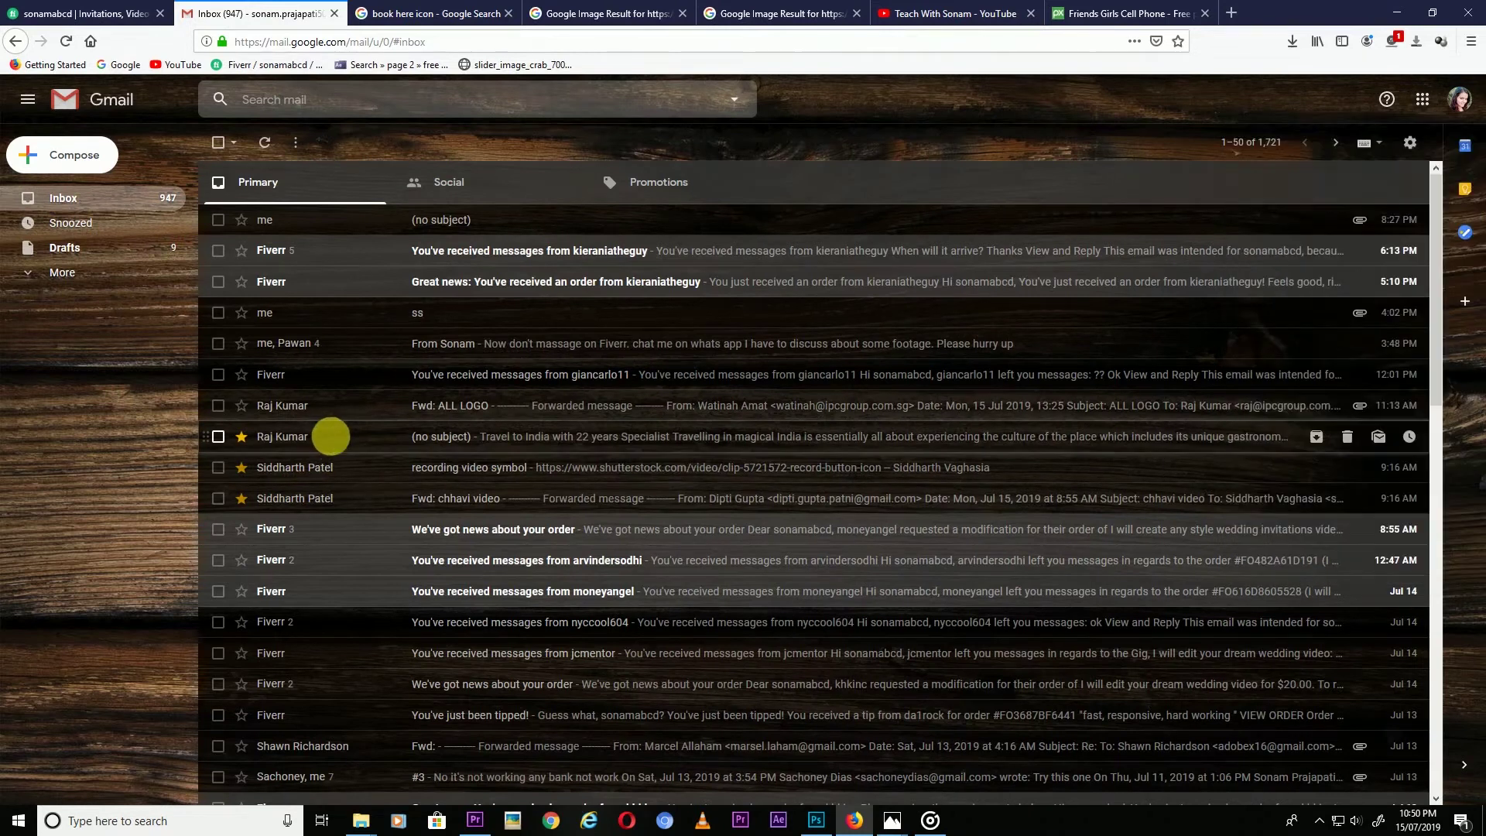
left_click(333, 434)
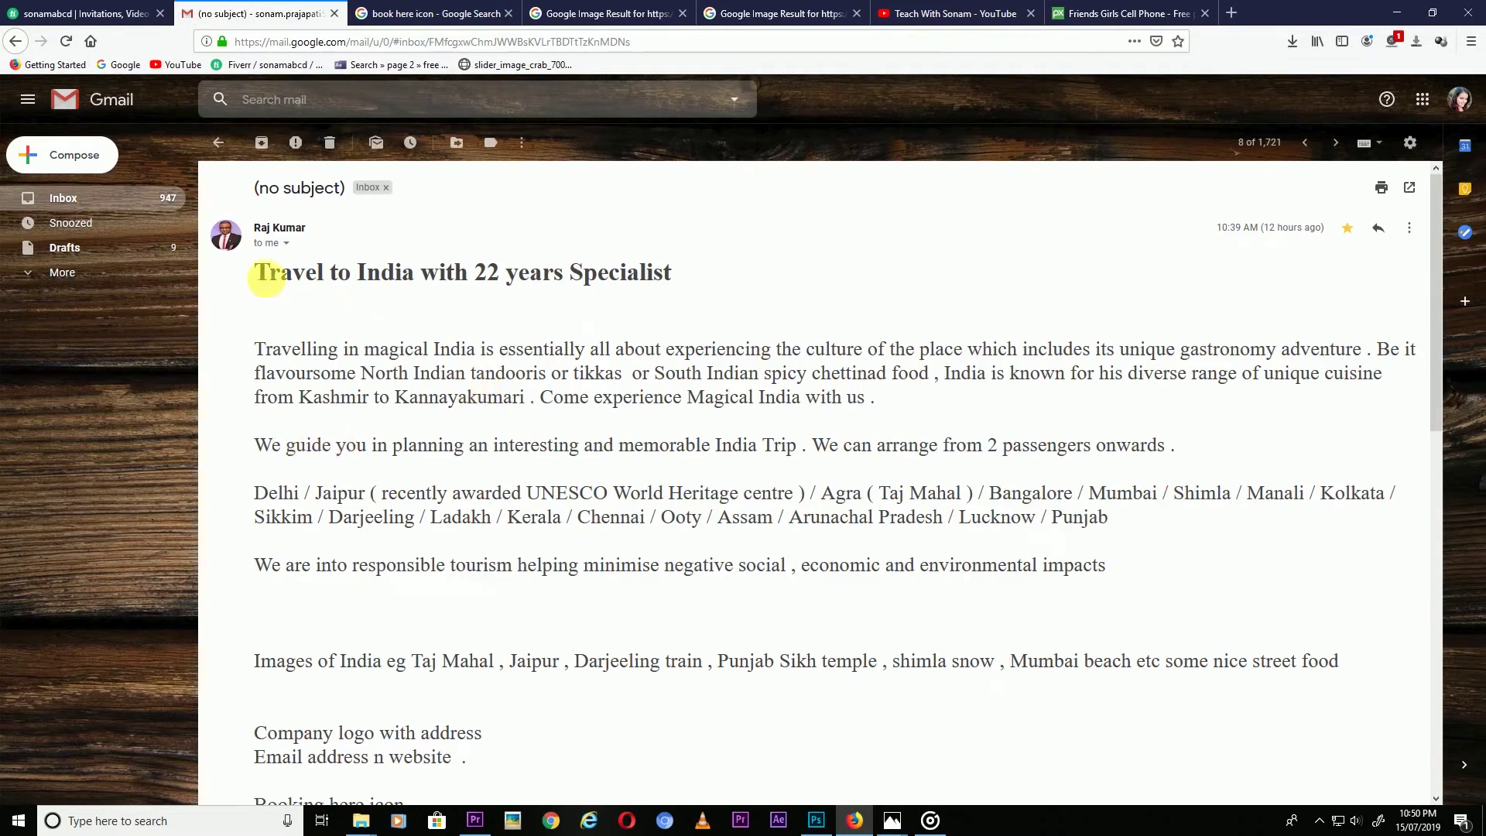
left_click_drag(265, 282, 627, 281)
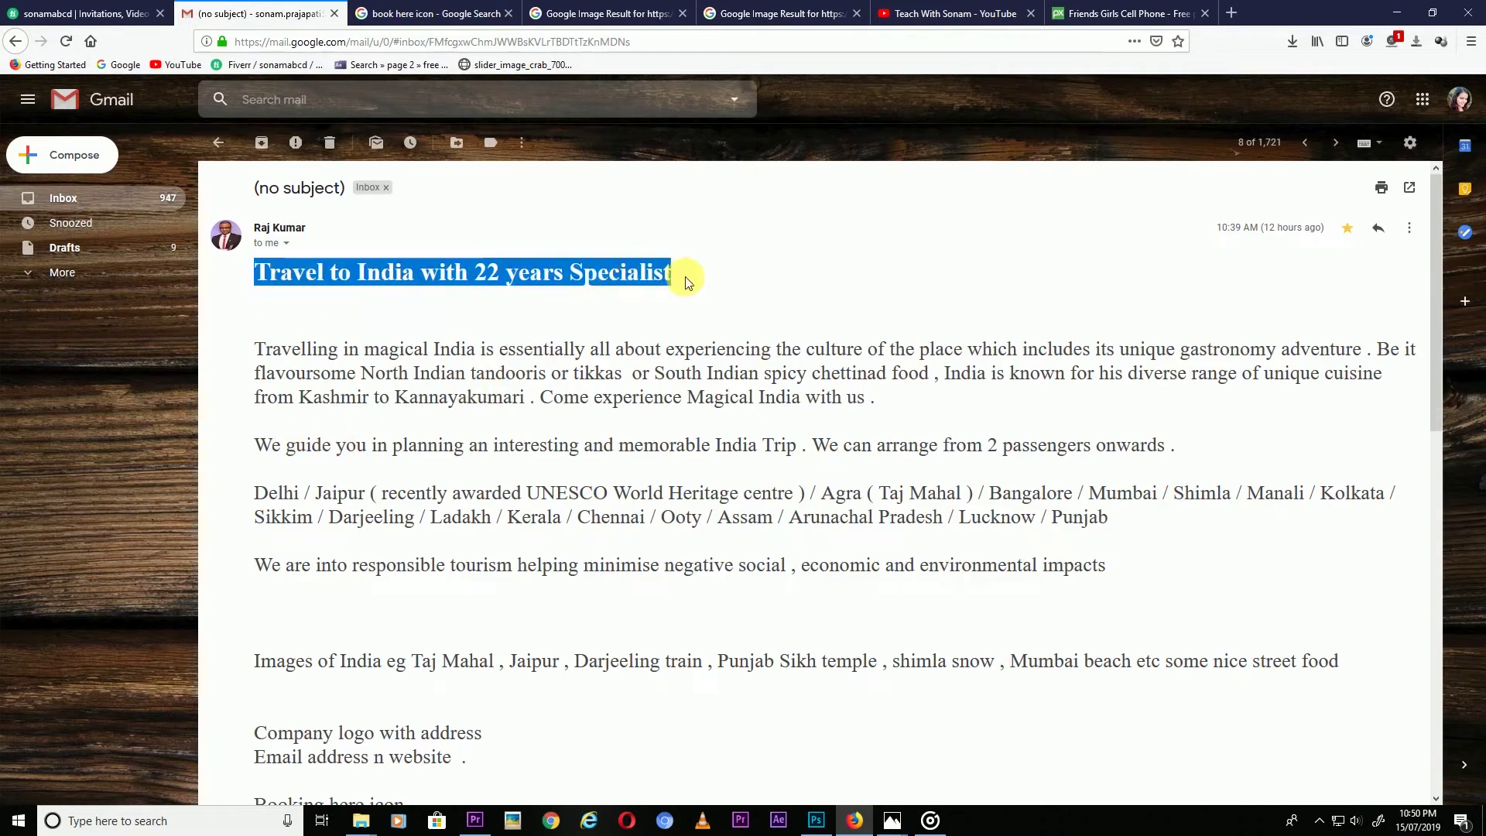
left_click(818, 821)
- Paste the copied heading below the green bar, breaking the line after 'India'
key("t")
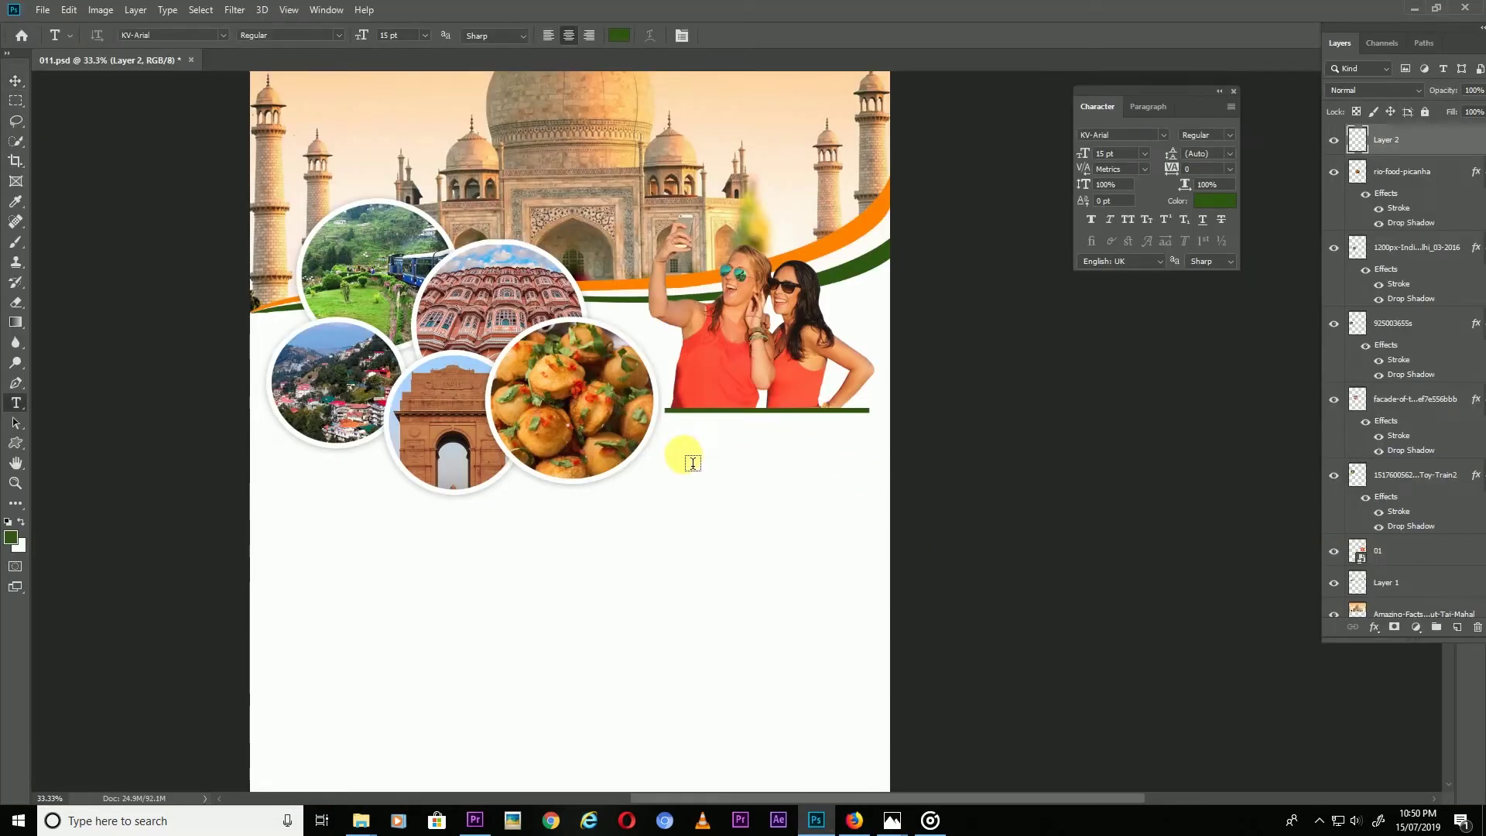
left_click(691, 464)
type("Travel to India with 22 years Specialist")
left_click_drag(706, 494, 756, 508)
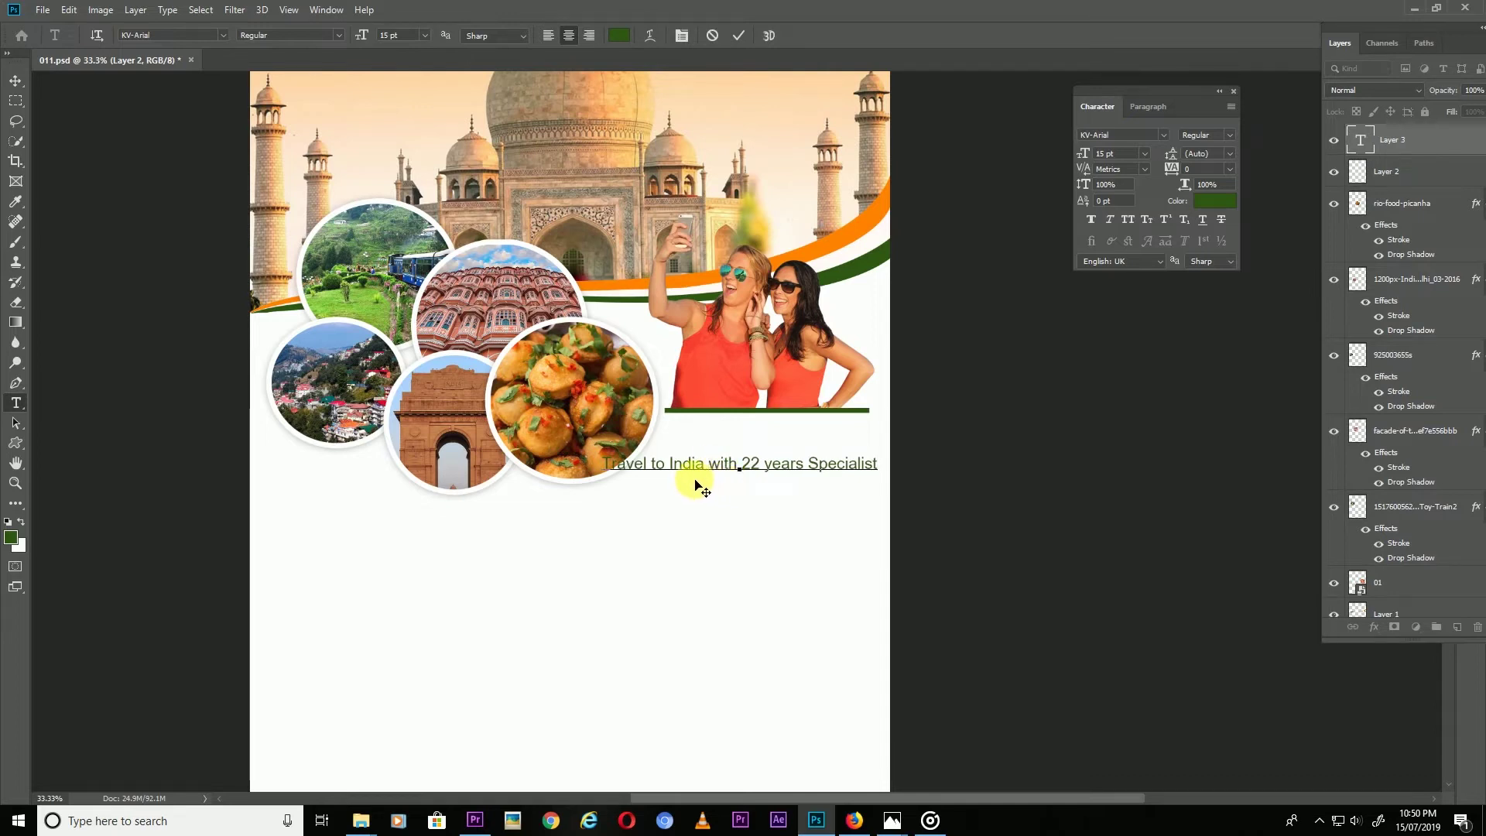
key("Return")
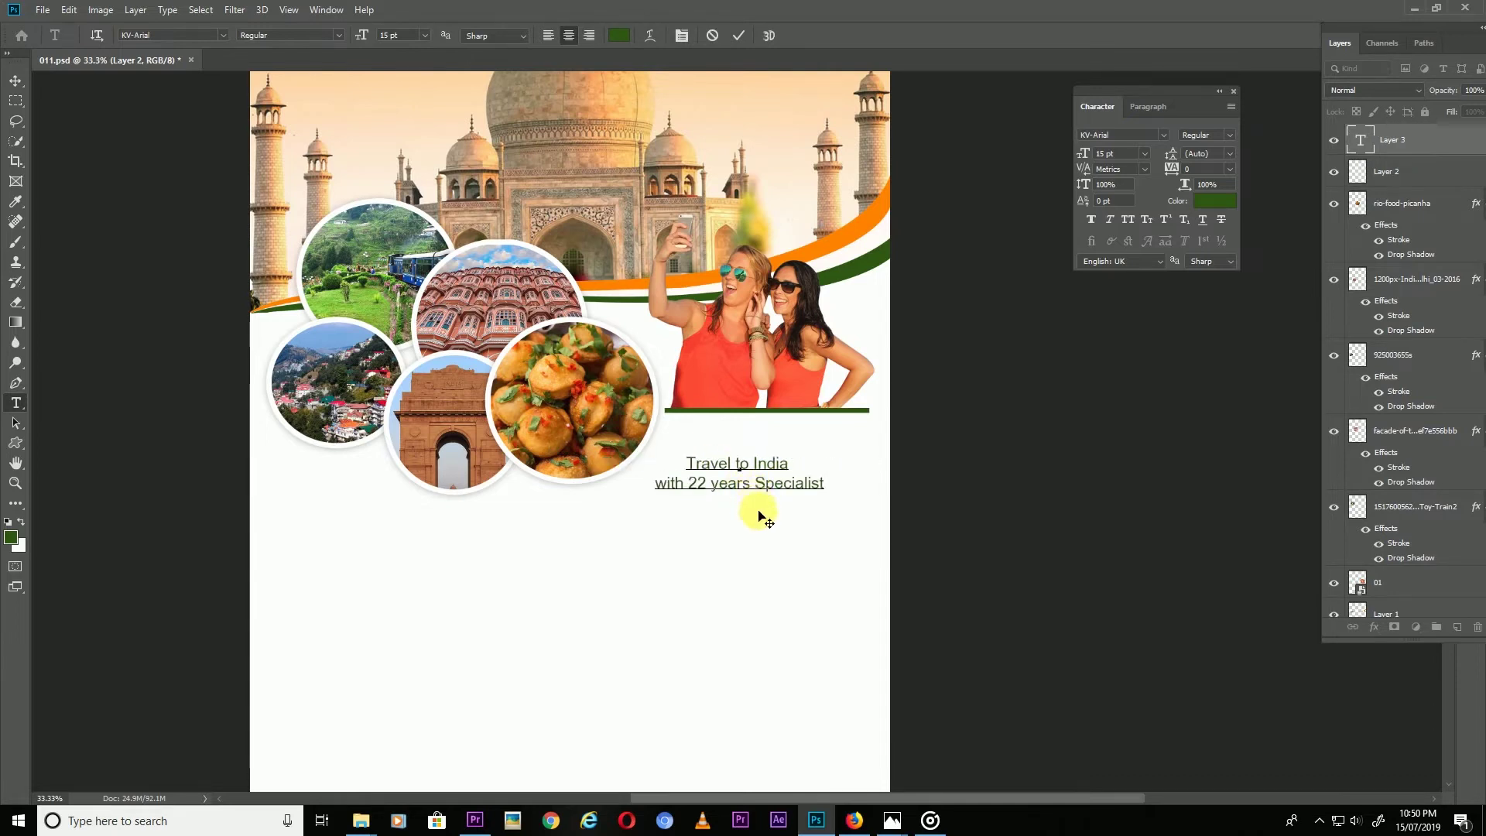
key("ctrl+a")
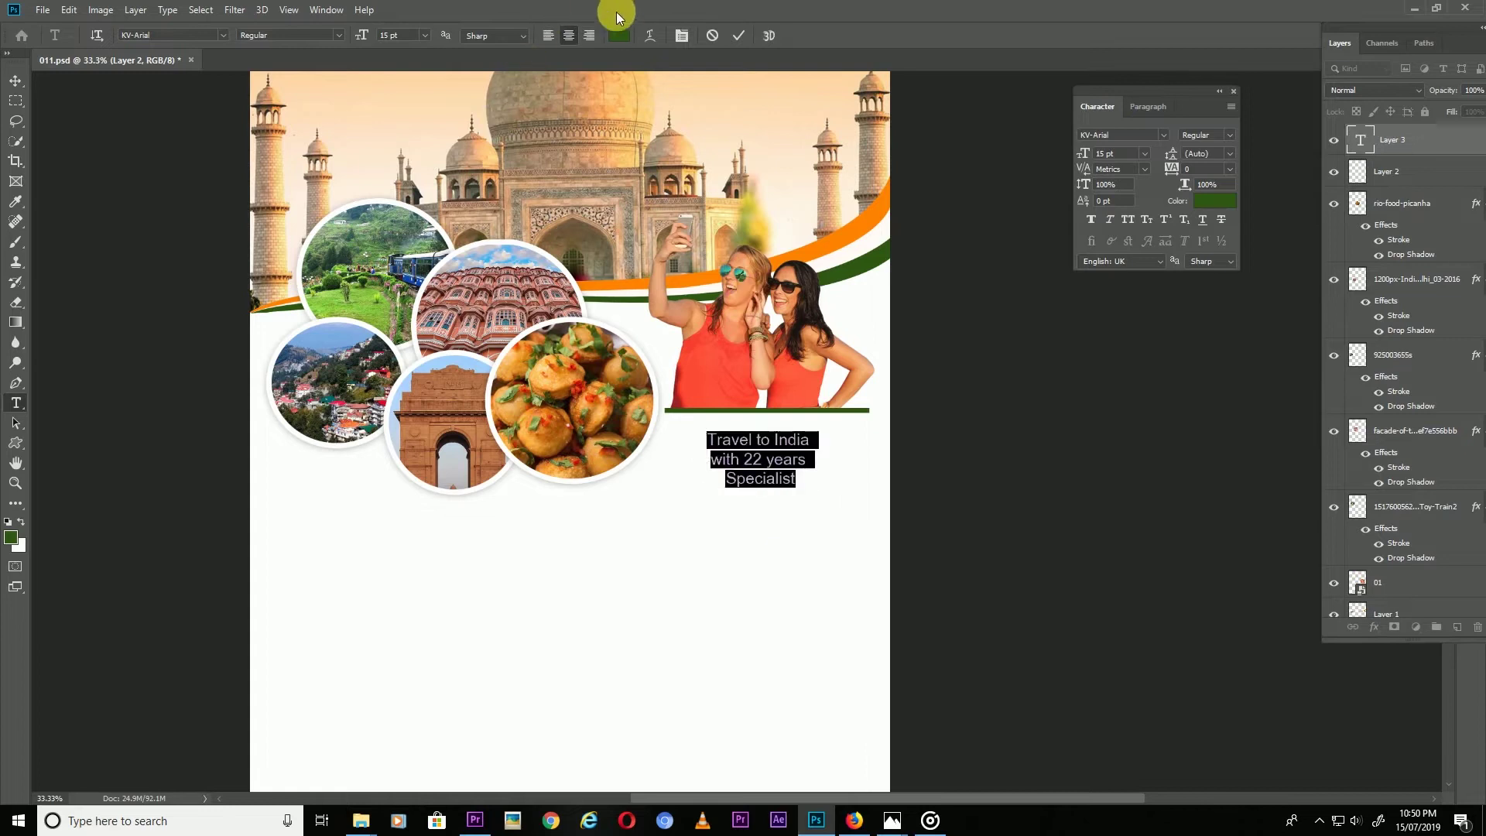
- Make the heading orange at 22 pt in the new font, nudged up under the line
left_click(619, 36)
left_click(405, 470)
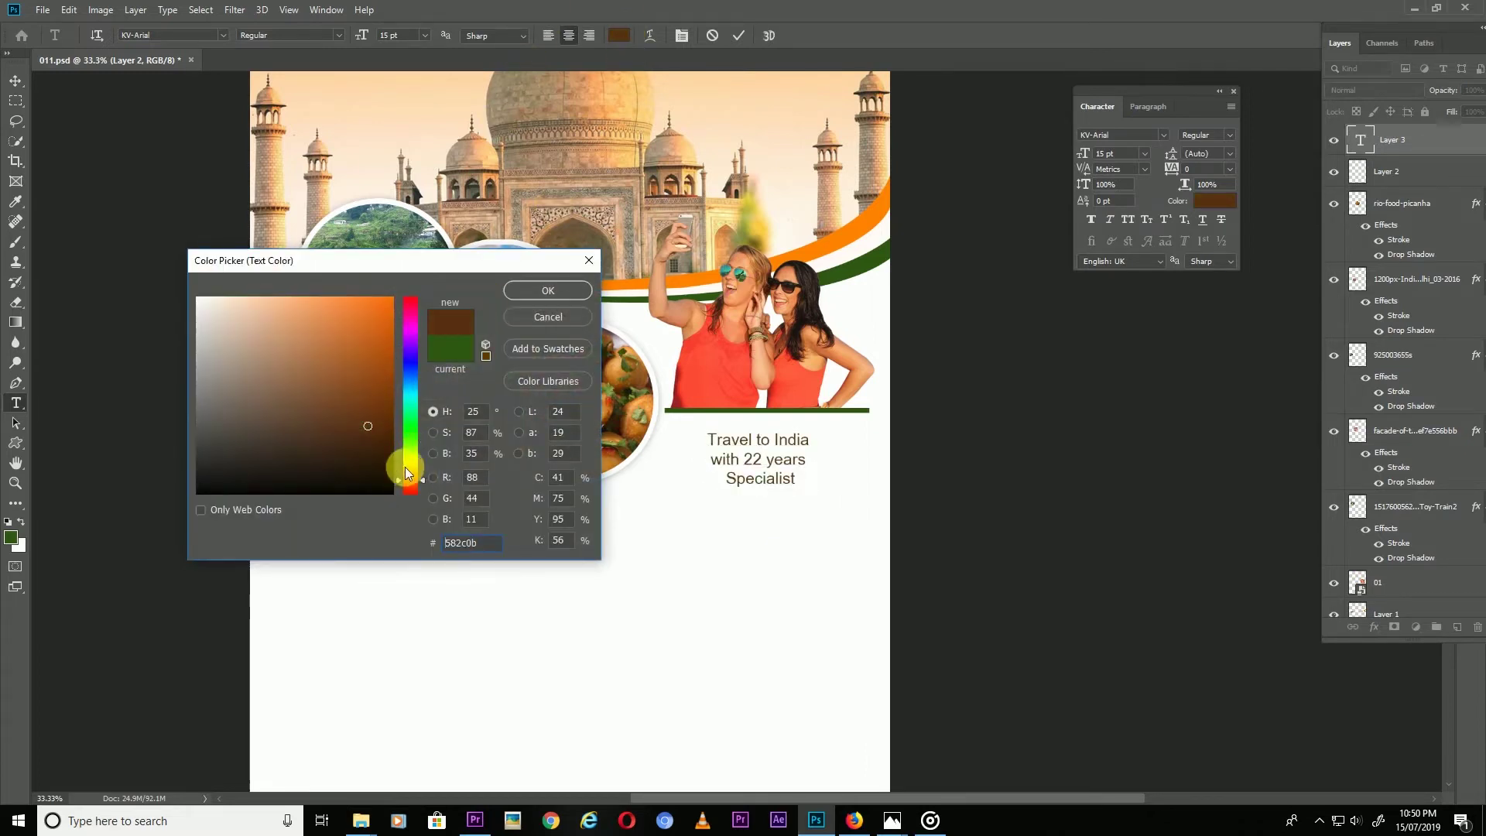
left_click(379, 329)
left_click(565, 287)
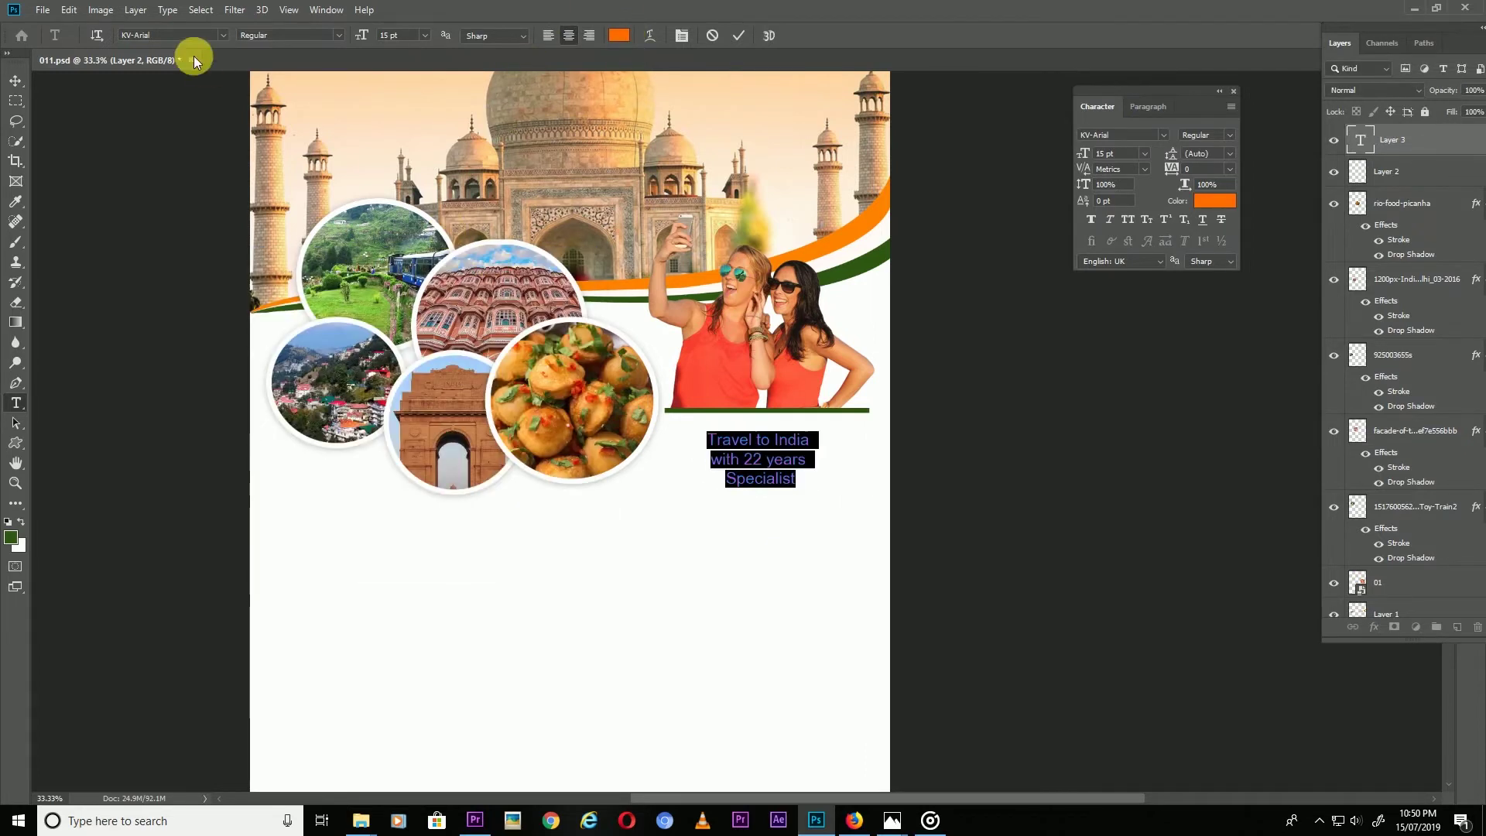
type("HP")
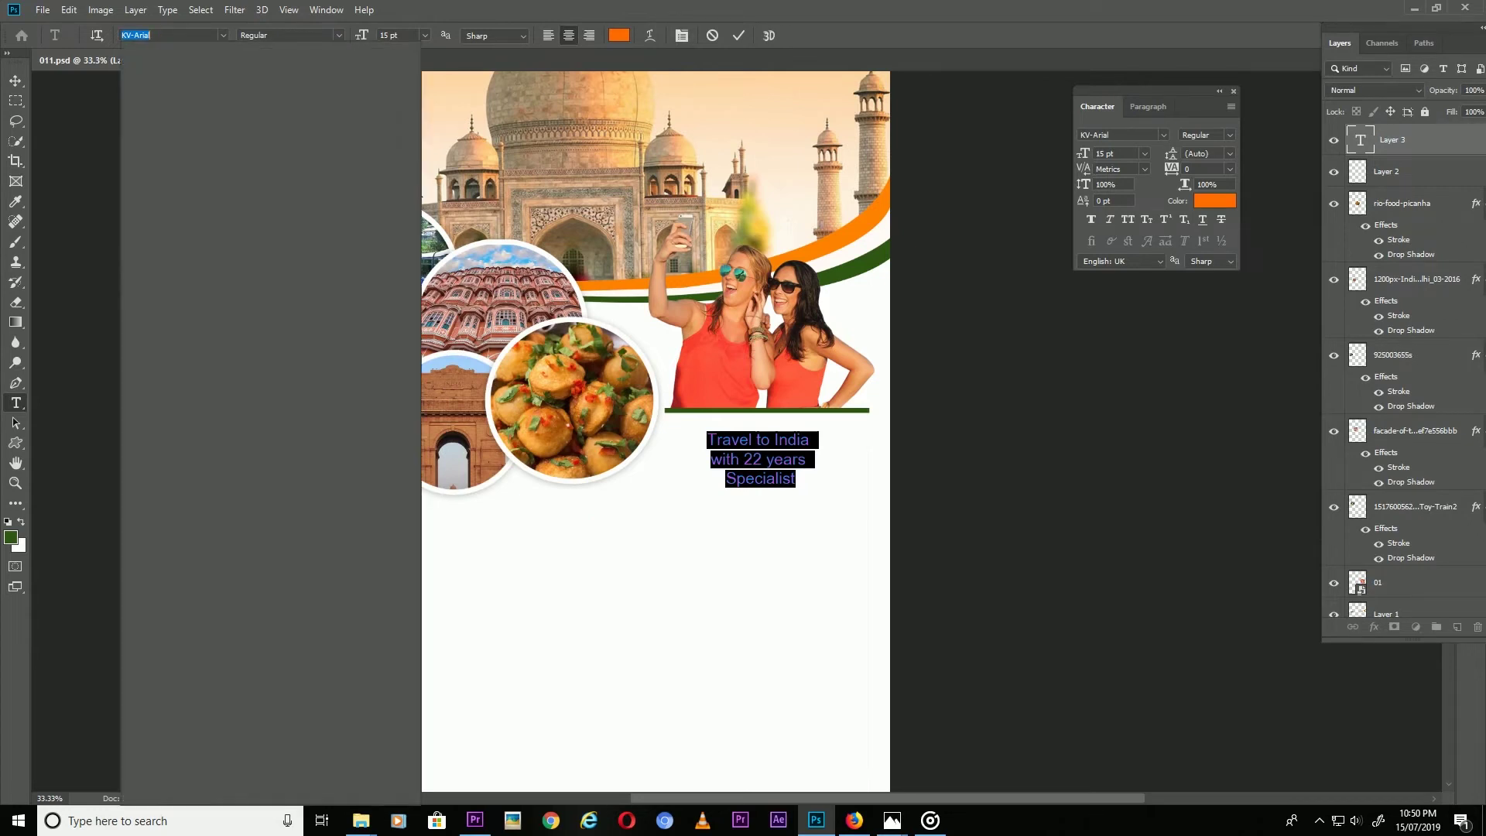
key("Return")
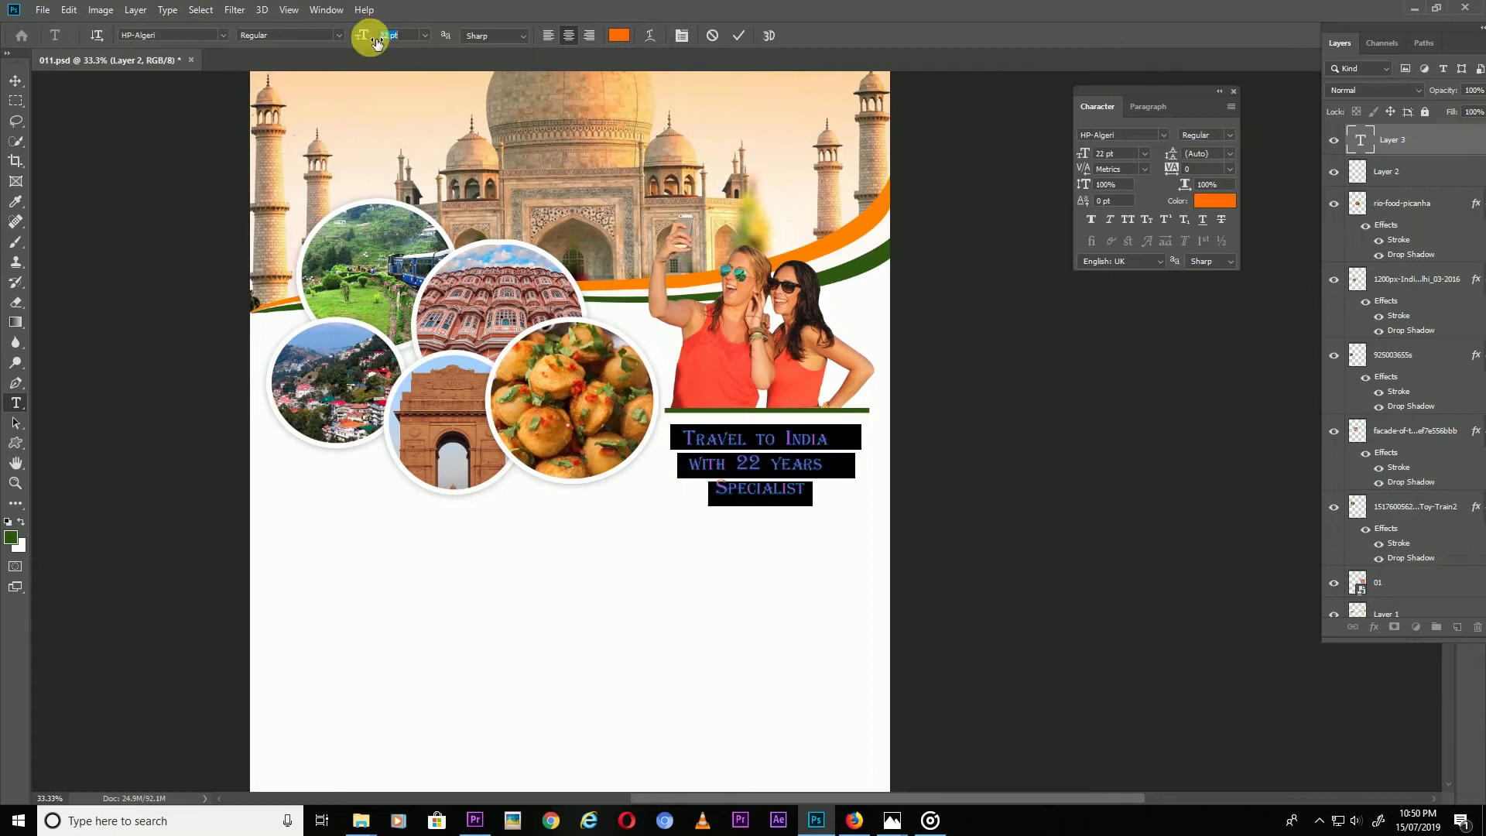
left_click_drag(368, 38, 375, 37)
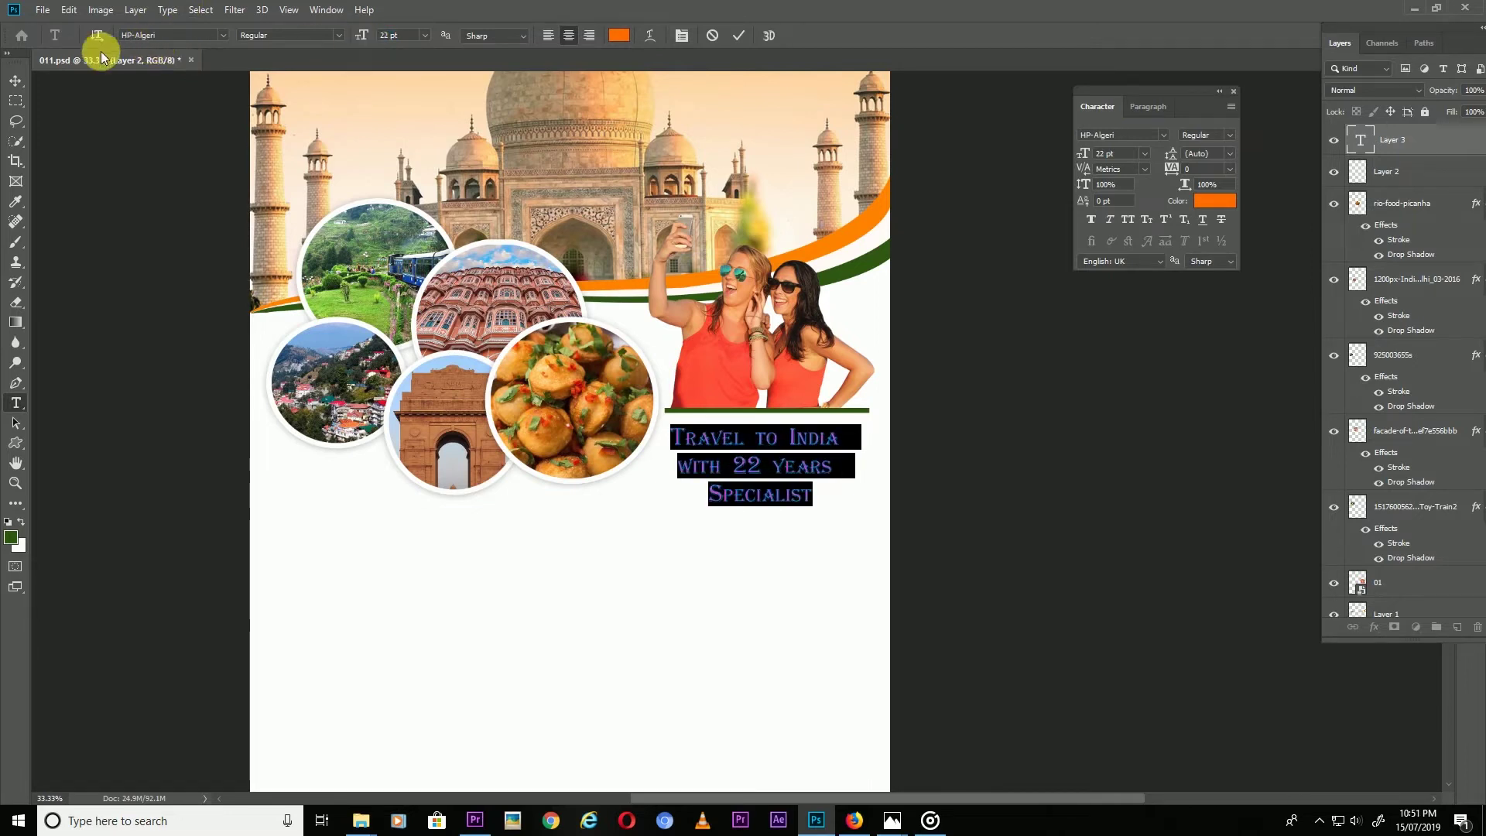
left_click(13, 84)
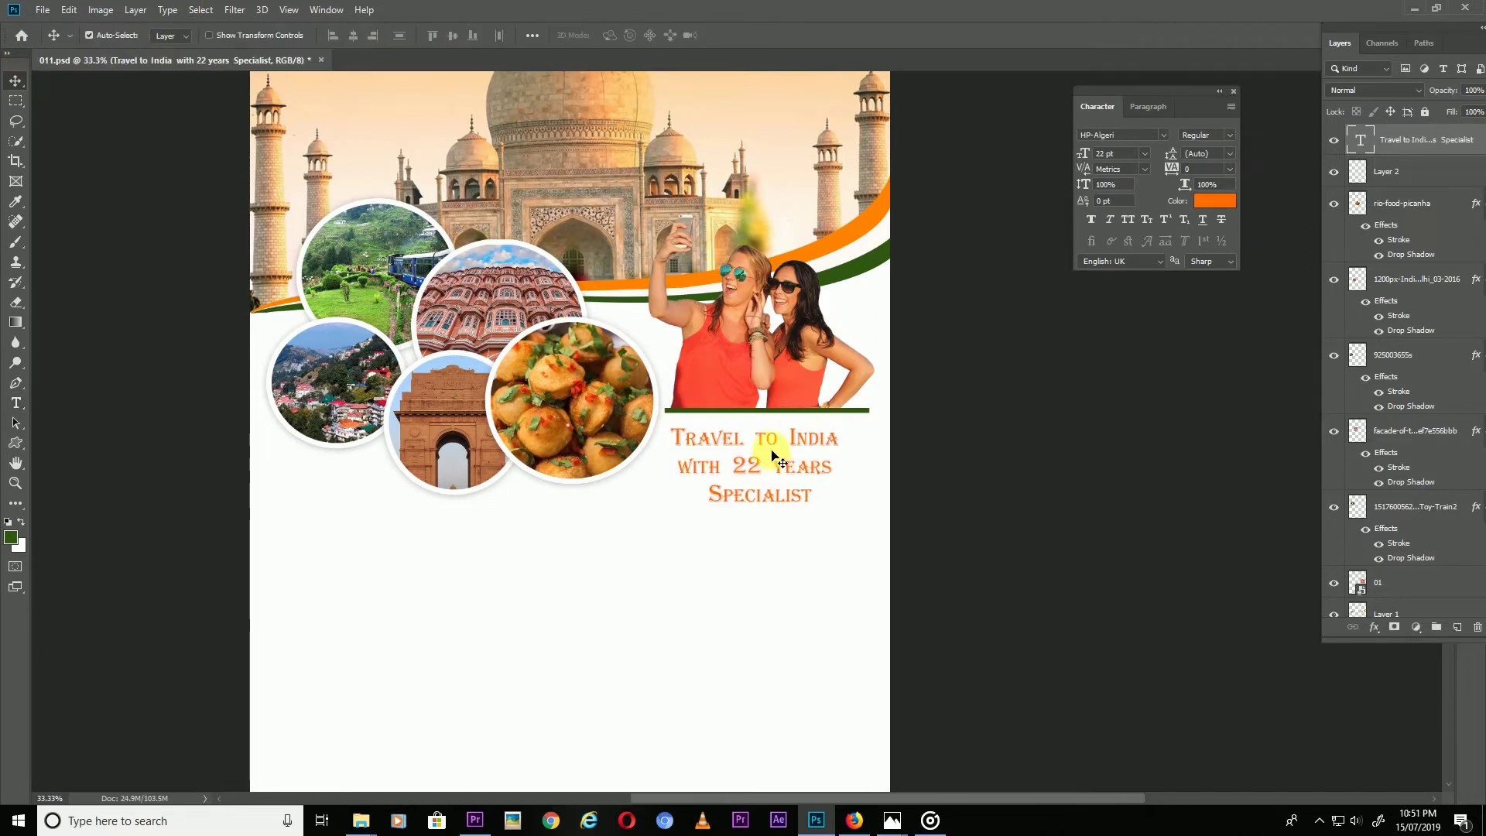
left_click_drag(770, 448, 770, 440)
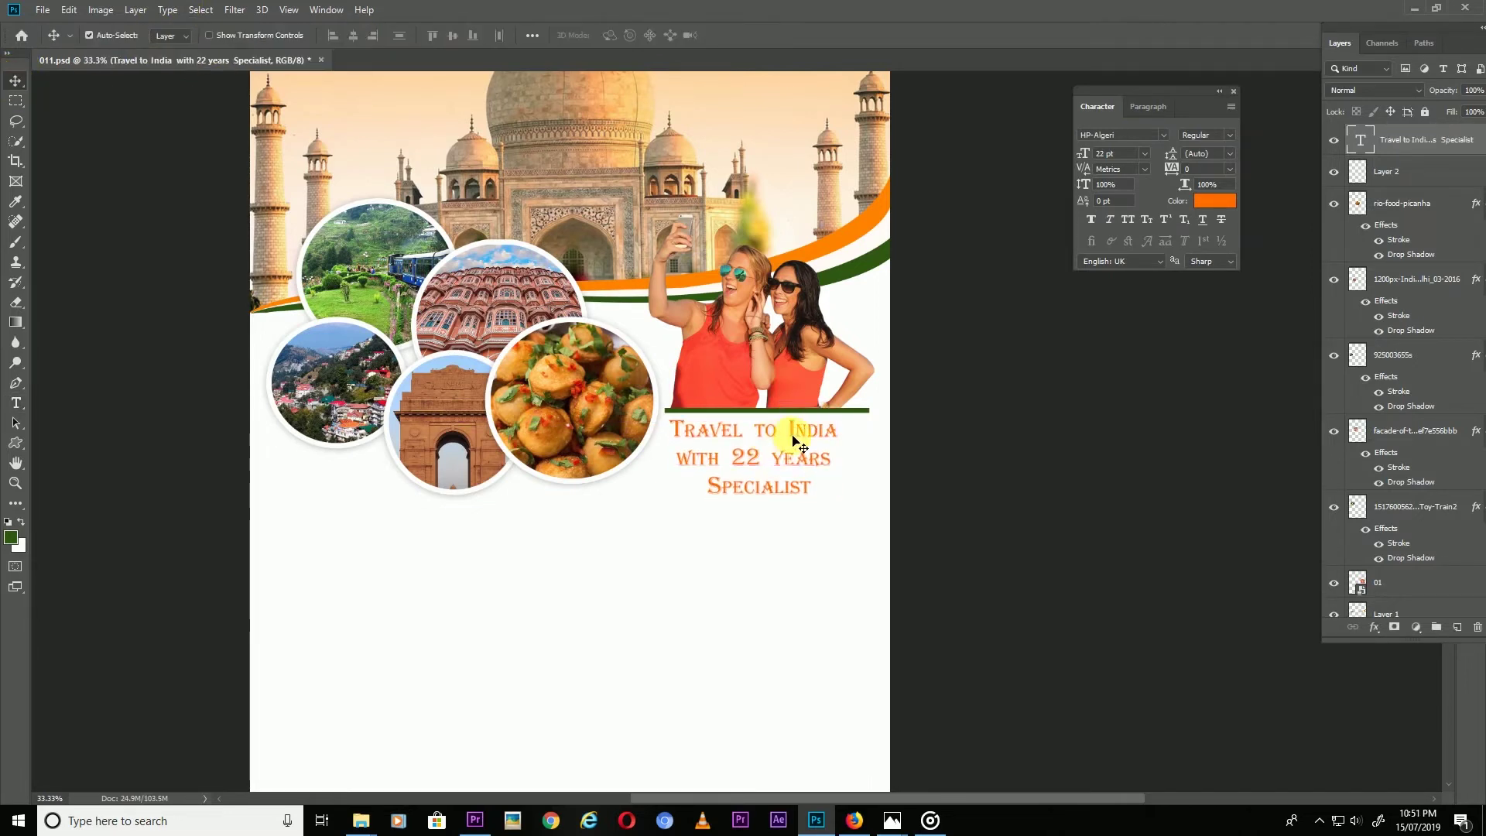
- Duplicate the green line's Layer 2 and move the copy below 'Specialist'
right_click(850, 419)
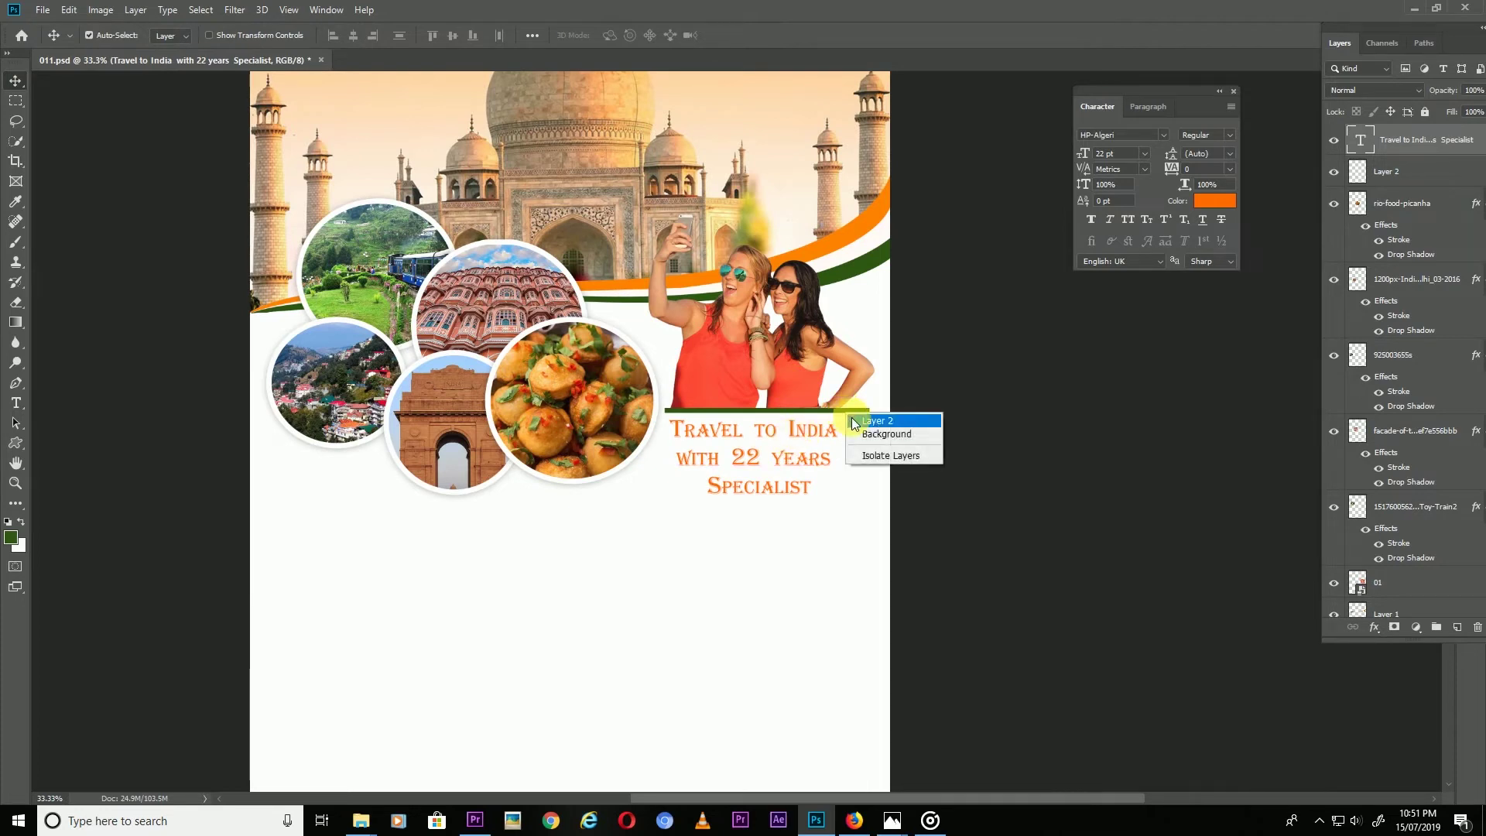
left_click(879, 420)
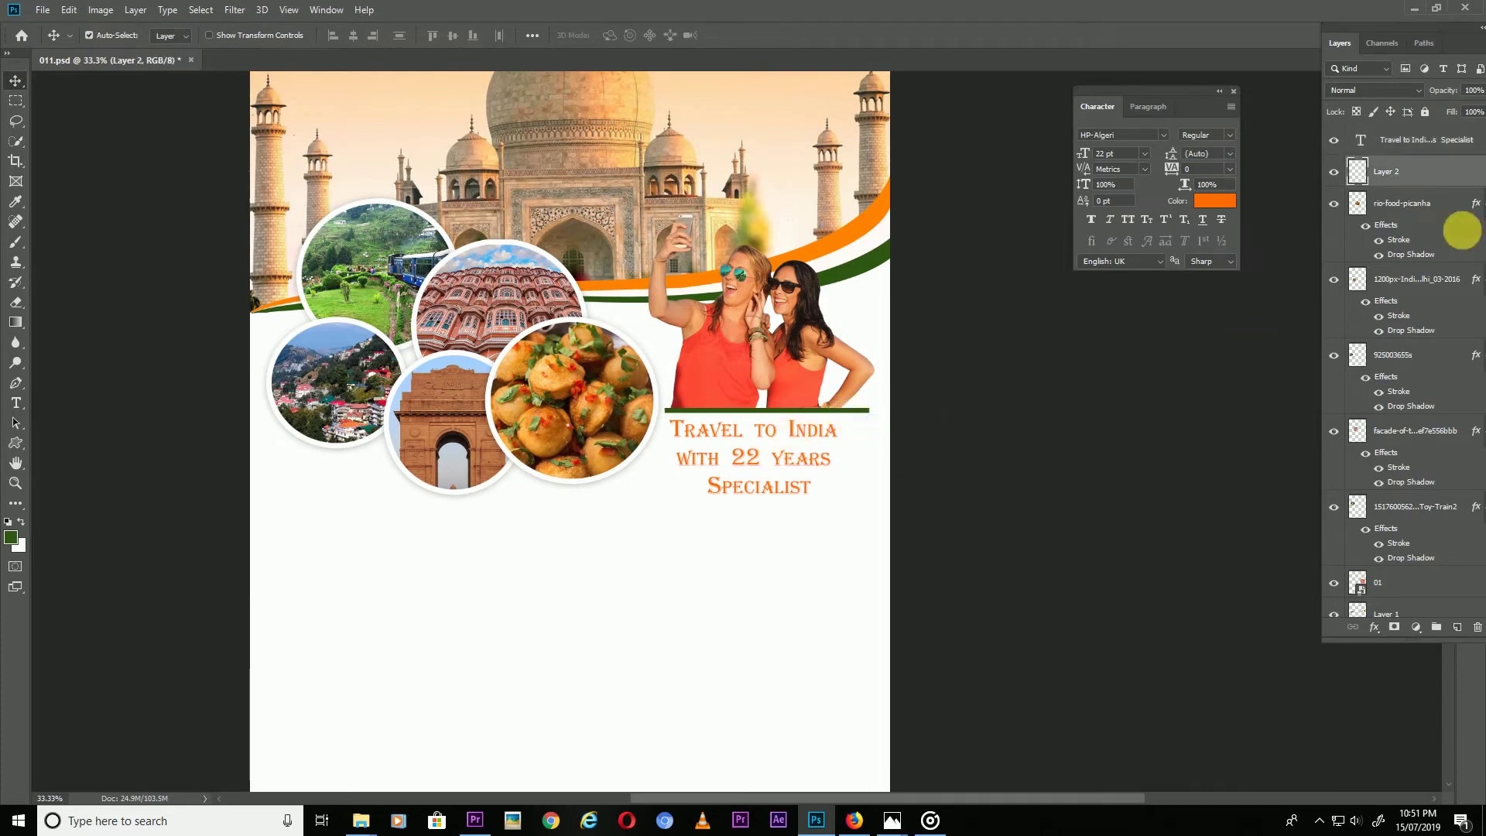
left_click(1334, 172)
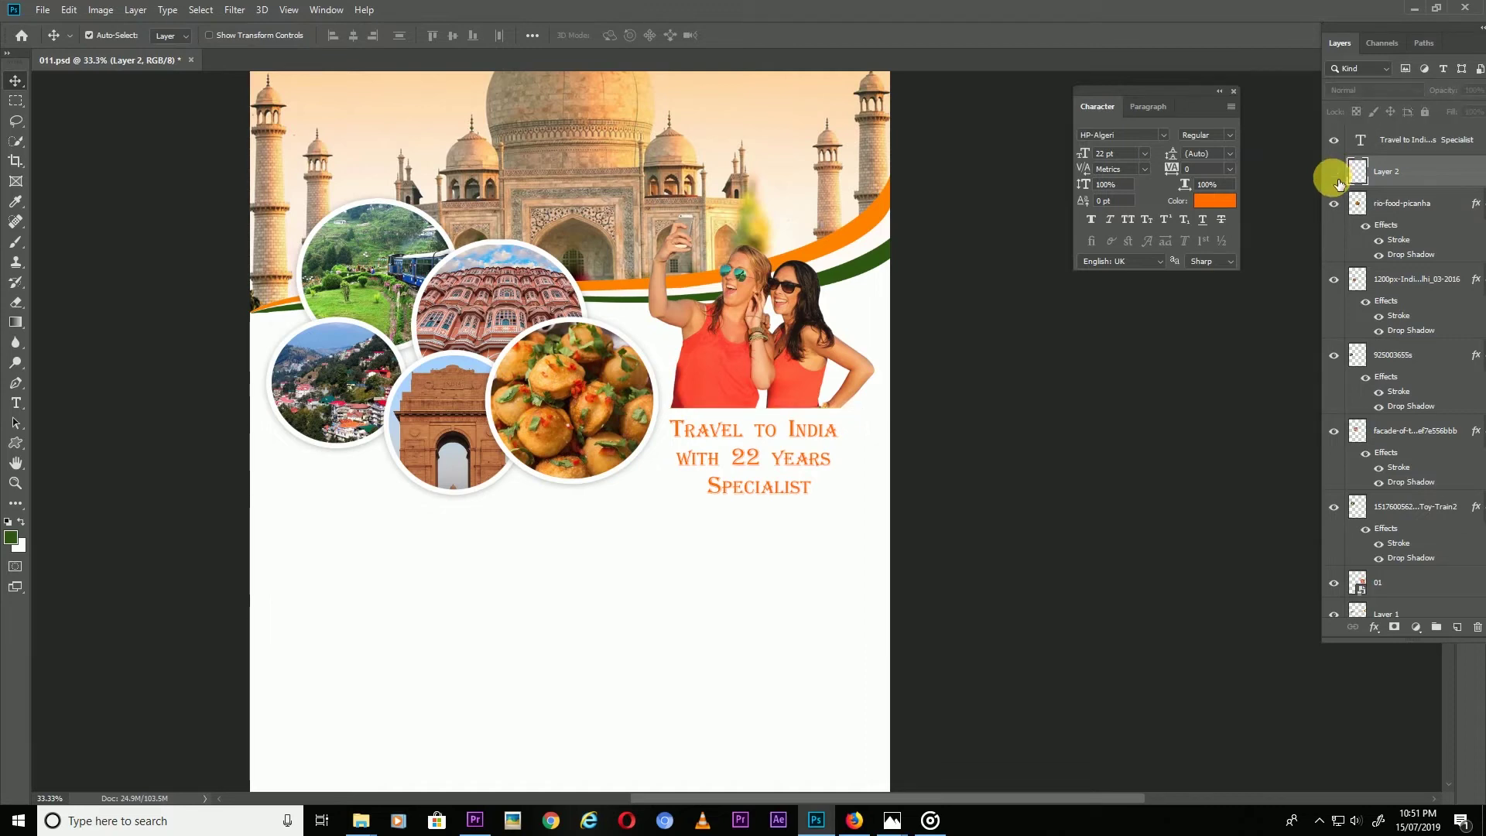
key("ctrl+j")
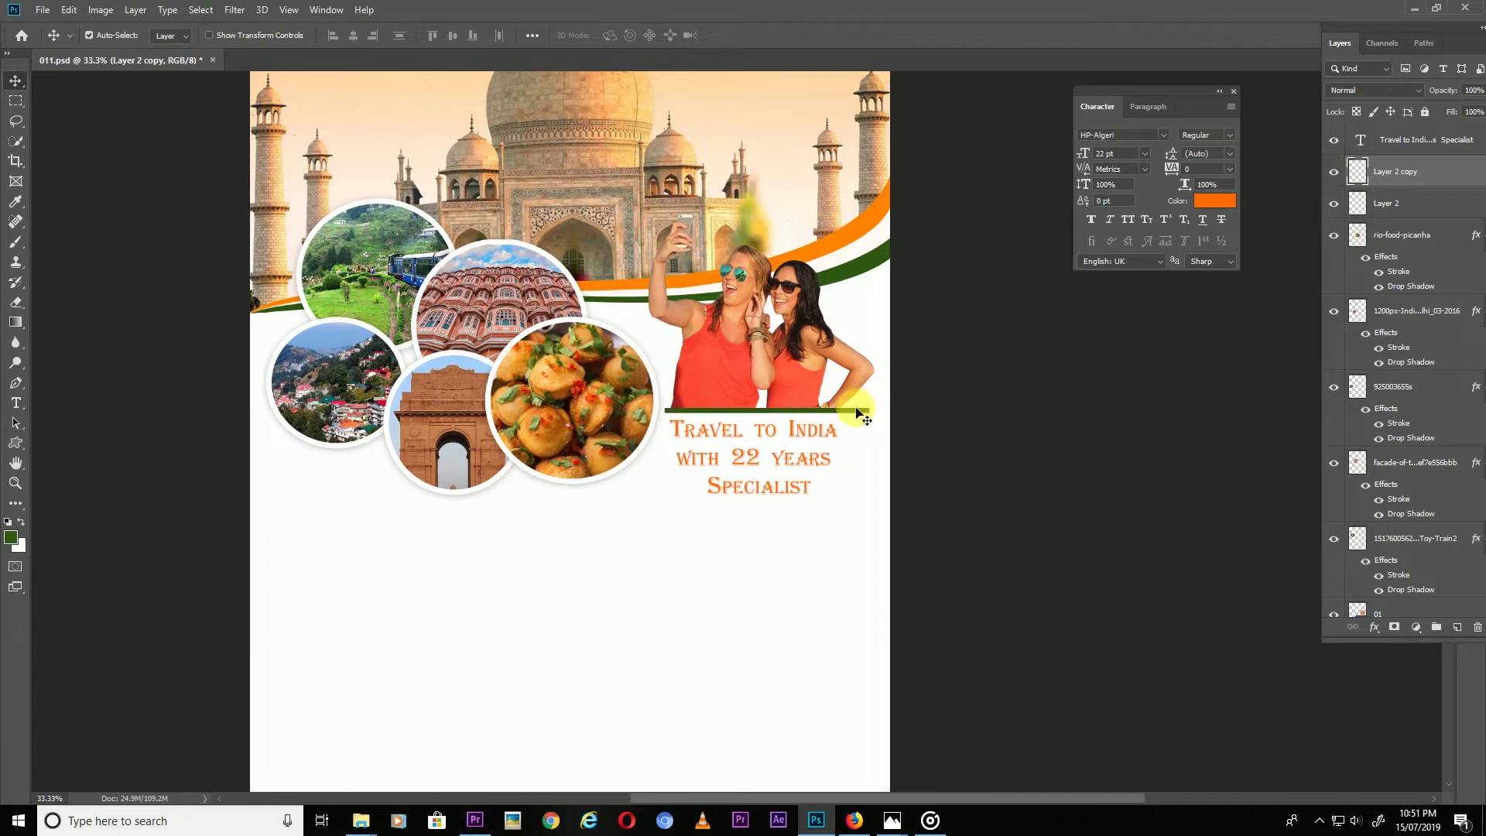
left_click(857, 413, "shift")
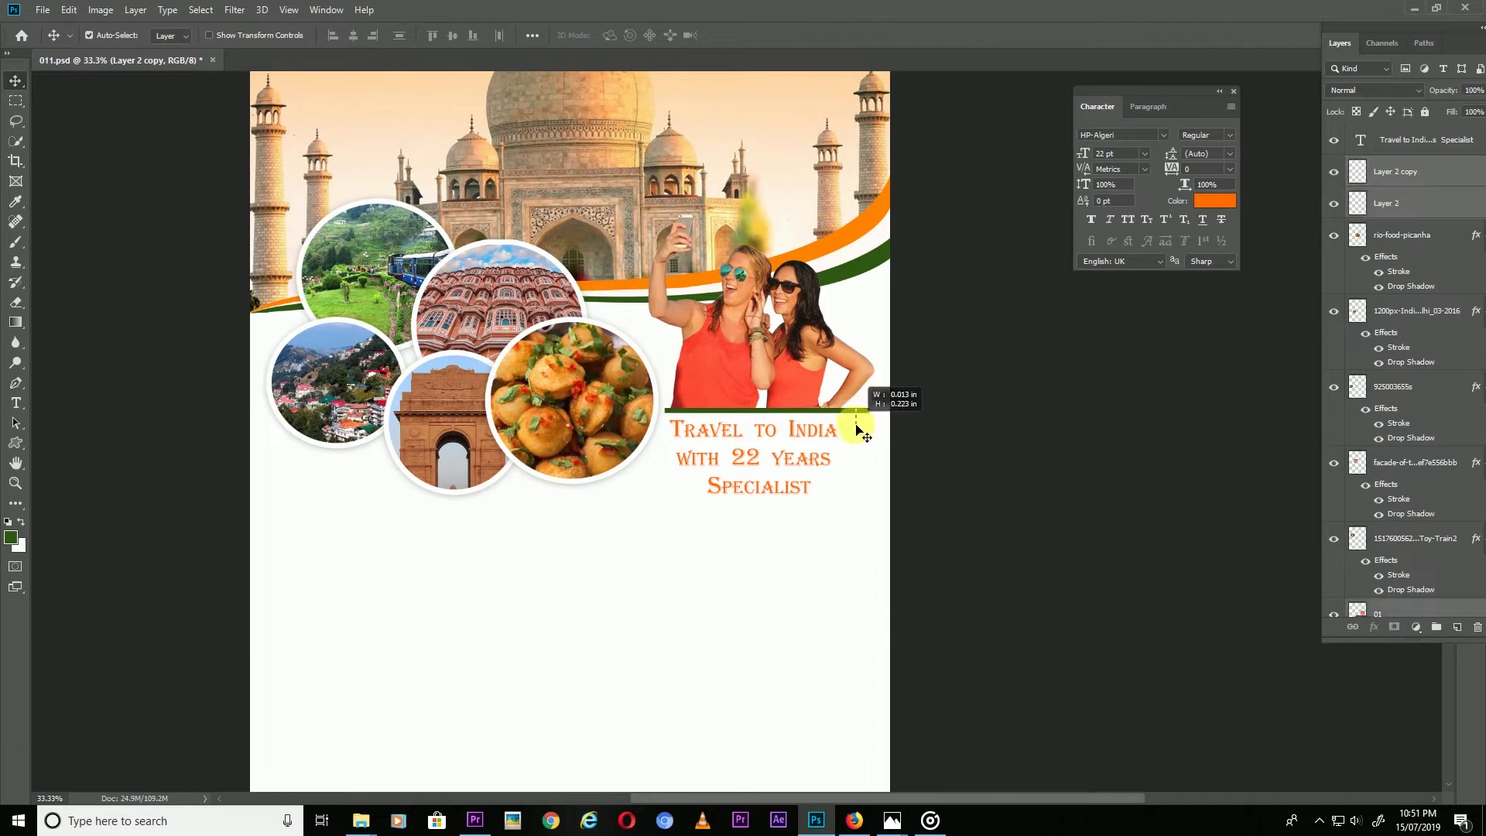
left_click(1402, 173)
left_click_drag(835, 423, 835, 502)
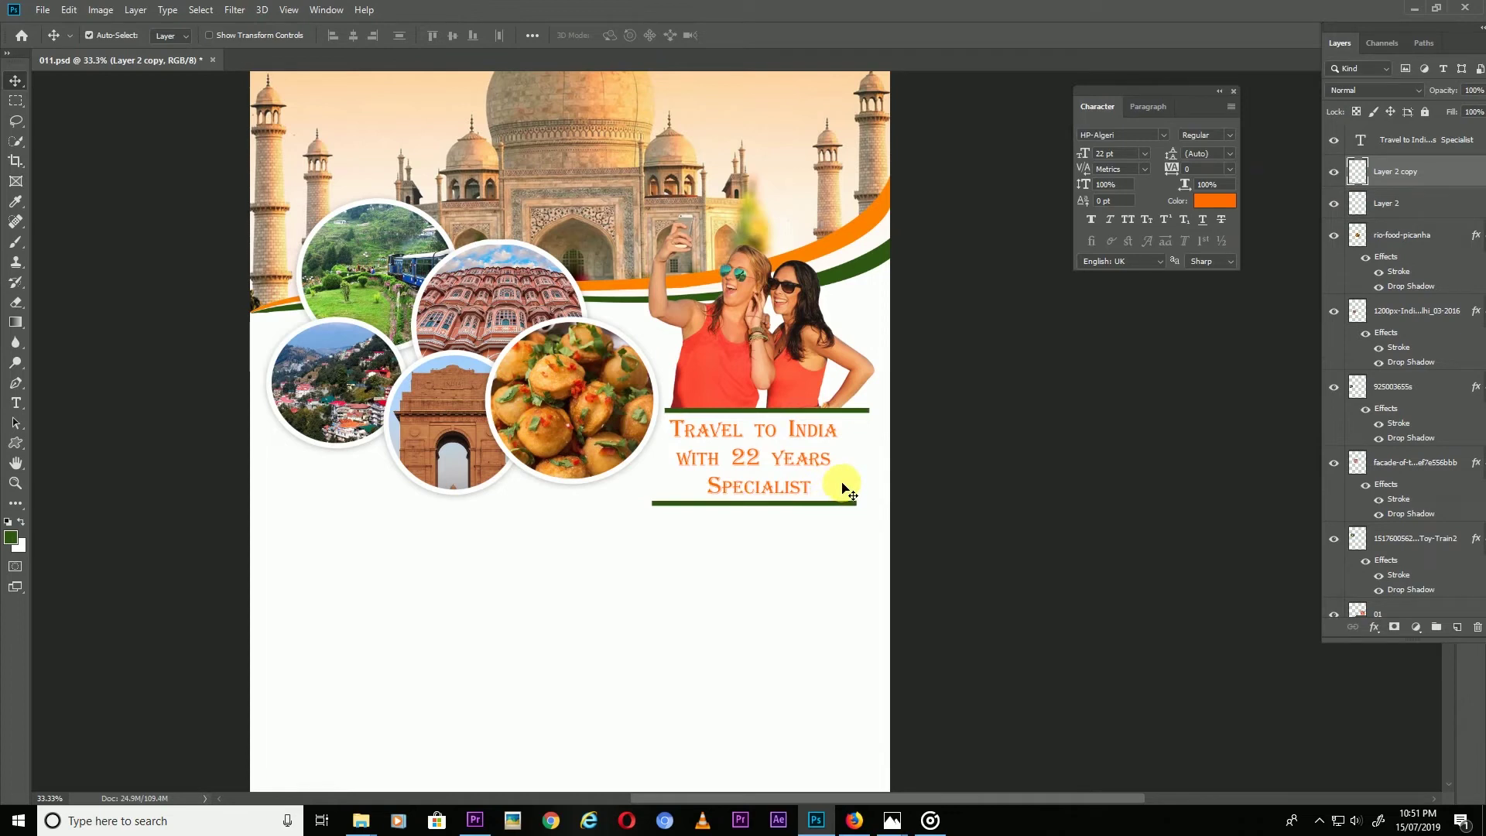
scroll(826, 494, "up", 2, "alt")
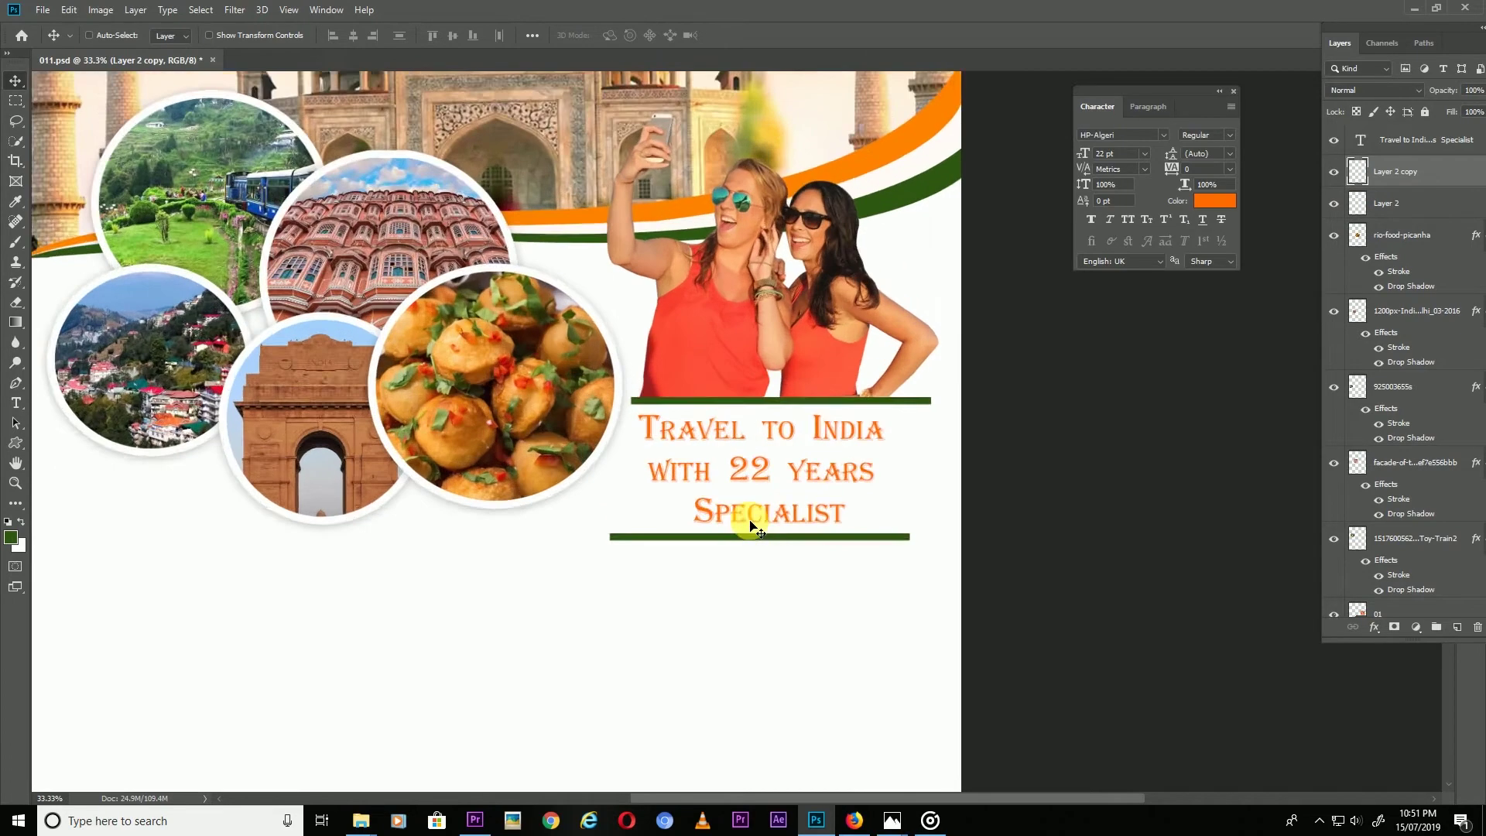
- Thin the duplicate green line with Free Transform
key("ctrl+t")
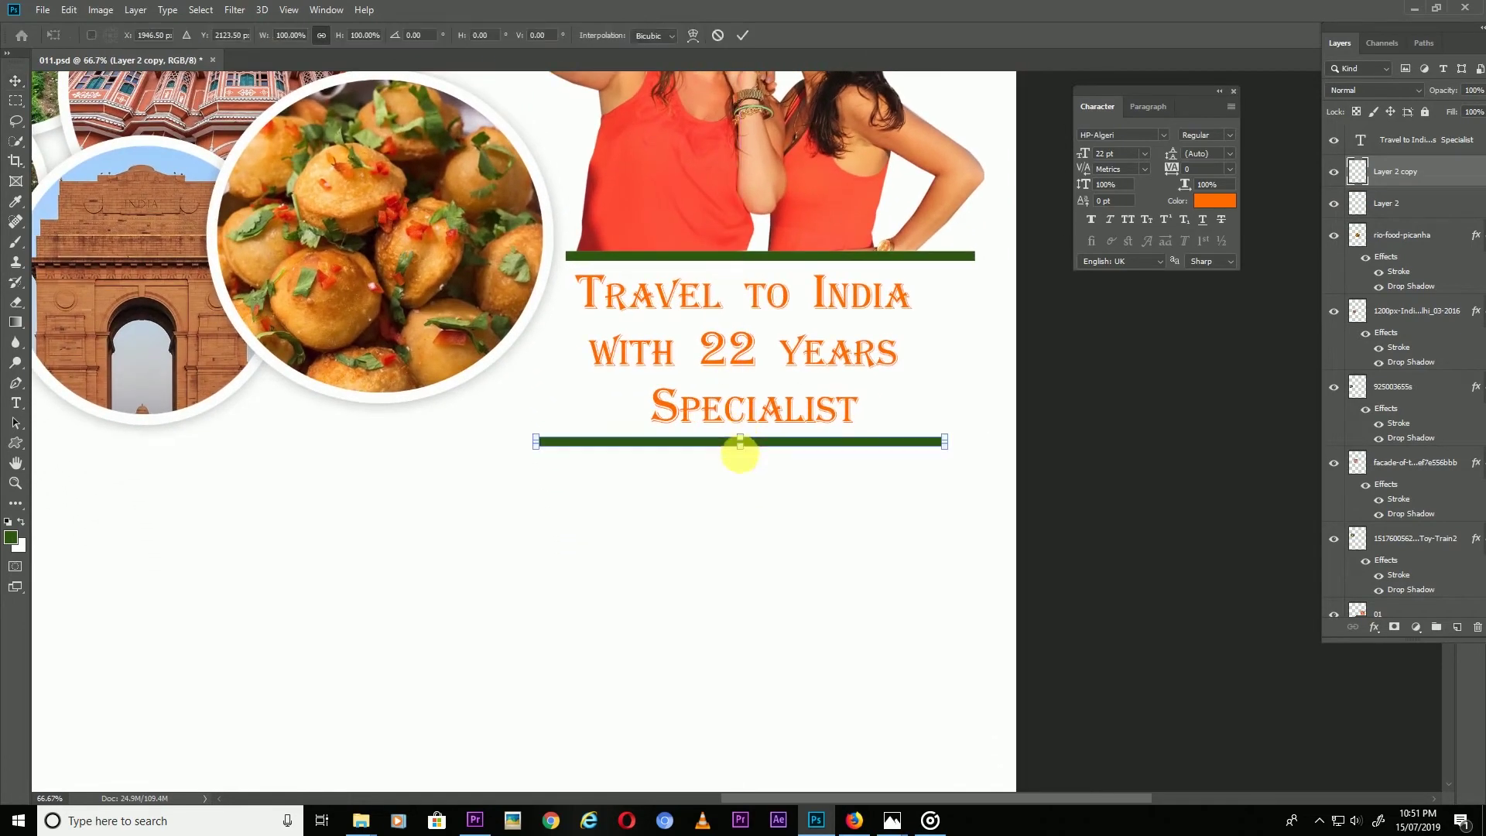
scroll(738, 447, "up", 1, "alt")
scroll(743, 452, "up", 2, "alt")
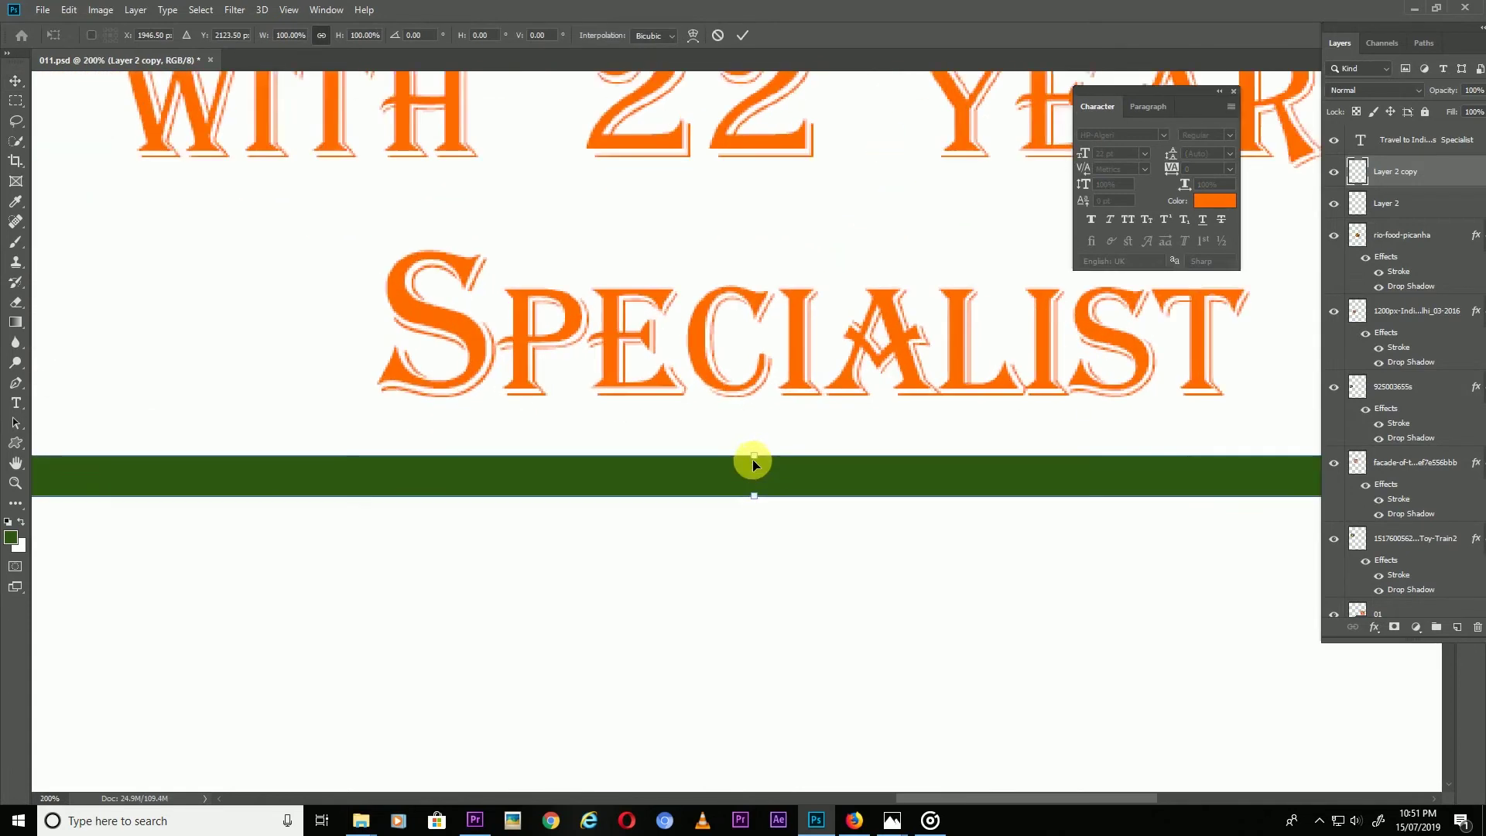
scroll(747, 465, "up", 1, "alt")
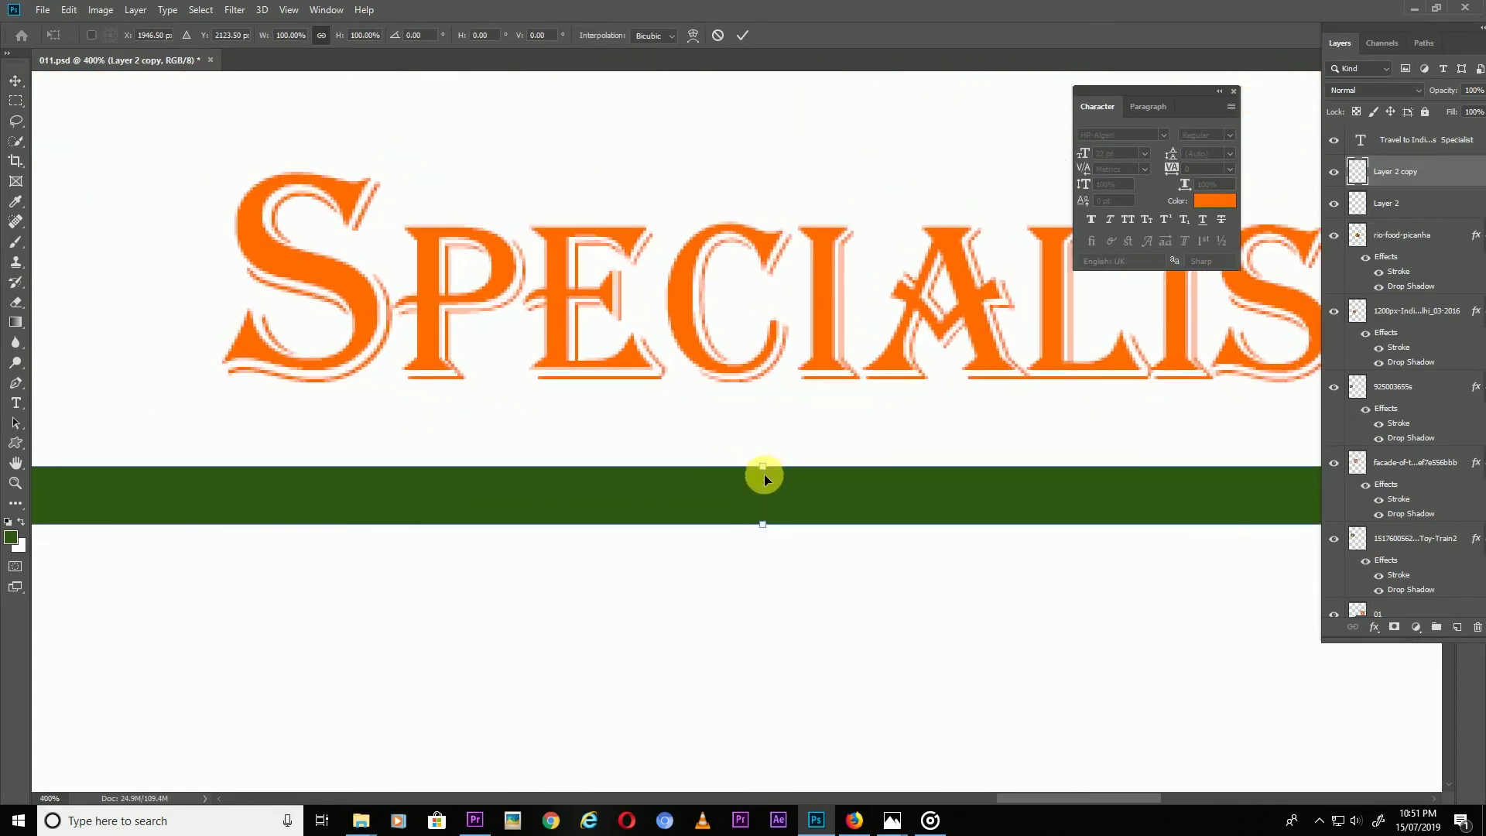
left_click_drag(763, 530, 766, 503)
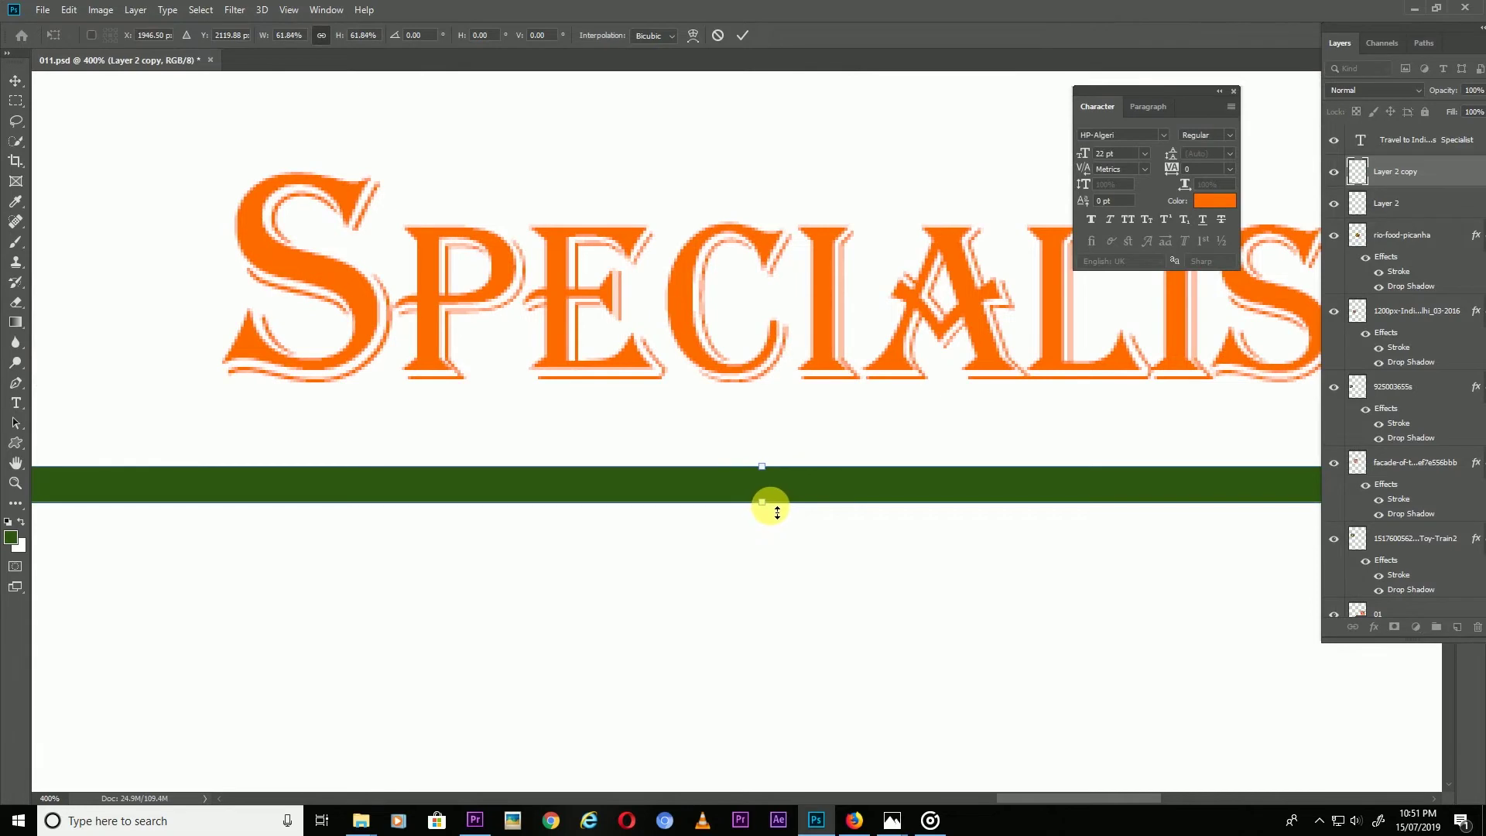
key("Return")
key("ctrl+0")
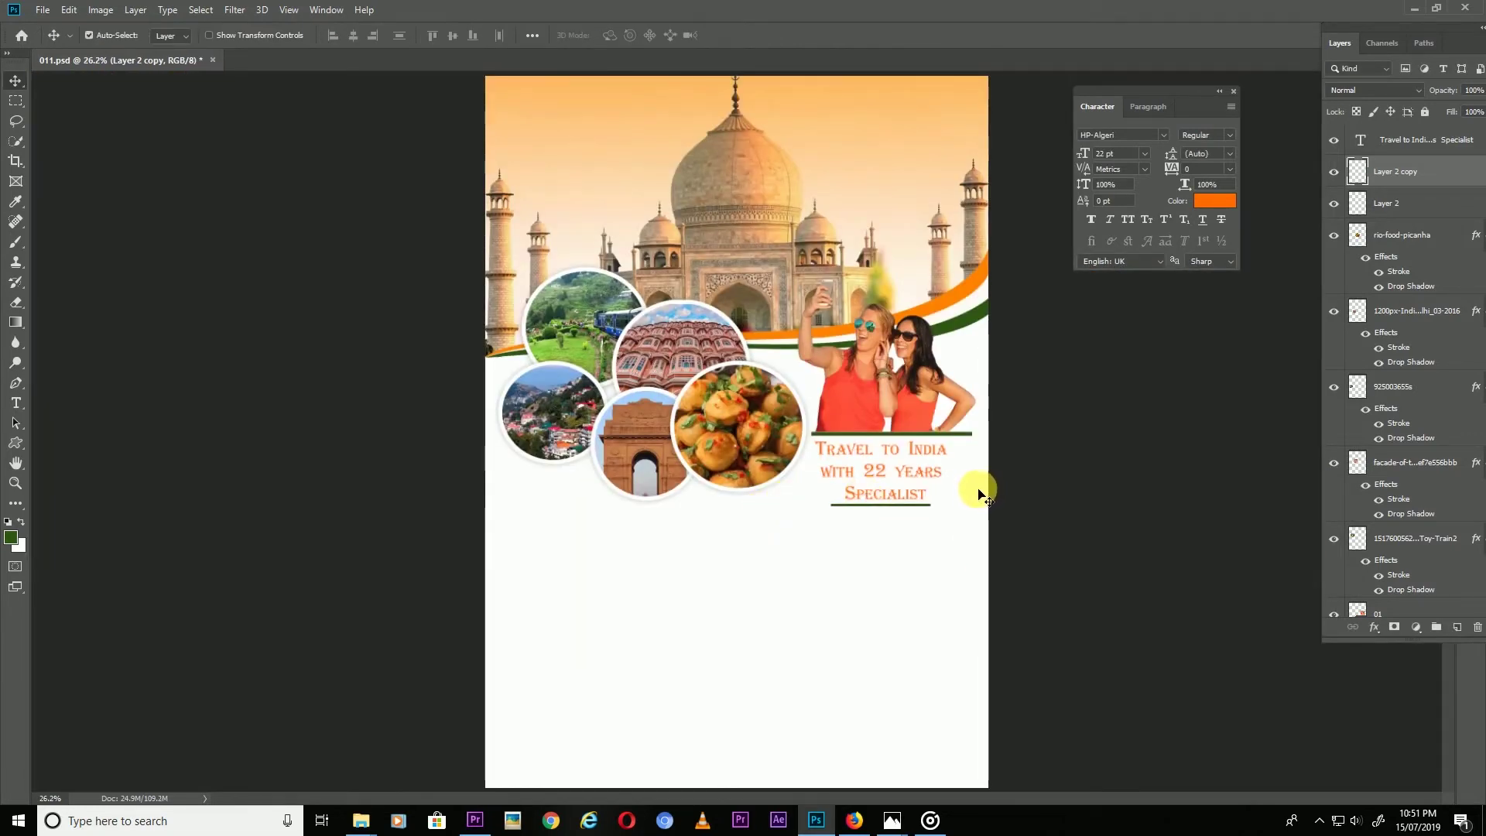
- Select the email's opening sentence in Gmail and return to the flyer
left_click(855, 819)
left_click_drag(255, 349, 873, 348)
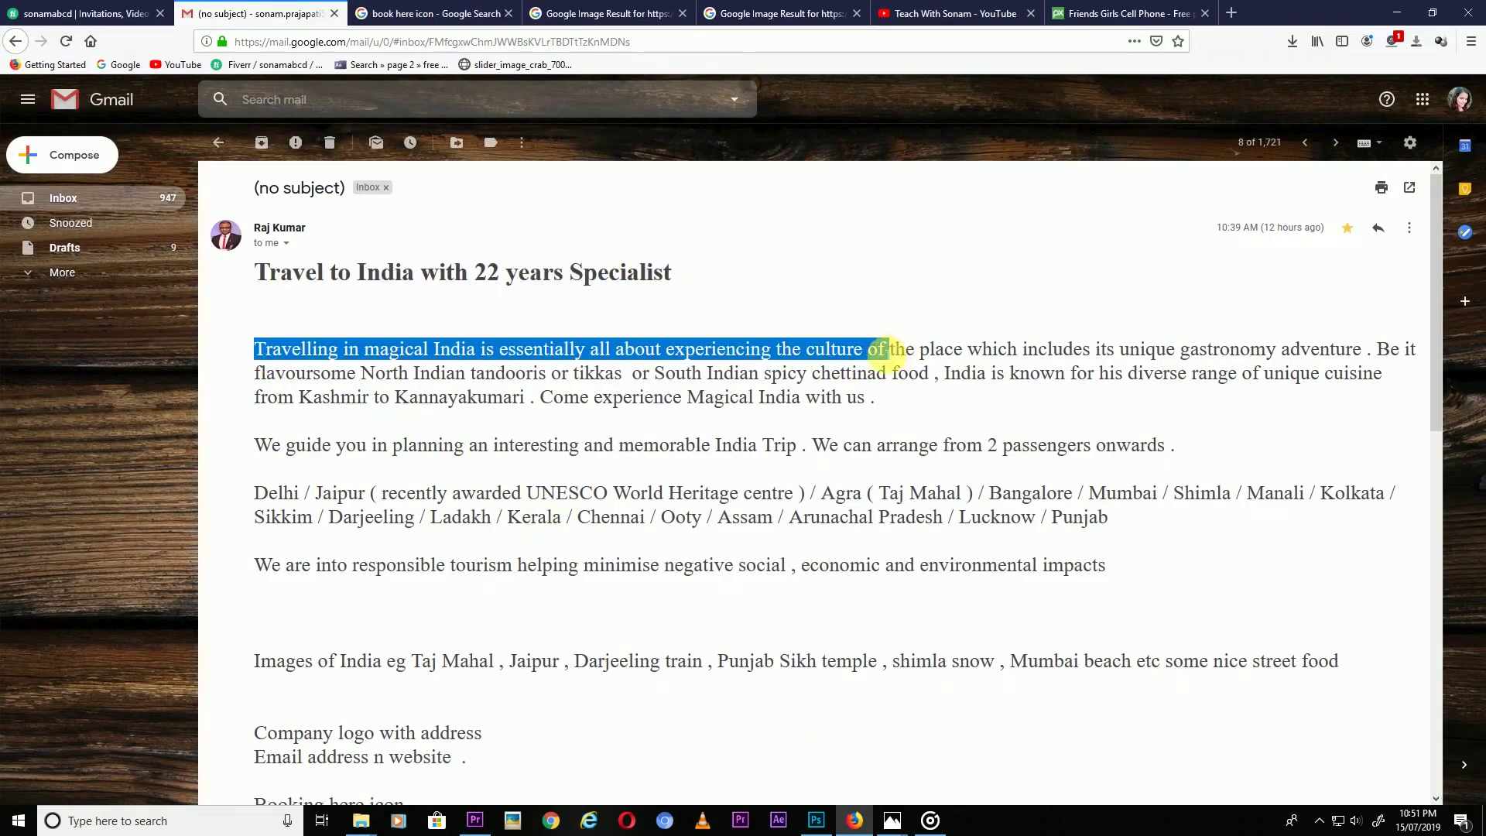
left_click(816, 820)
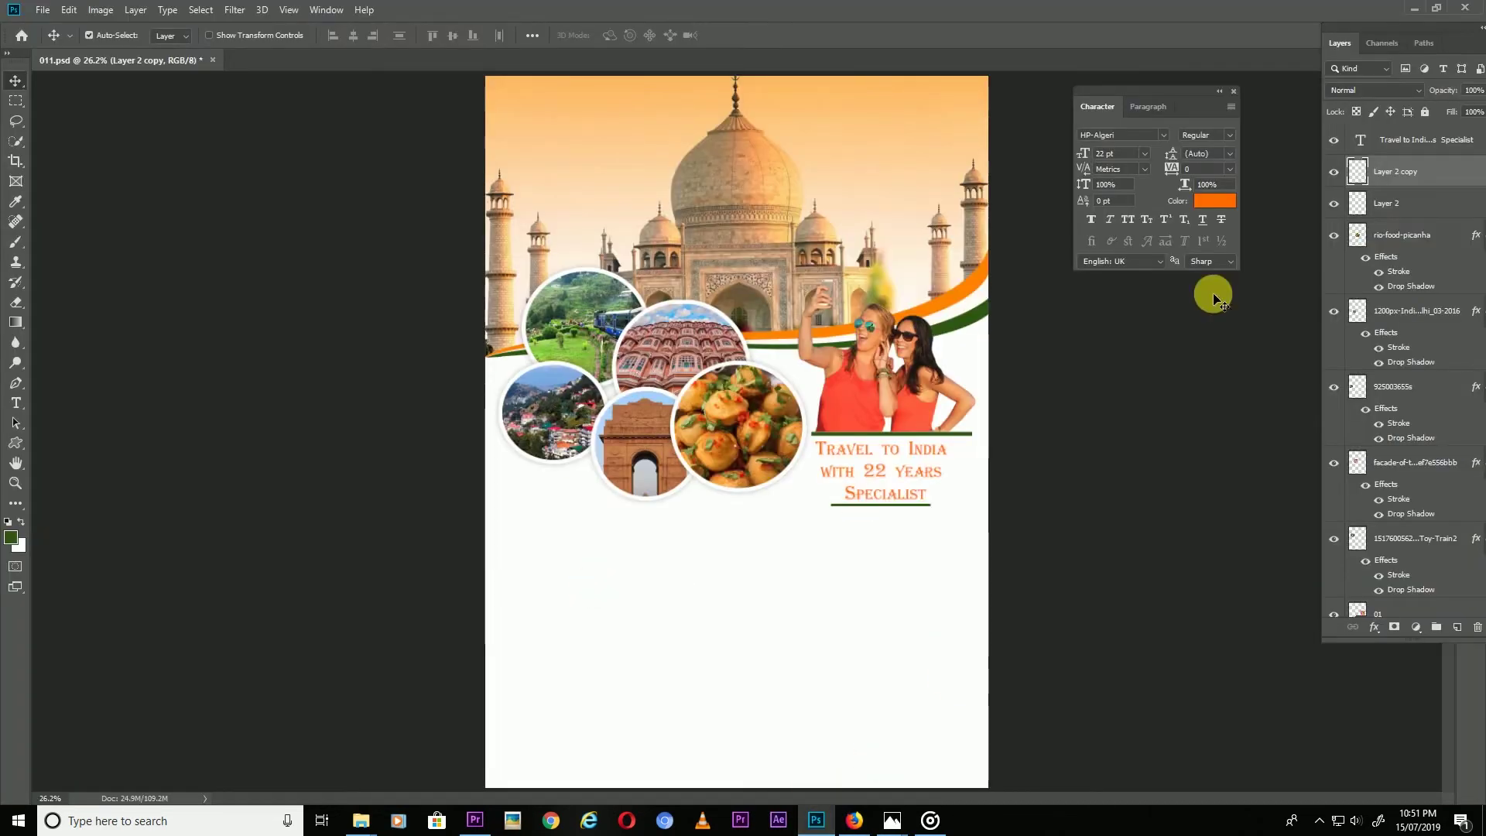
- Paste the email sentence as a new text layer below the heading, in Arial Narrow Regular
left_click(1399, 142)
key("t")
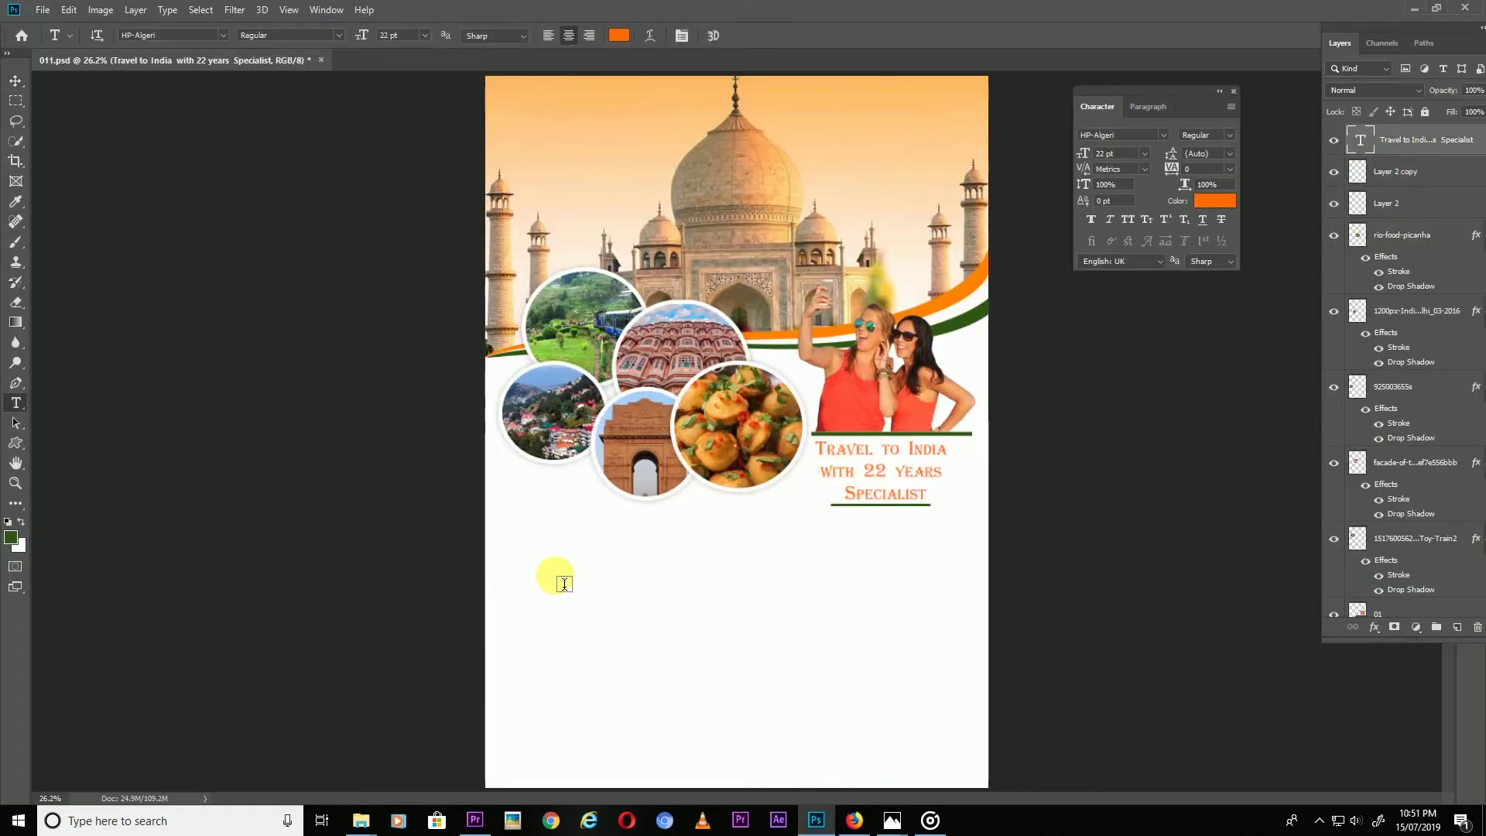
left_click(562, 595)
key("ctrl+v")
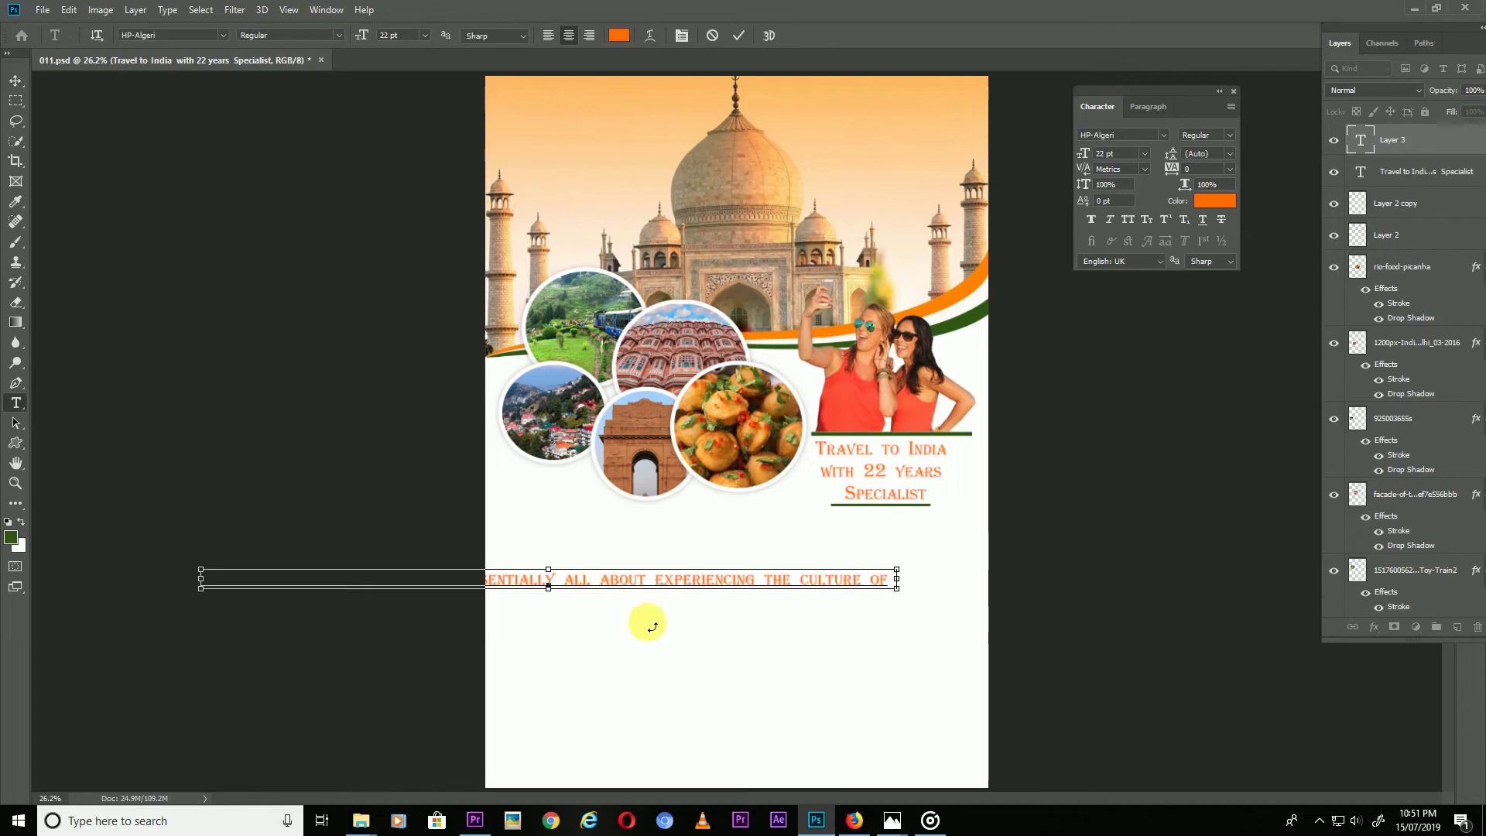
key("ctrl+a")
type("Arial Narrow")
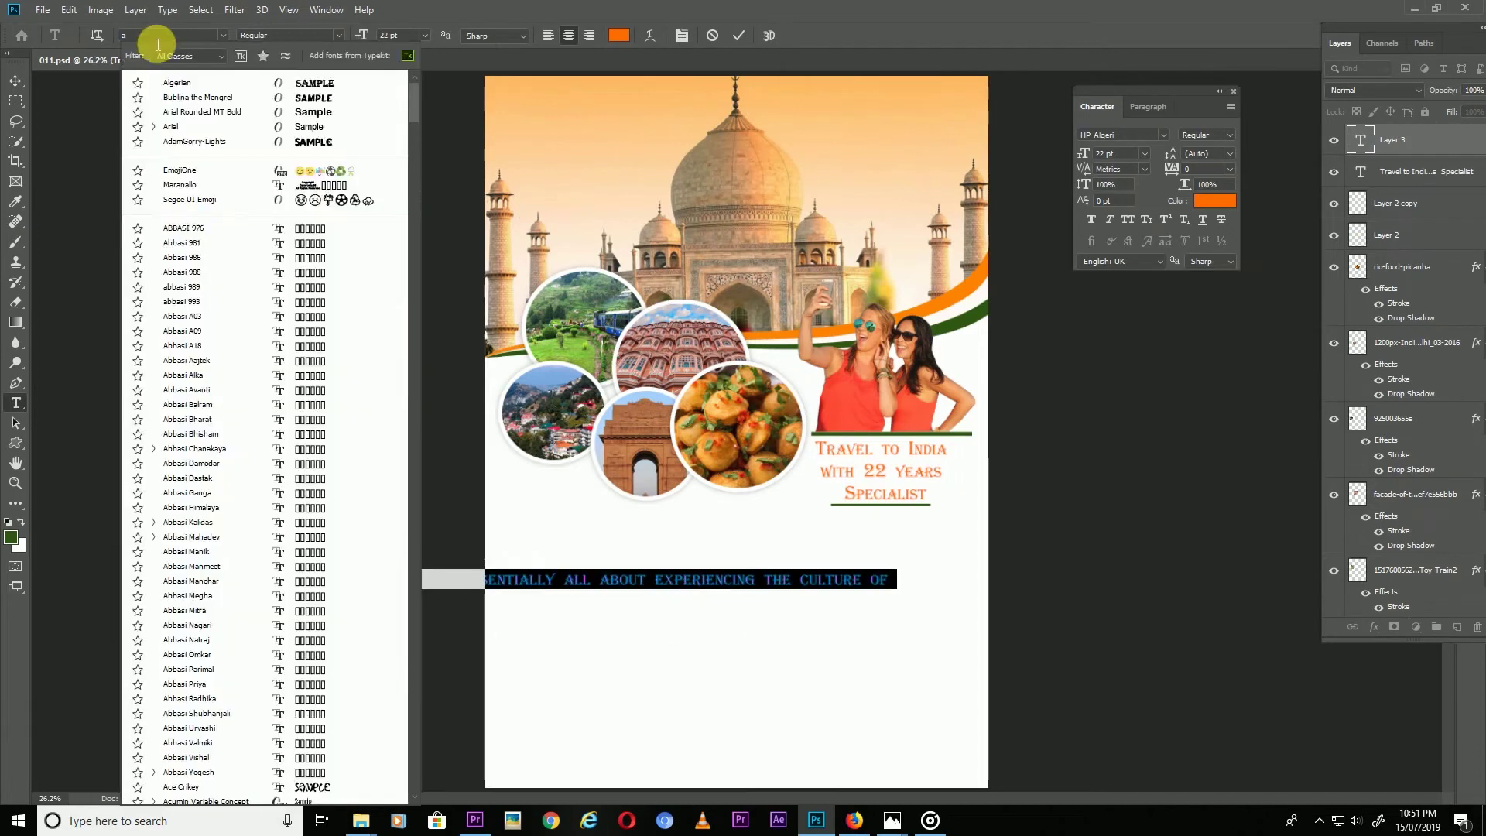
key("Return")
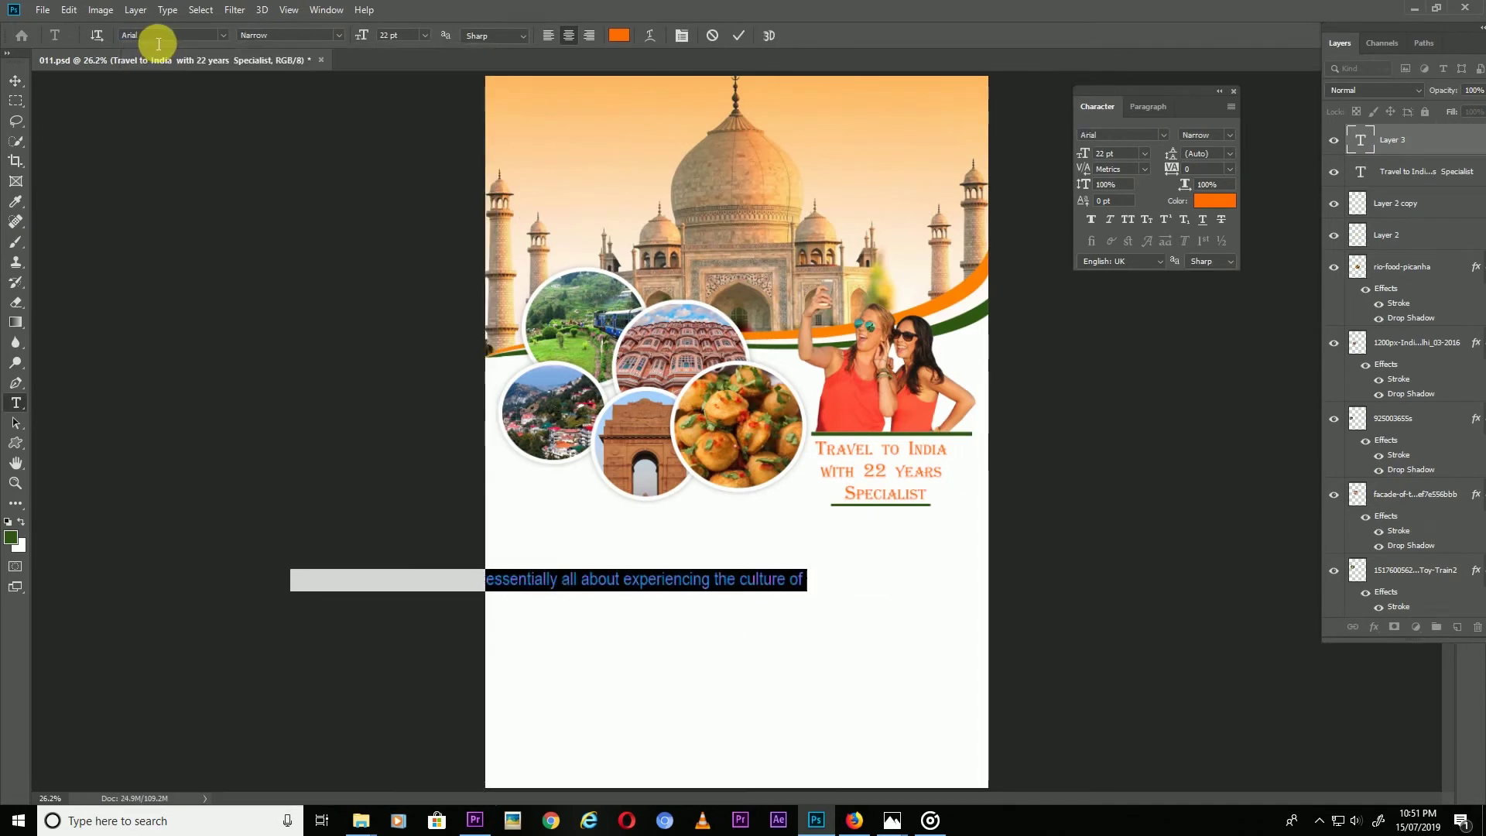
left_click(335, 35)
left_click(283, 64)
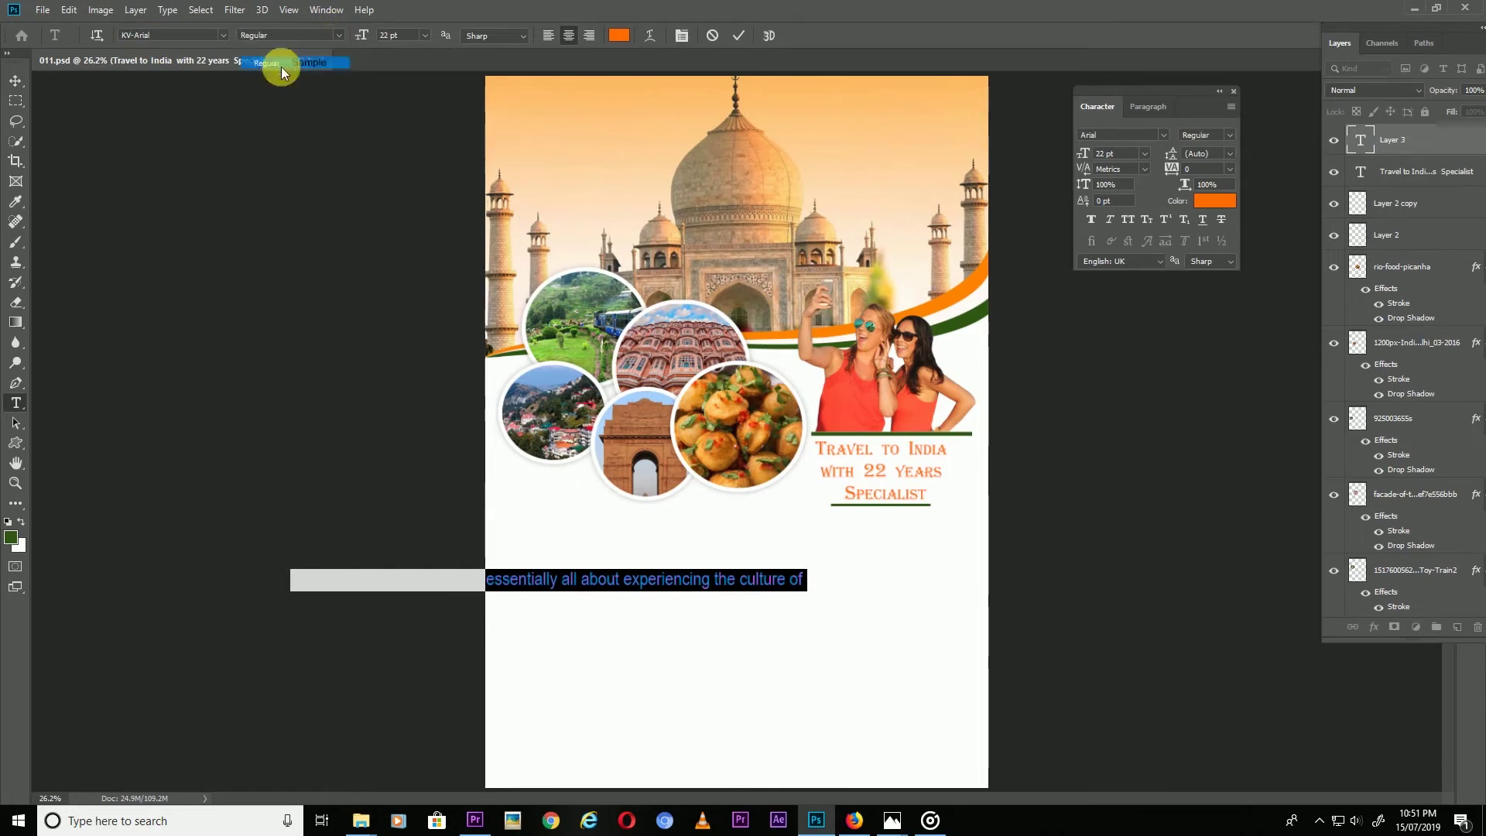
left_click(847, 670)
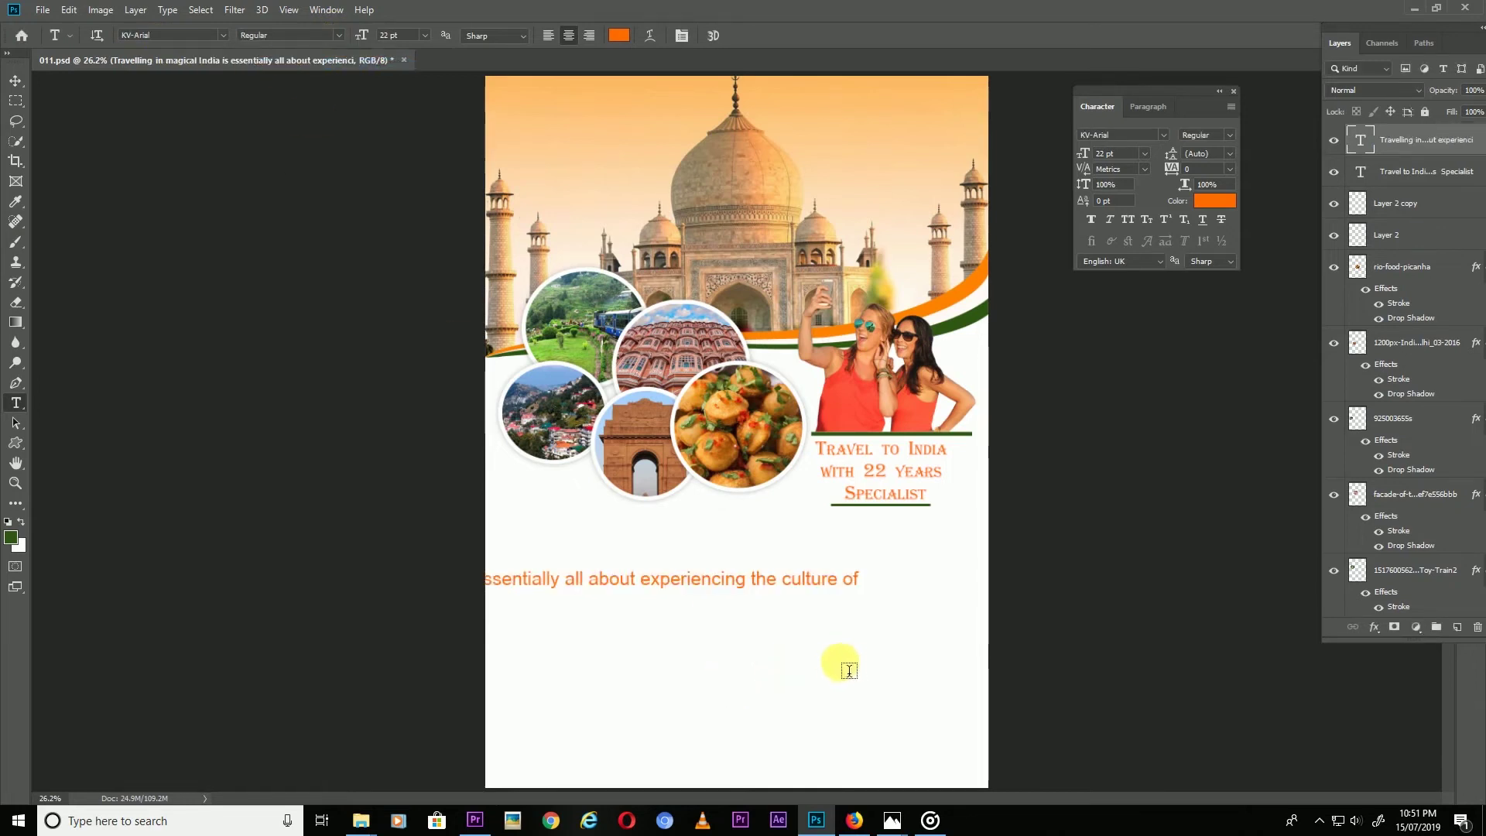
- Resize the sentence to 14 pt and centre it below the pictures
left_click(745, 591)
key("ctrl+a")
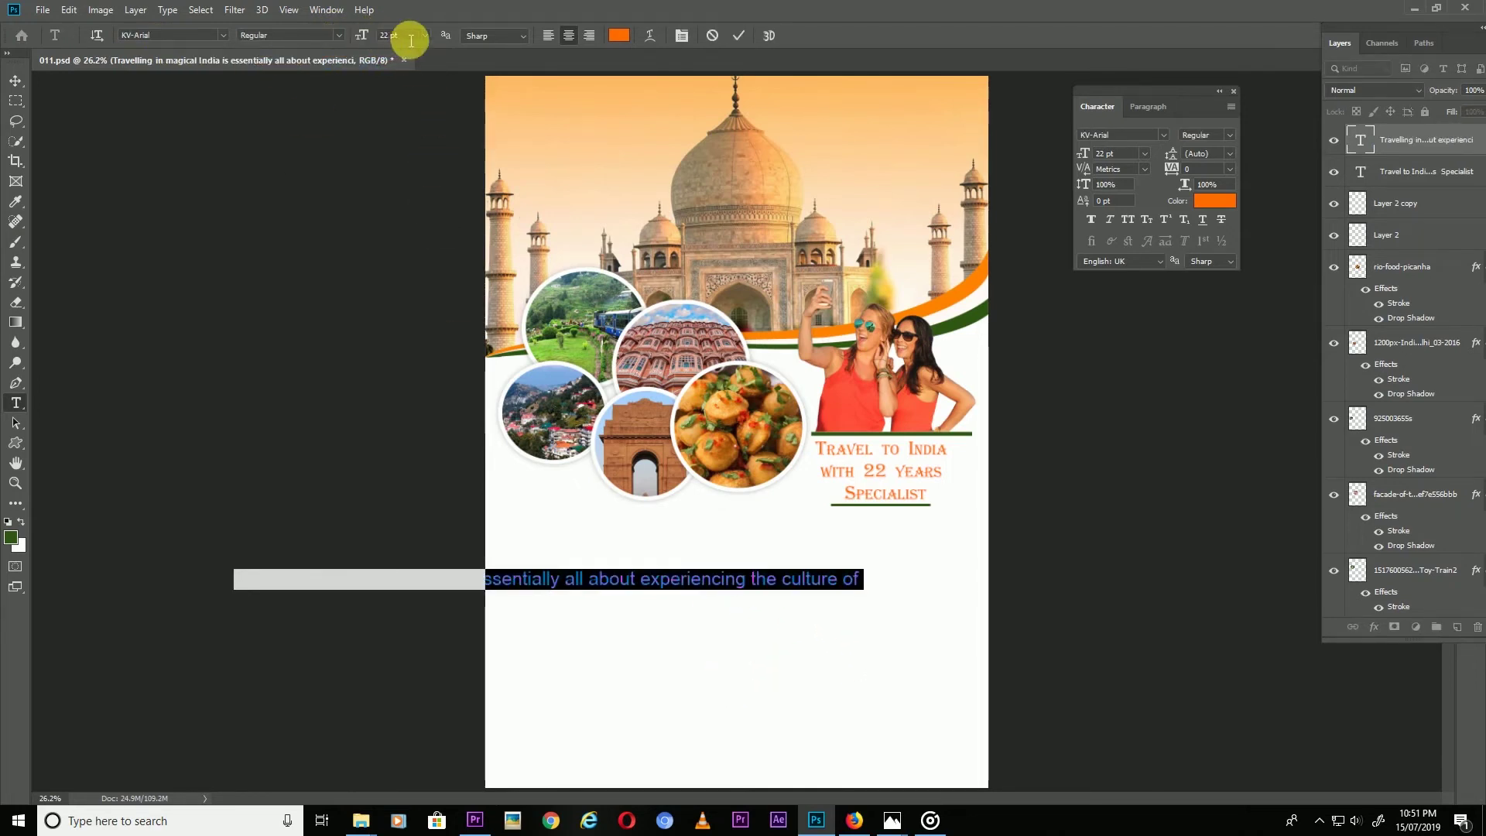
type("14")
key("Return")
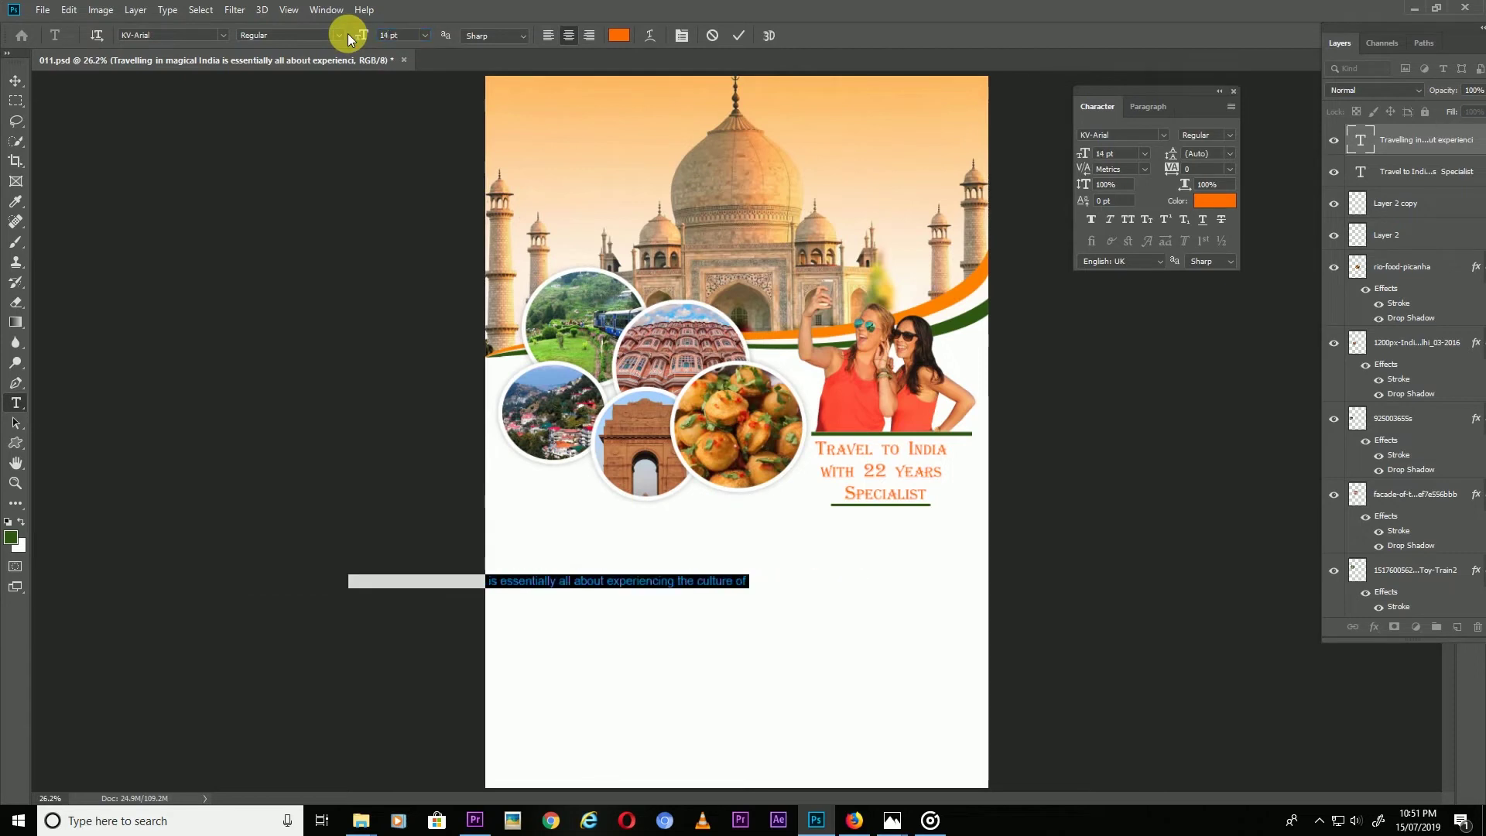
left_click(16, 80)
left_click_drag(584, 605, 767, 578)
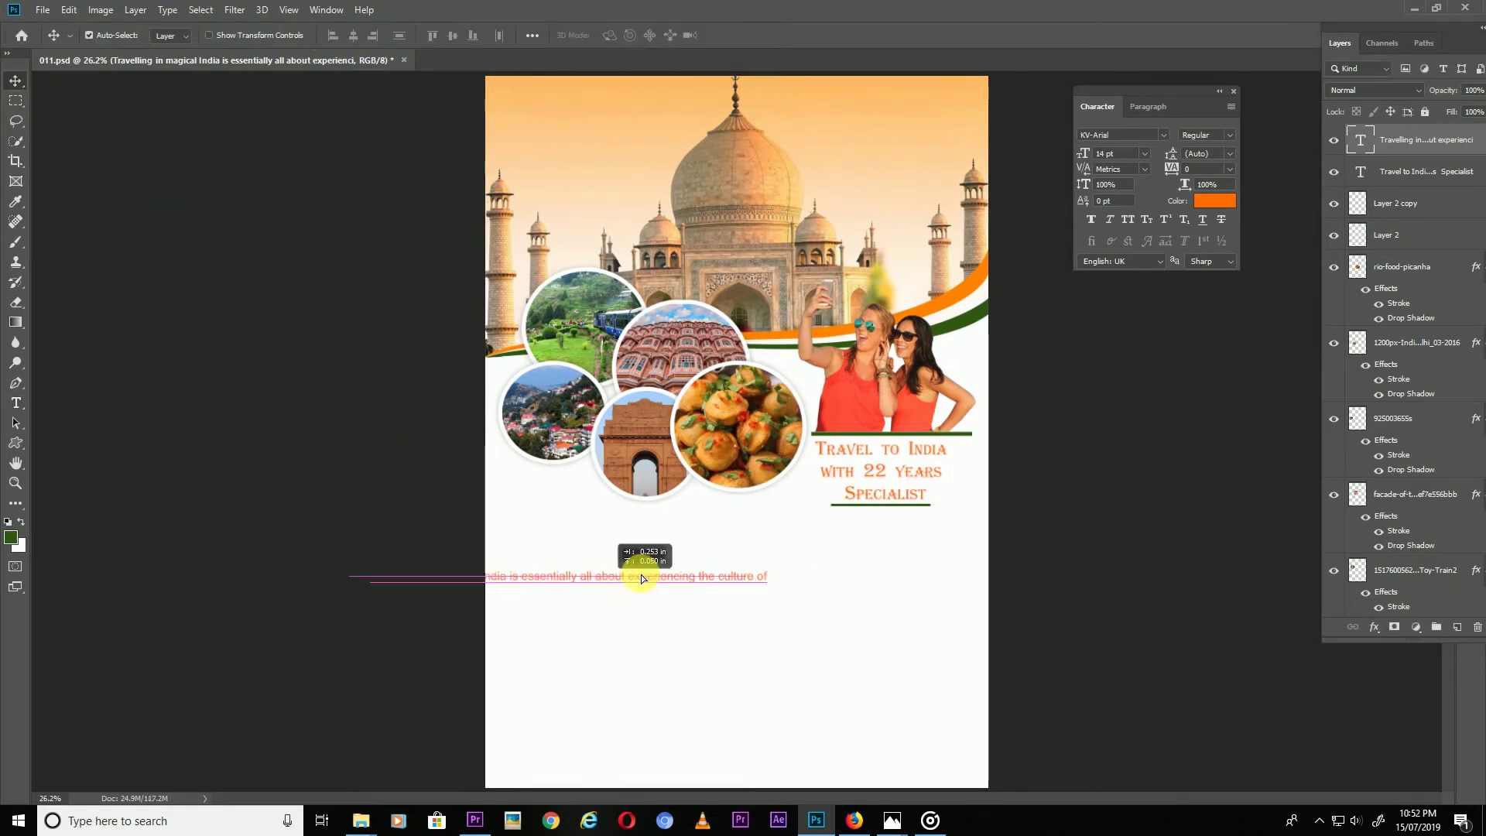
- Make the sentence black at 15 pt and nudge it slightly upward
key("t")
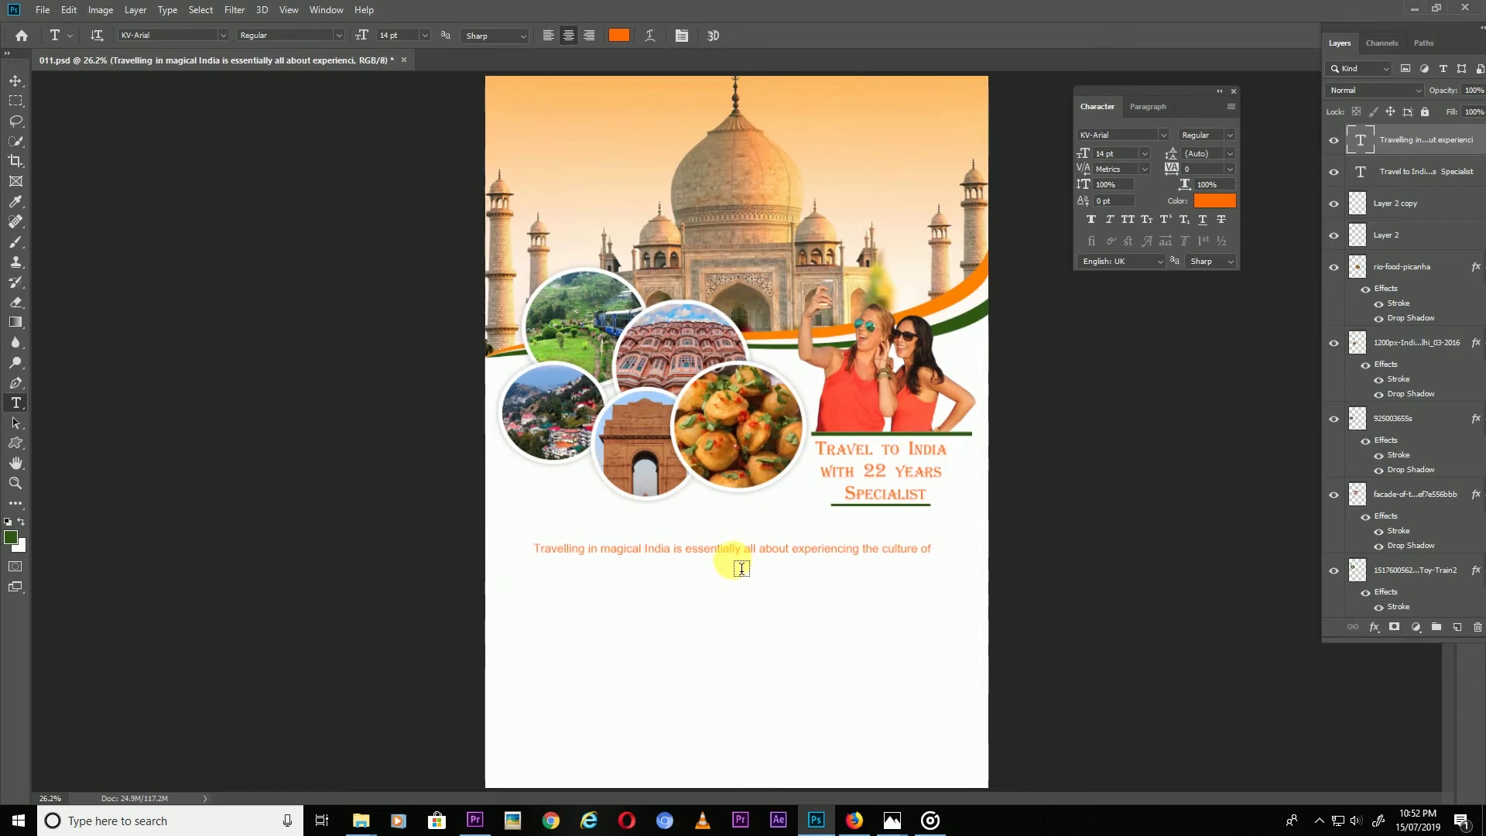
triple_click(722, 561)
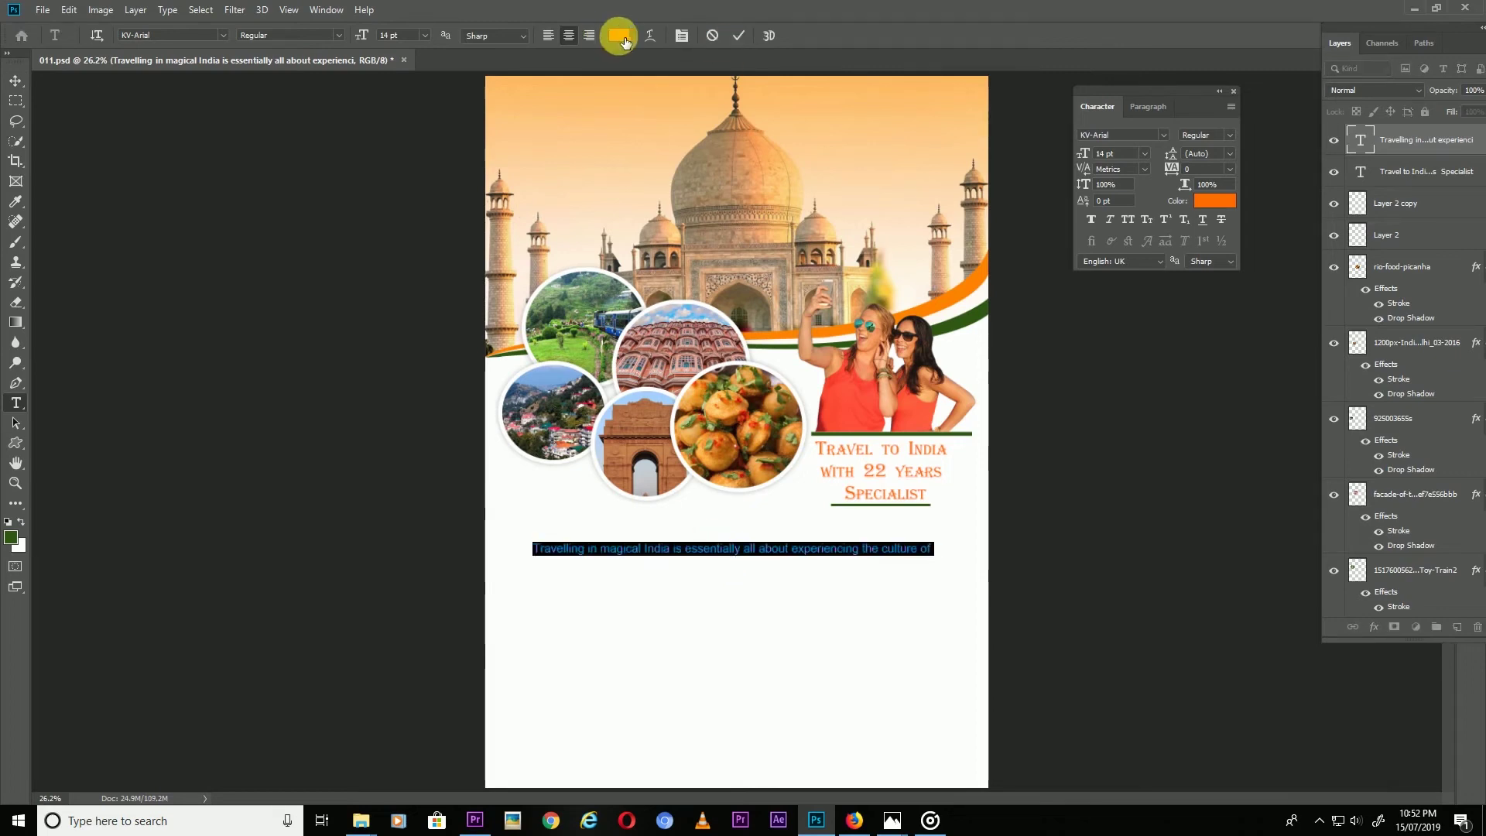
left_click(624, 42)
left_click_drag(359, 405, 441, 472)
left_click(528, 290)
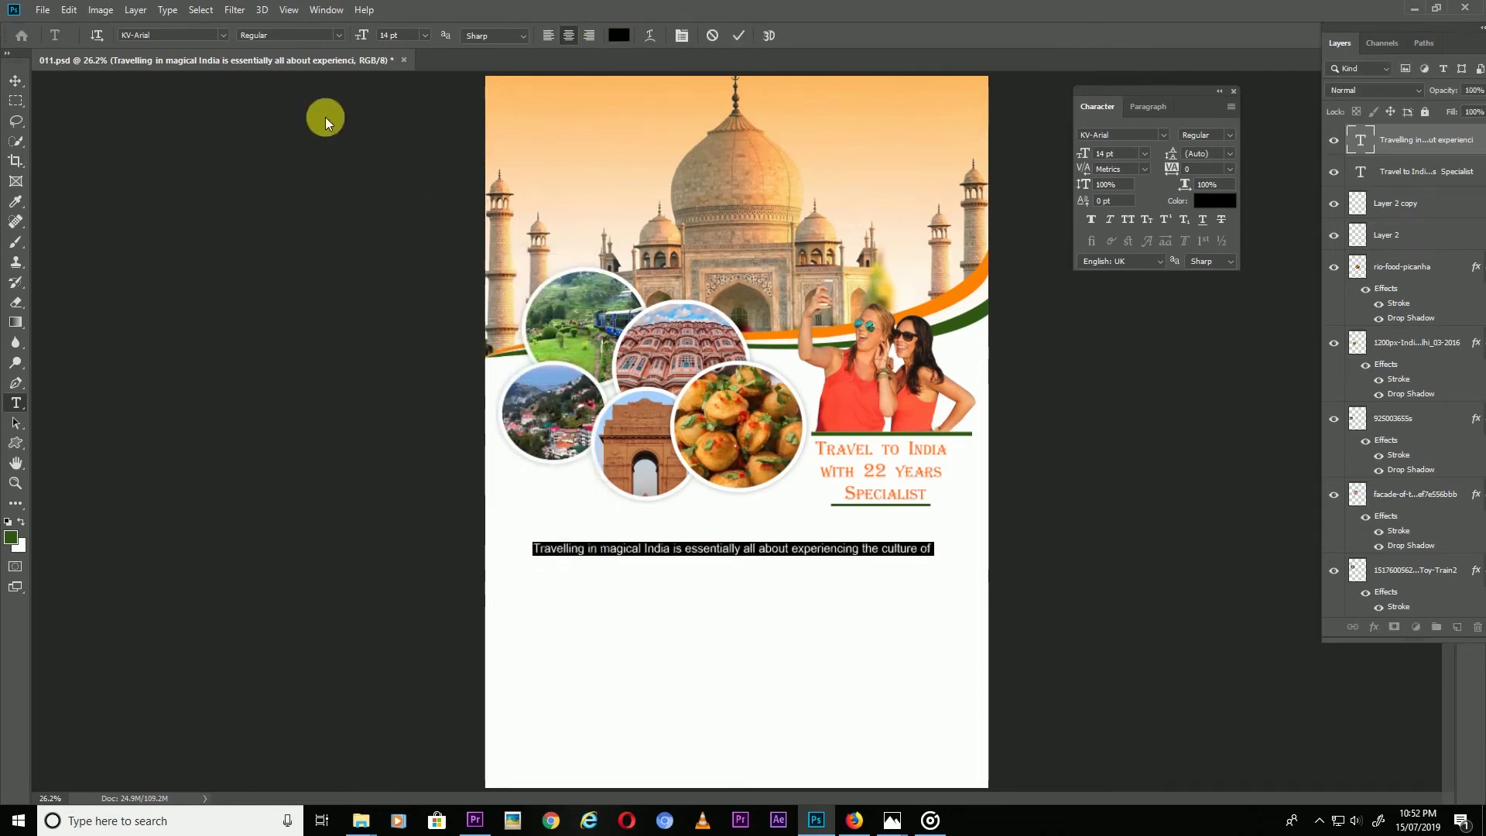
left_click(400, 35)
type("15")
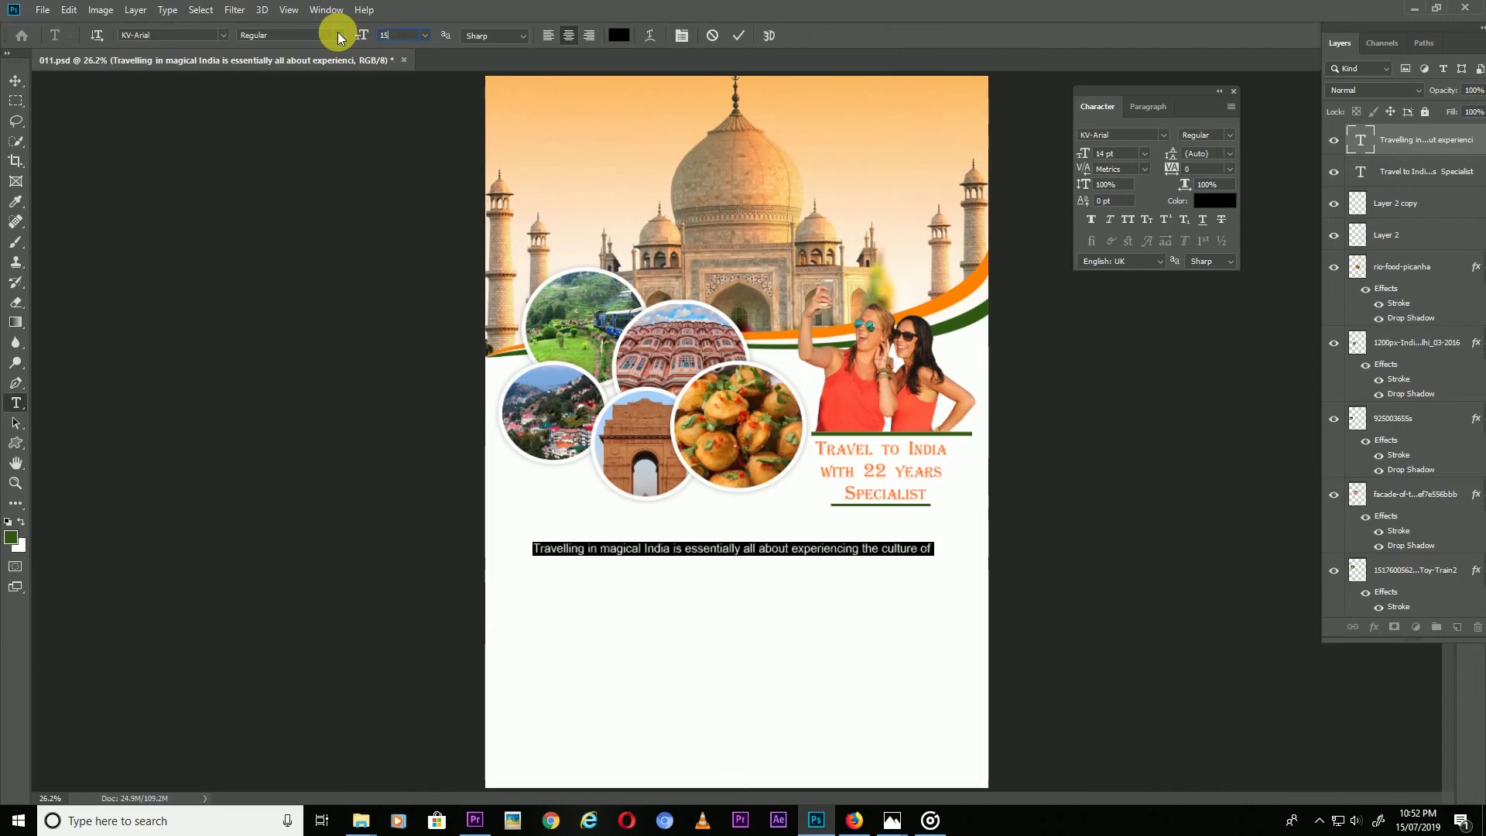
left_click(16, 79)
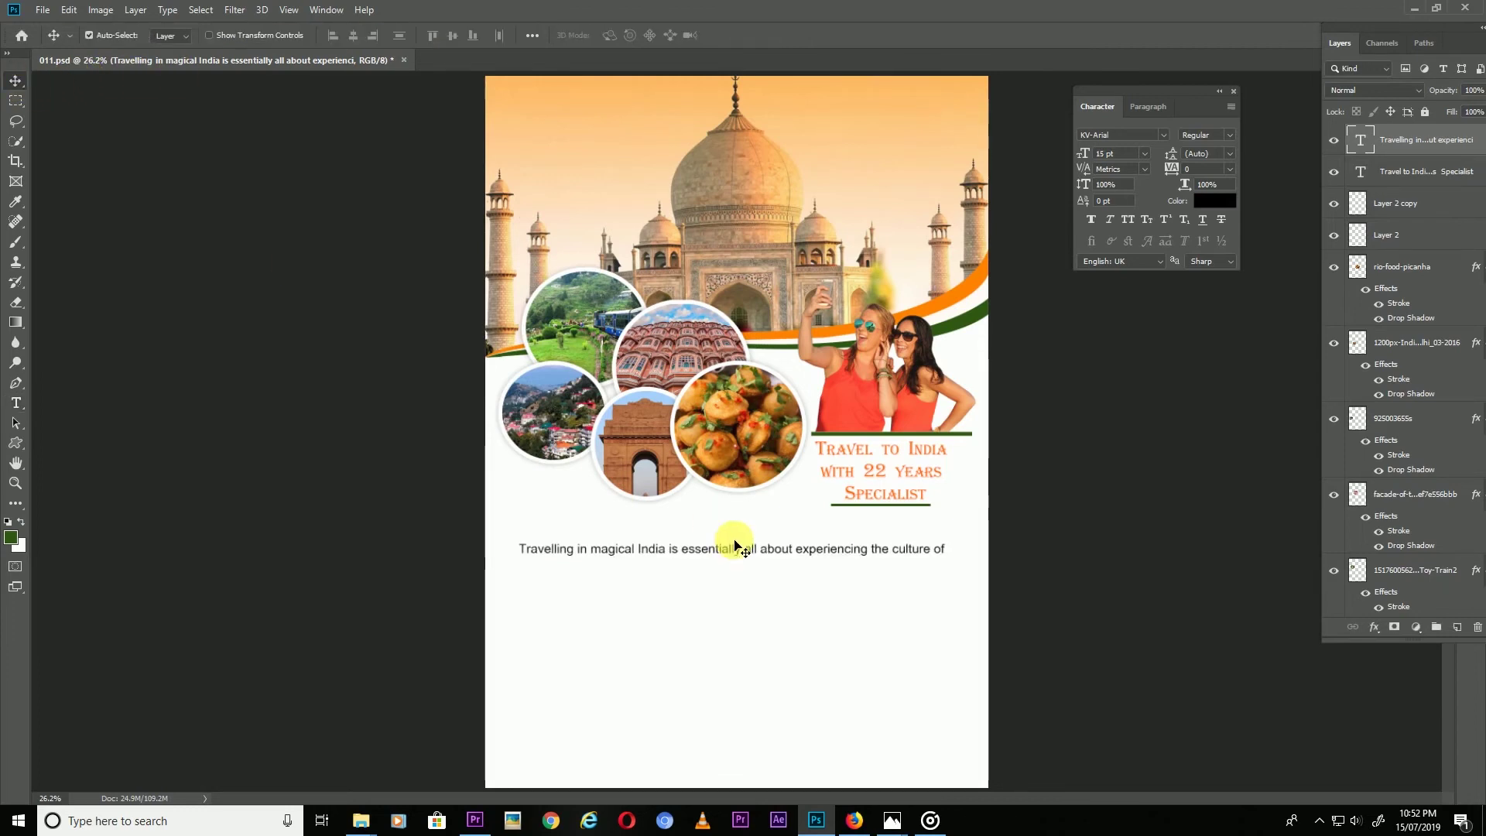
left_click_drag(752, 555, 755, 541)
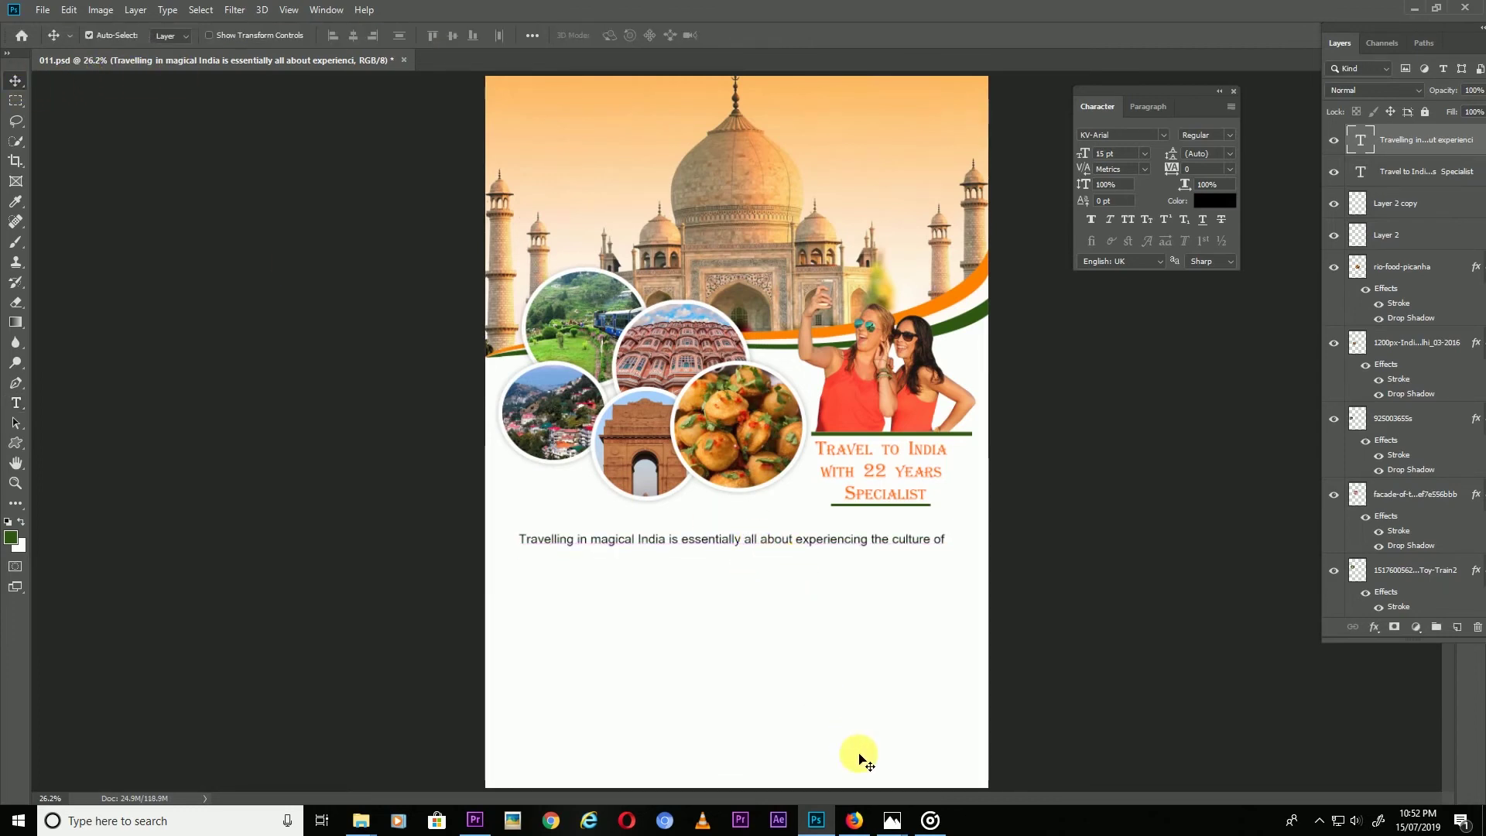
- Copy the next phrase from the Gmail message in Firefox and return to the flyer
left_click(853, 820)
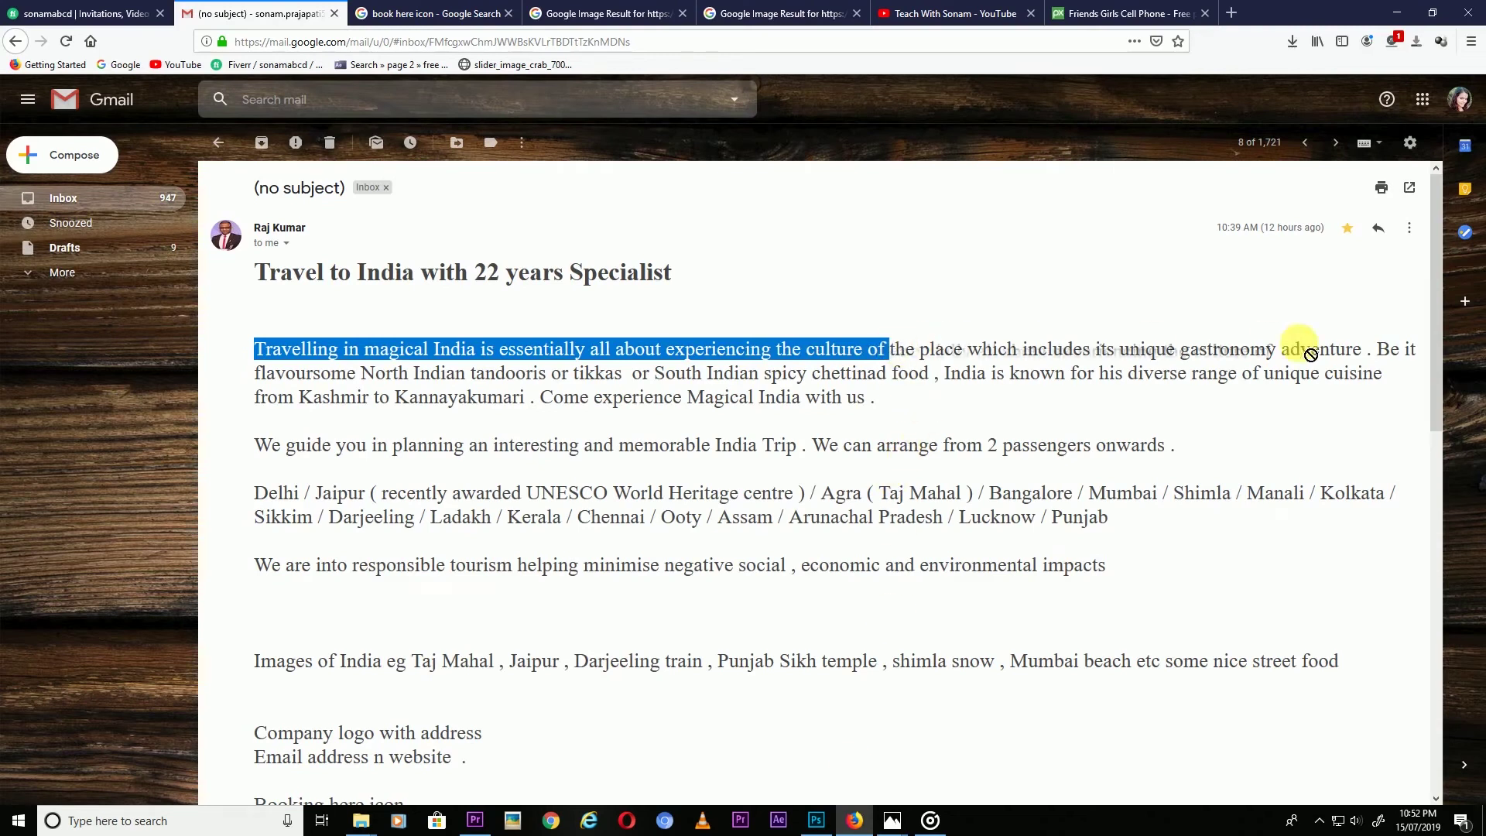
left_click(1057, 396)
left_click_drag(1057, 349, 1371, 366)
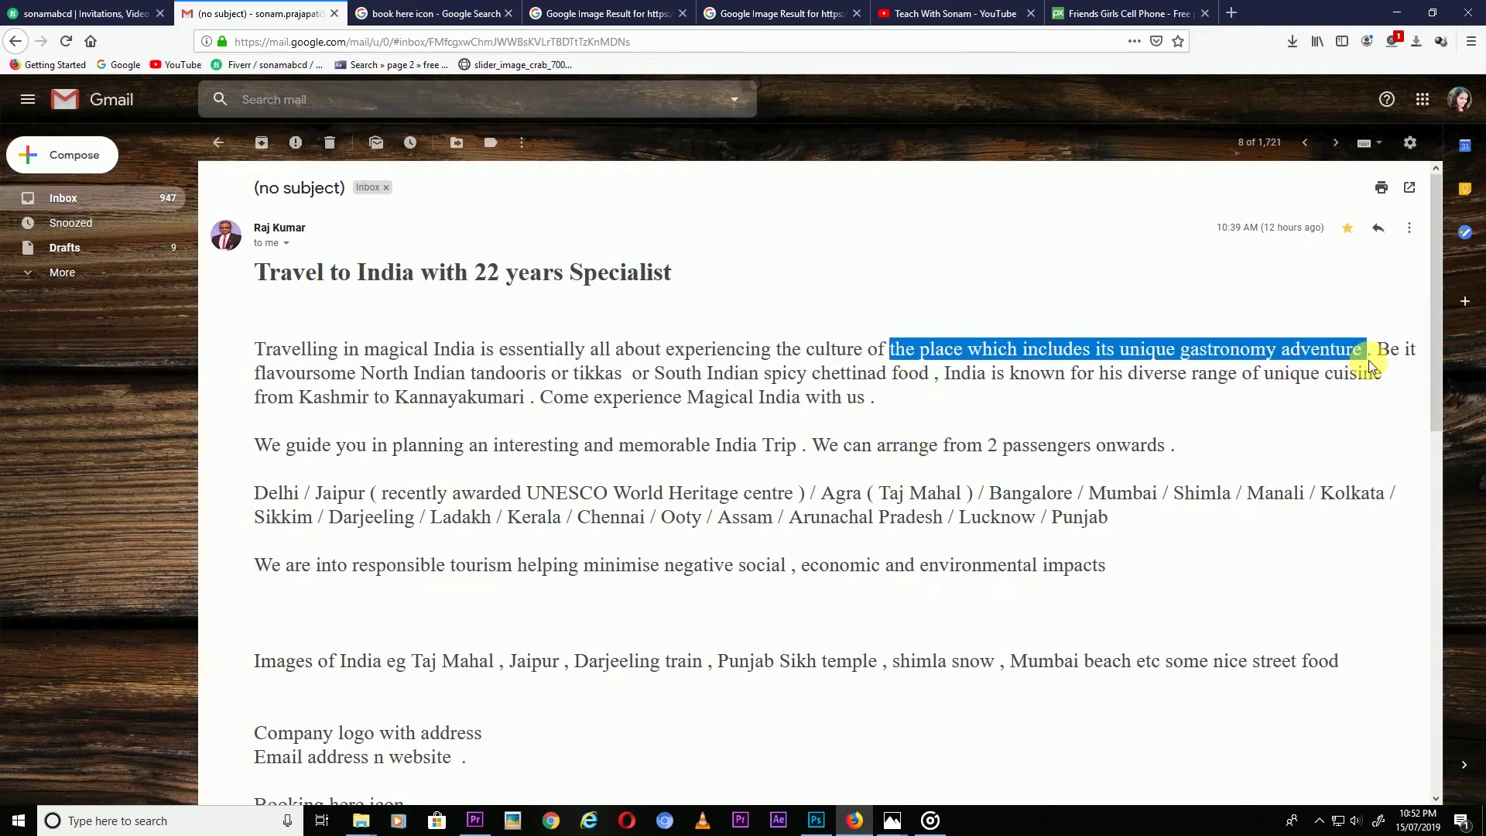
left_click(816, 819)
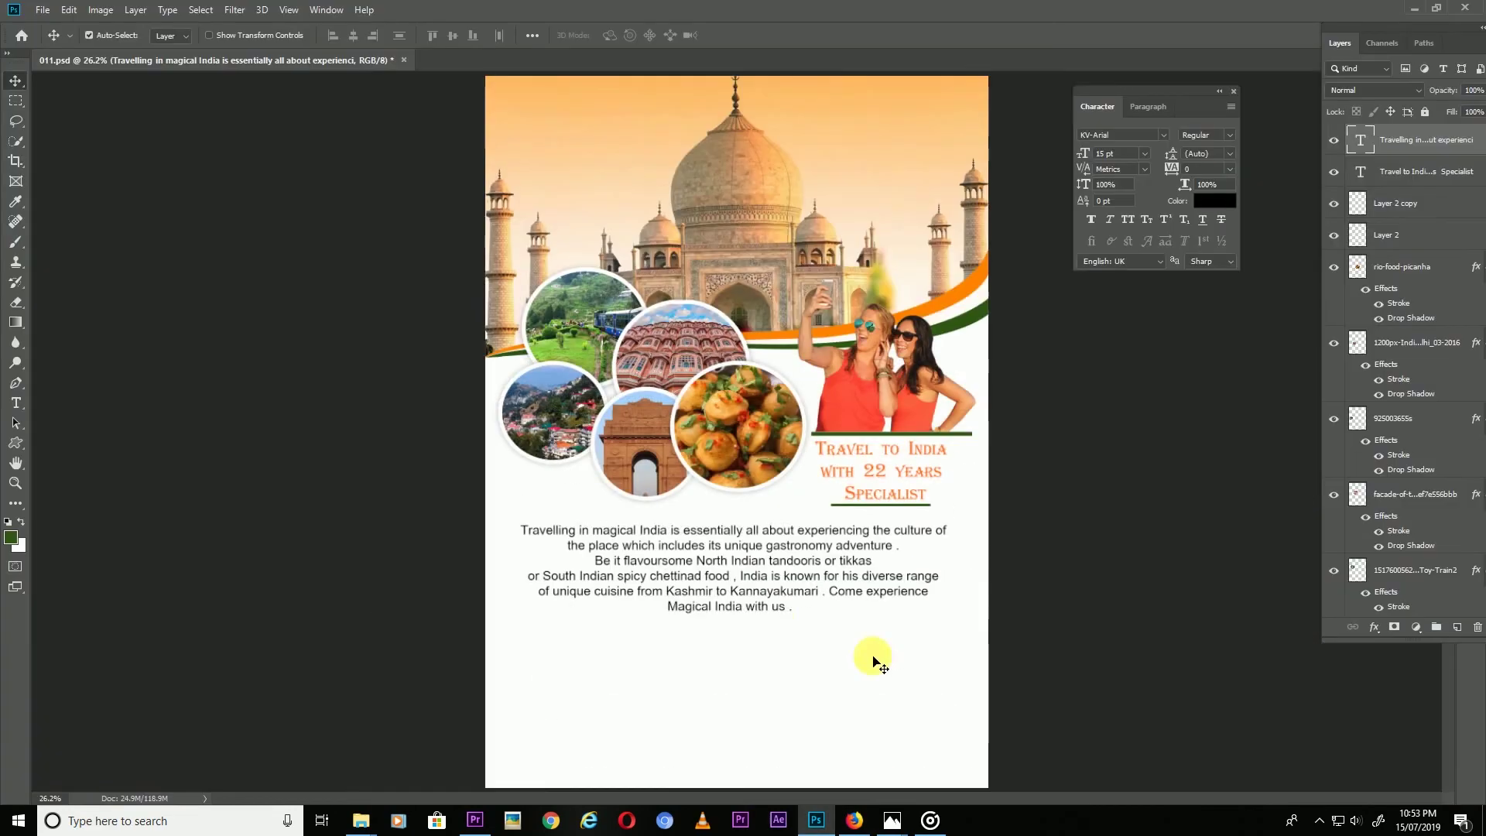
- Paste the remaining email copy into the body text, then select the 'We guide you' lines
type("We guide you in planning an interesting and memorable India Trip . We can arrange from 2 passengers onwards .")
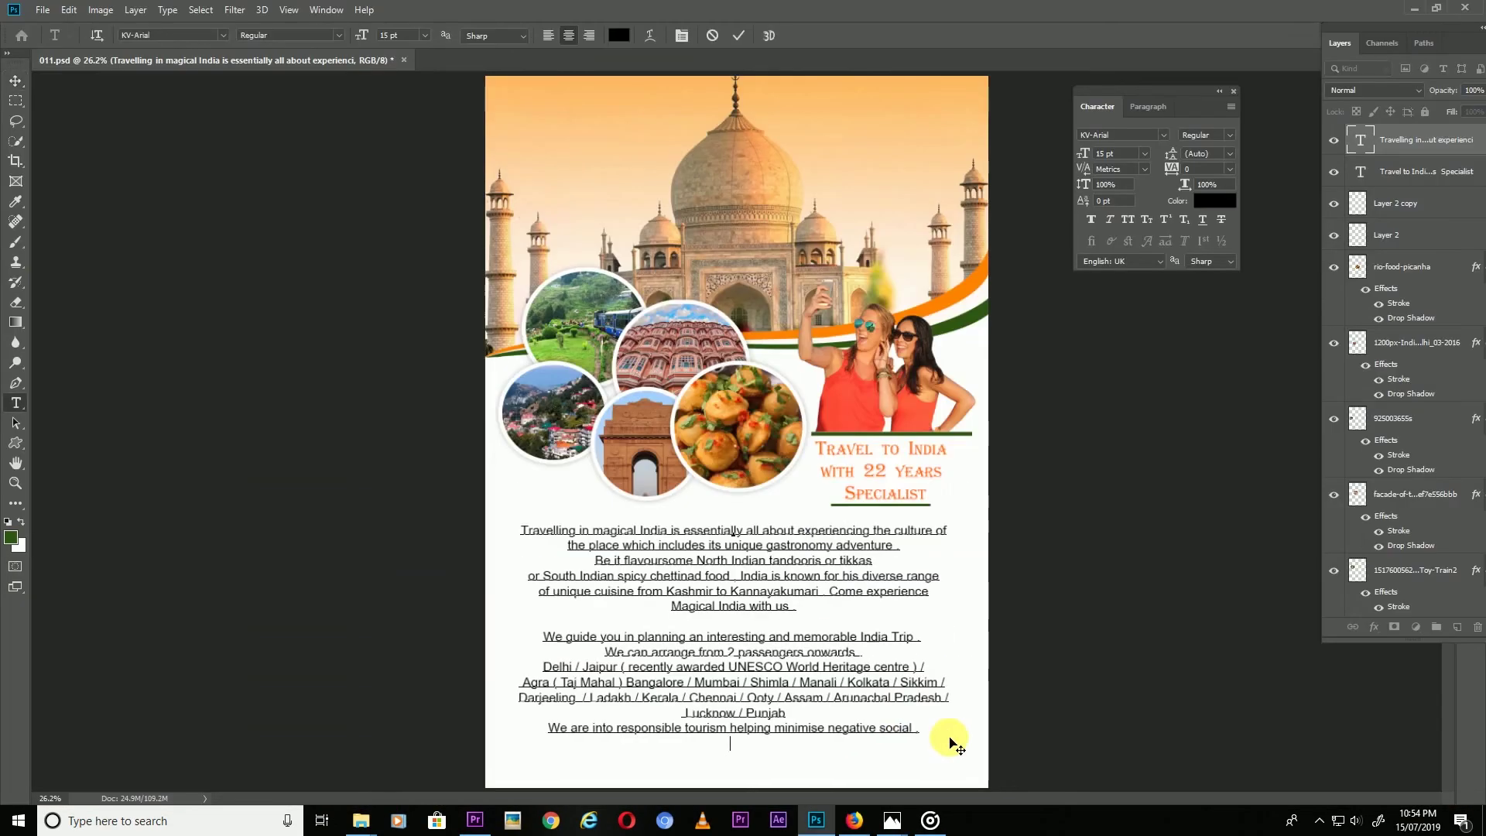
left_click(16, 81)
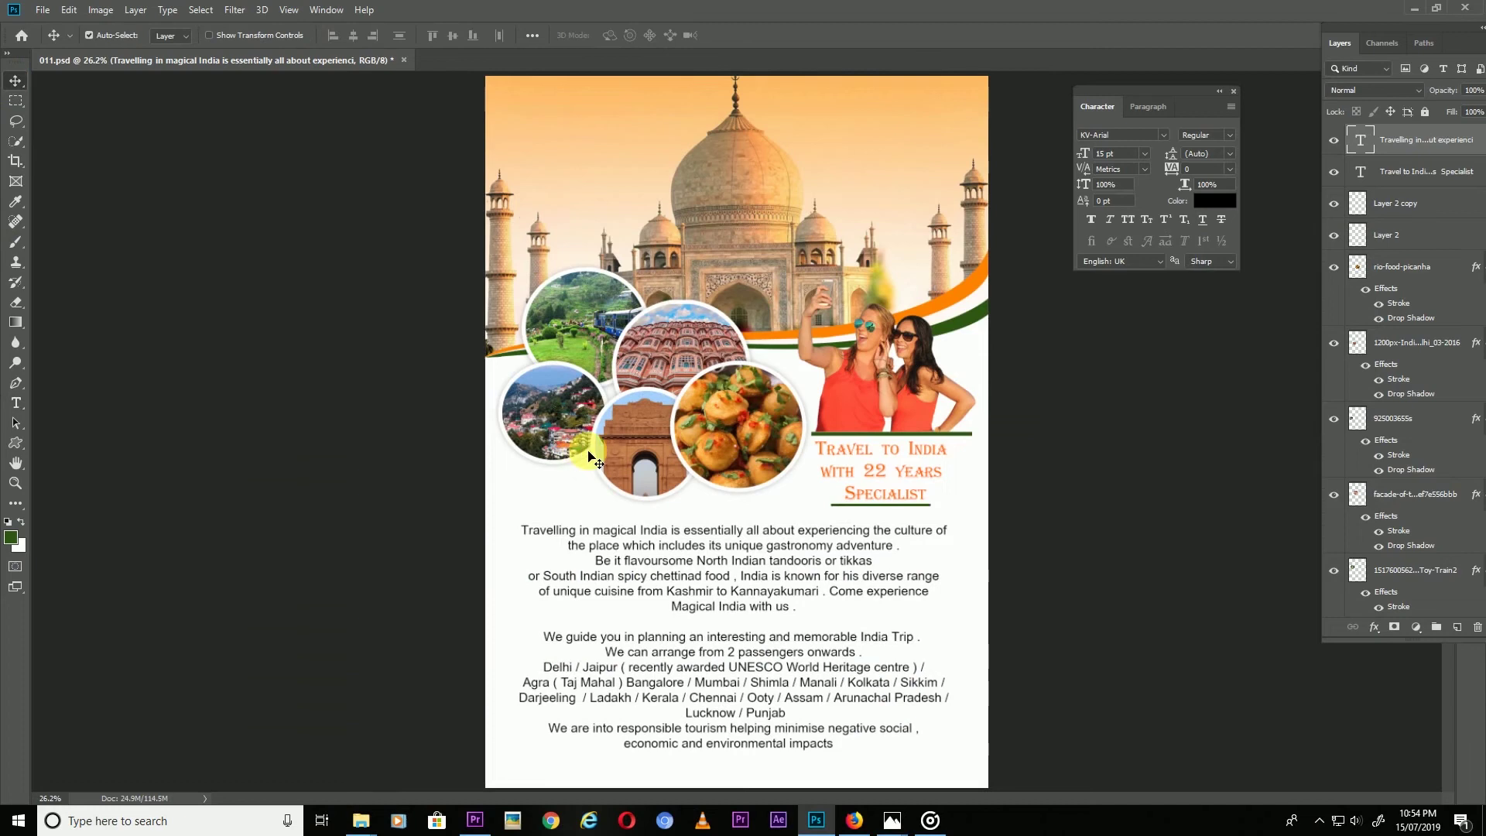
key("t")
left_click_drag(550, 642, 863, 660)
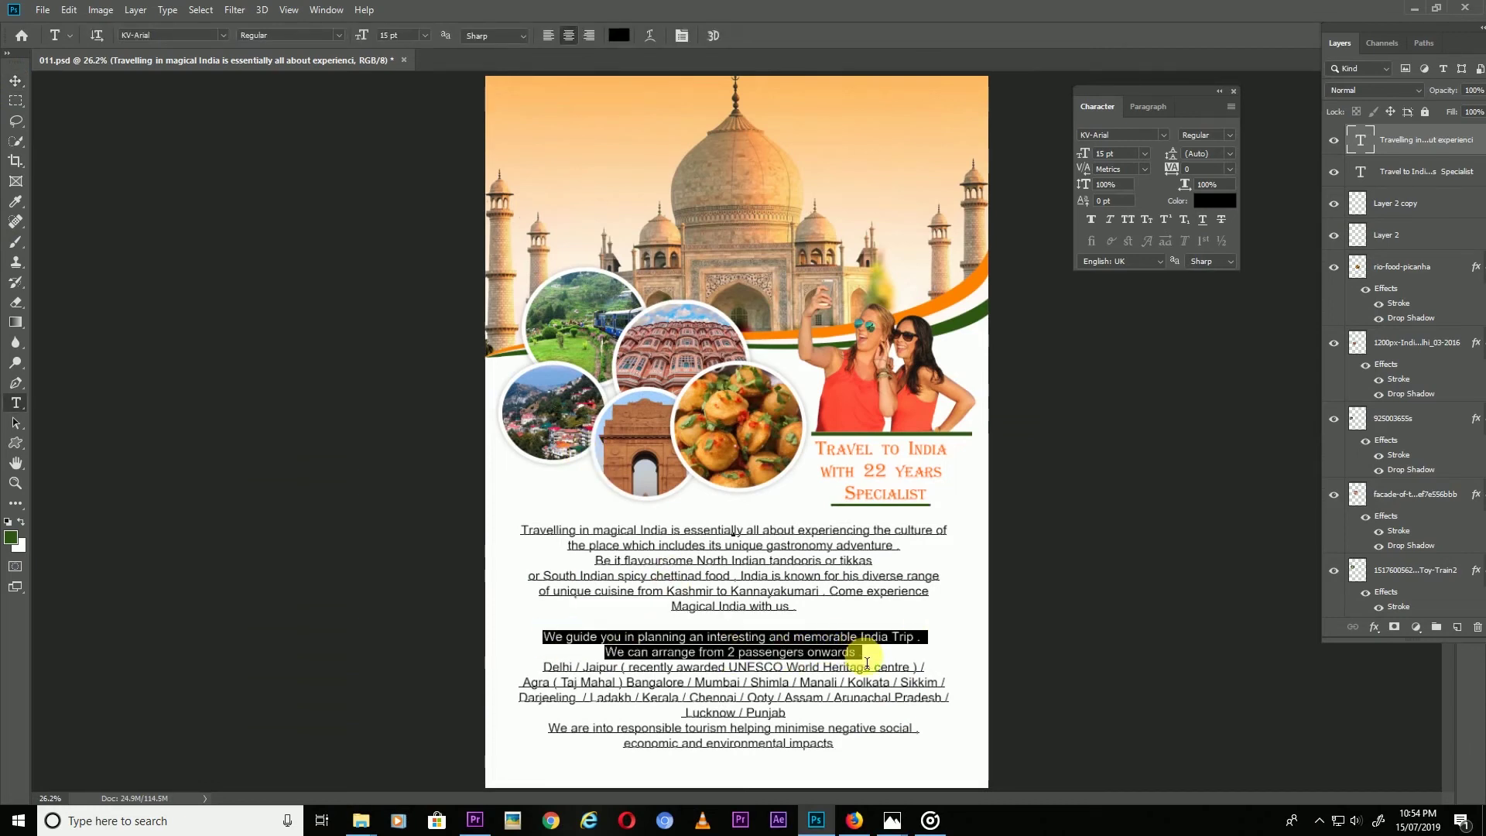
- Colour the two 'We guide you' trip-planning lines orange
left_click_drag(864, 660, 873, 654)
left_click(616, 35)
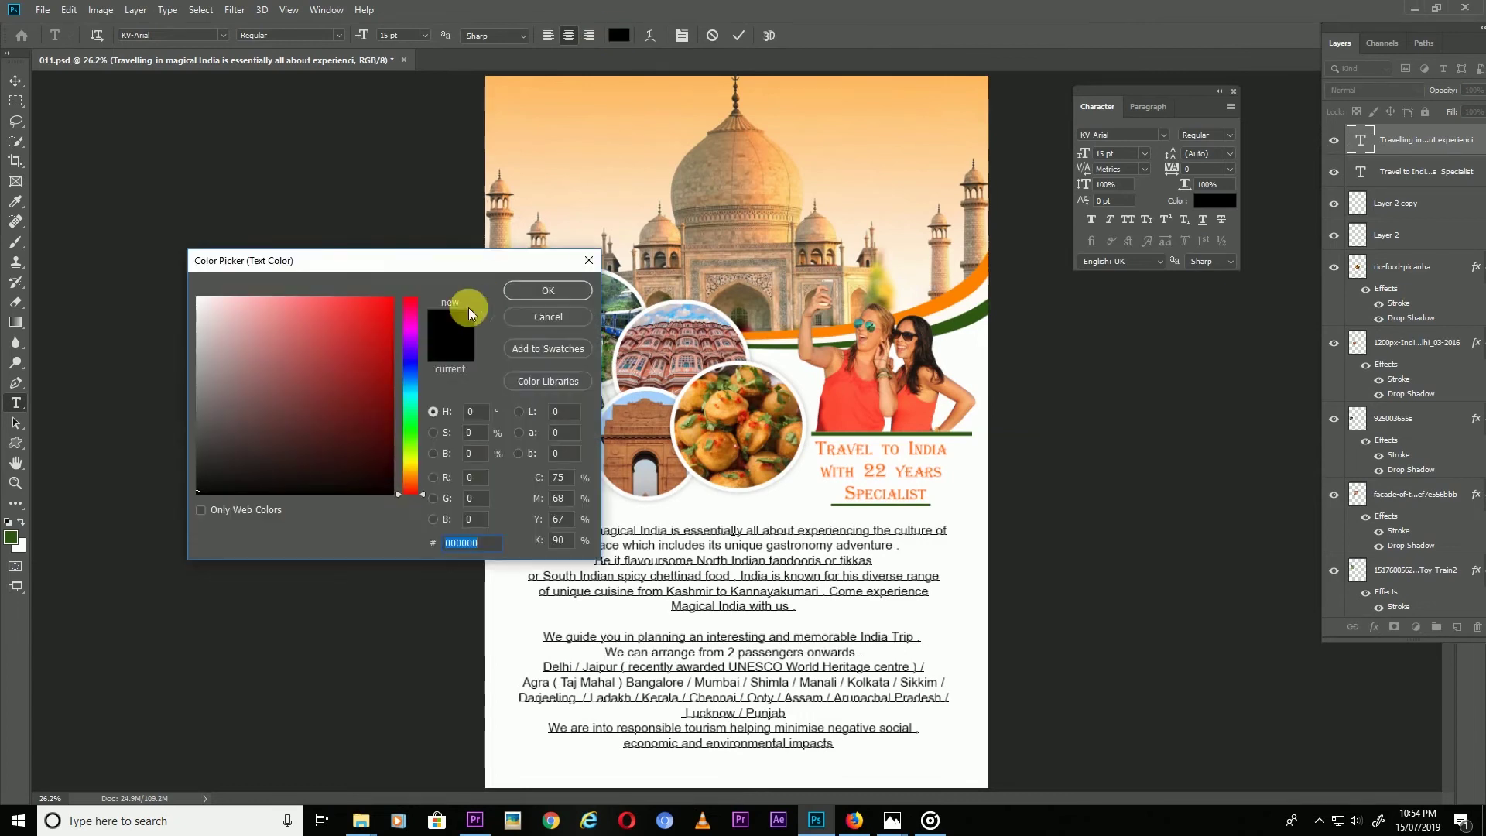
left_click_drag(403, 457, 409, 475)
left_click(377, 311)
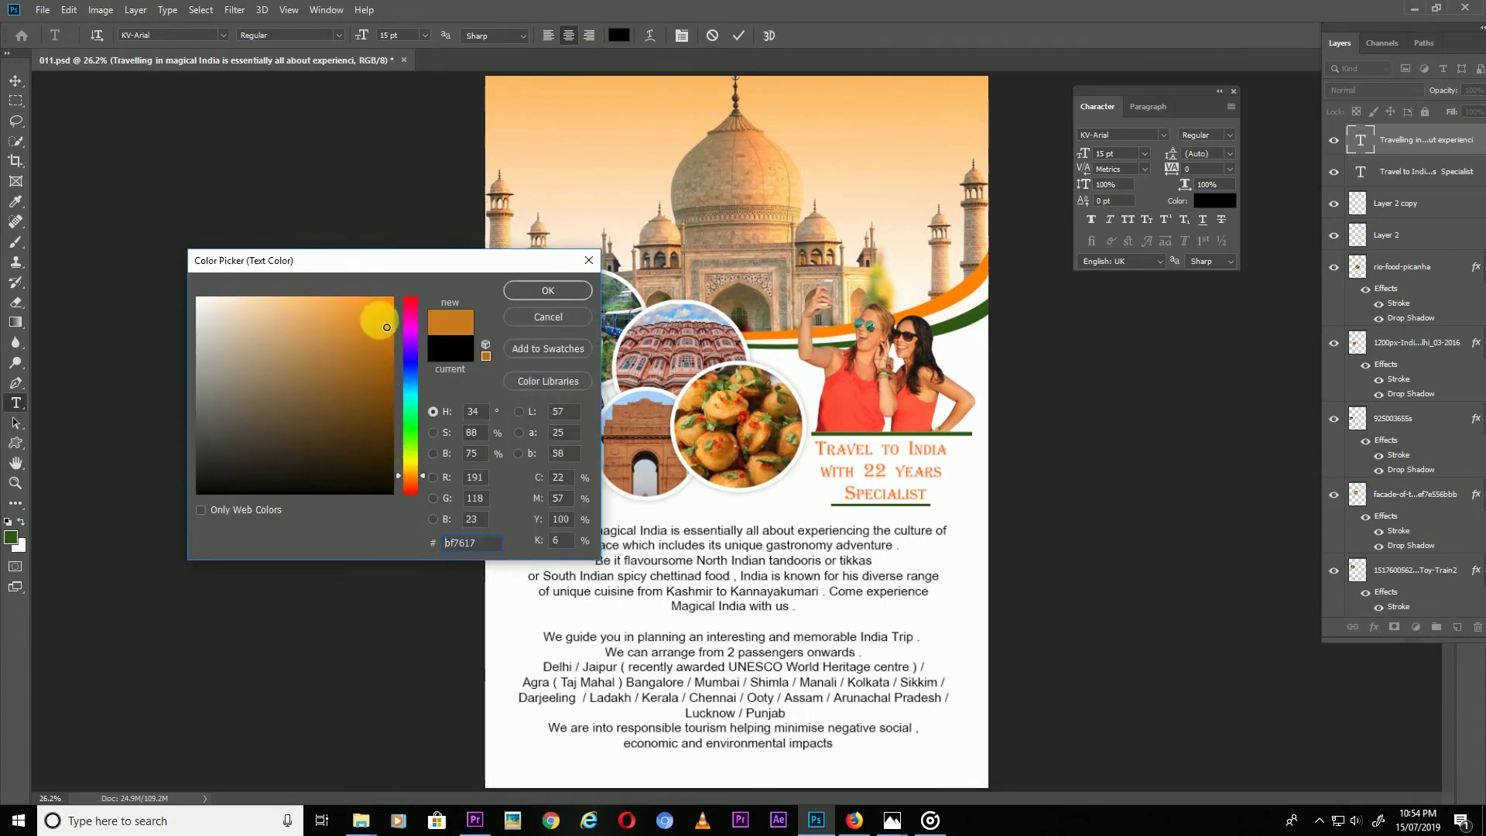
left_click(557, 291)
left_click(17, 82)
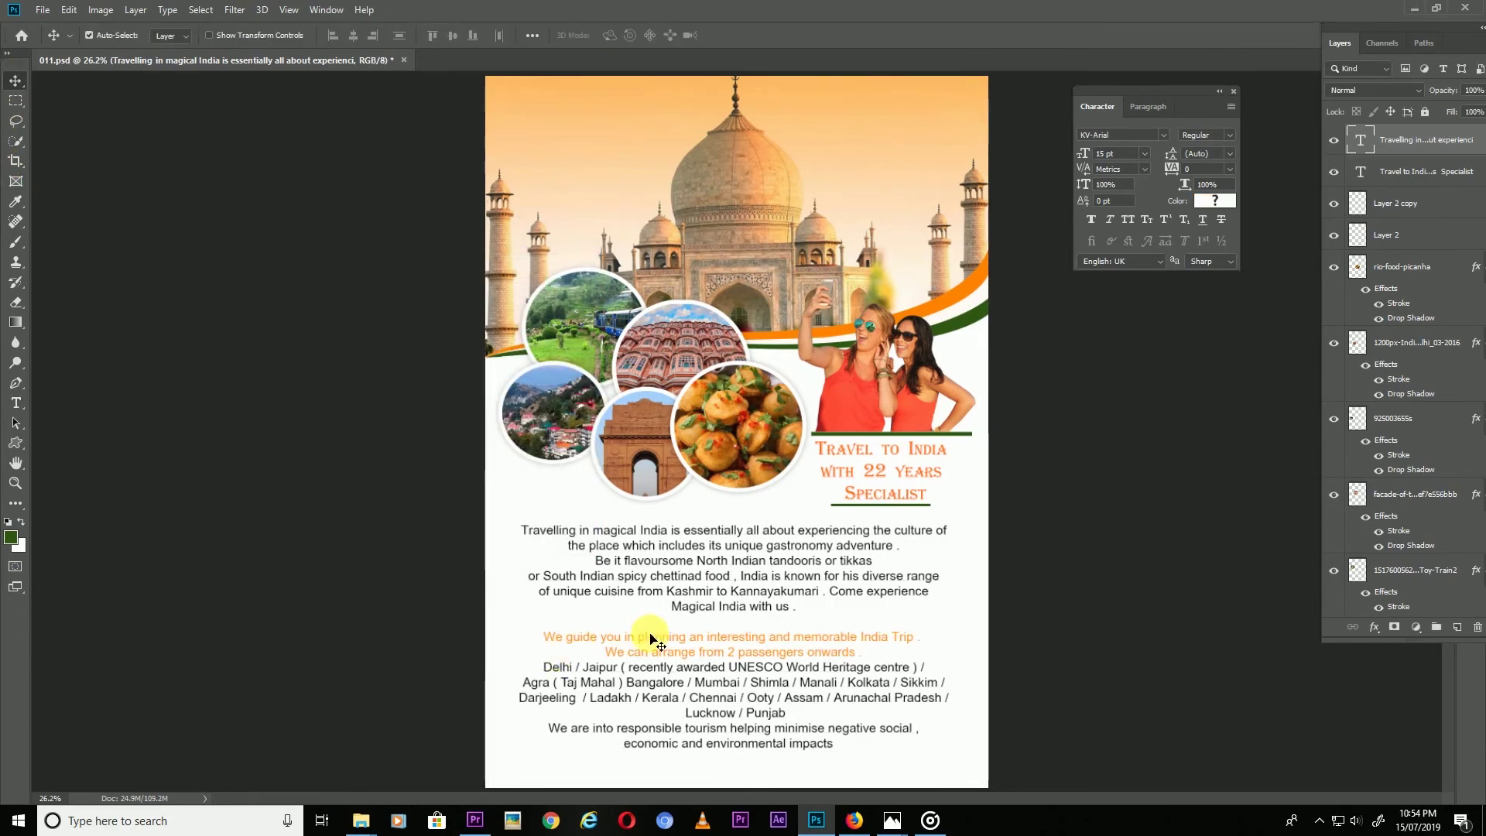
- Colour the destination lines from Delhi to Punjab dark green (05550b)
key("t")
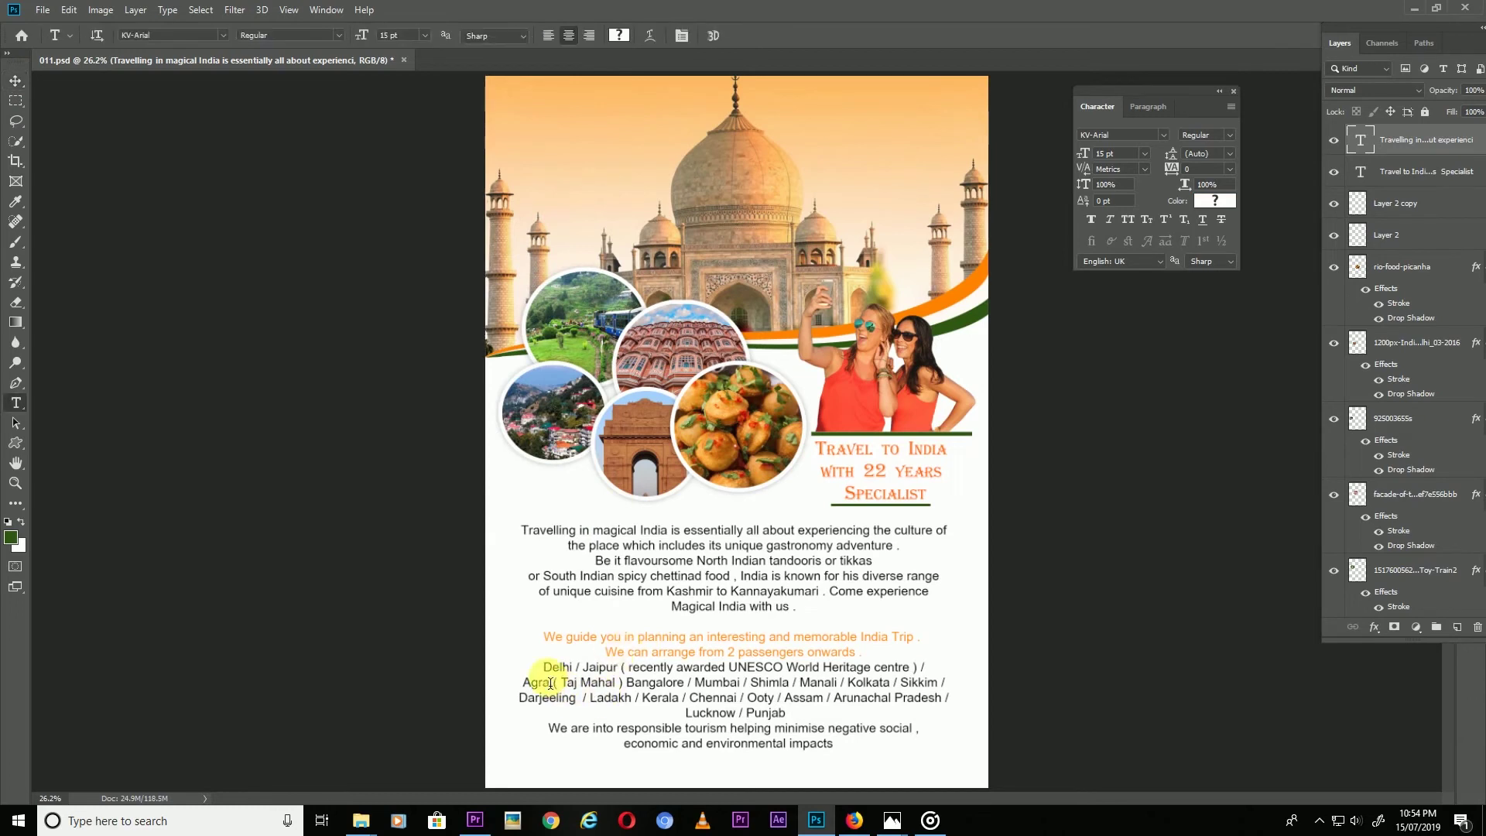
left_click_drag(543, 668, 800, 717)
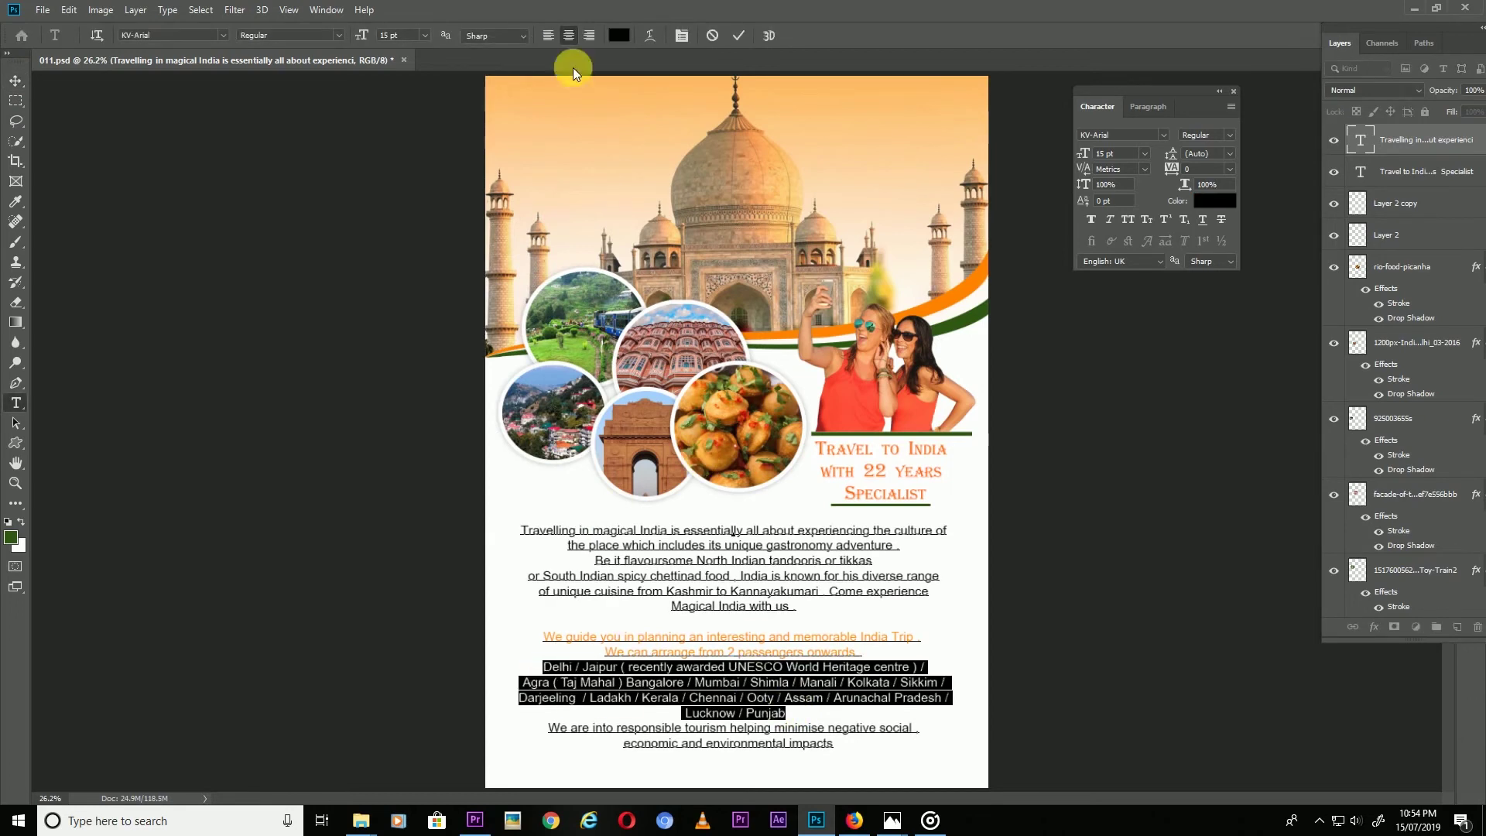
left_click(618, 31)
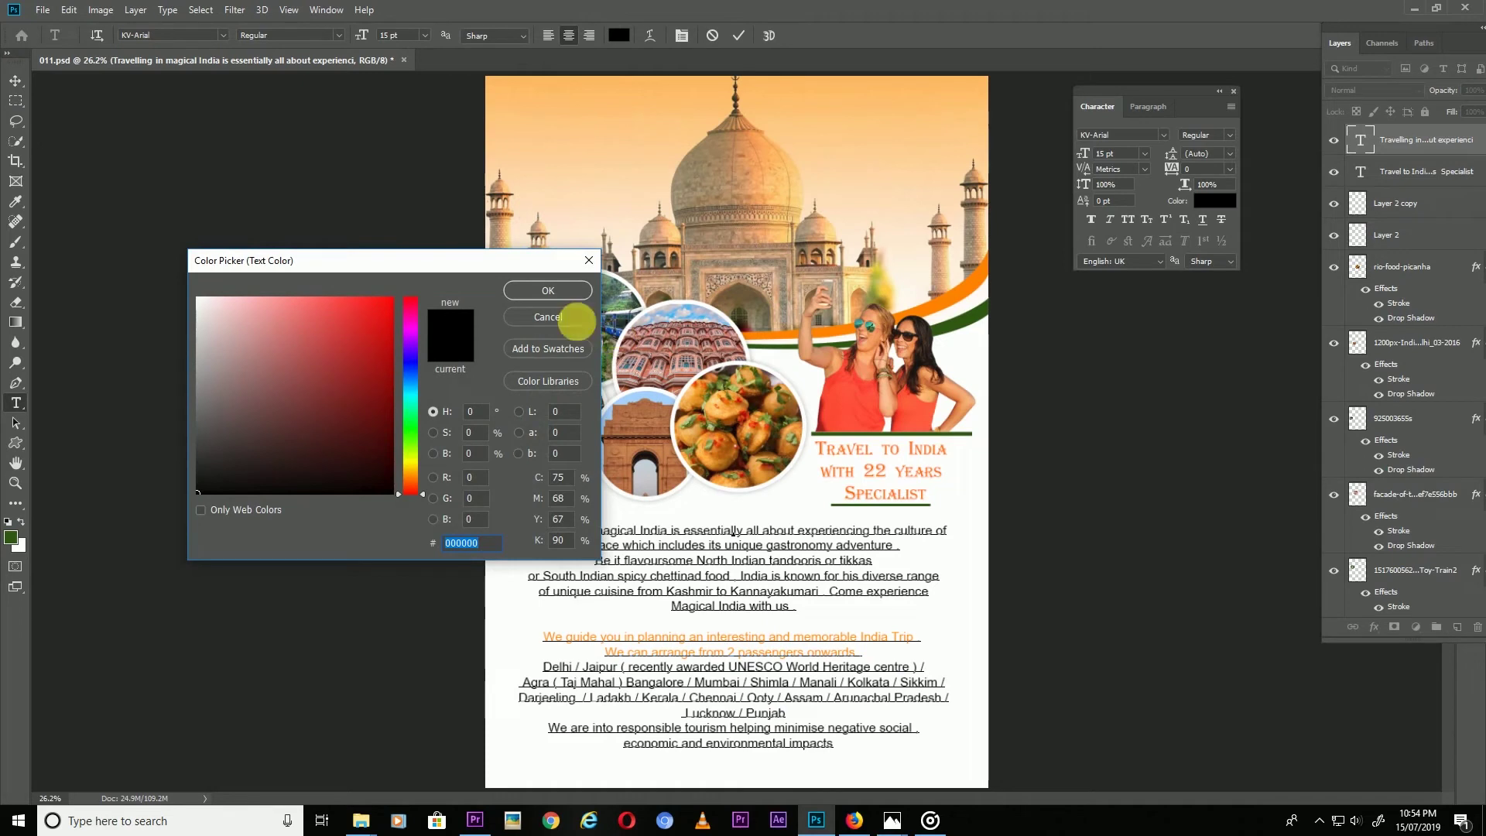
left_click(408, 425)
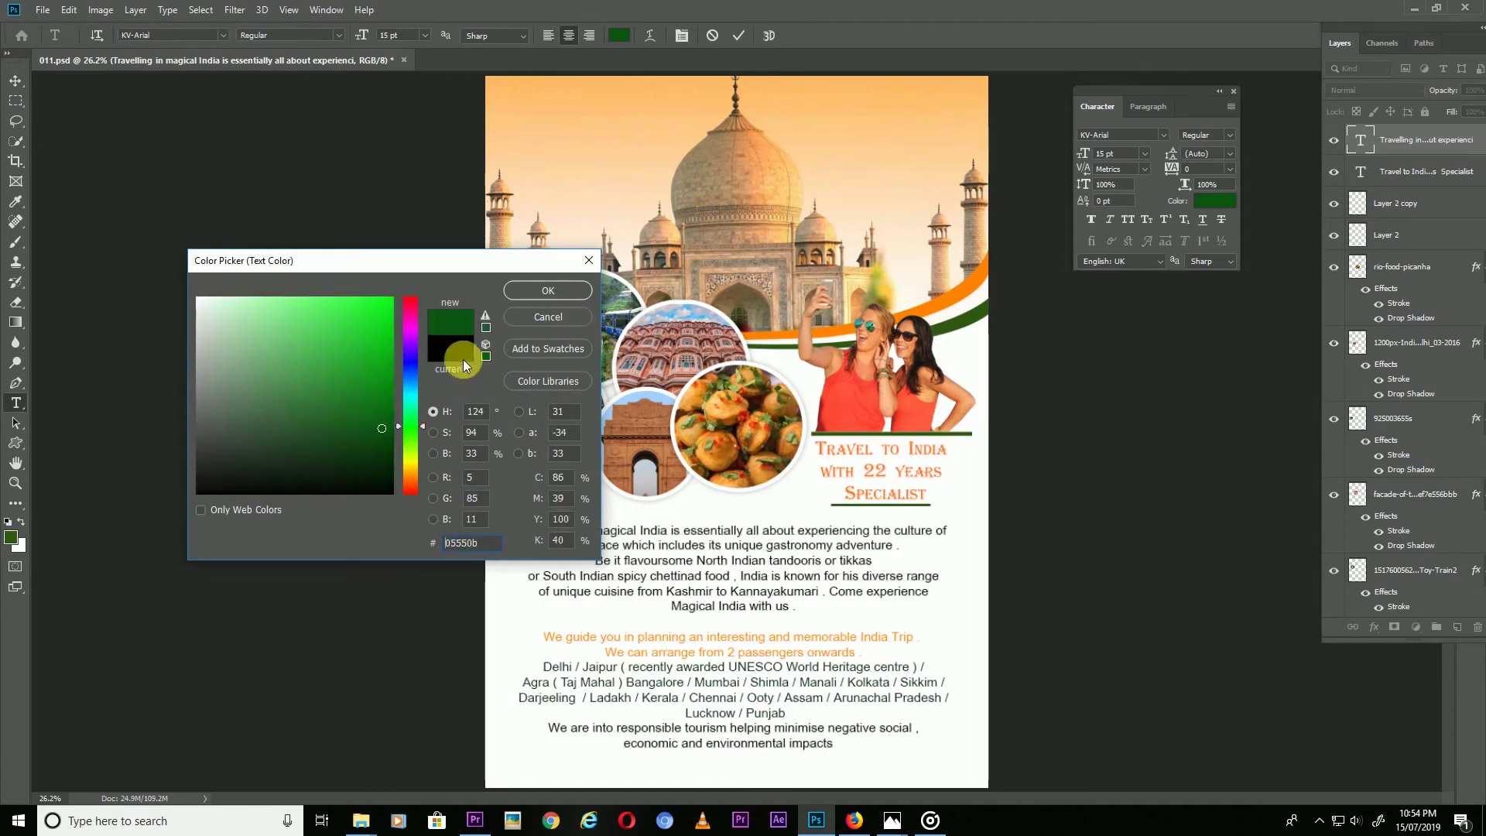
left_click(535, 290)
left_click(17, 79)
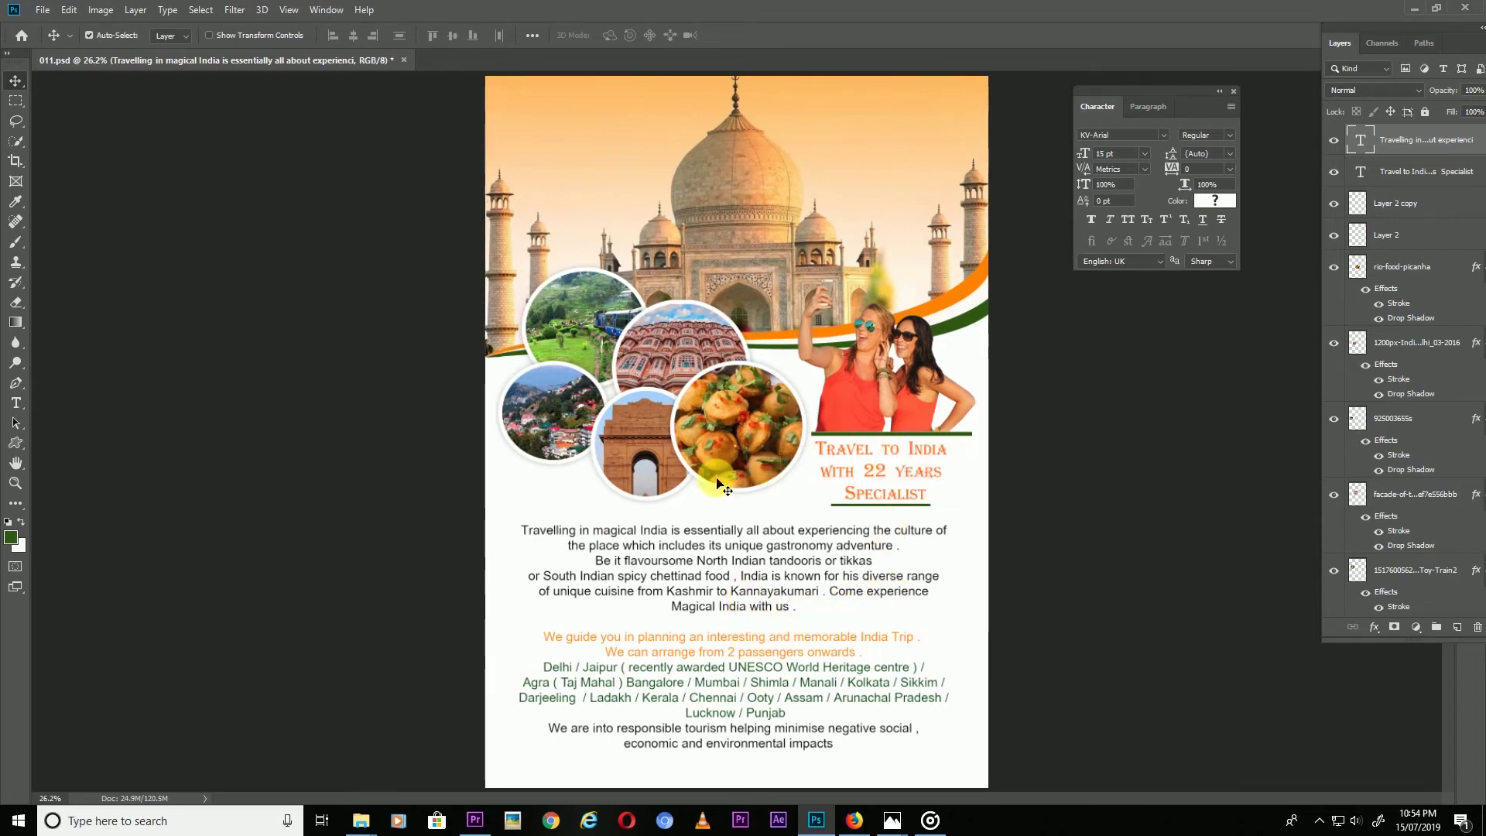
right_click(706, 532)
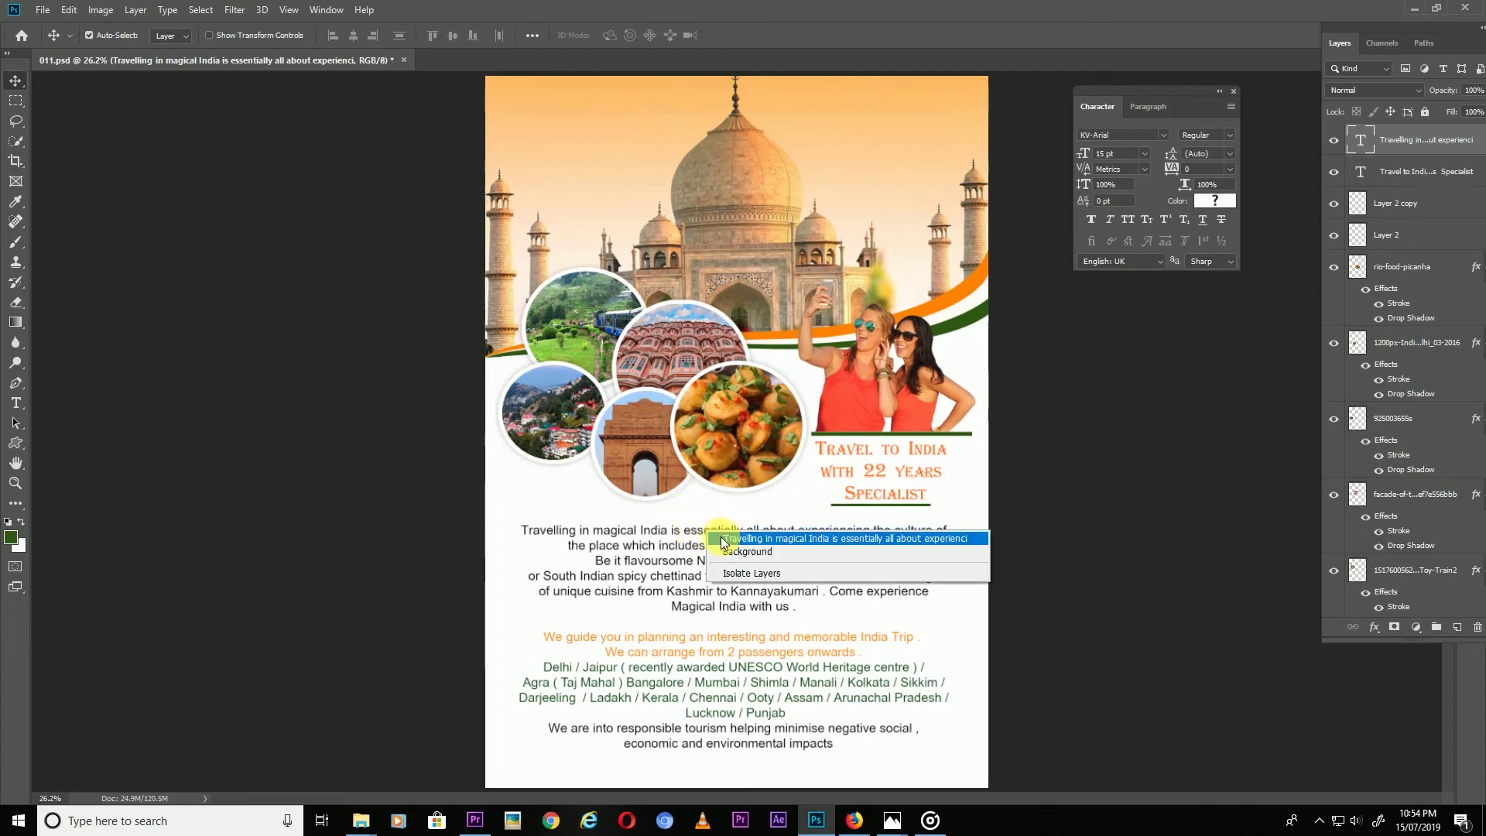
left_click(719, 530)
- Nudge the body text up slightly and set up an orange-to-white gradient on the Background layer
key("Up")
key("Up")
key("Up")
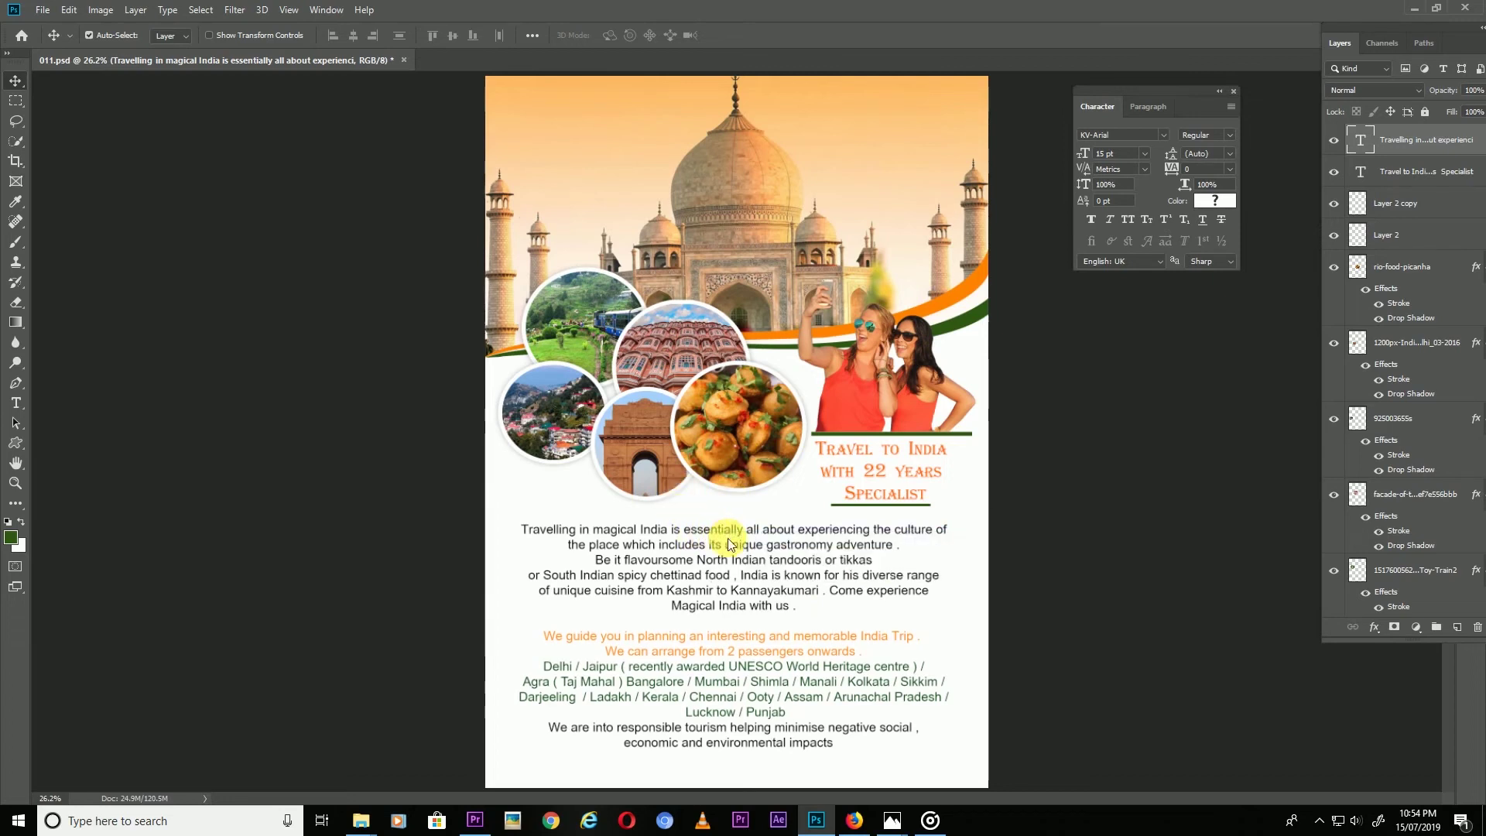
key("Up")
key("Up")
key("Up")
key("Up")
key("Up")
key("Up")
key("Up")
key("Up")
key("Up")
key("Up")
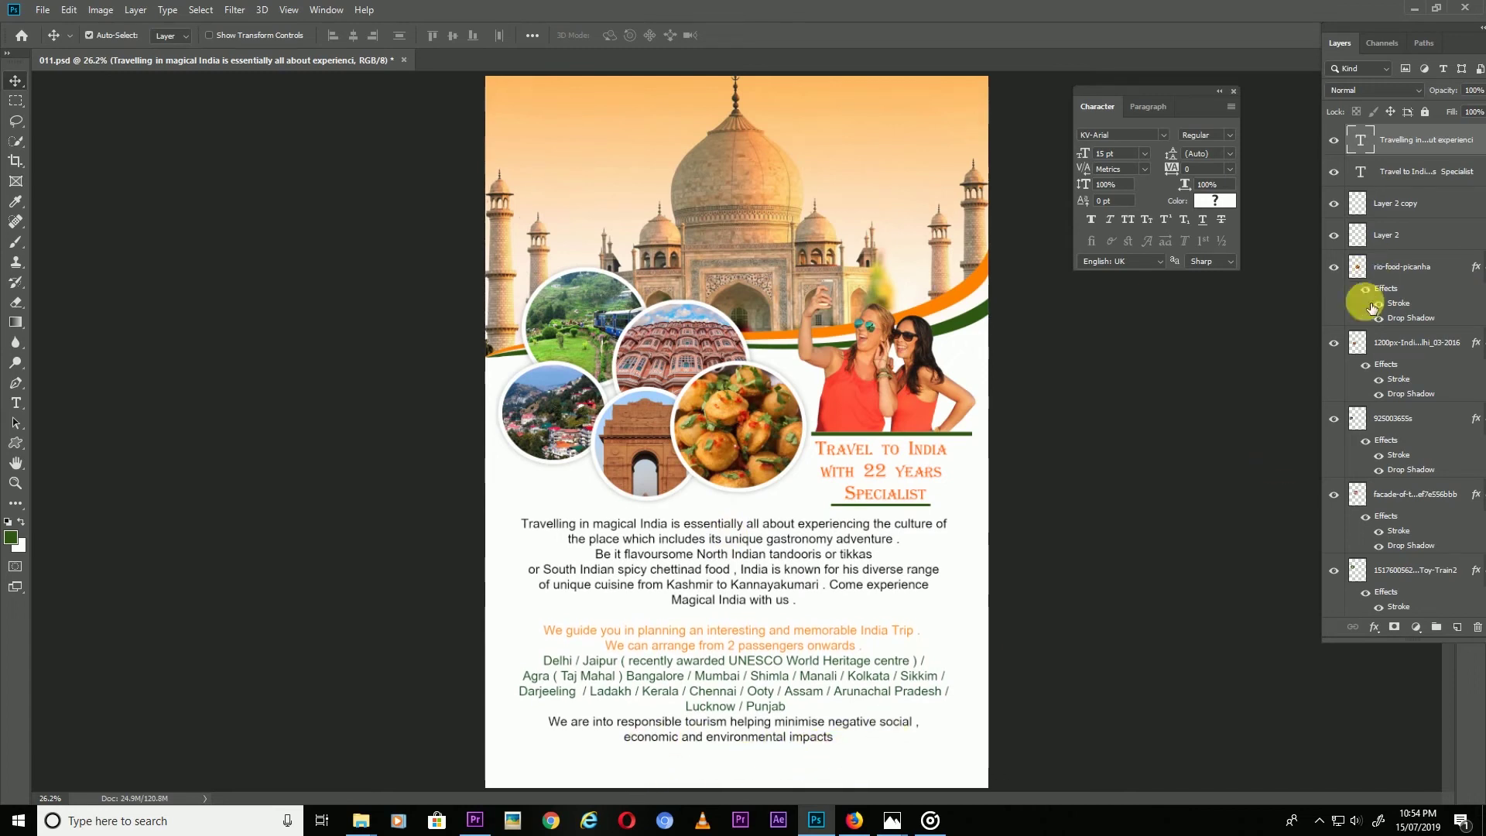
scroll(1393, 452, "down", 3)
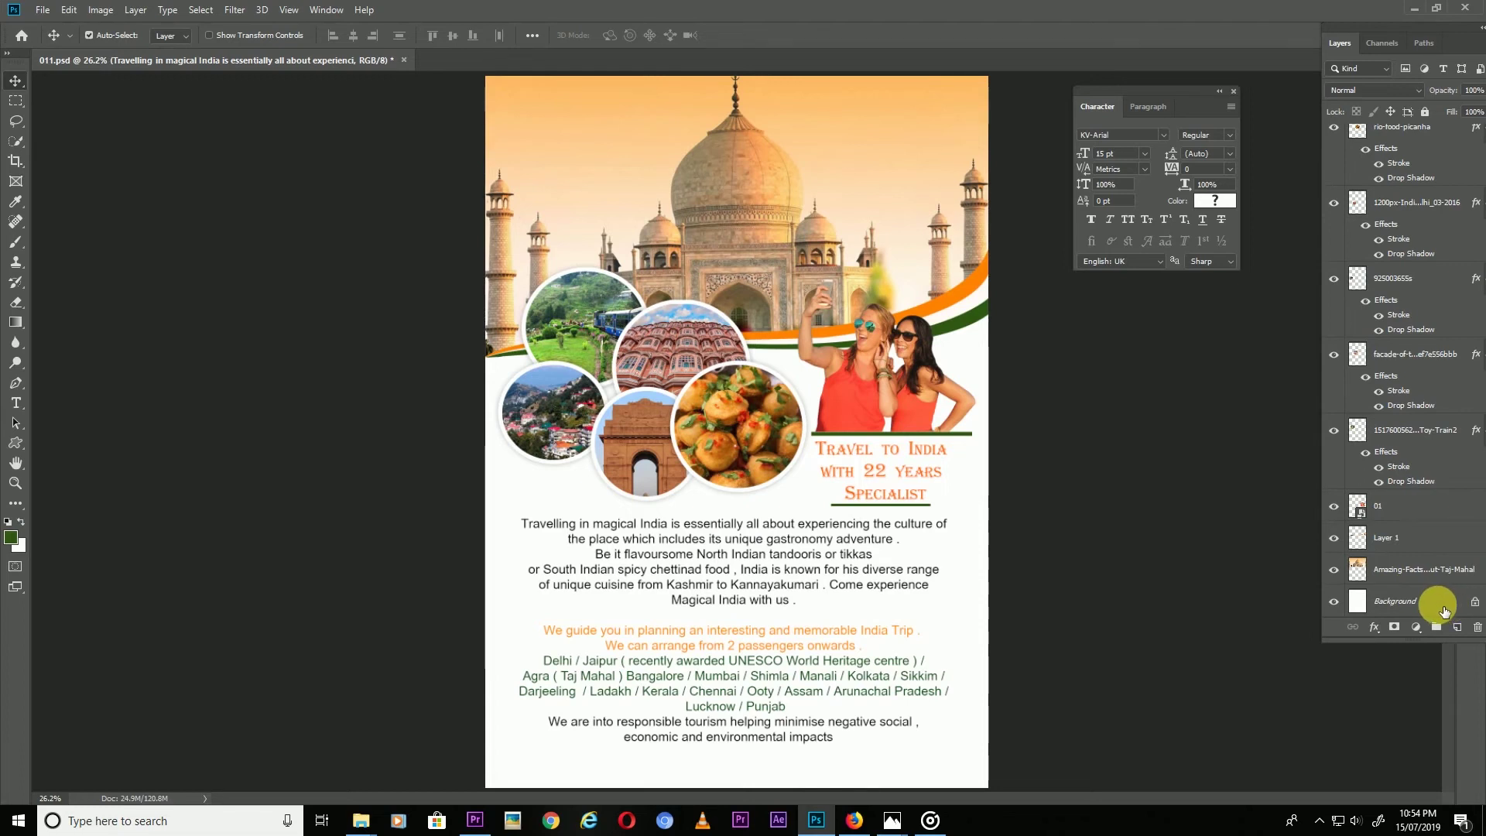
left_click(1440, 609)
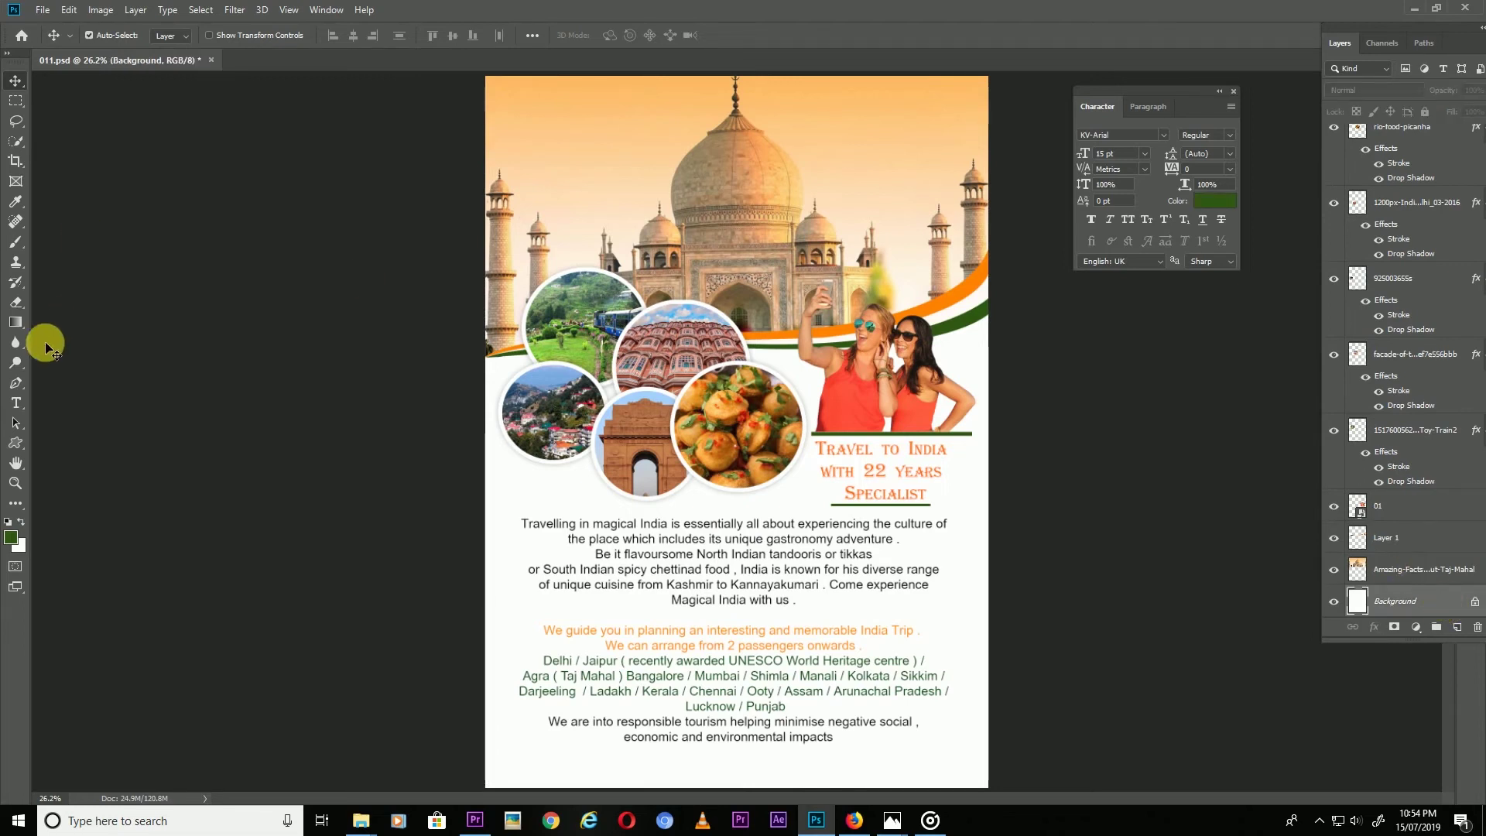
left_click(19, 324)
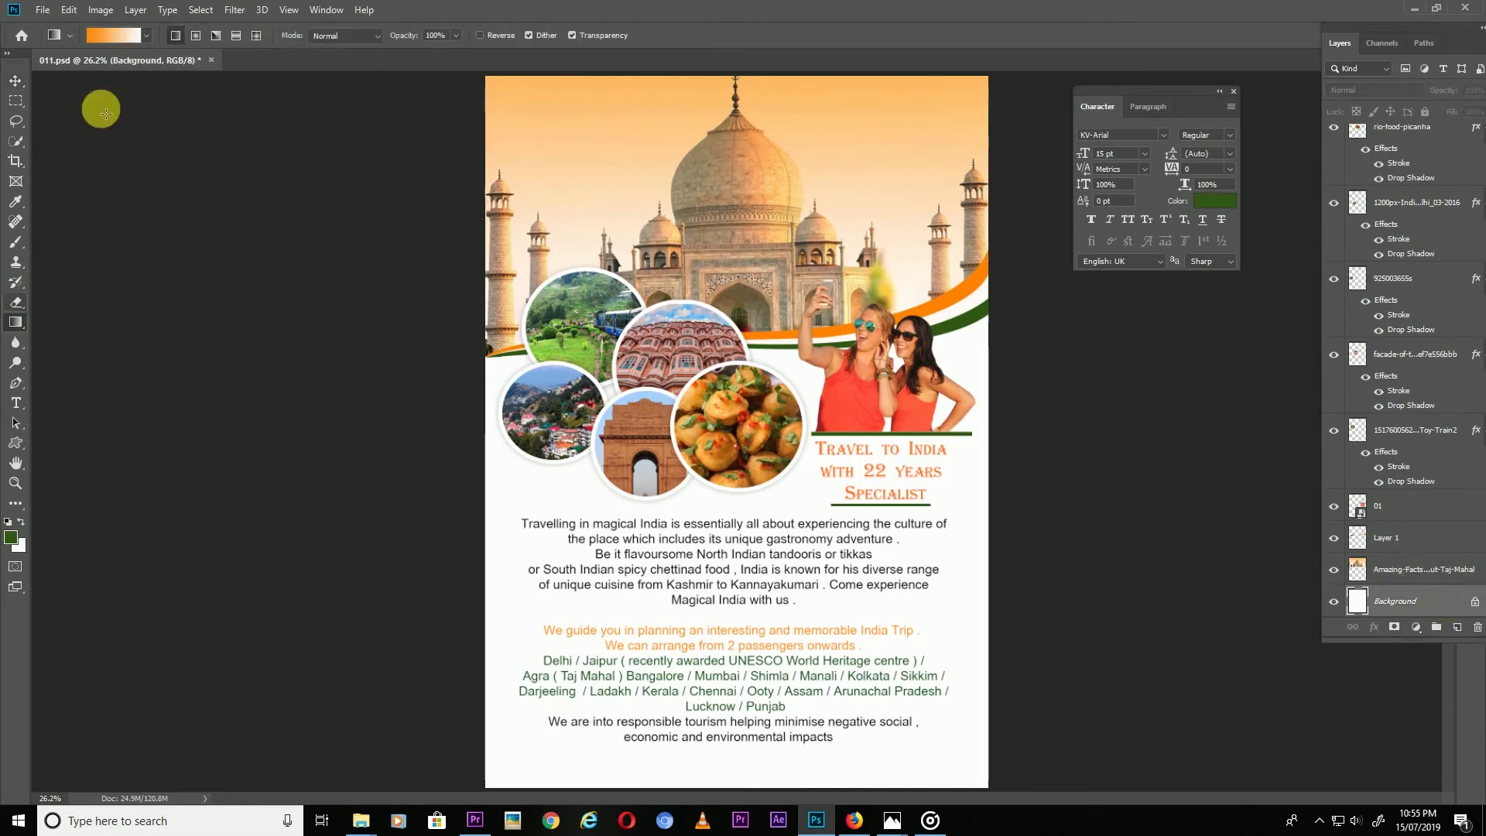
left_click(111, 35)
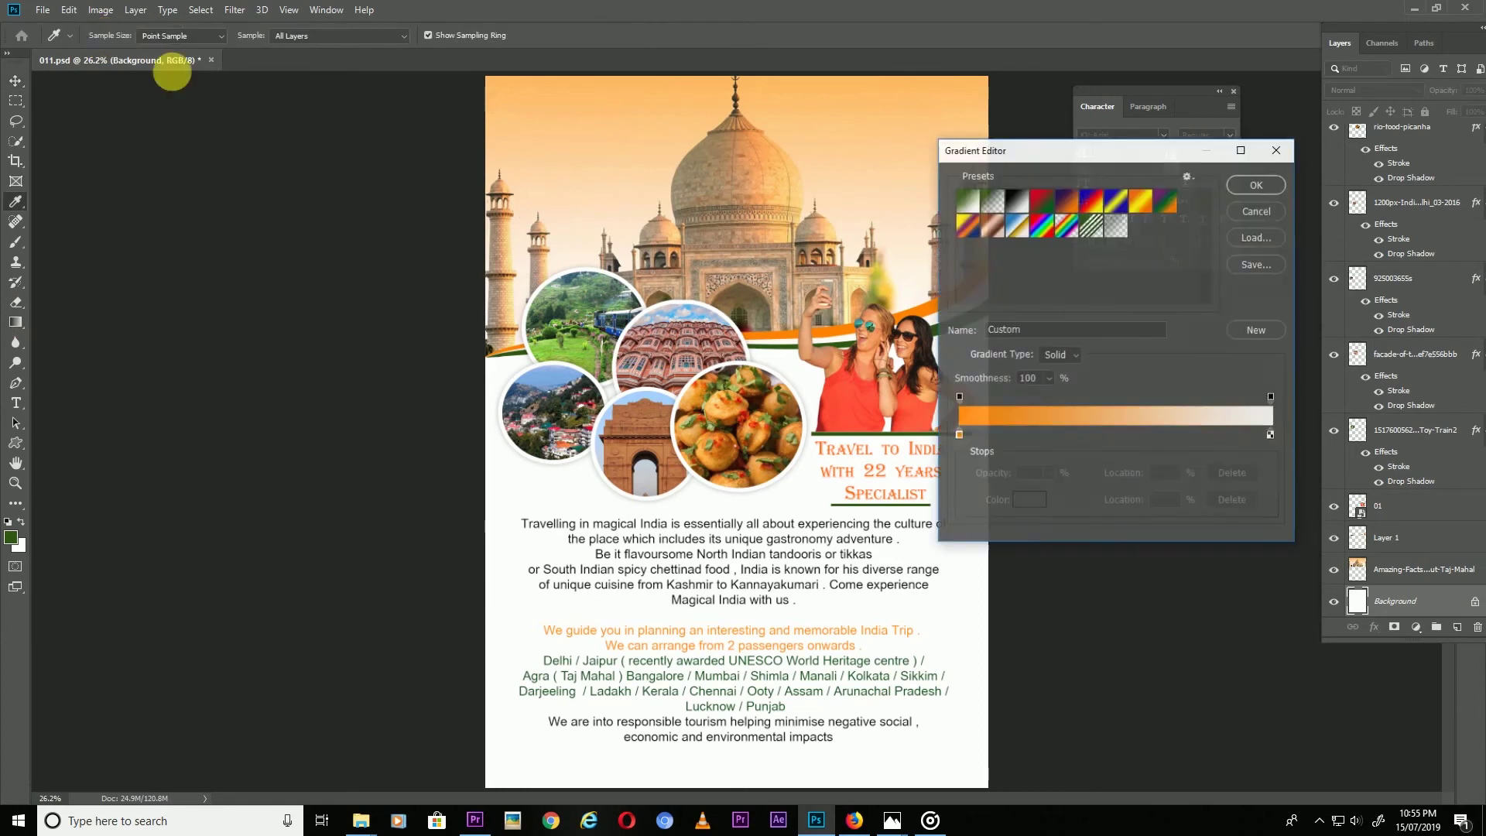
double_click(960, 434)
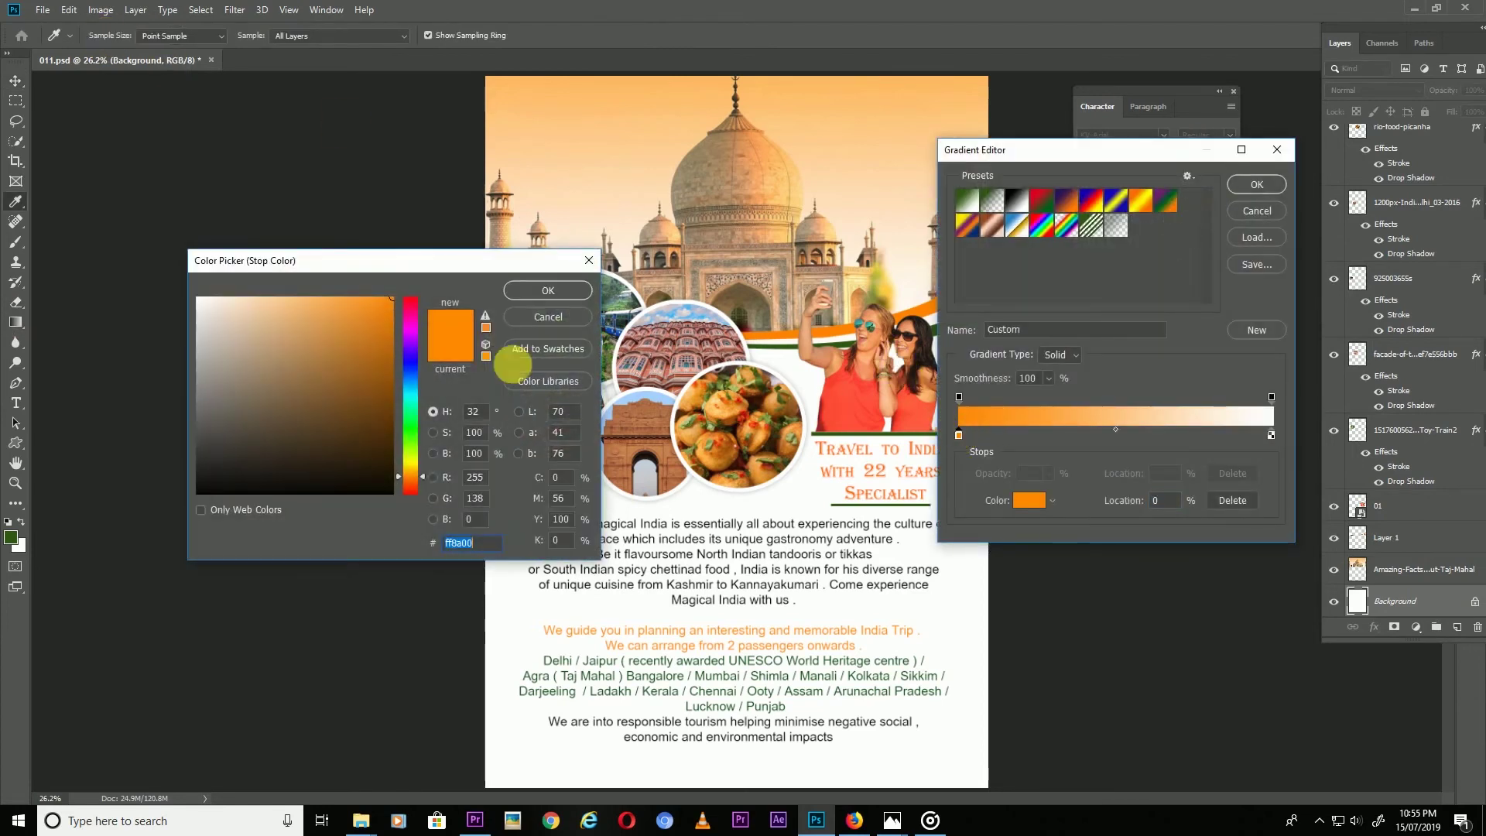
left_click(546, 292)
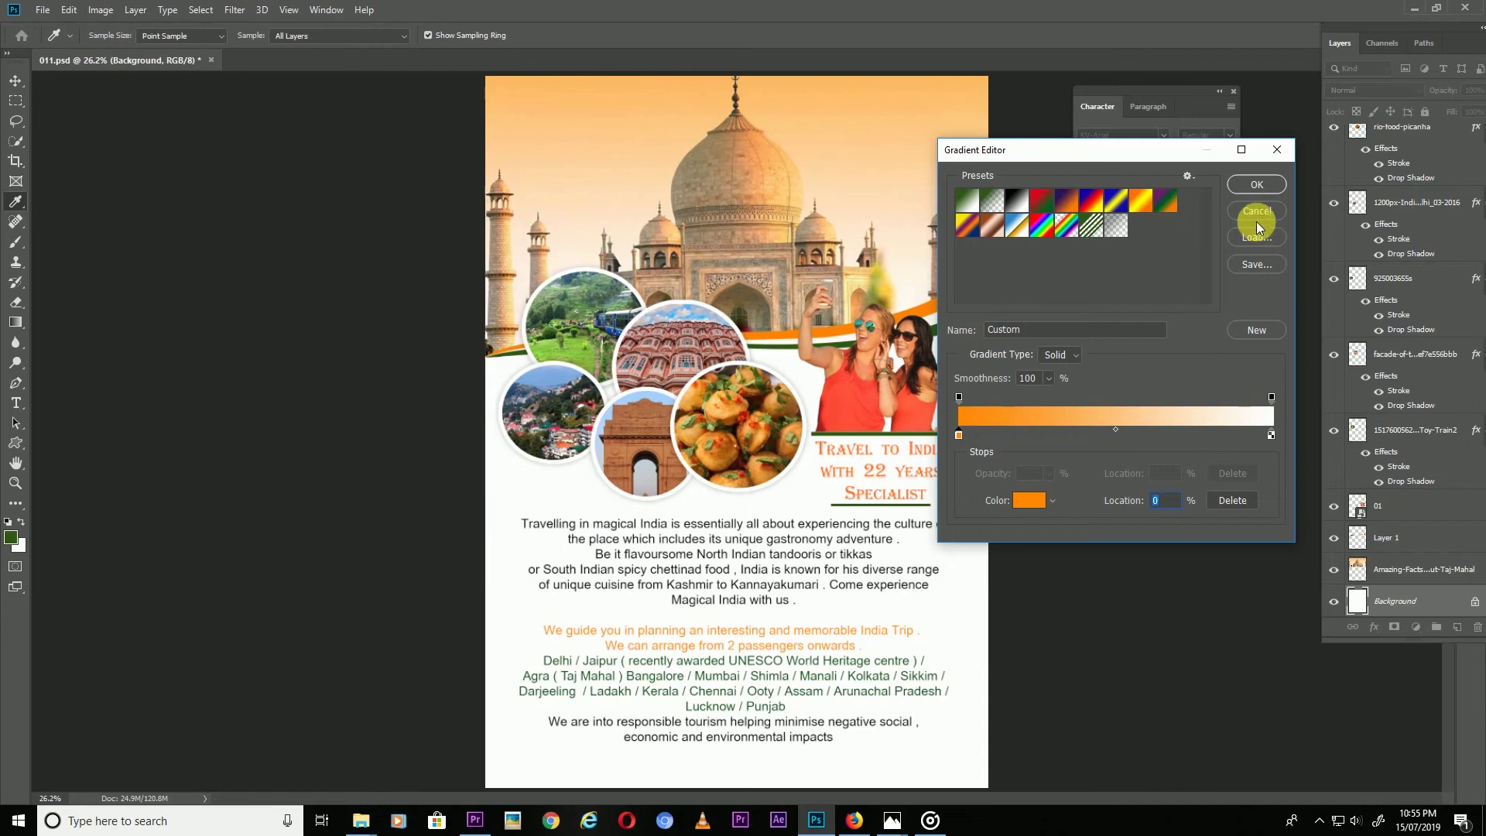
left_click(1252, 190)
scroll(1431, 166, "up", 3)
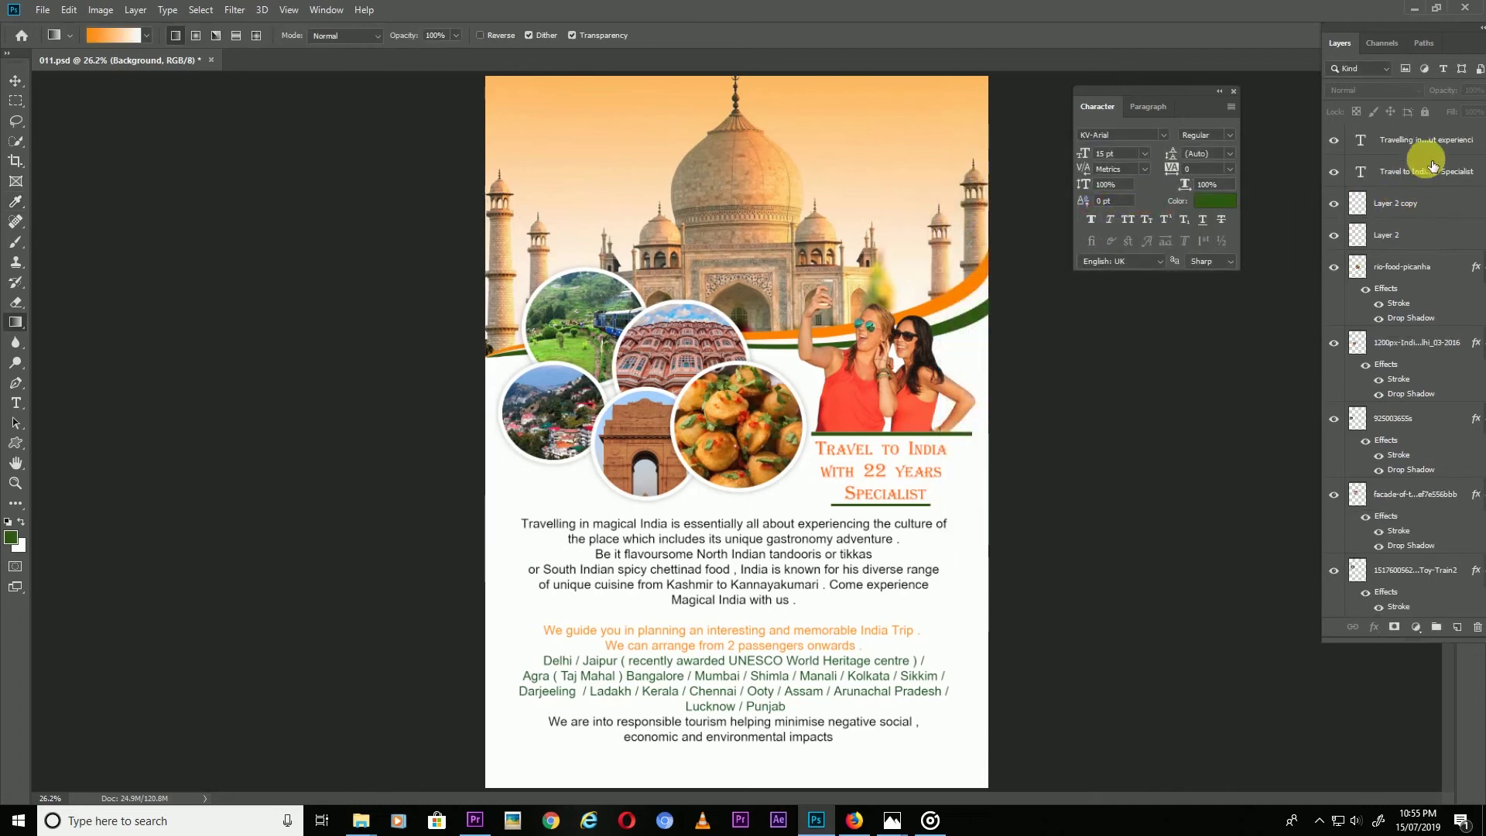
- Add a new top layer filled with the orange-to-white gradient in Multiply mode
left_click(1420, 152)
left_click(1459, 627)
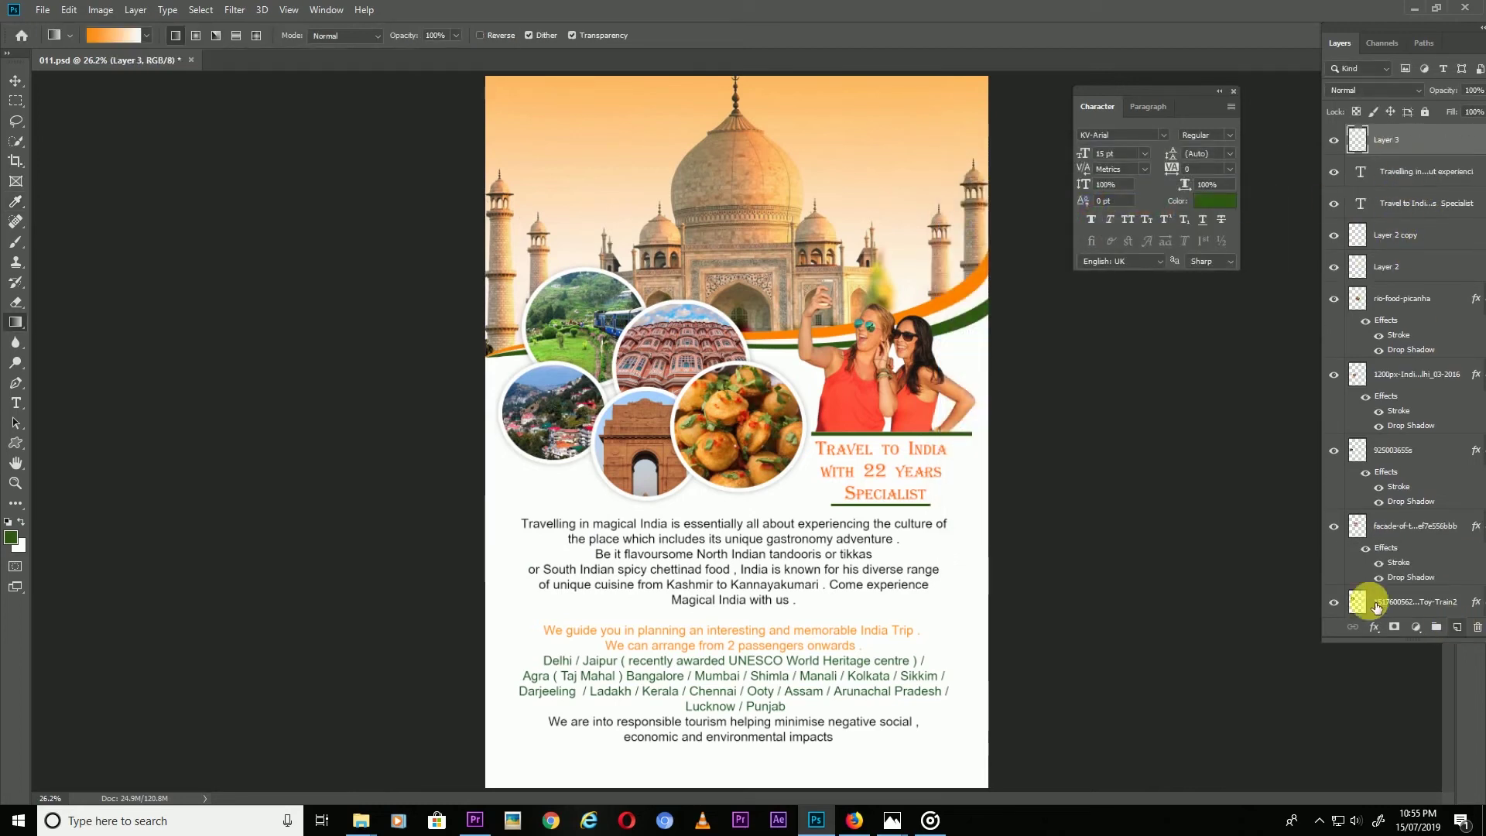
mouse_move(716, 563)
left_mouse_down()
mouse_move(735, 207)
mouse_move(748, 627)
left_mouse_up()
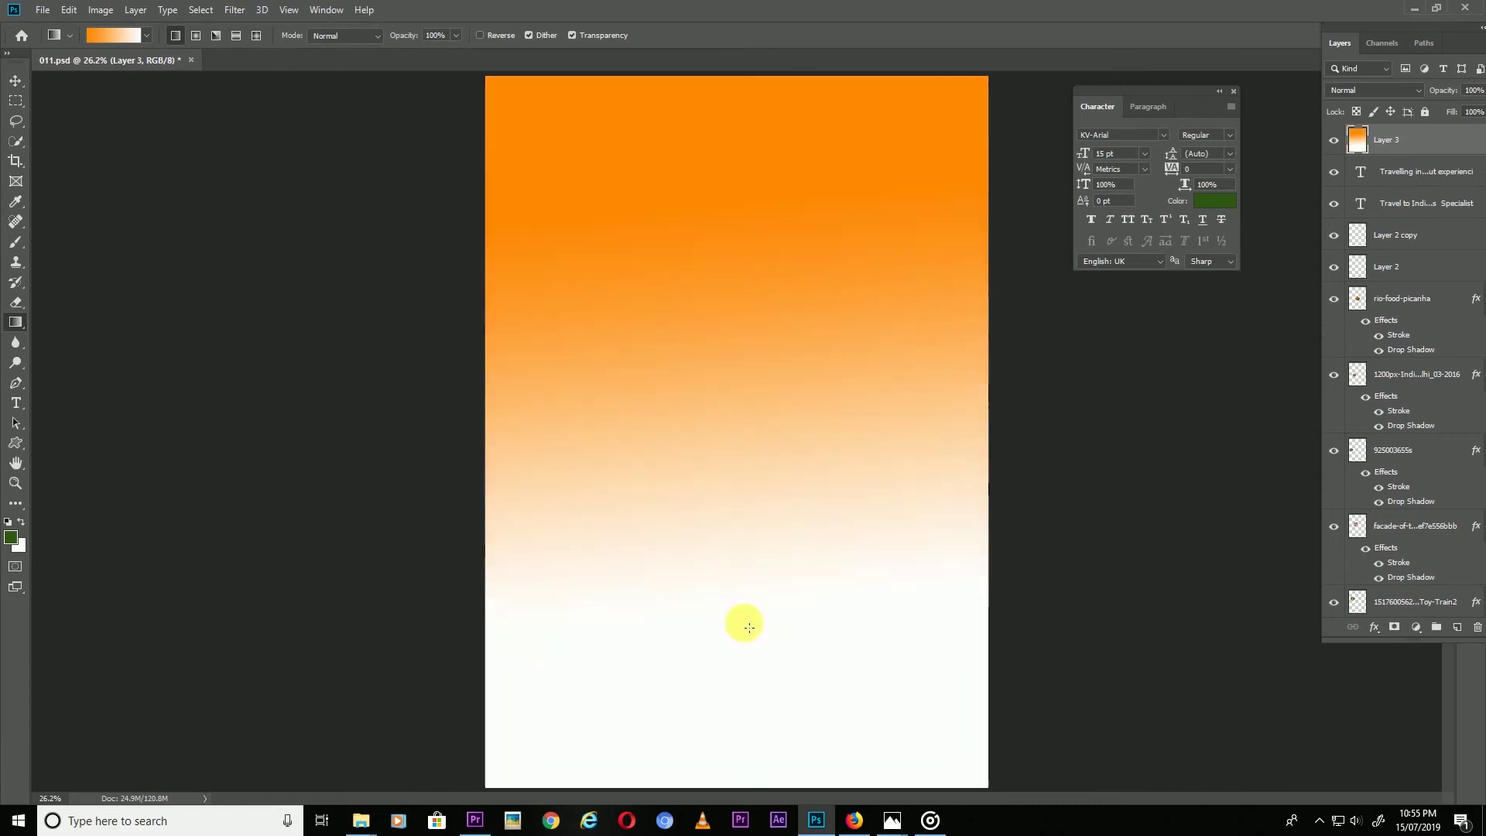
left_click_drag(740, 223, 760, 445)
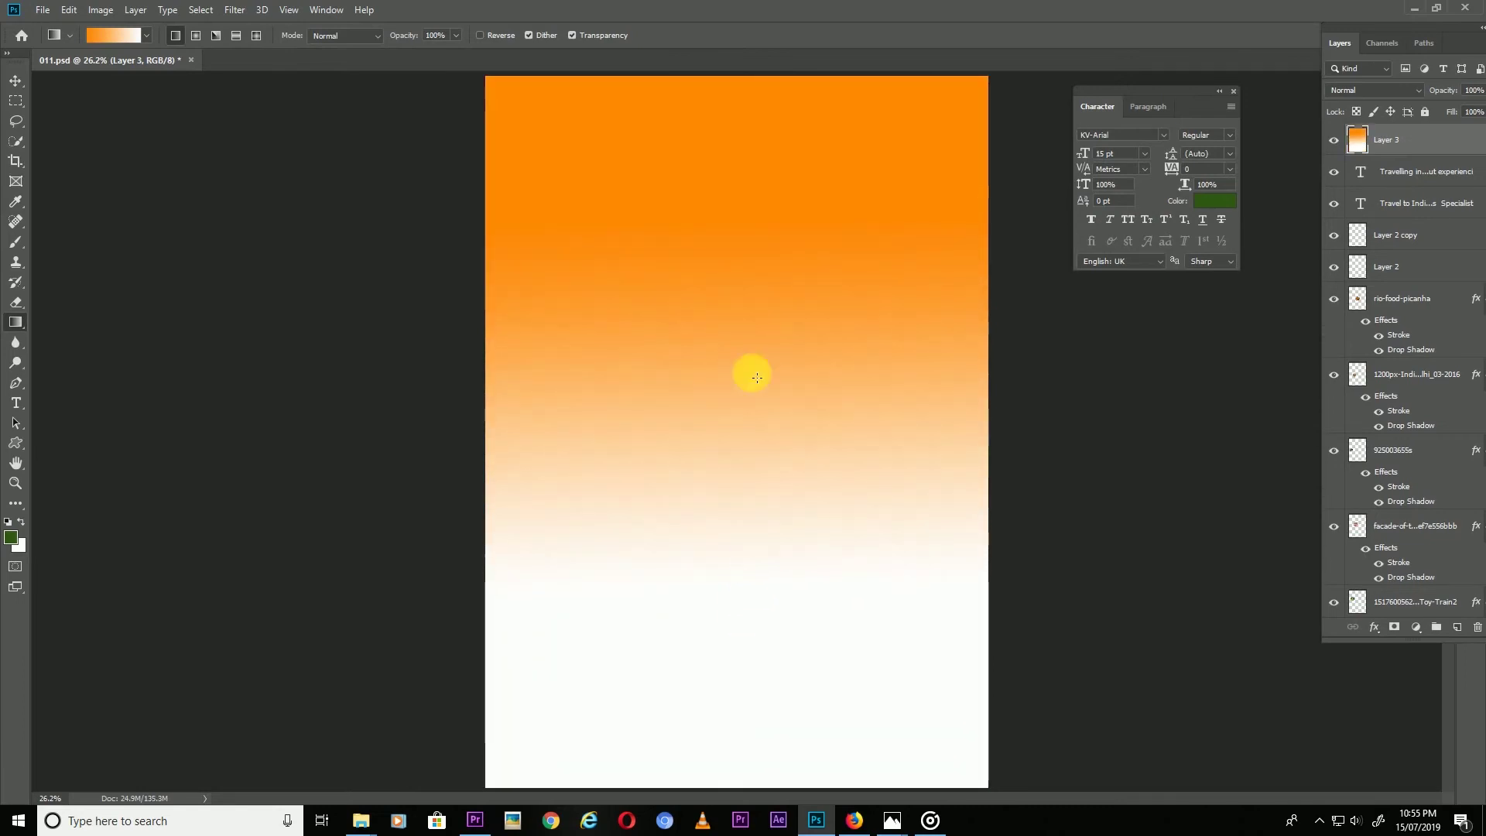
left_click(26, 82)
left_click(1359, 90)
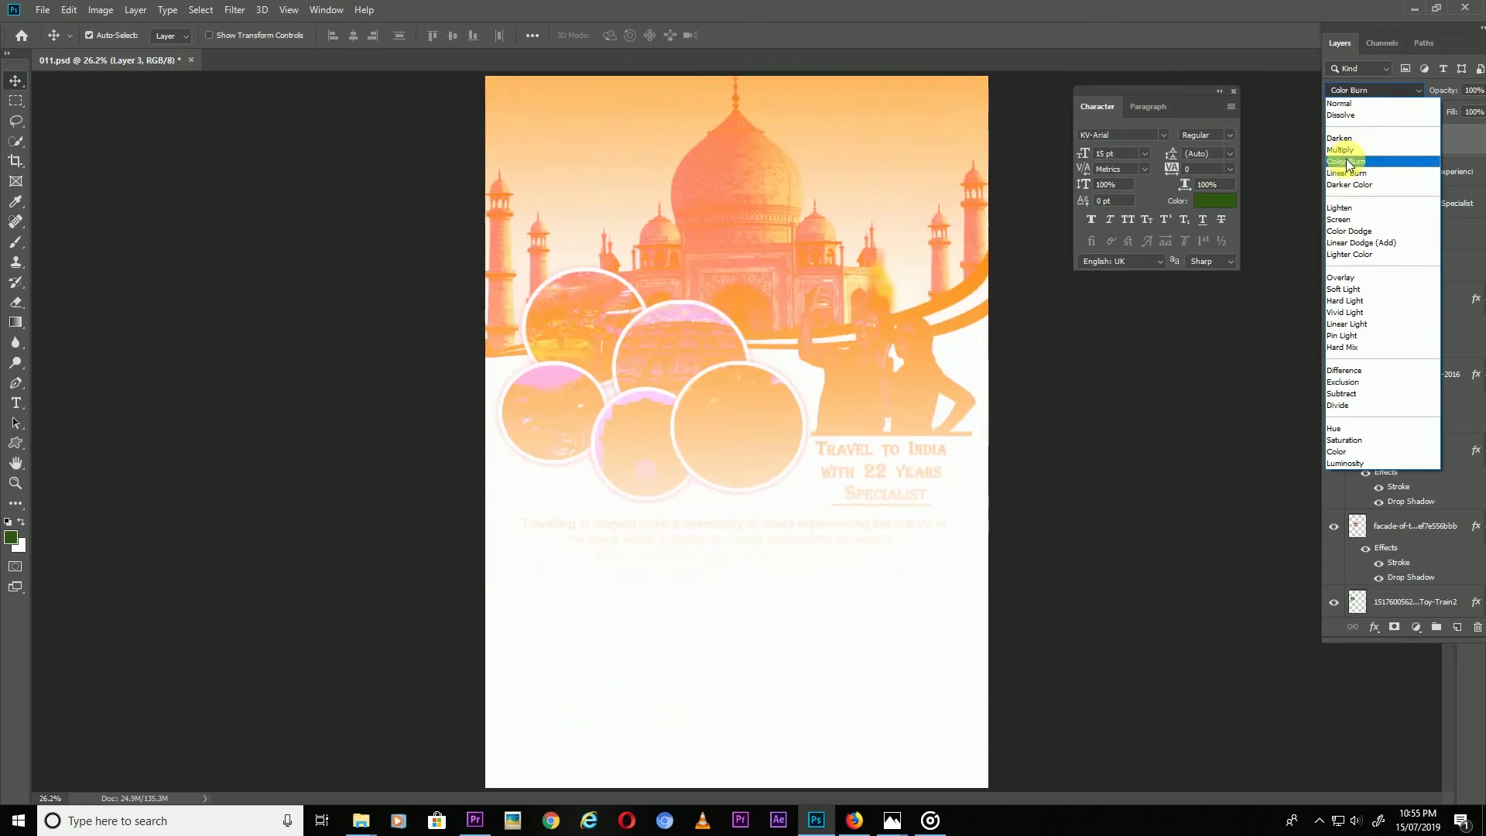
left_click(1348, 147)
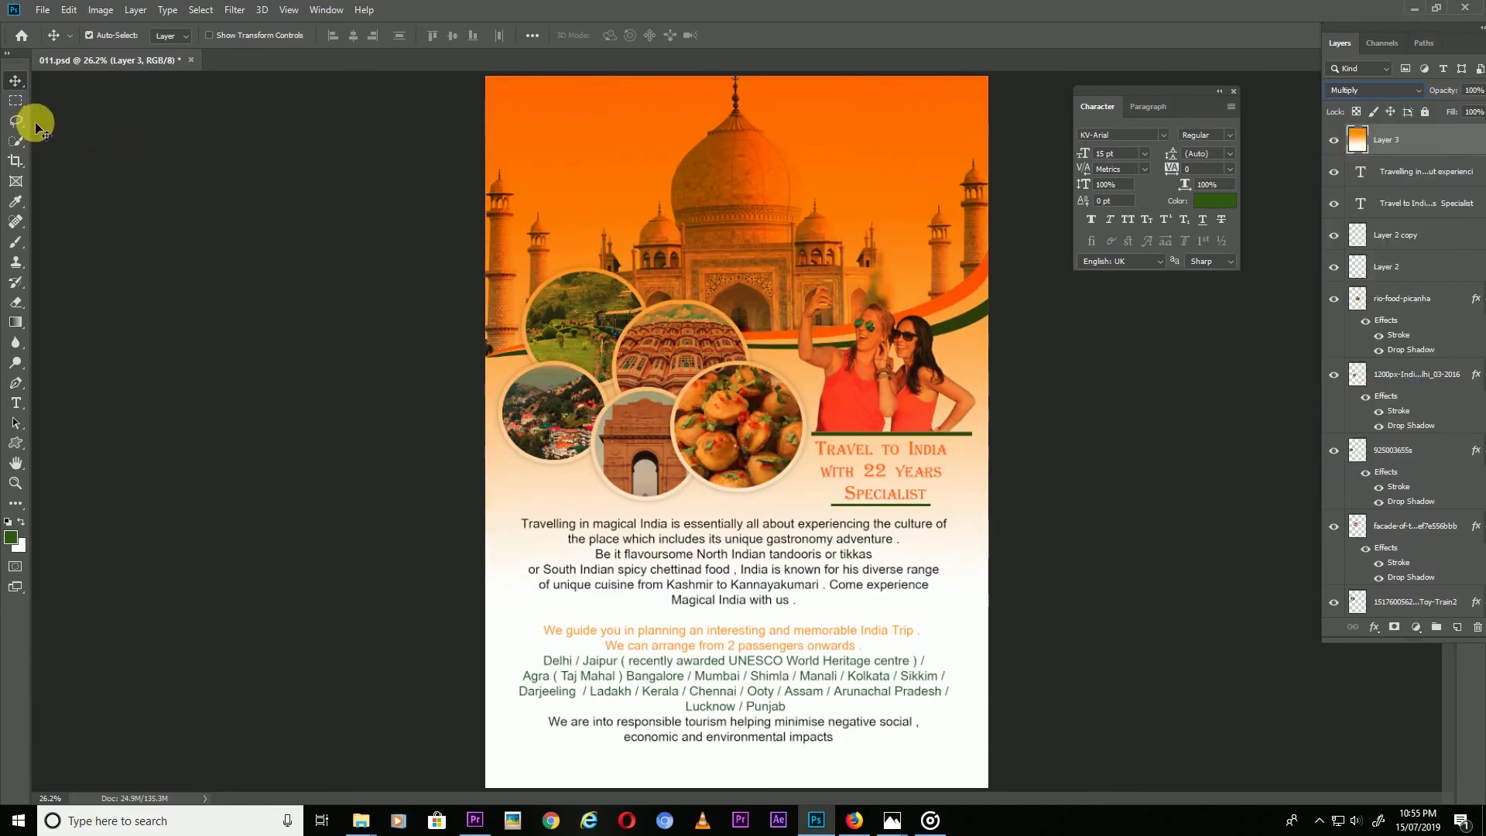
- Redraw the gradient so orange fades out below the Taj Mahal dome, then clear the selection
left_click(16, 322)
left_click_drag(750, 301, 760, 164)
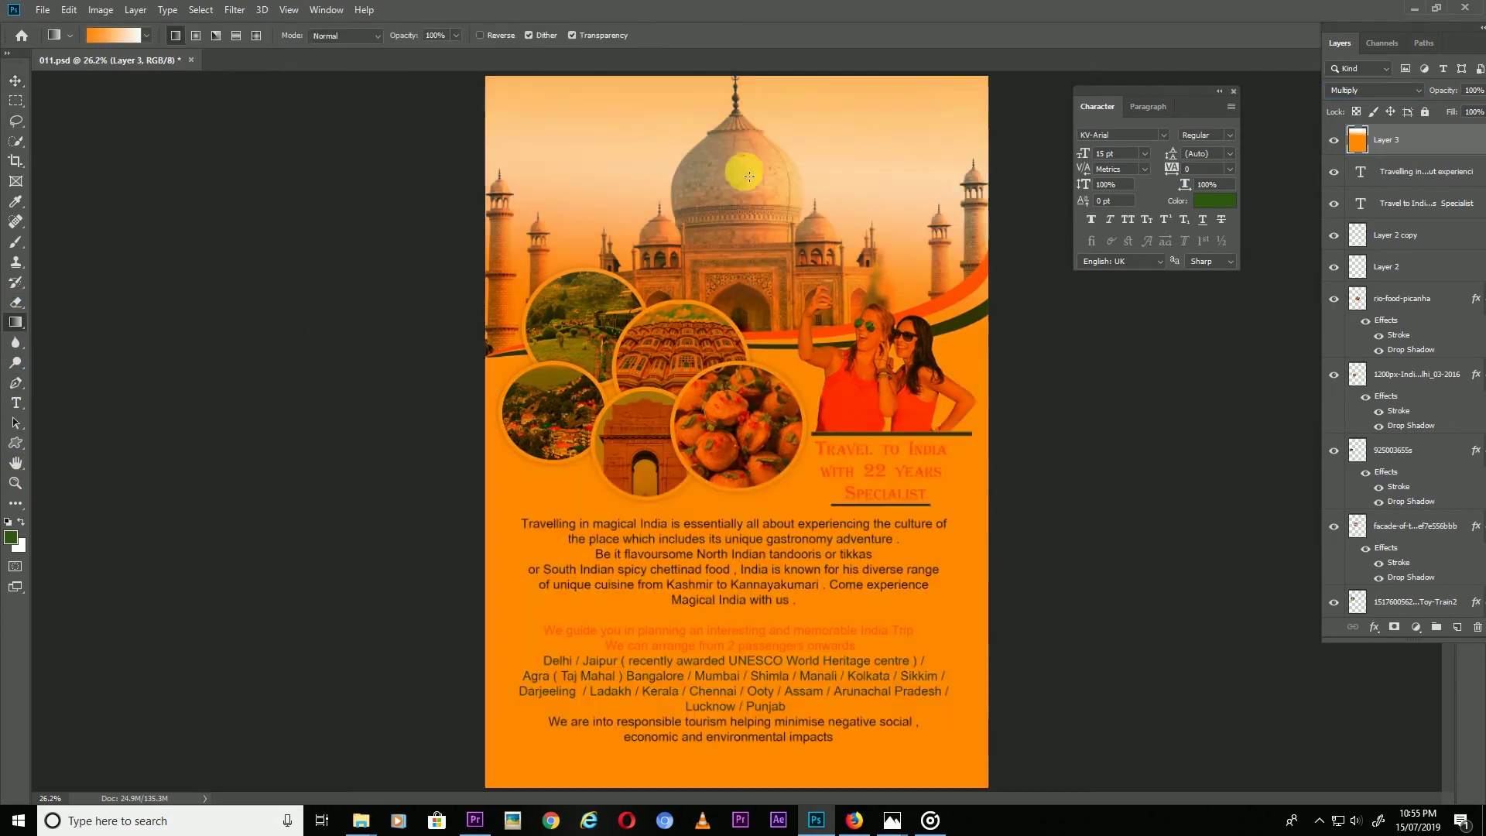
left_click_drag(748, 271, 744, 250)
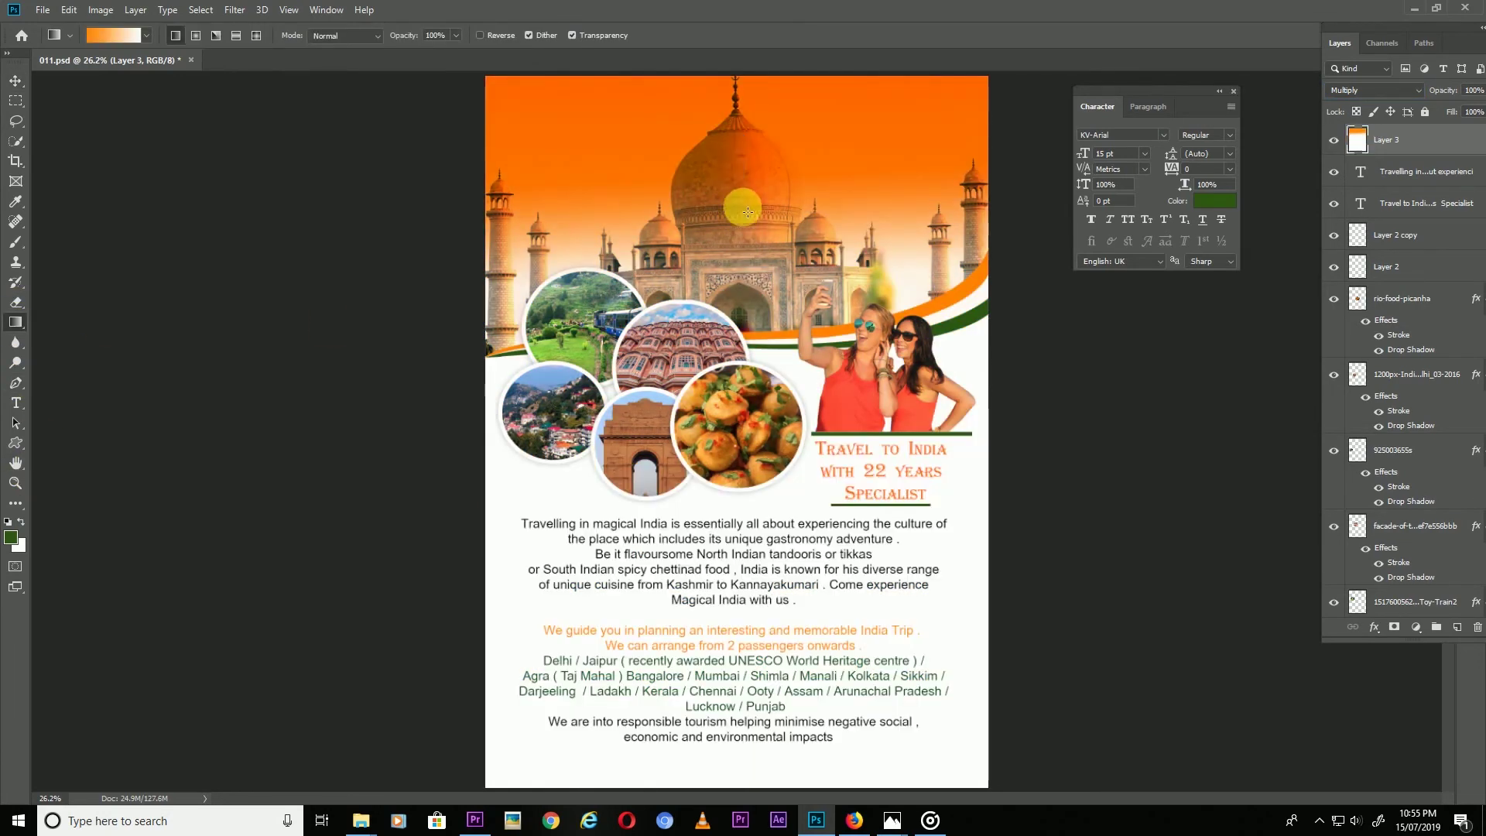
left_click_drag(742, 135, 743, 222)
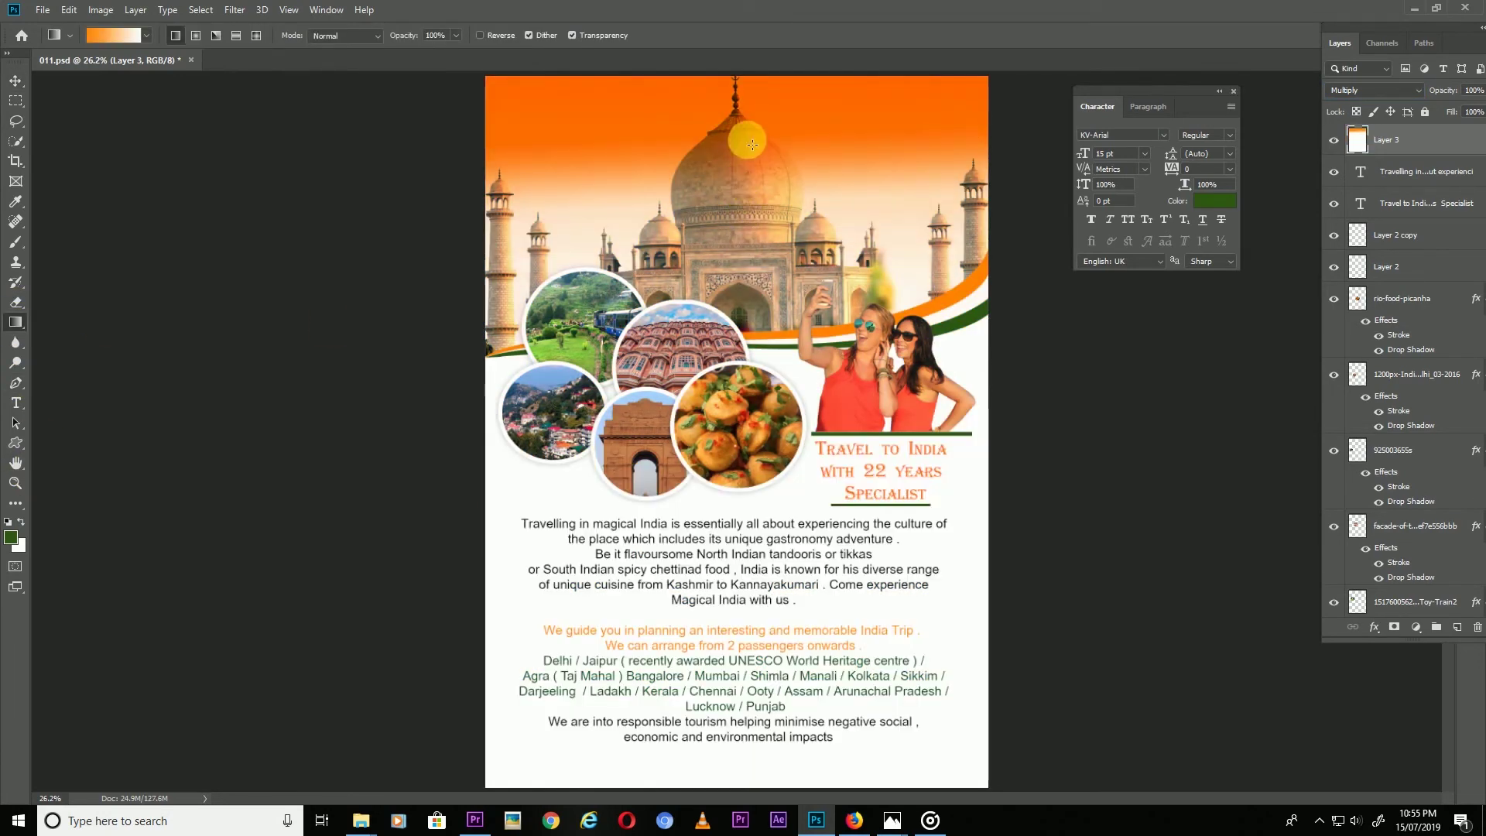
left_click(16, 80)
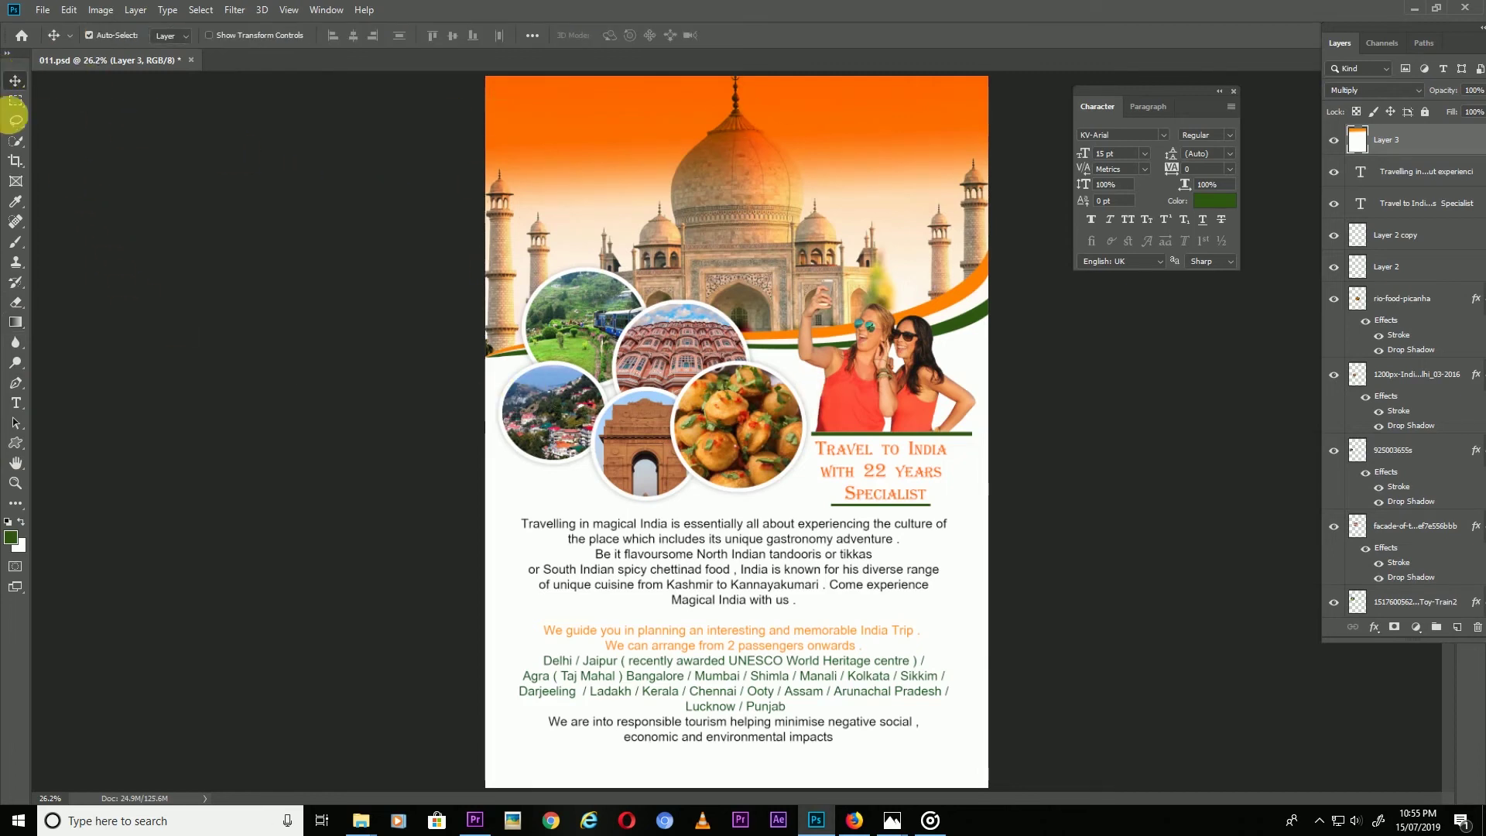
left_click(14, 102)
left_click_drag(456, 282, 1214, 801)
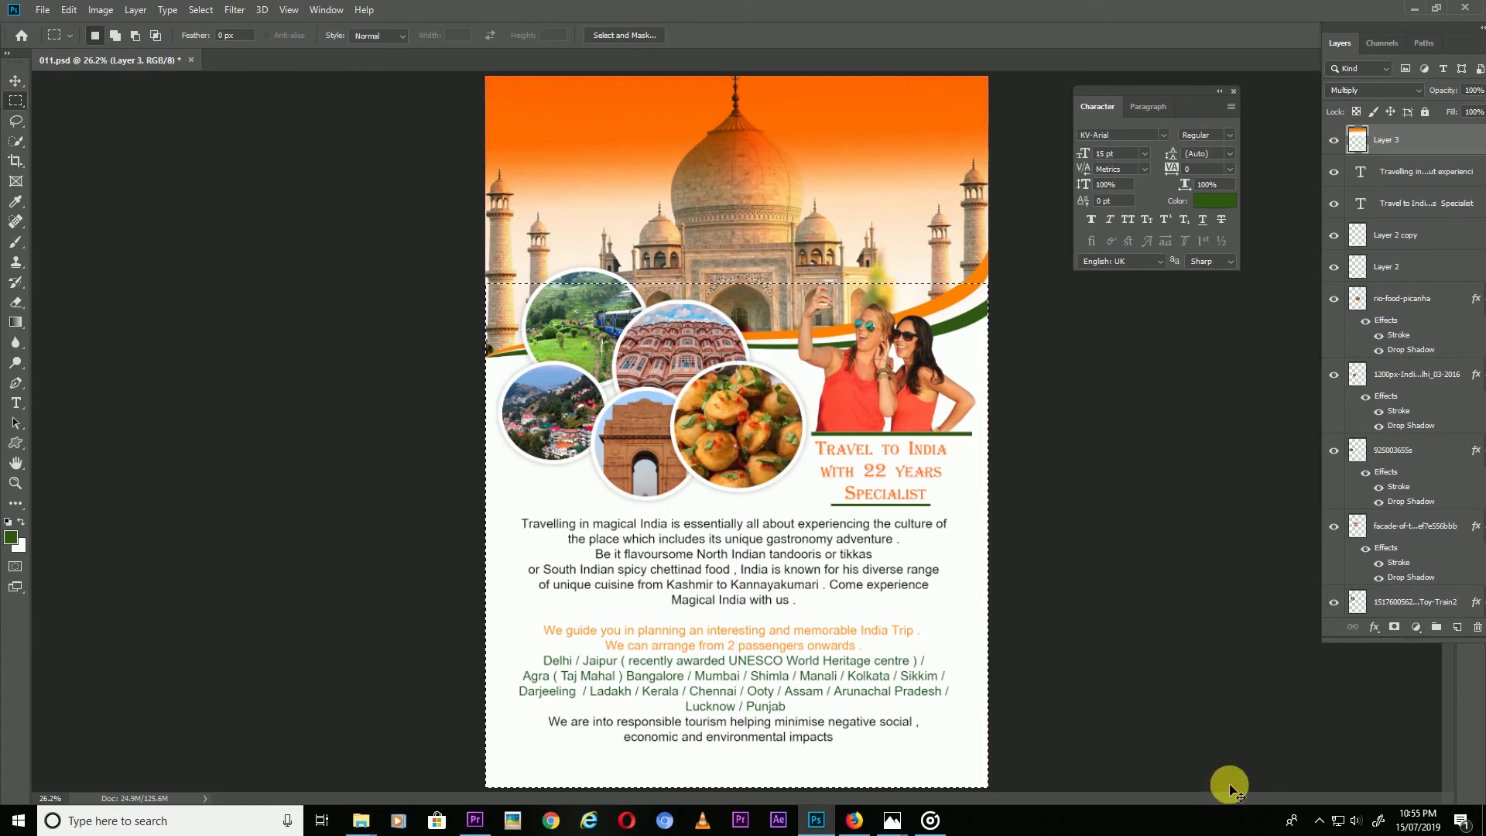
key("ctrl+d")
key("v")
scroll(1431, 558, "down", 5)
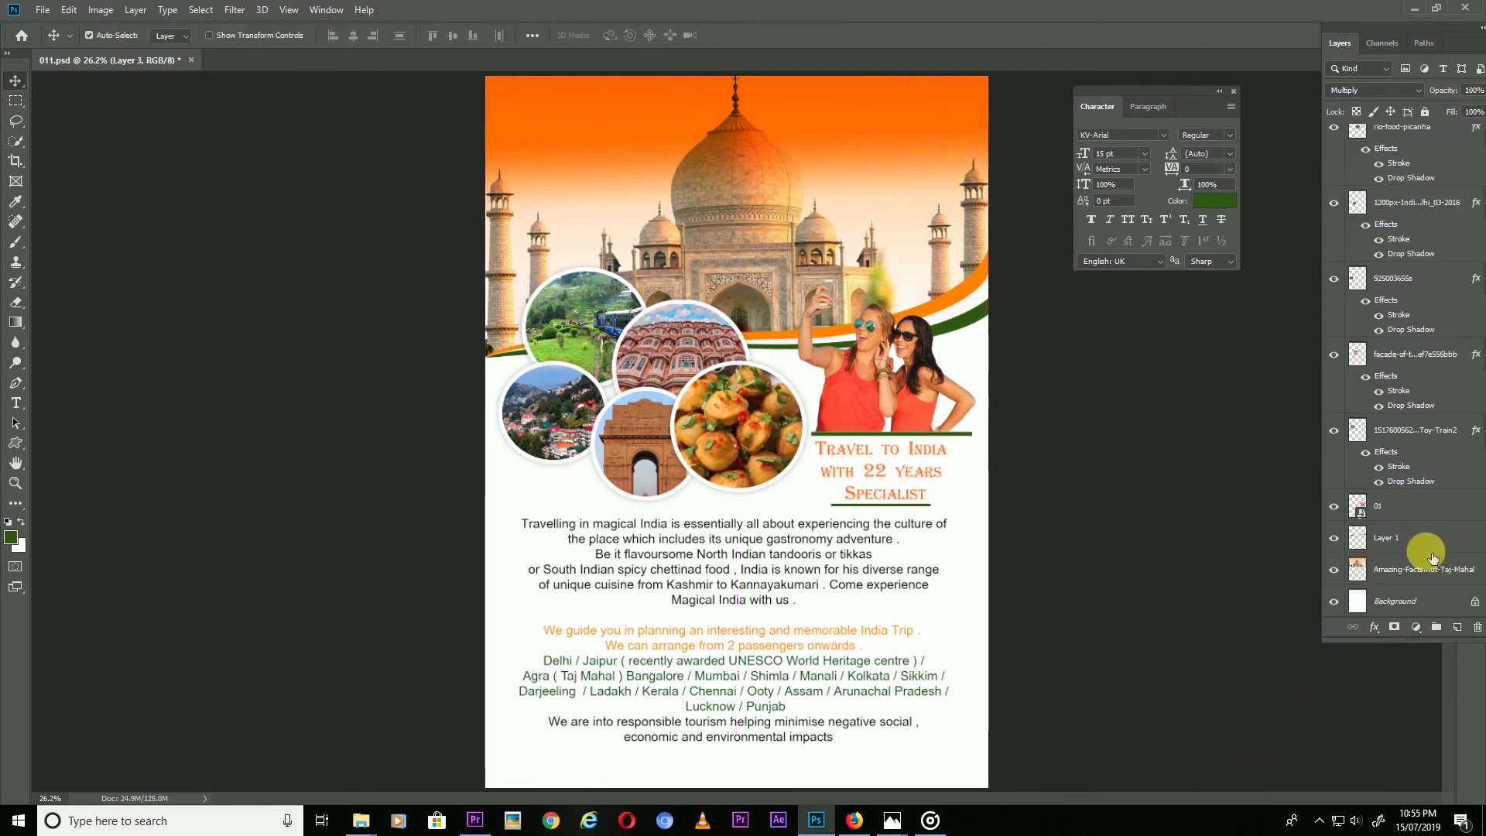
- Fill the bottom of the page with a dark green-to-white gradient
left_click(1433, 601)
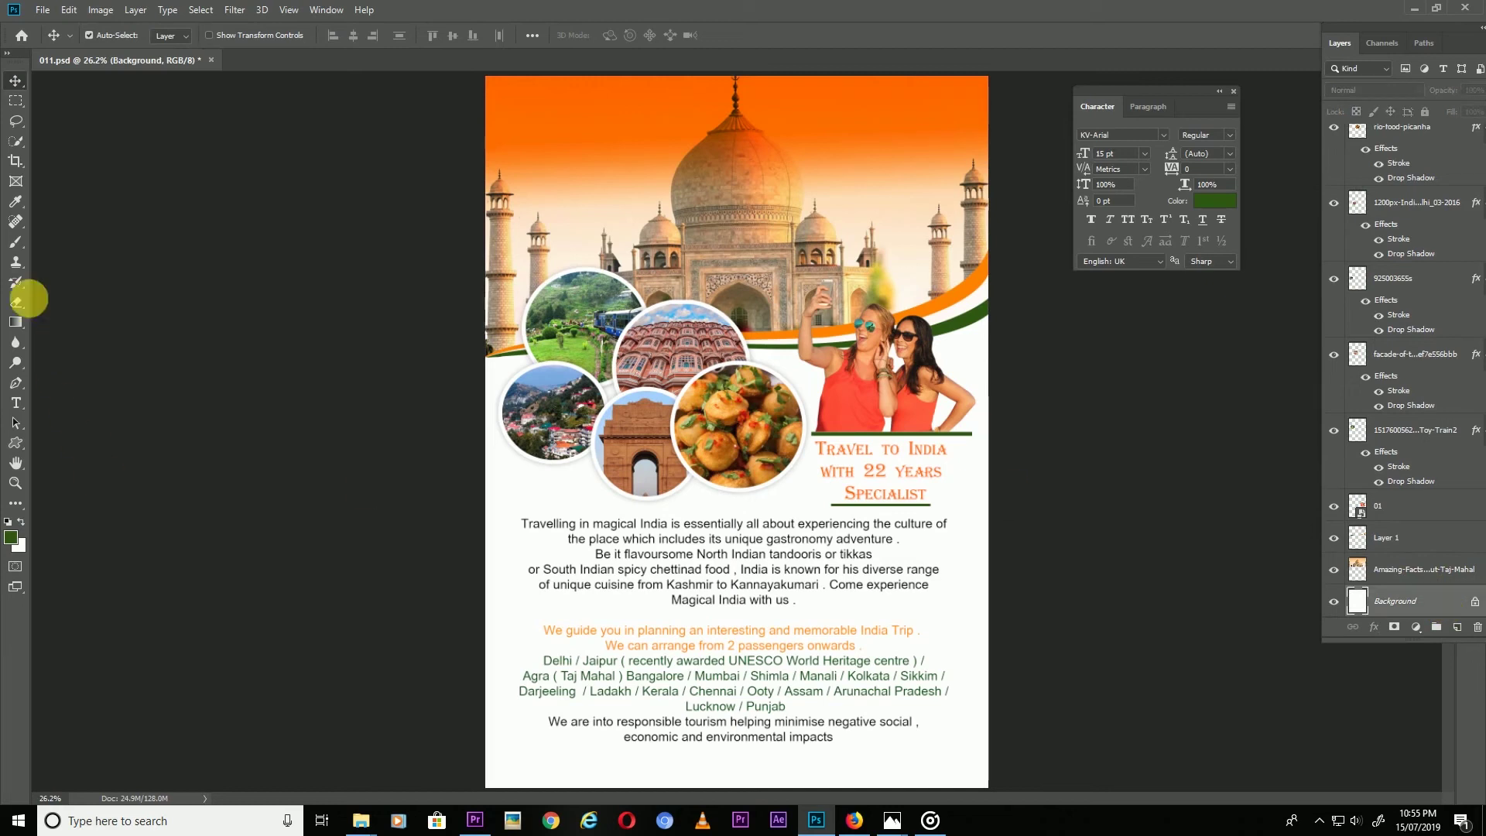
left_click(14, 324)
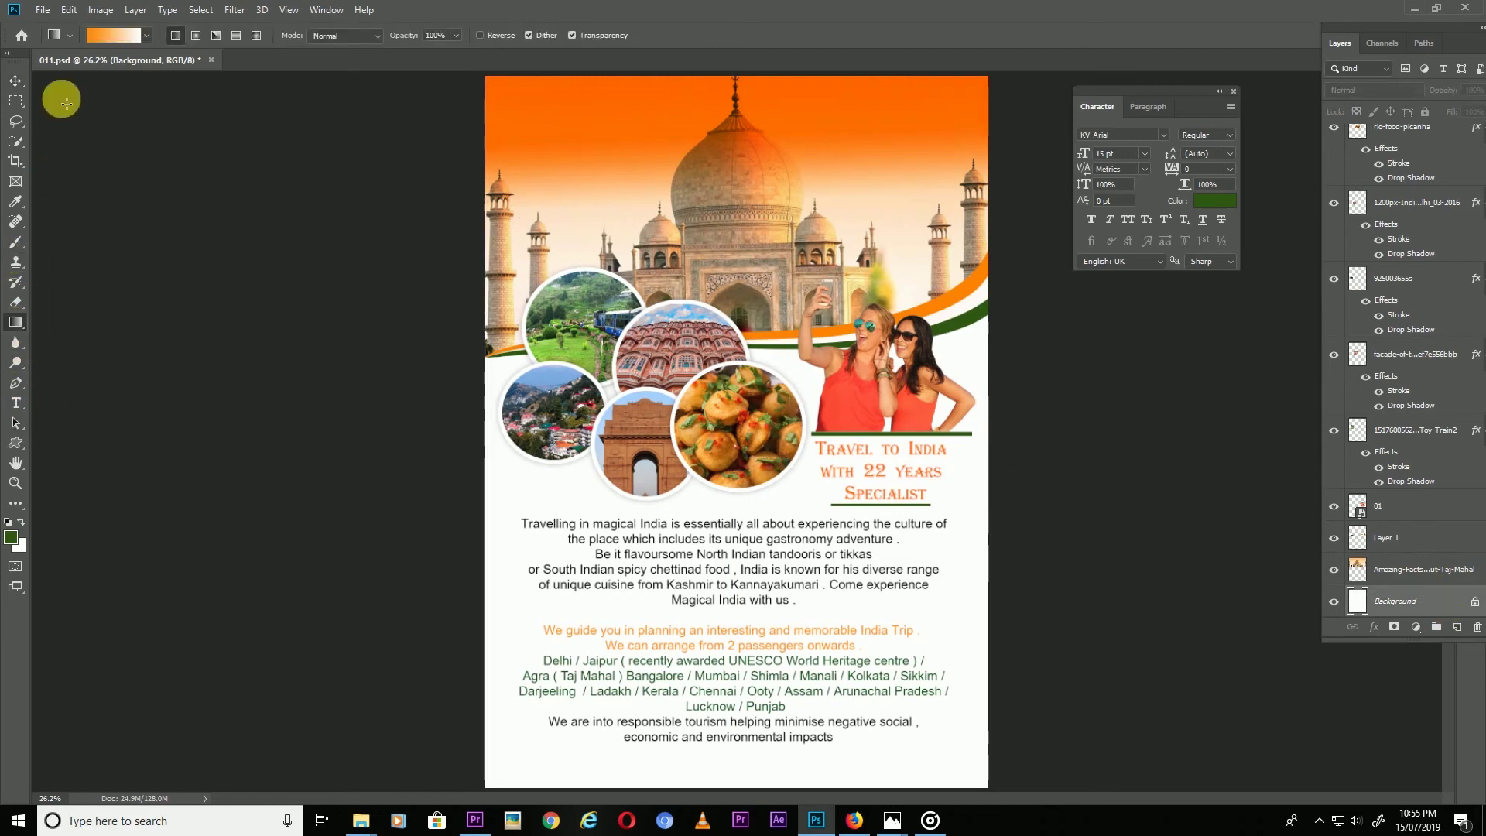
left_click(117, 36)
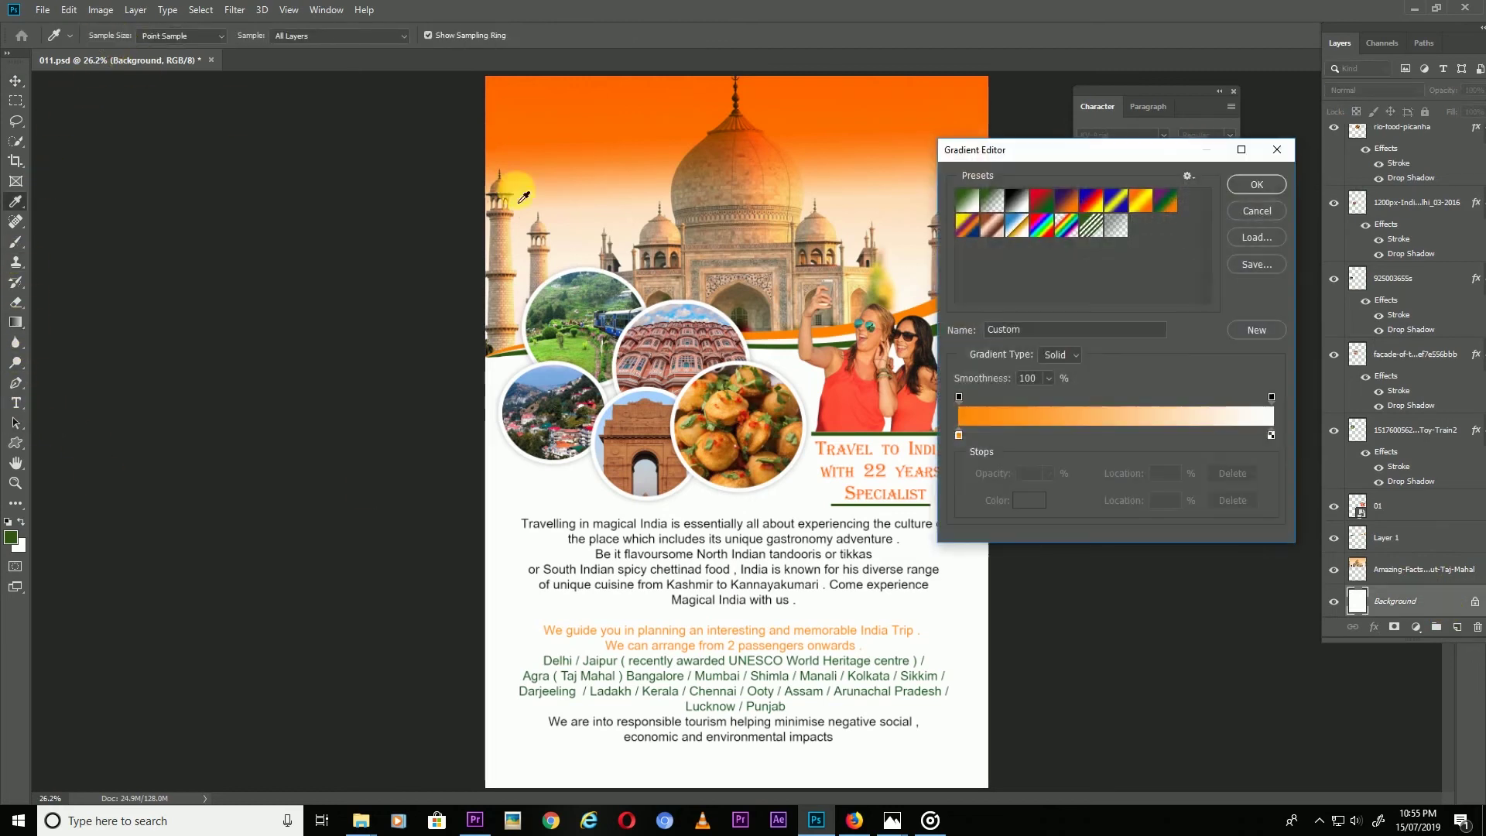
double_click(960, 435)
left_click_drag(416, 415, 409, 433)
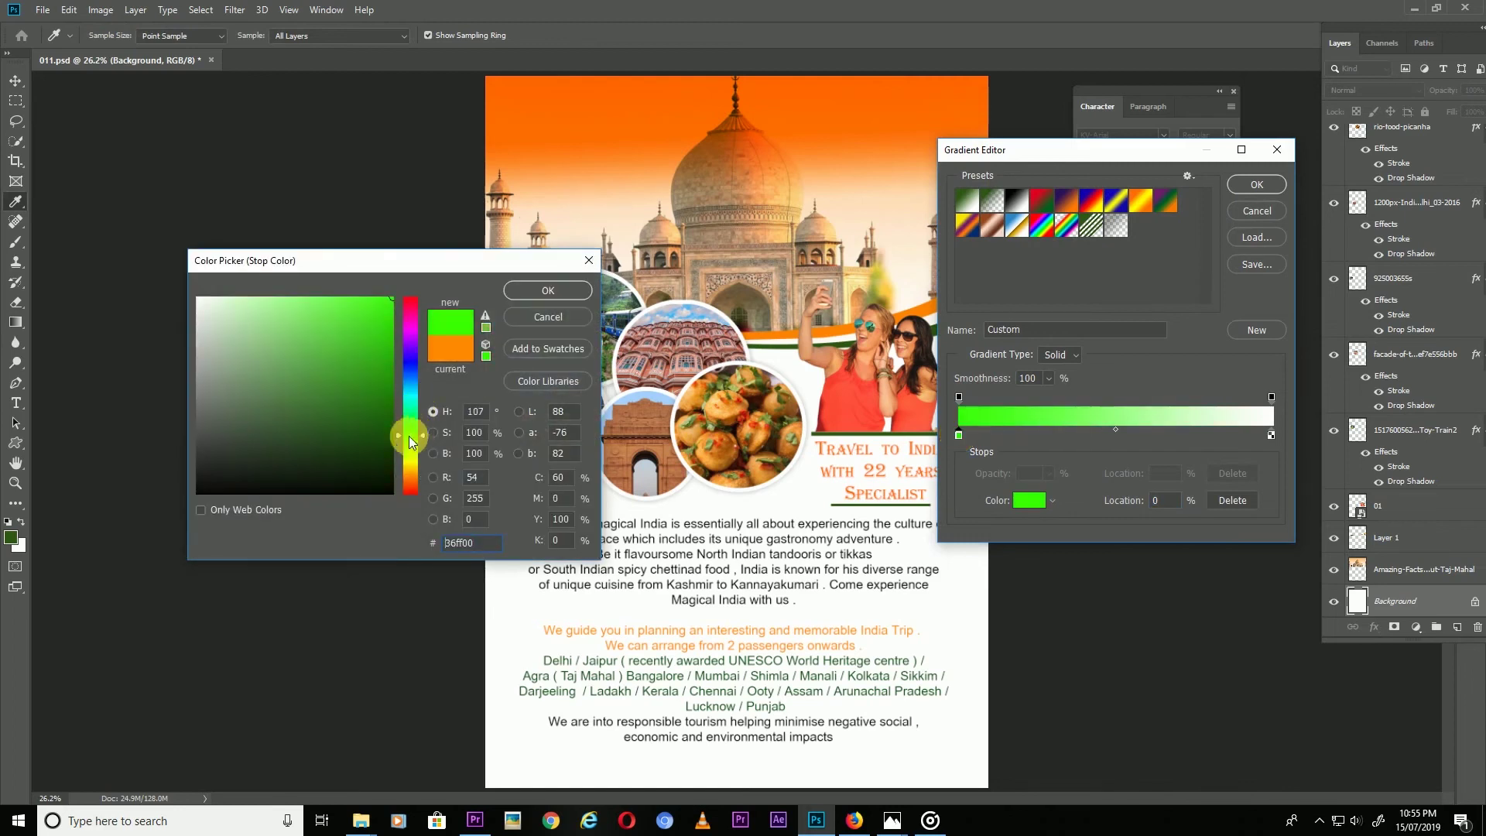
left_click(383, 436)
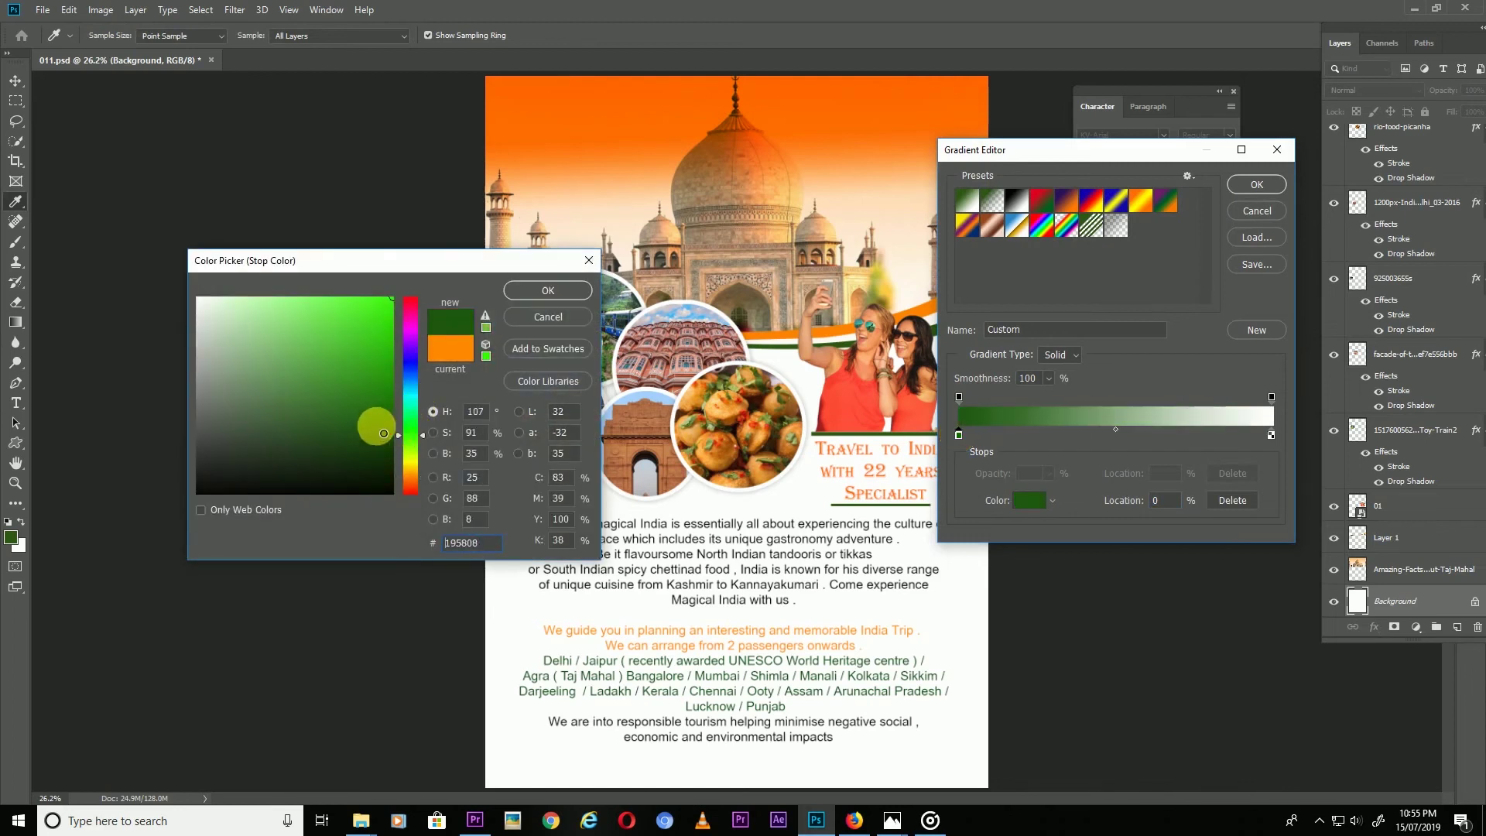
left_click(540, 291)
left_click(1253, 183)
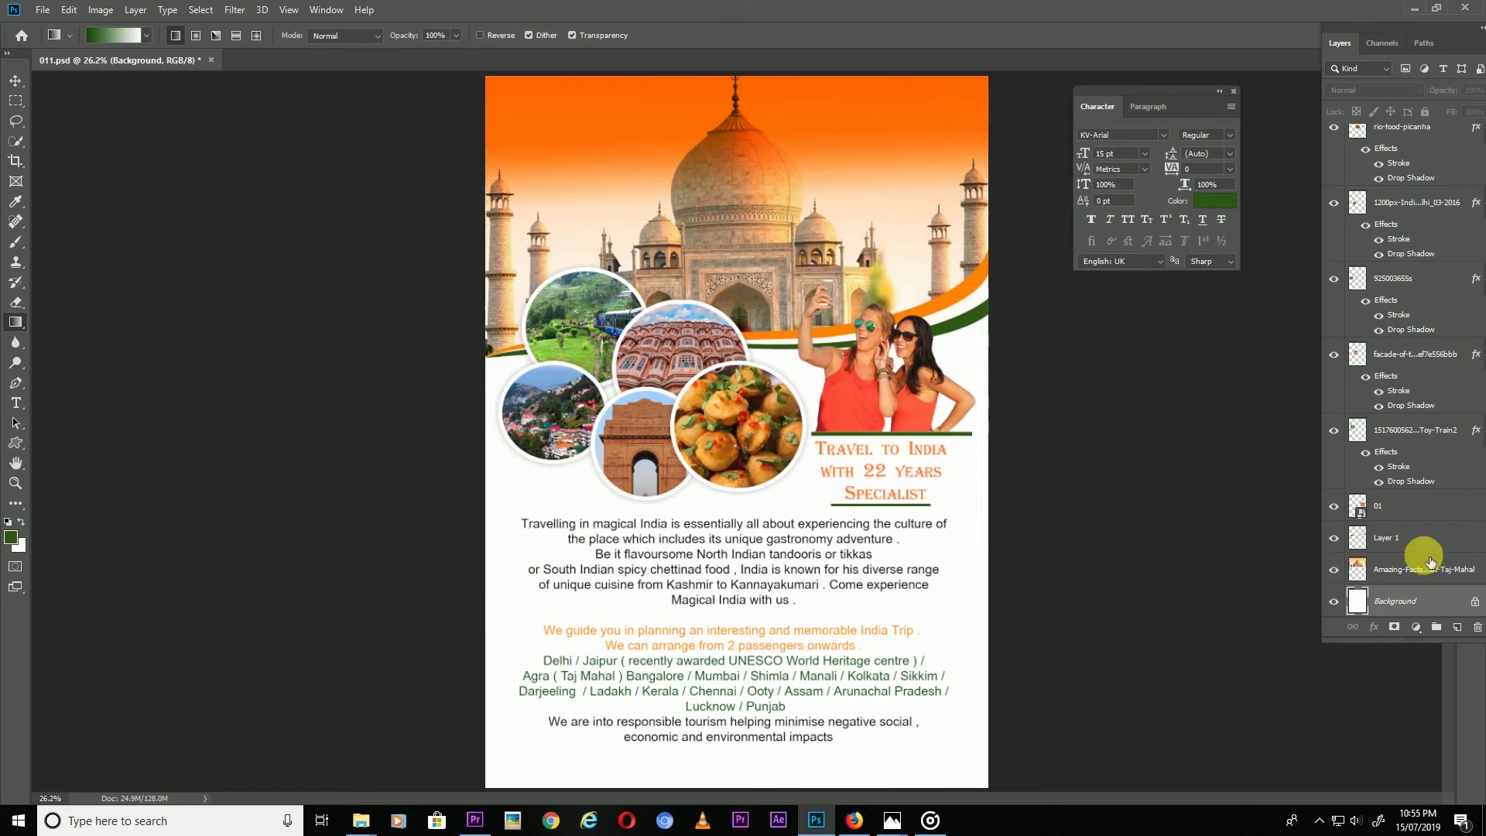
left_click_drag(741, 767, 731, 652)
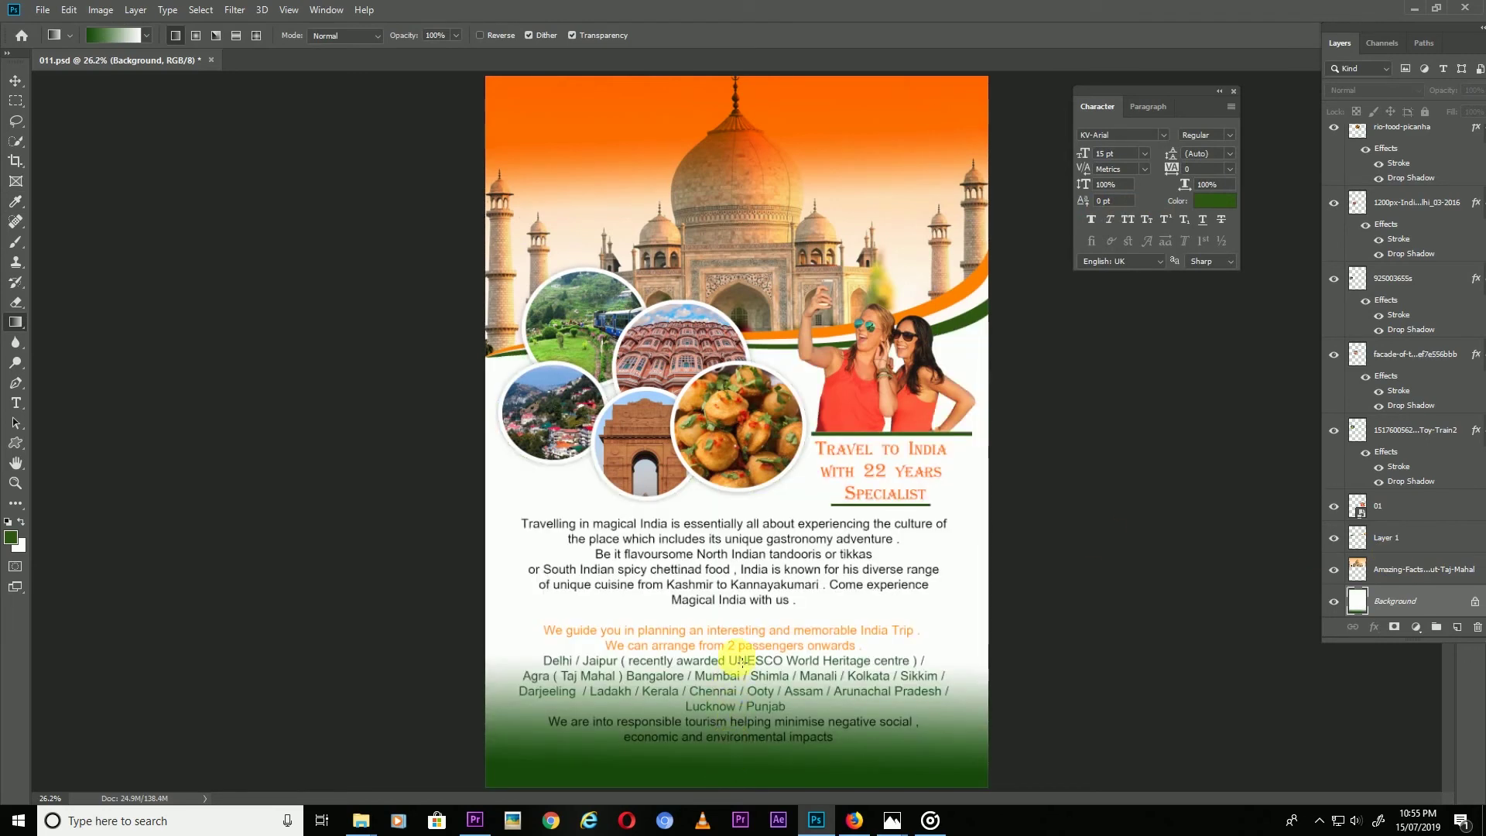
left_click_drag(735, 645, 734, 646)
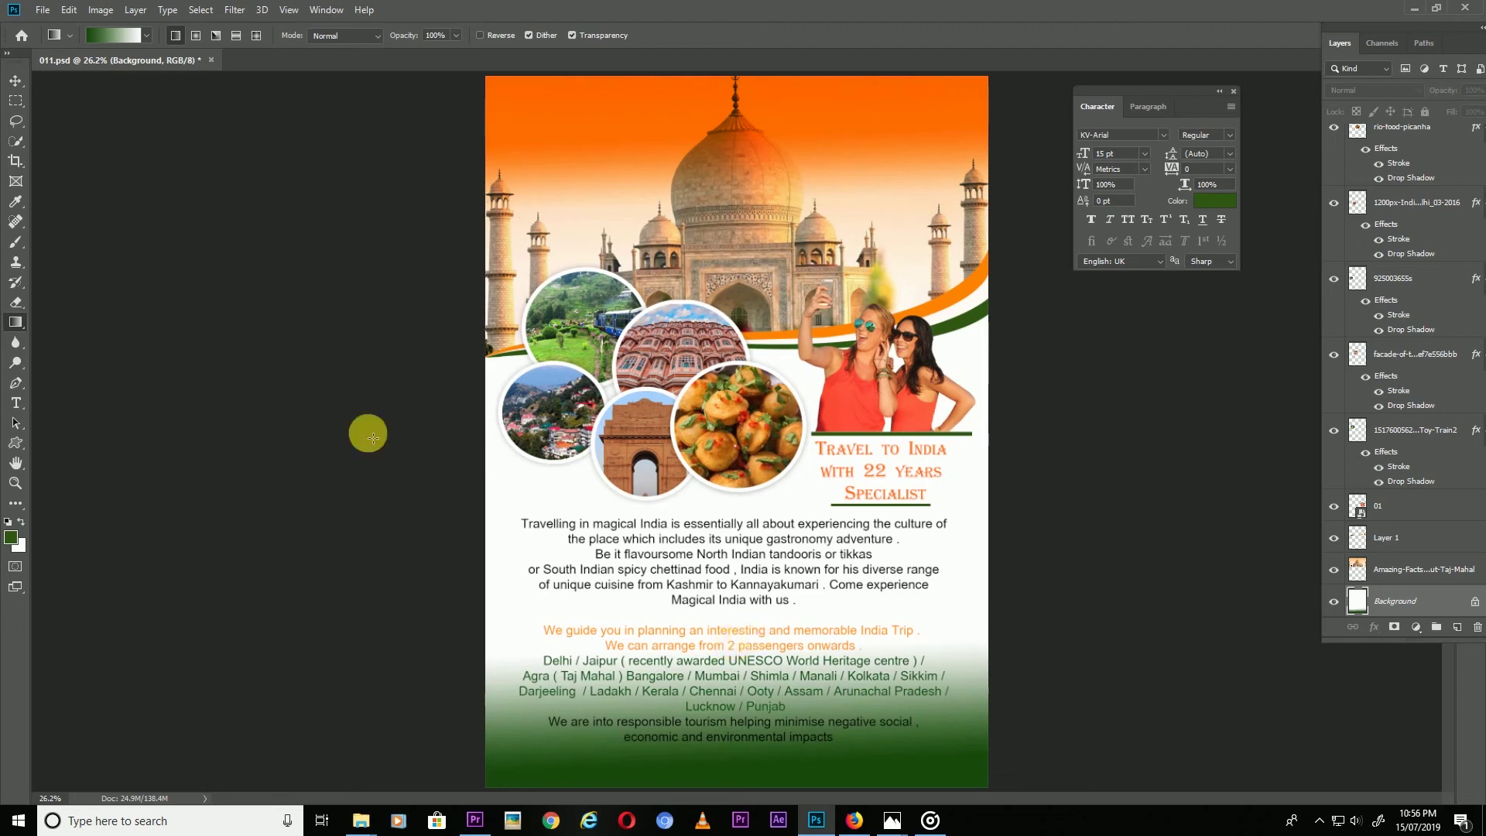
- Recolour the responsible-tourism paragraph white
left_click(17, 83)
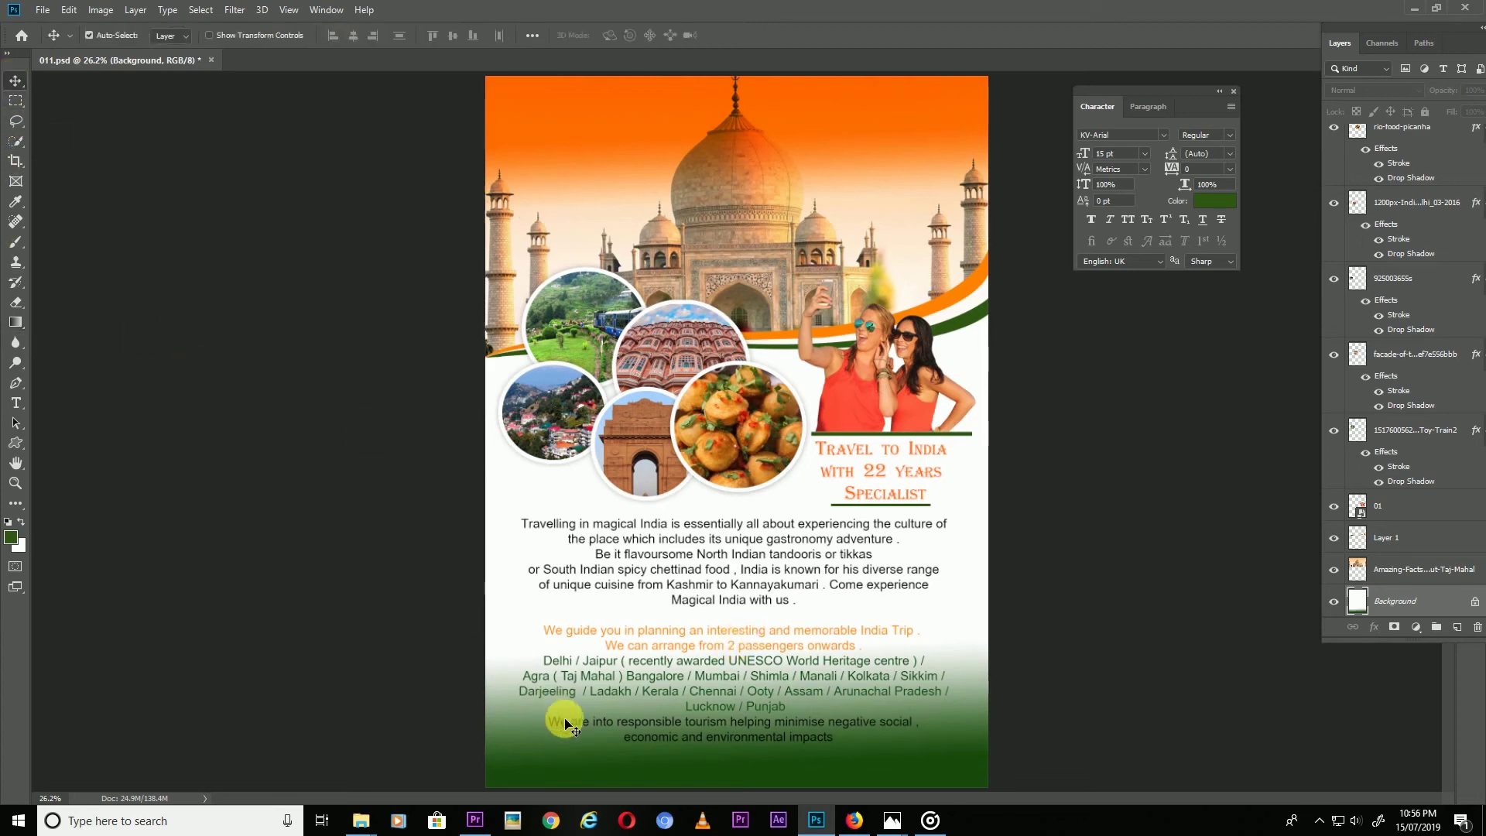
key("t")
left_click_drag(554, 732, 846, 756)
left_click(619, 35)
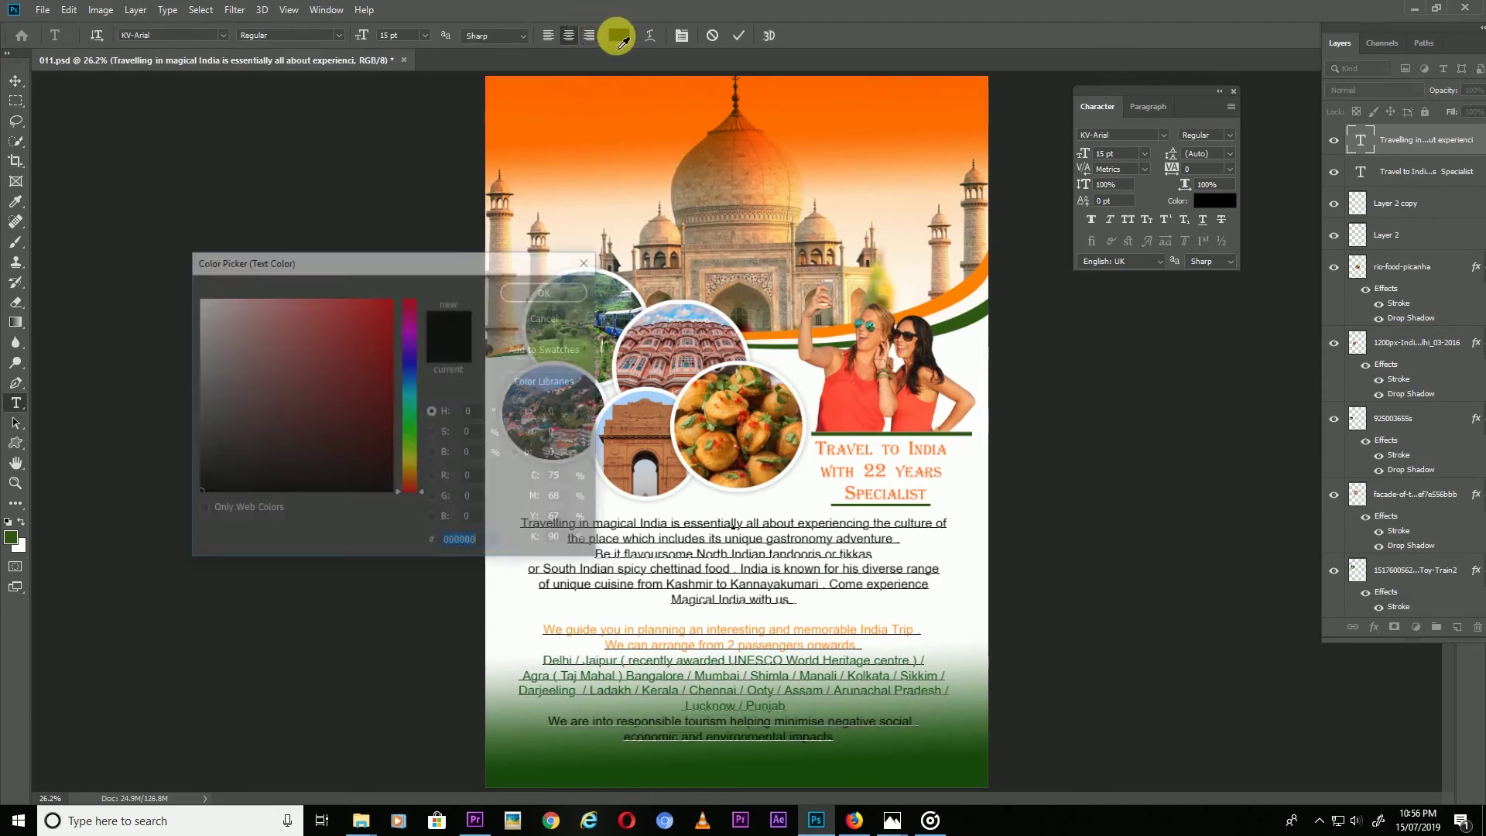
left_click_drag(311, 373, 140, 256)
left_click(521, 294)
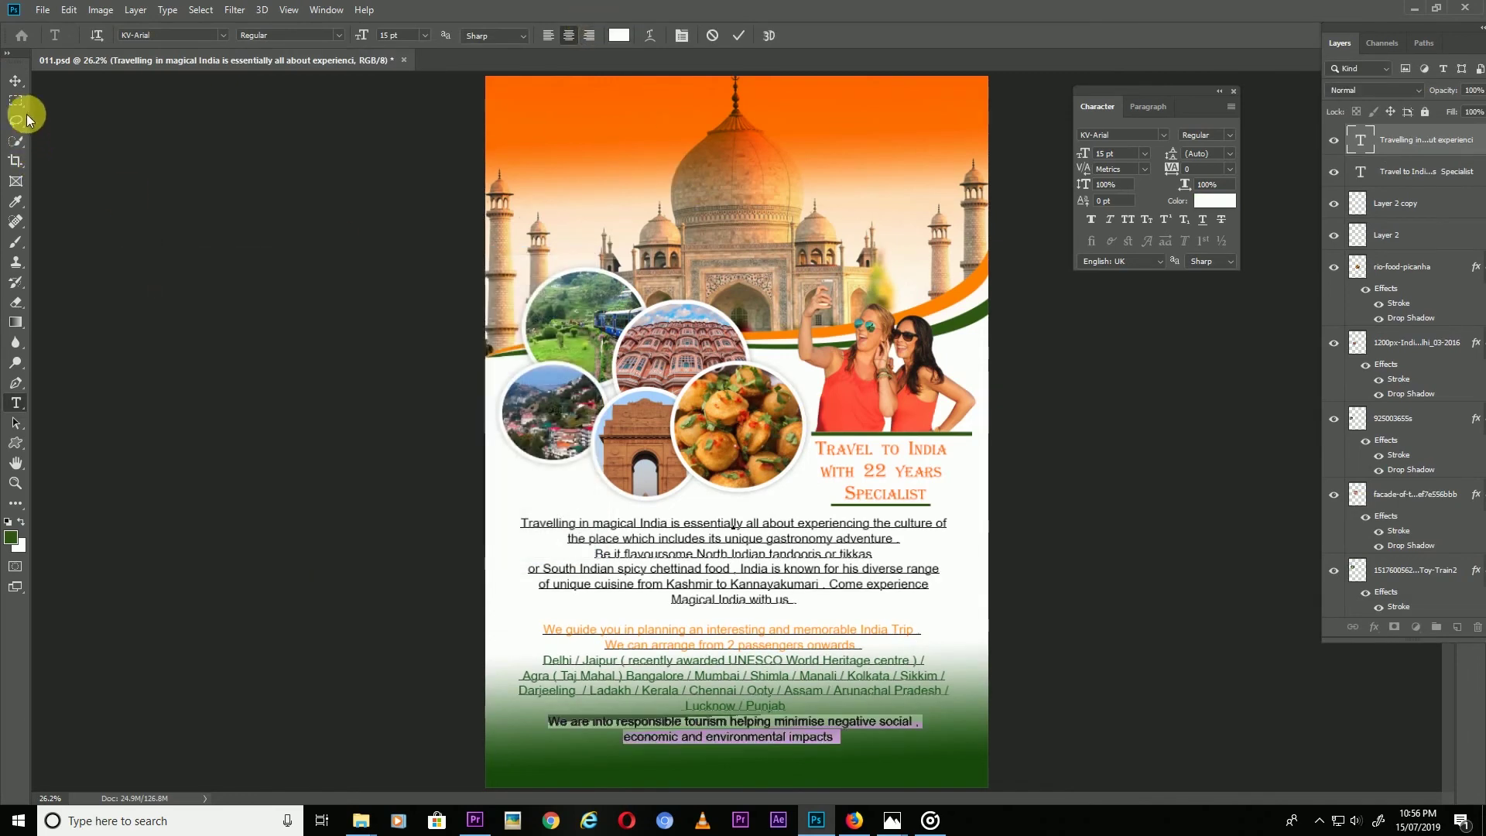
left_click(17, 80)
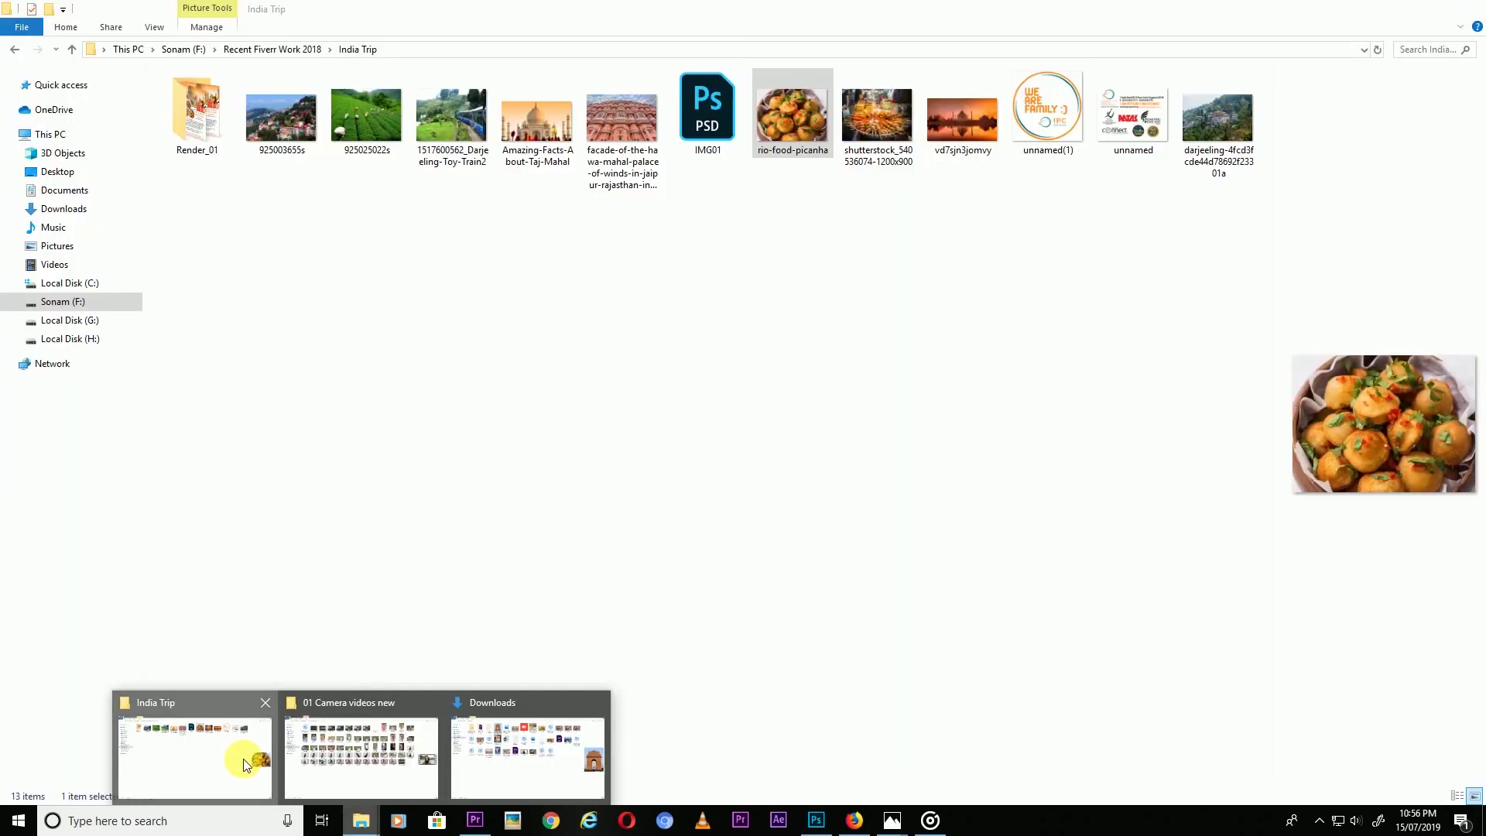
- Drag the partner-logos image file onto the flyer
left_click(244, 762)
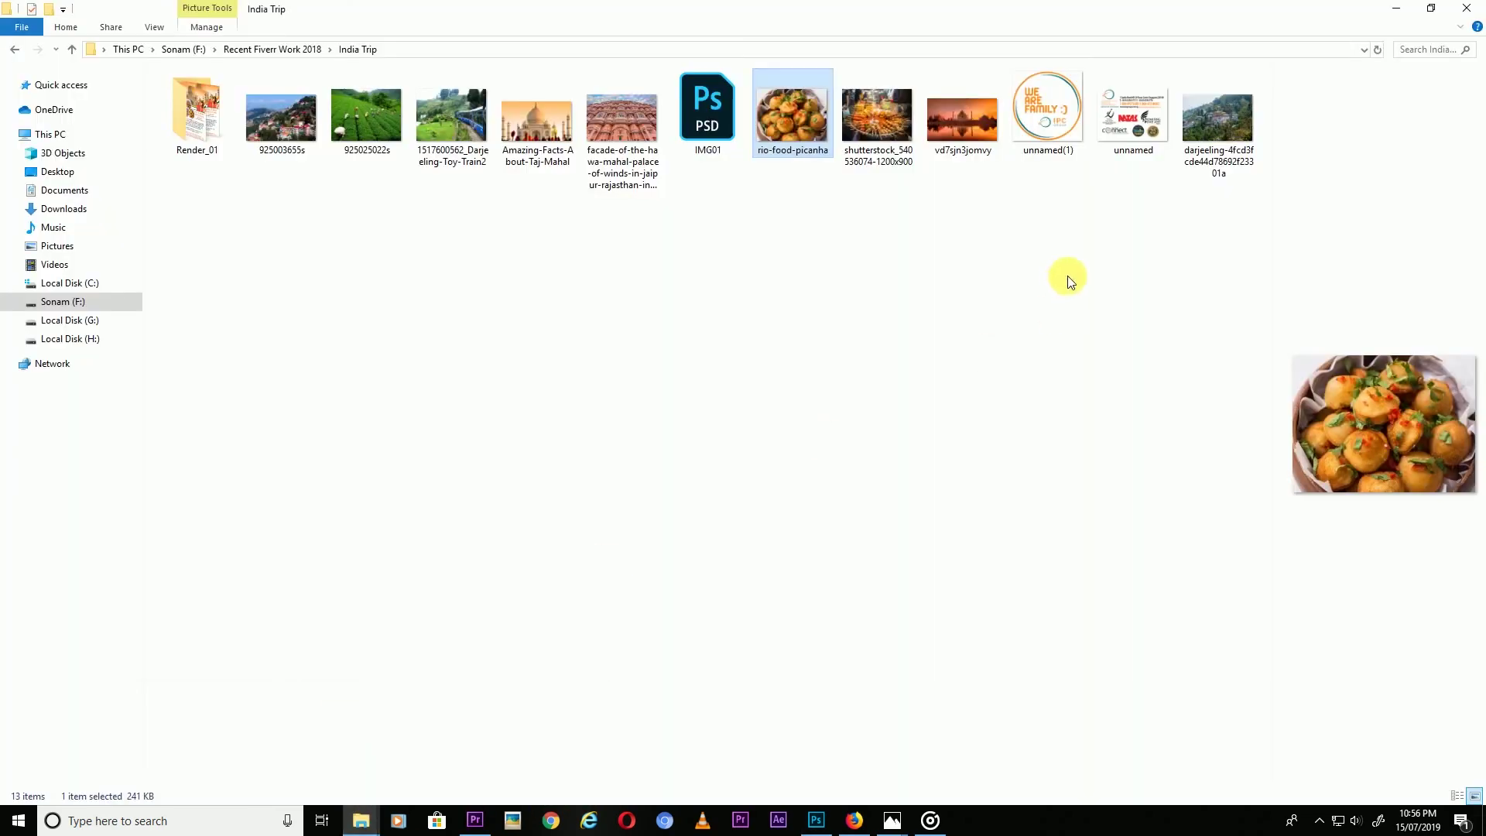
left_click_drag(1120, 123, 760, 612)
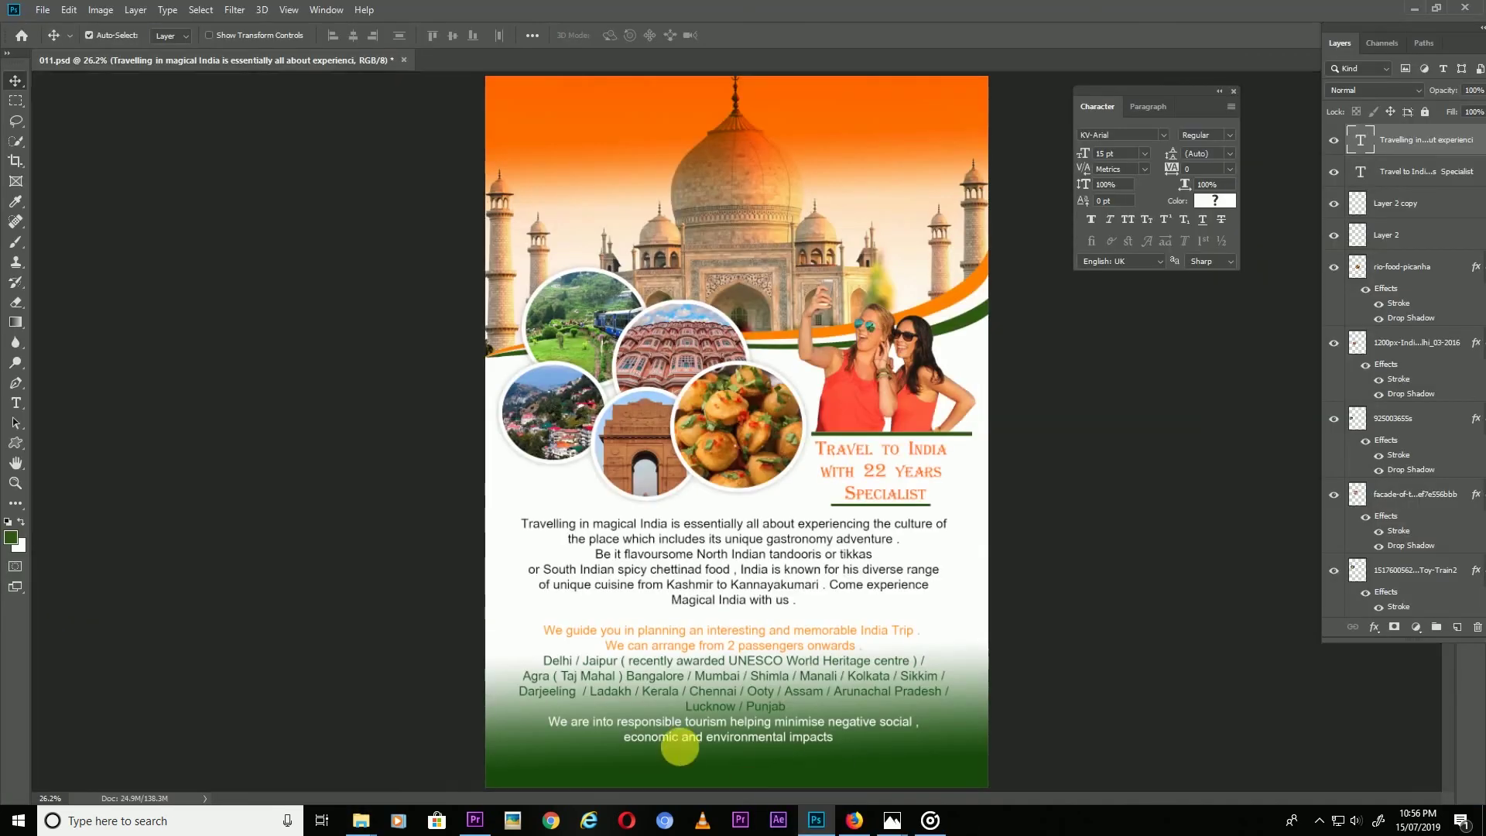
left_click_drag(761, 608, 744, 701)
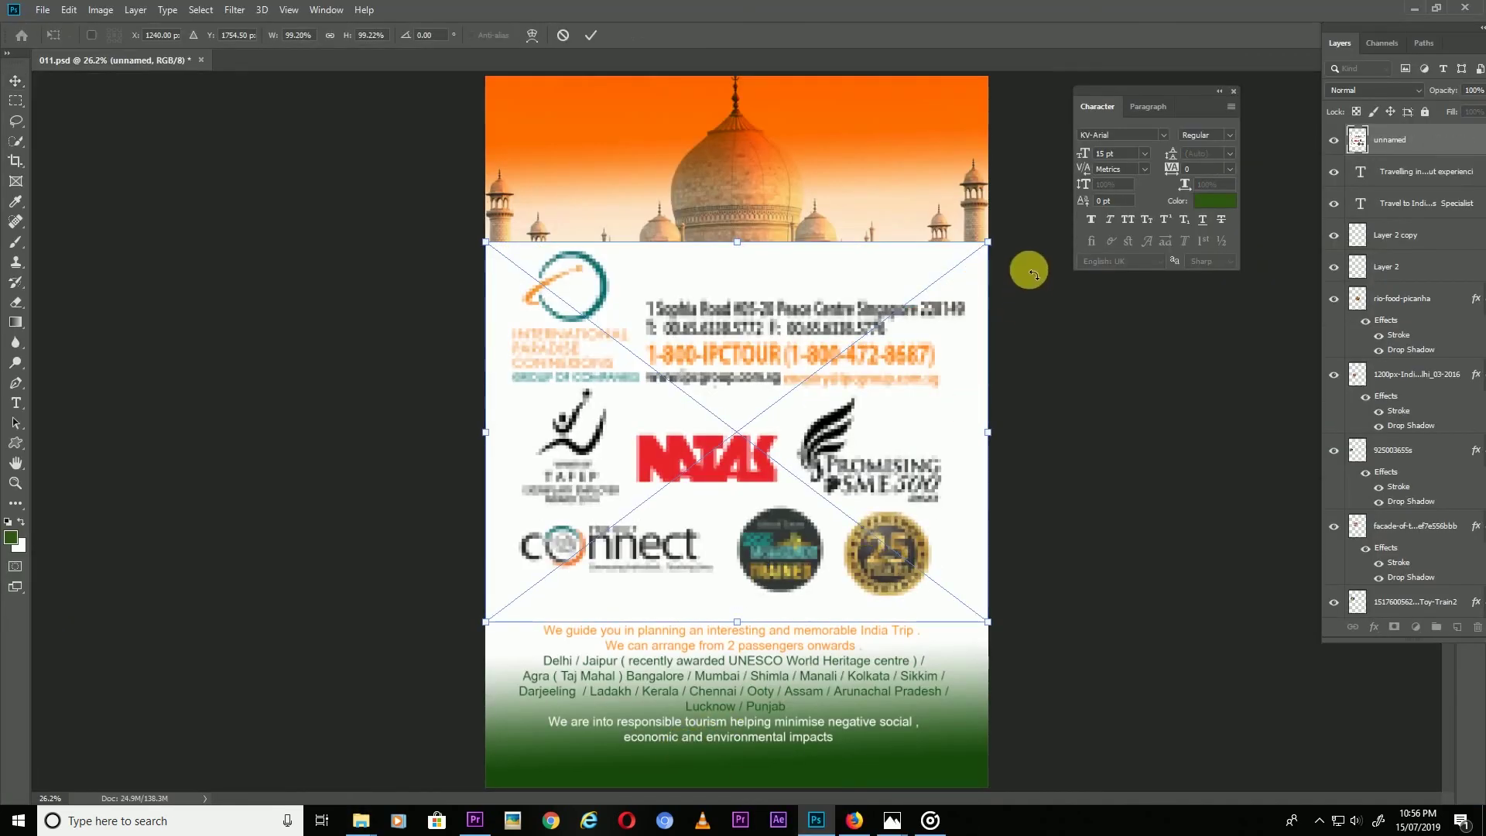
- Shrink the logos image and copy a selected part of it to a new layer
mouse_move(990, 245)
left_mouse_down()
mouse_move(547, 594)
mouse_move(717, 677)
left_mouse_up()
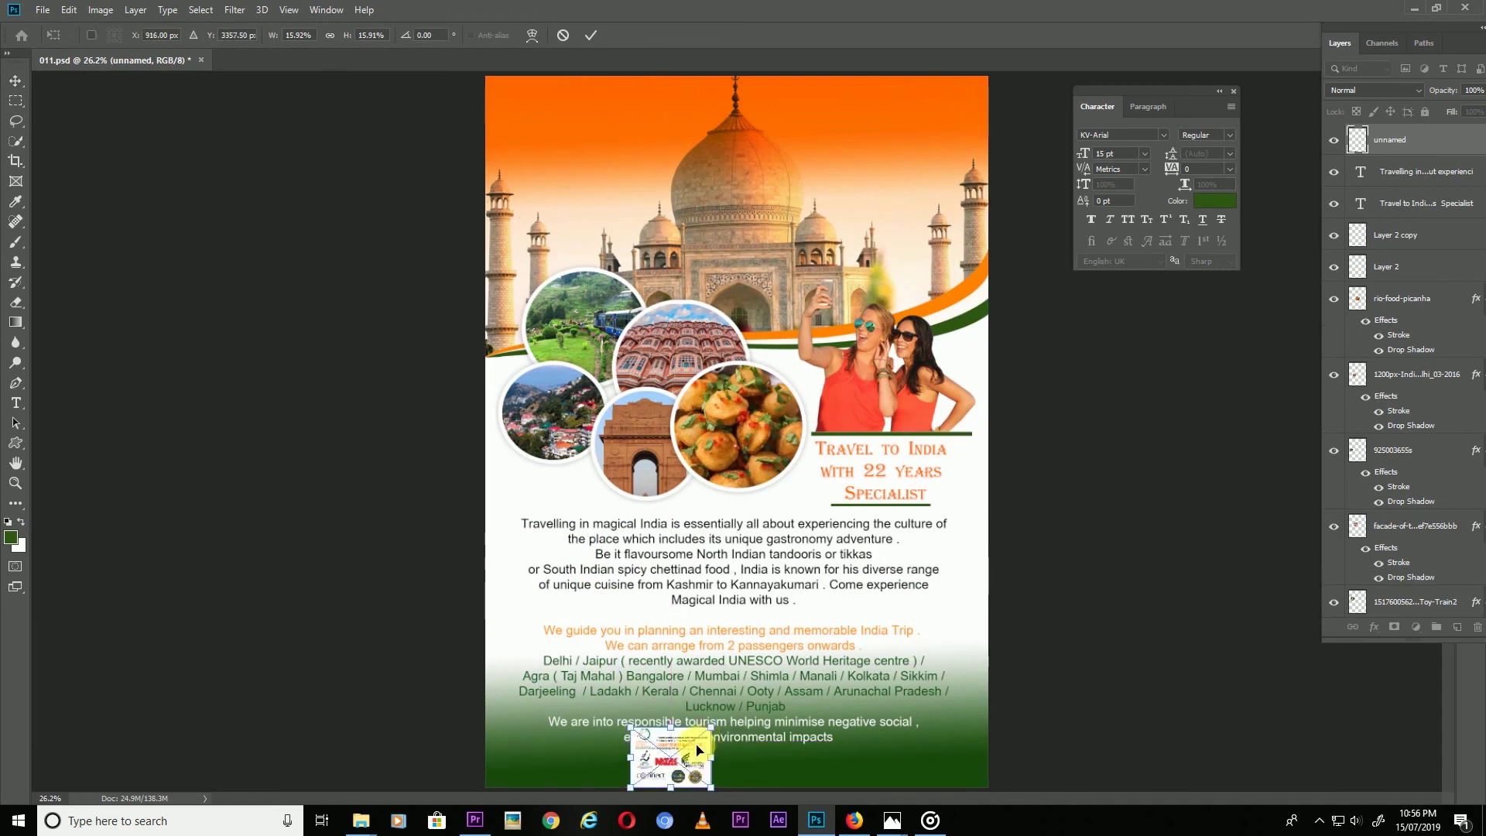
key("Return")
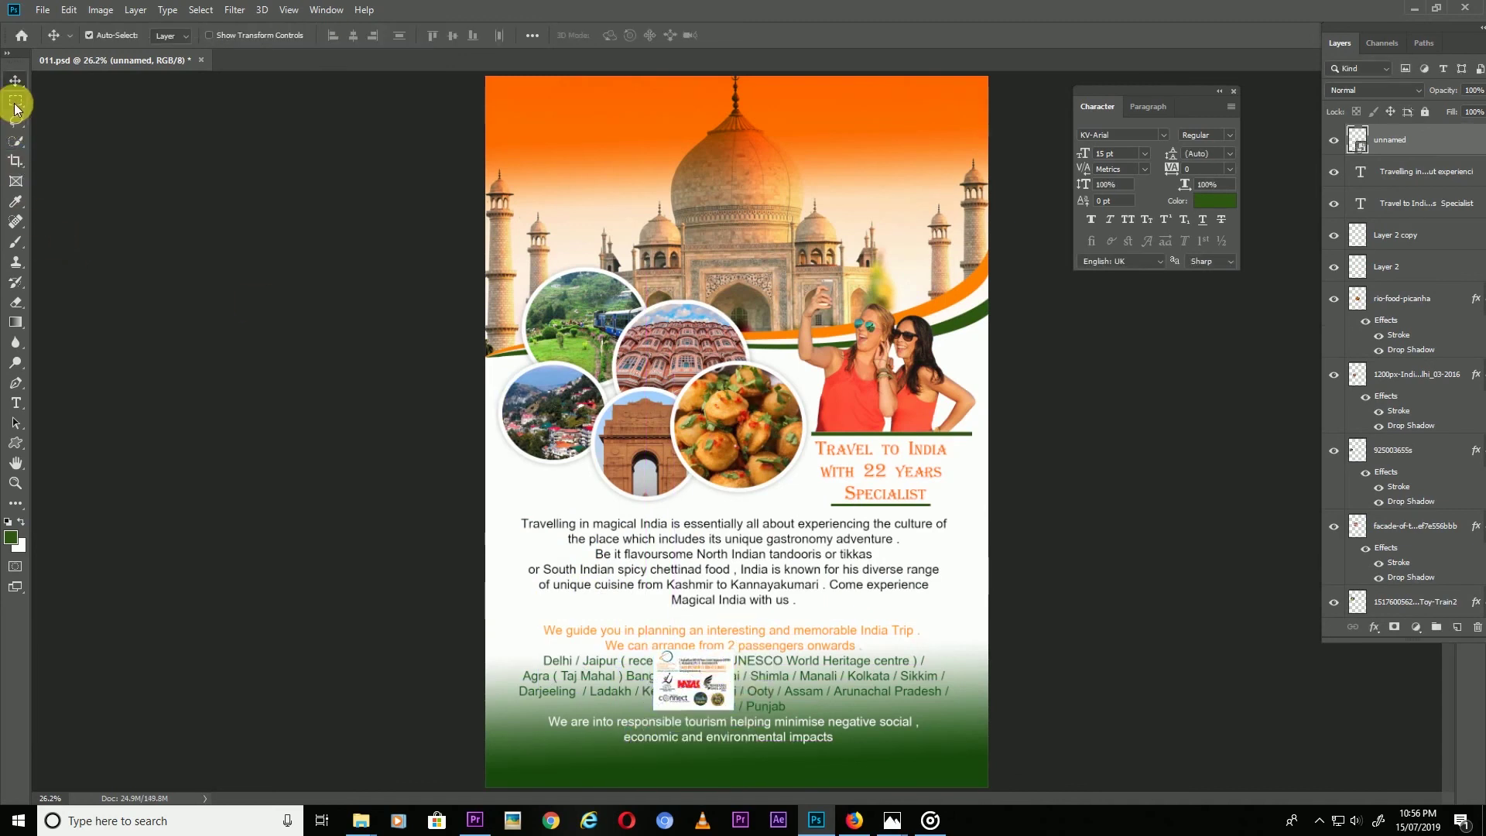
left_click(16, 100)
mouse_move(573, 569)
left_mouse_down()
mouse_move(721, 660)
mouse_move(789, 674)
left_mouse_up()
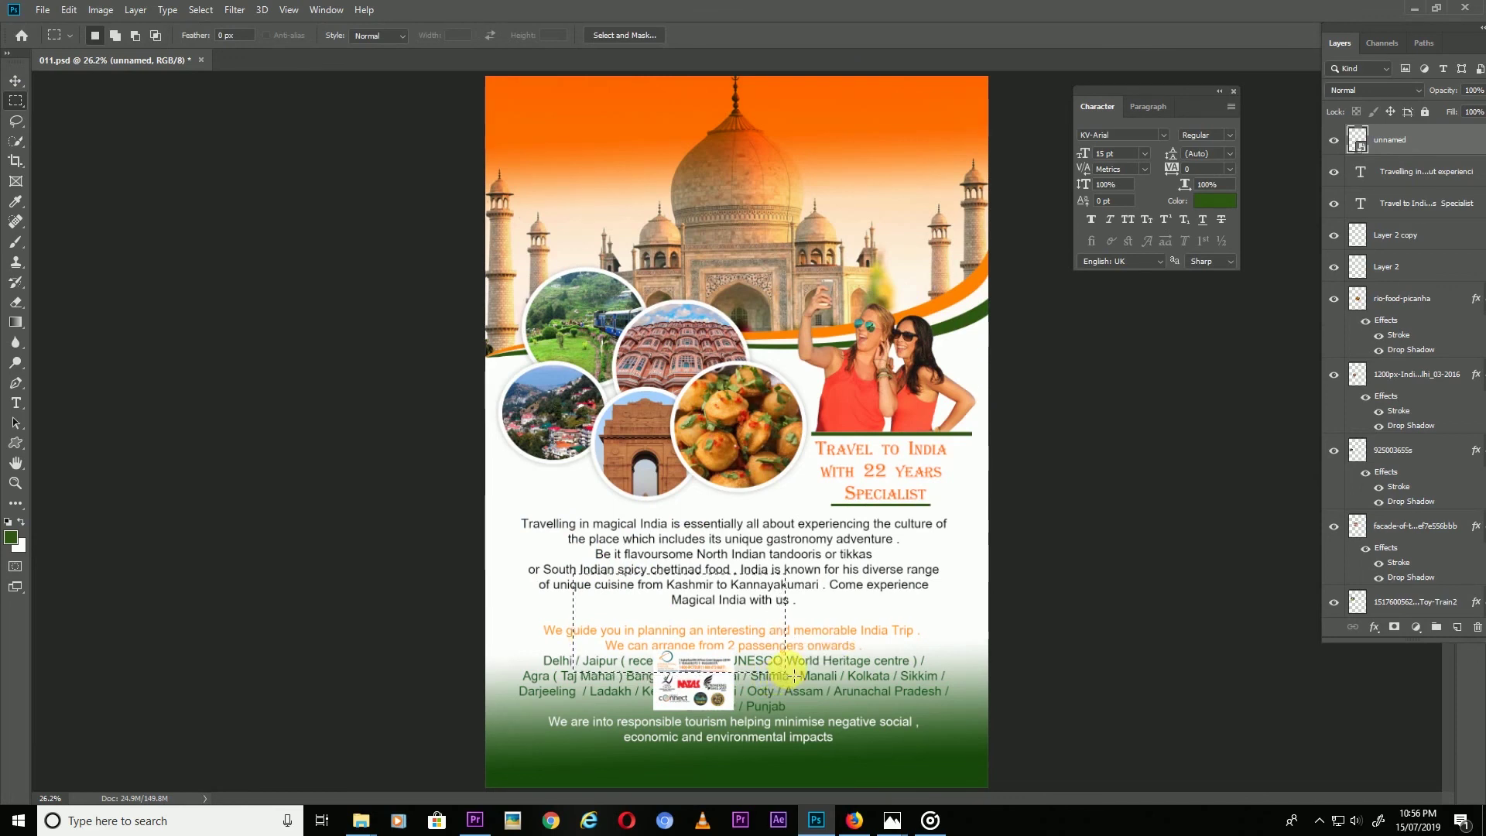
right_click(1398, 140)
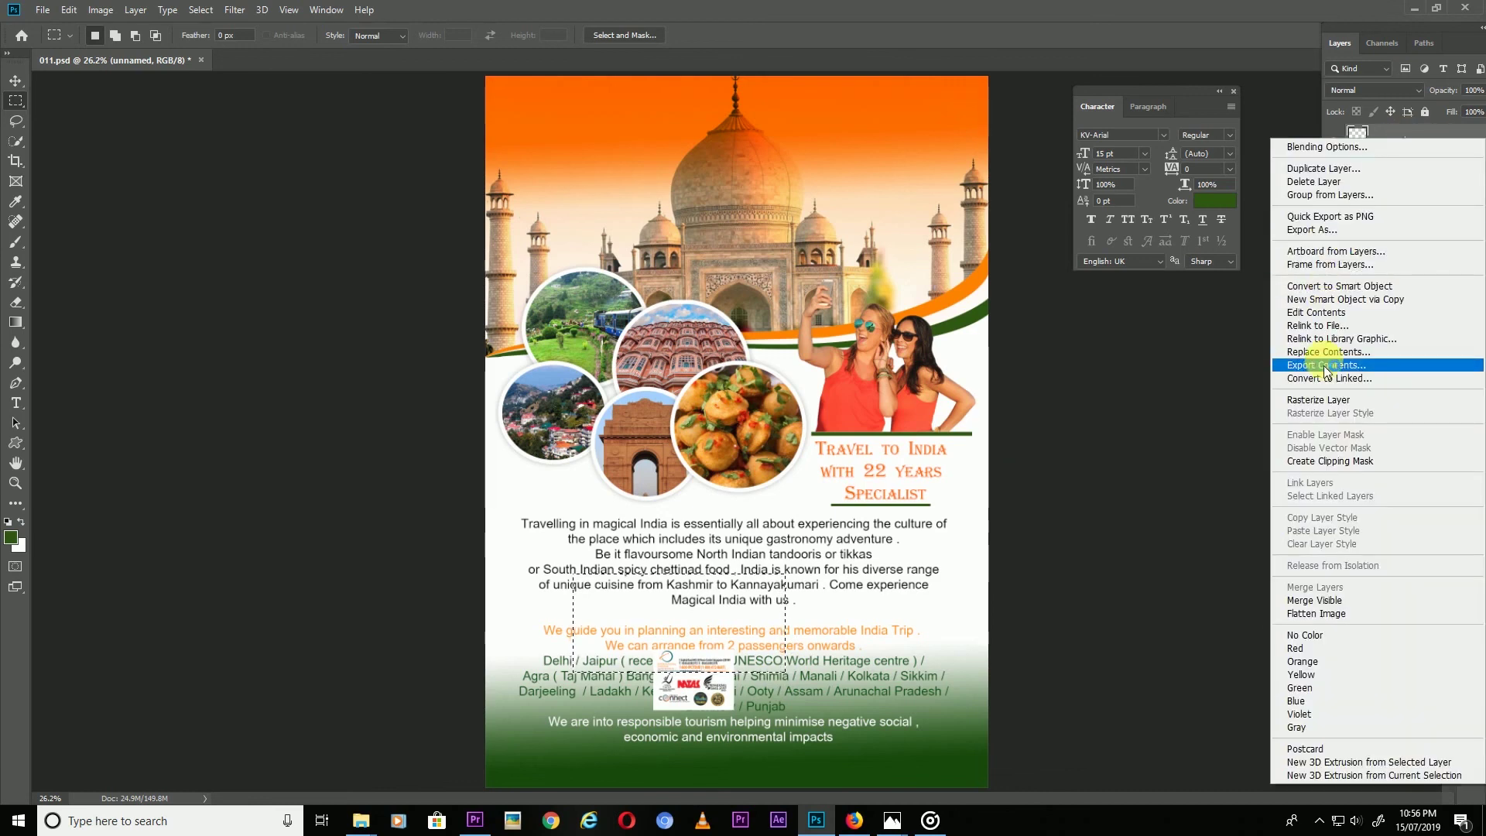
left_click(1318, 400)
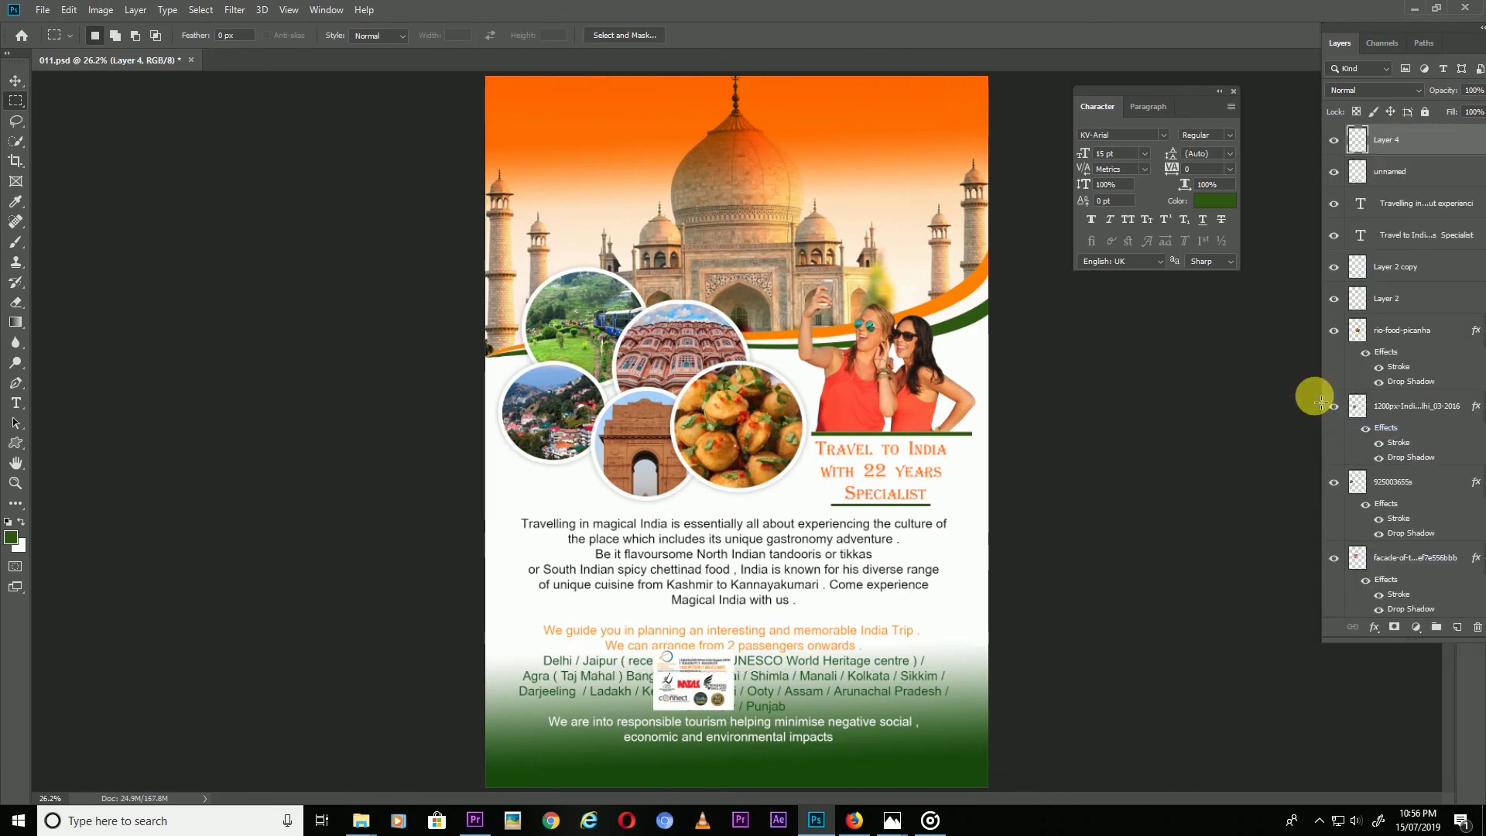
- Move the copied logo piece and the original logos layer down to the flyer's bottom edge
key("v")
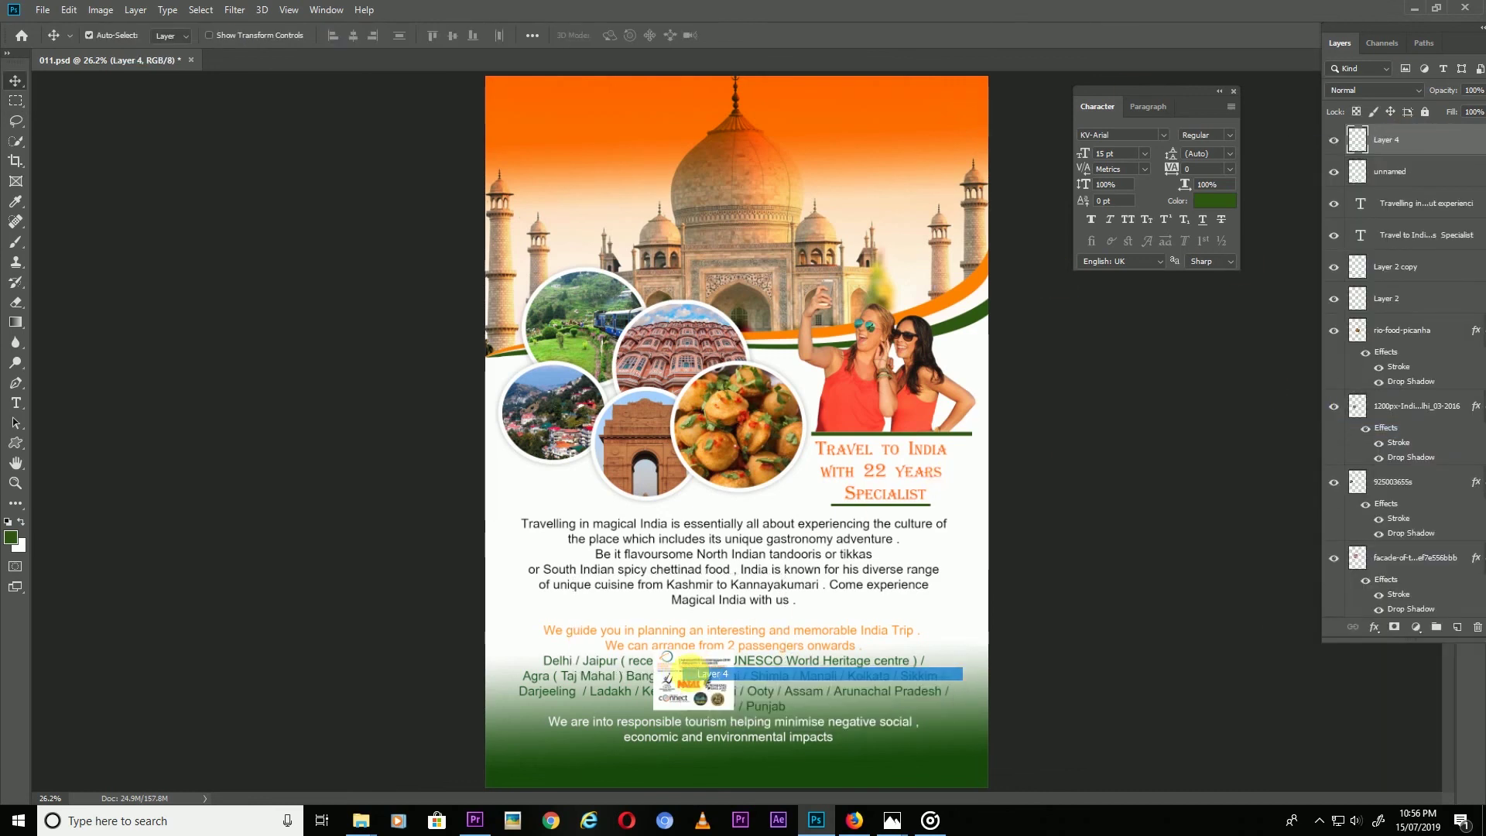
mouse_move(665, 658)
left_mouse_down()
mouse_move(701, 699)
mouse_move(681, 769)
mouse_move(696, 776)
left_mouse_up()
right_click(701, 698)
left_click(732, 700)
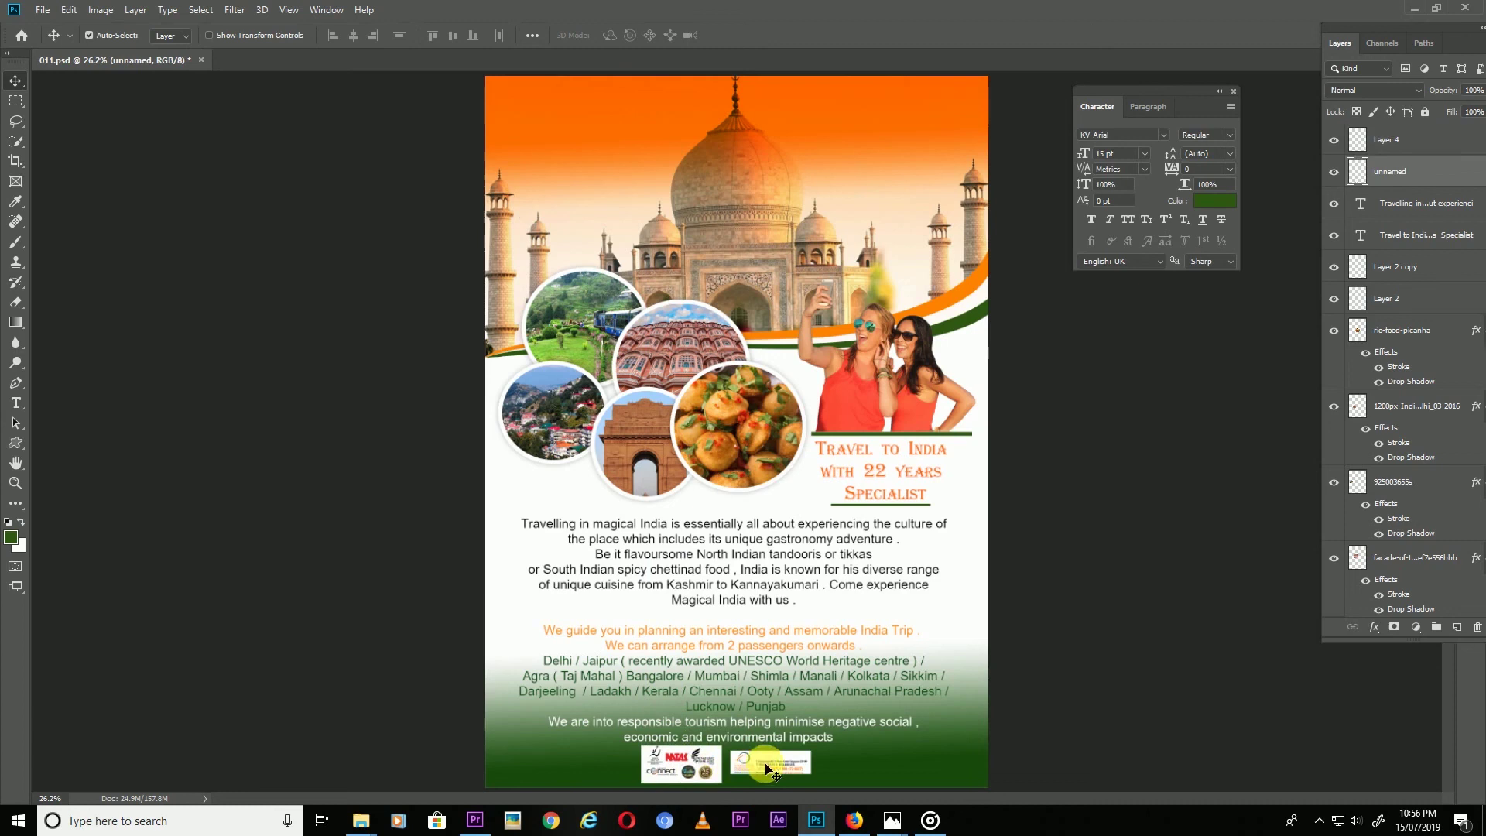
right_click(766, 764)
left_click(813, 717)
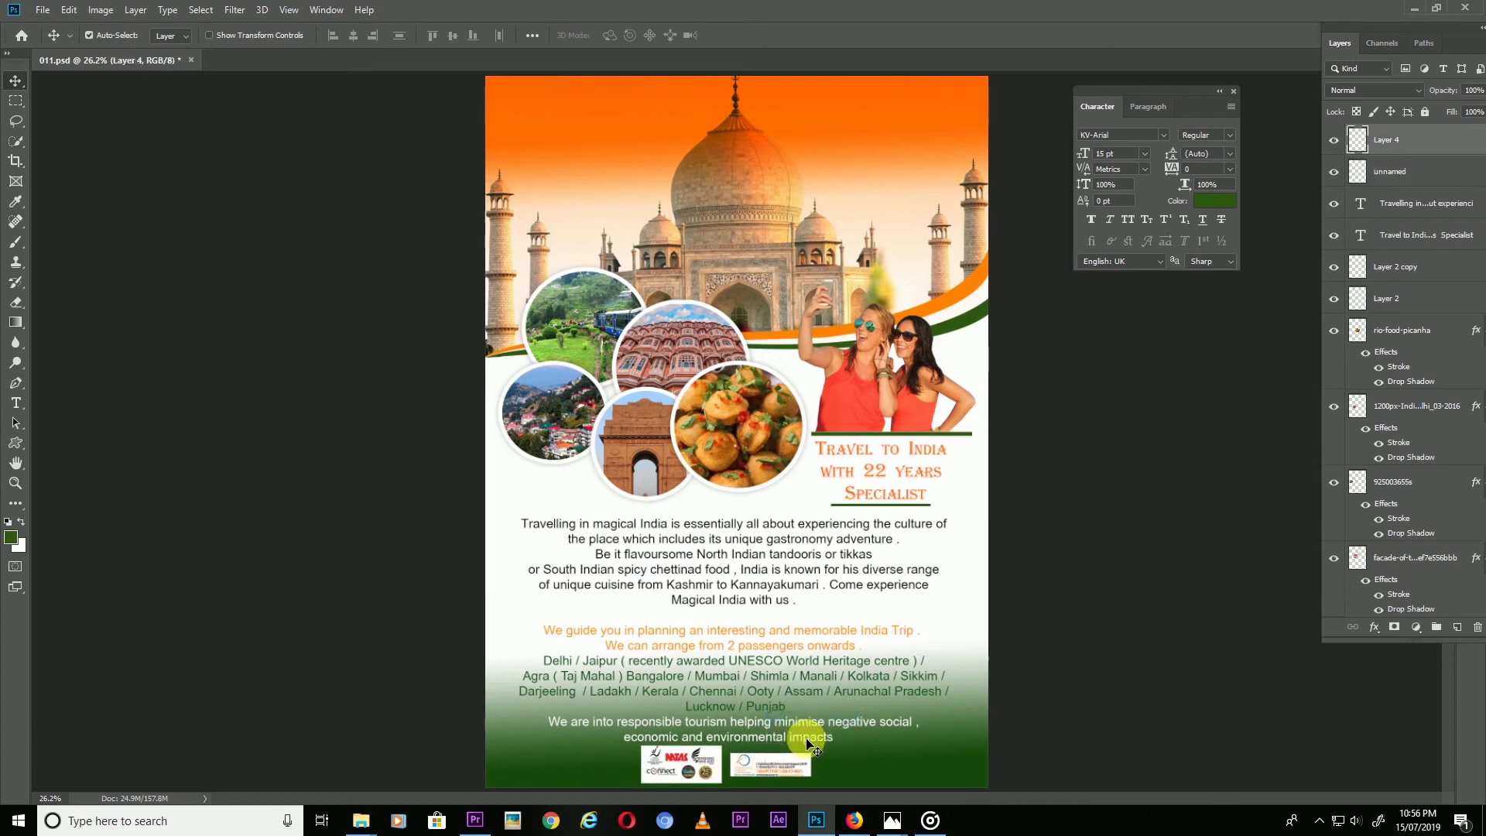